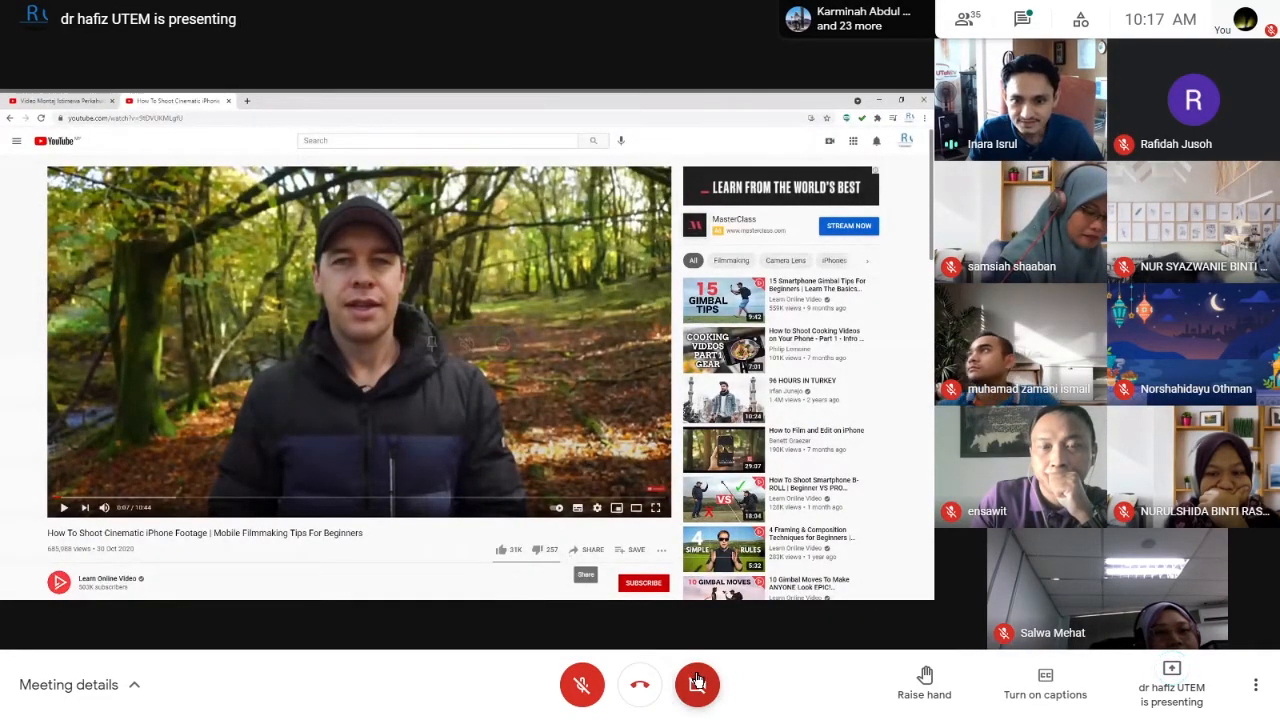
Turn on the meeting microphone briefly and mute it again
{"action": "left_click", "coordinate": [588, 686]}
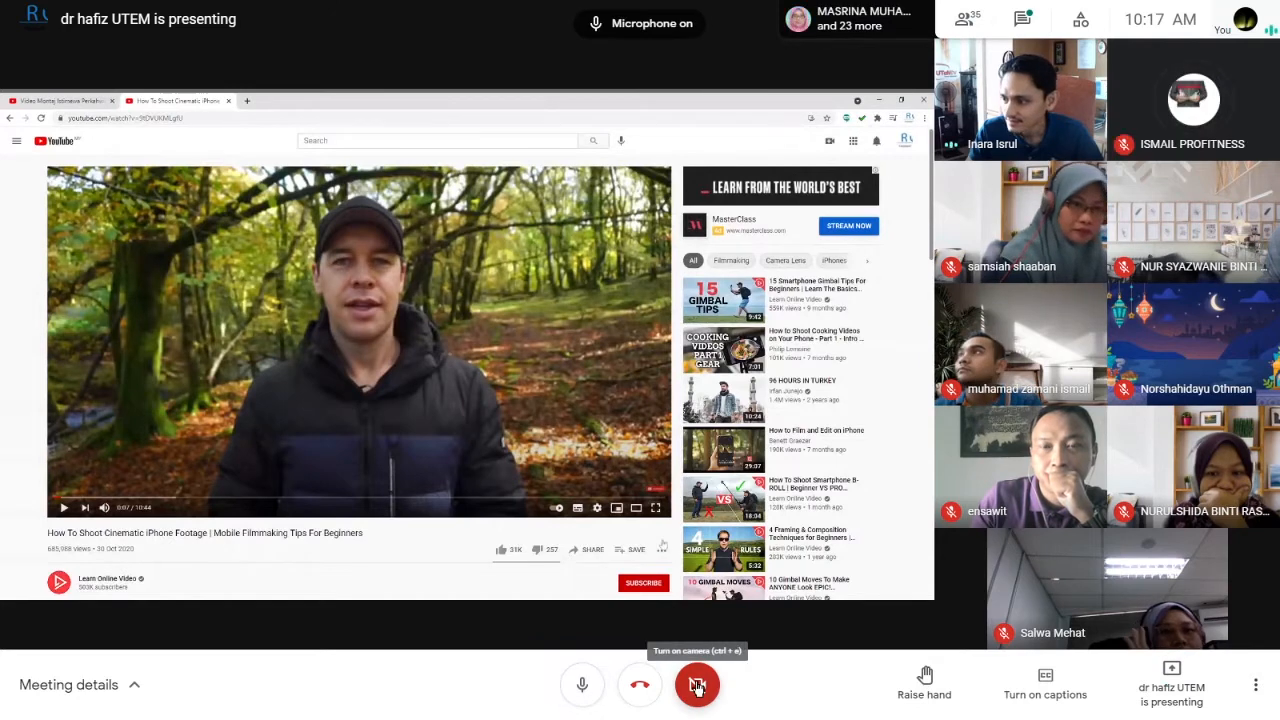
{"action": "left_click", "coordinate": [582, 686]}
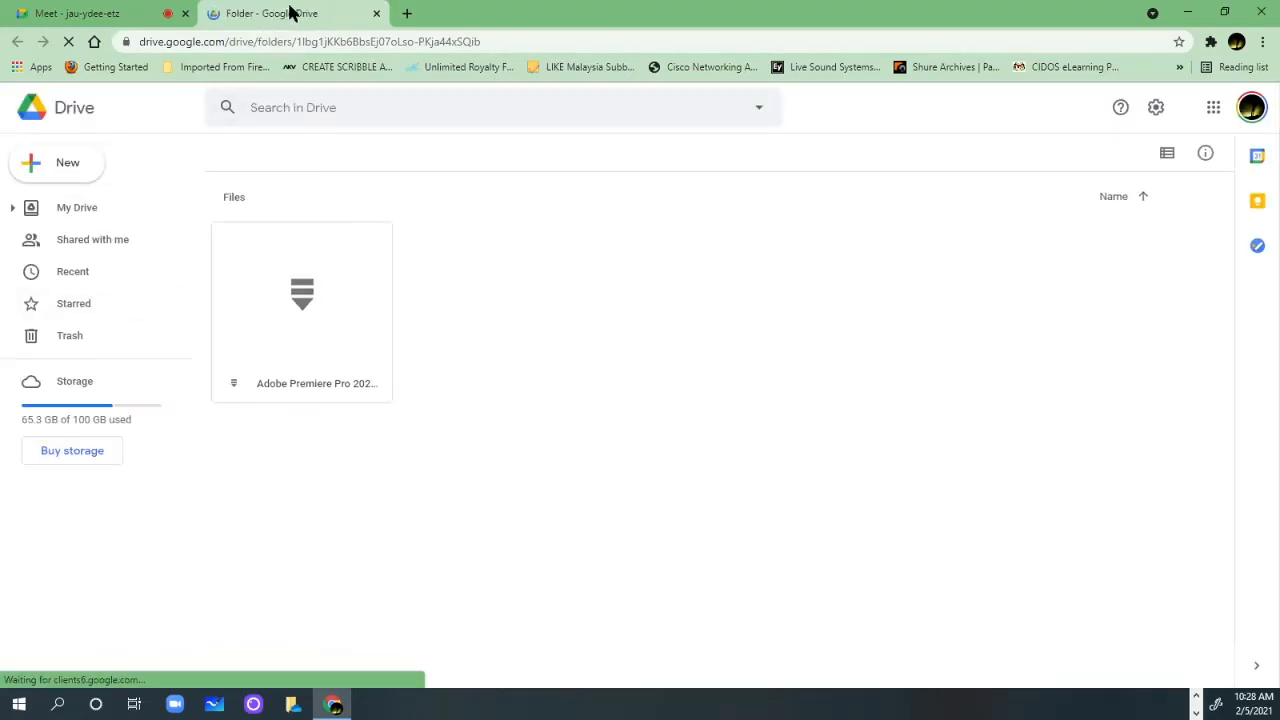
Close the Google Drive folder and show the meeting in full screen
{"action": "left_click", "coordinate": [376, 13]}
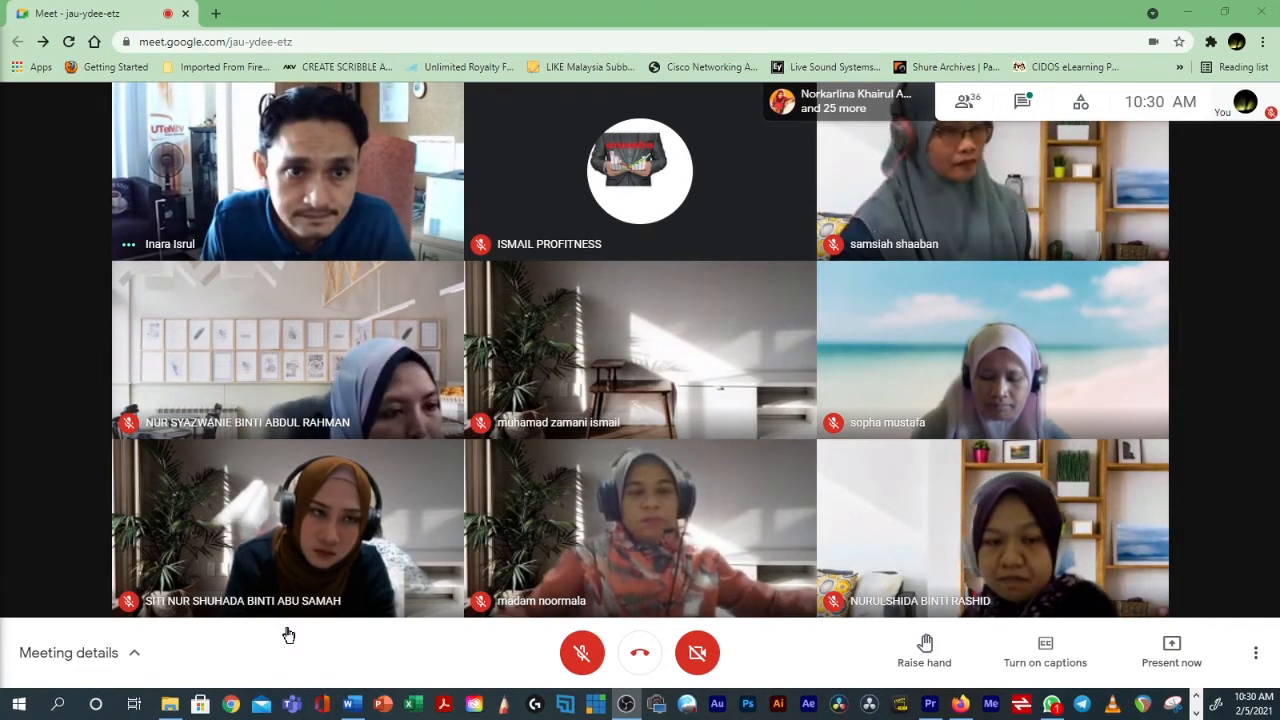
{"action": "right_click", "coordinate": [1234, 648]}
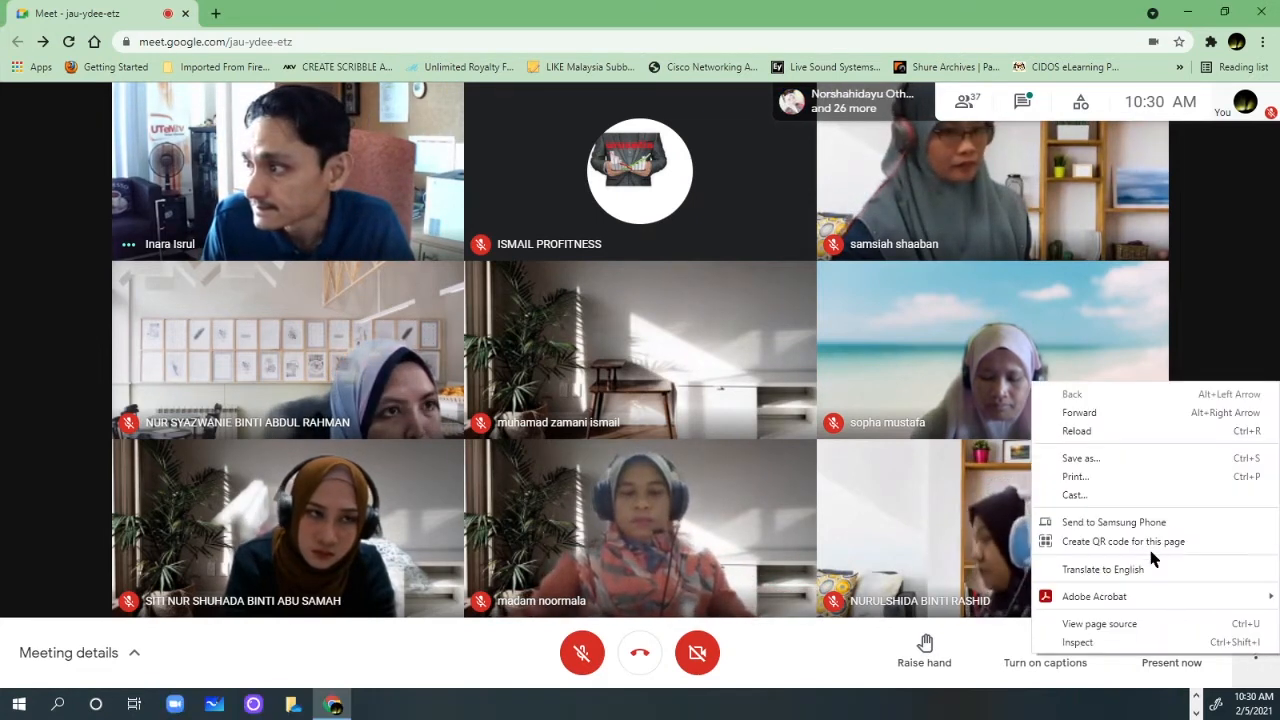
{"action": "left_click", "coordinate": [1255, 654]}
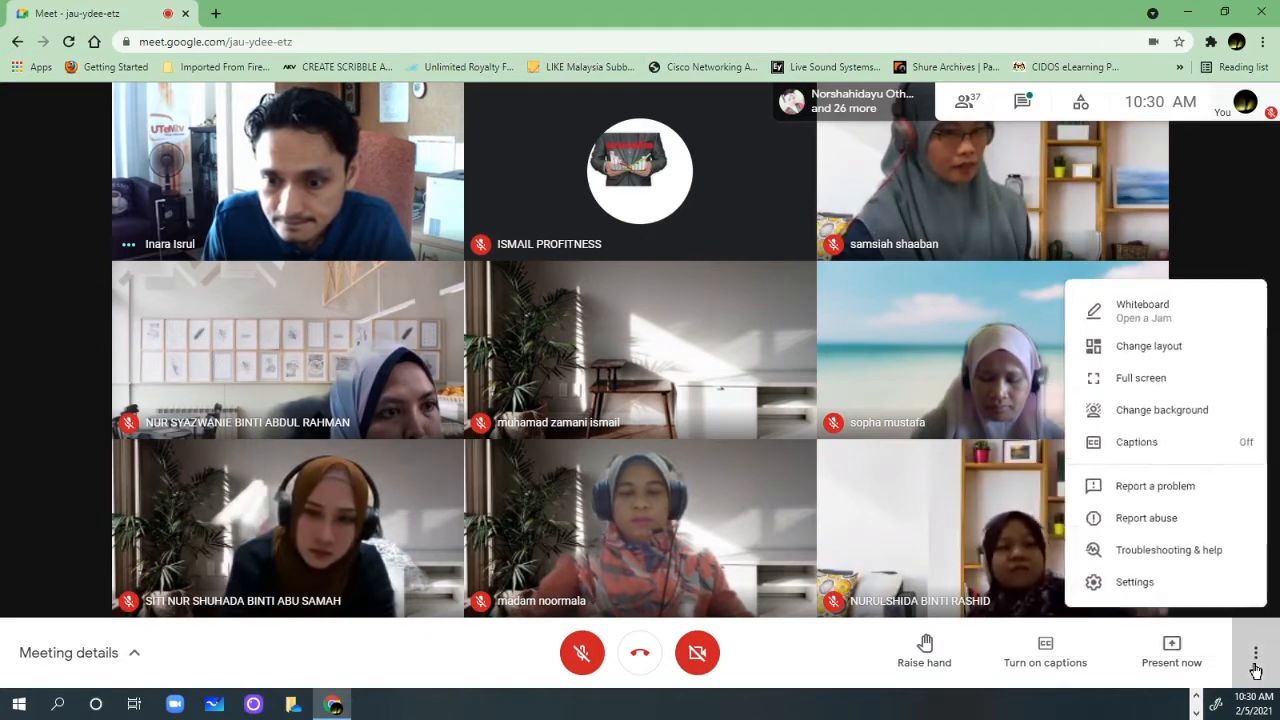
{"action": "left_click", "coordinate": [1080, 373]}
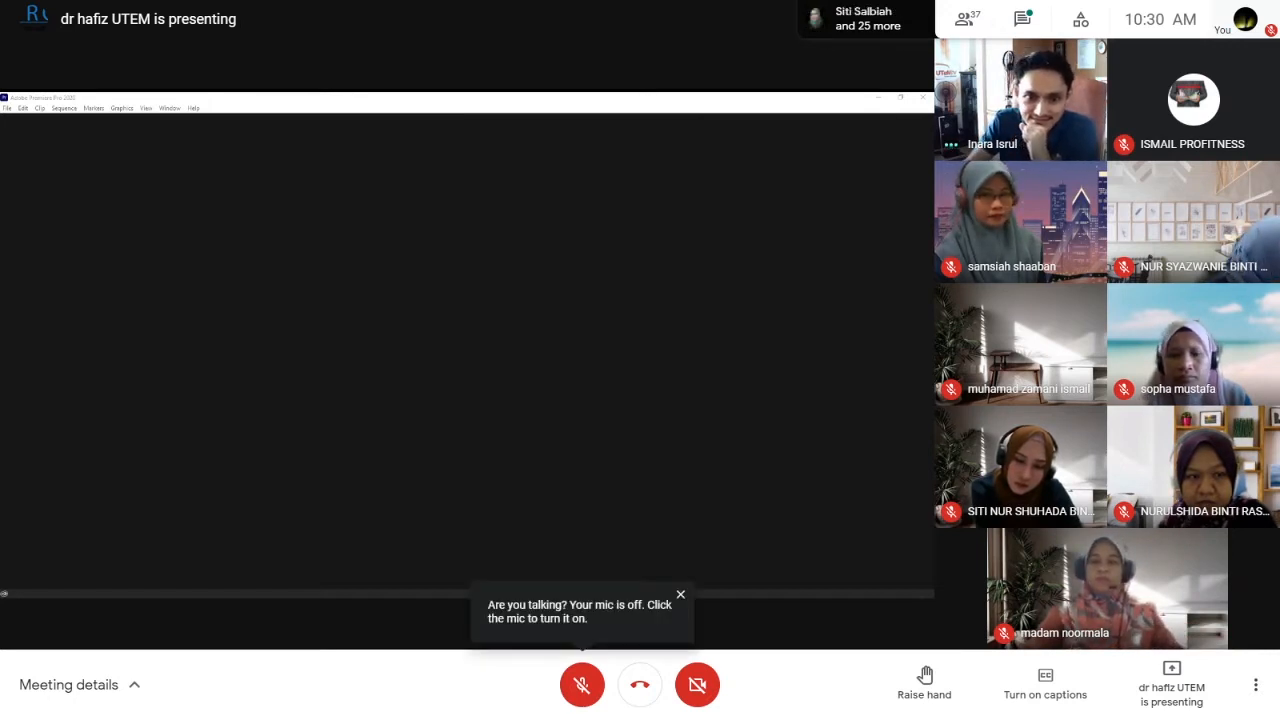
Unmute and mute the meeting microphone again, and dismiss the notice about the muted microphone
{"action": "left_click", "coordinate": [585, 688]}
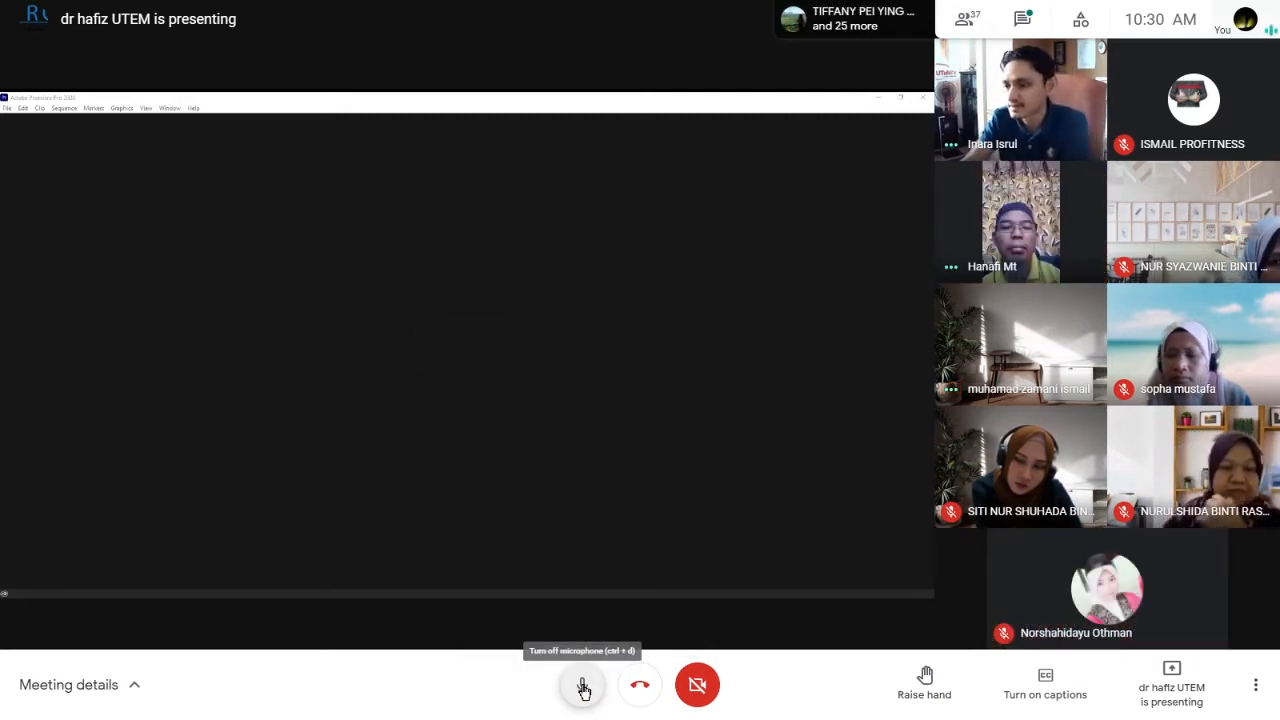
{"action": "left_click", "coordinate": [583, 688]}
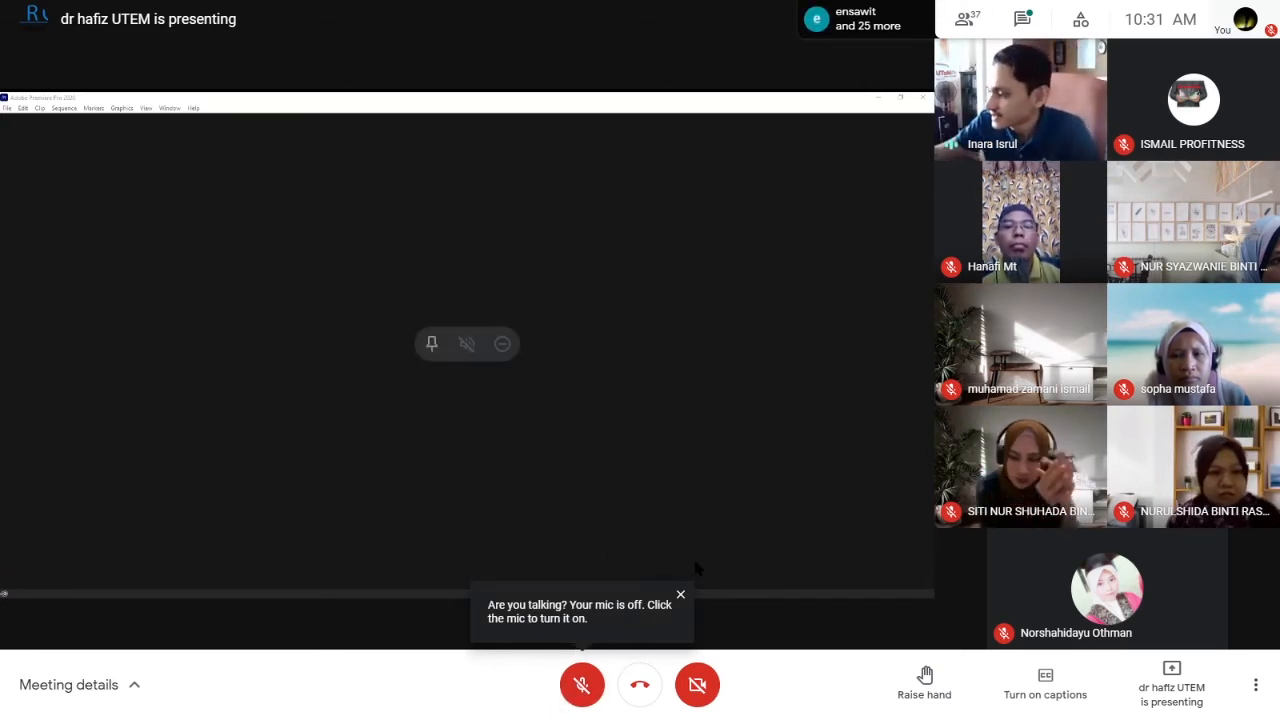
{"action": "left_click", "coordinate": [682, 597]}
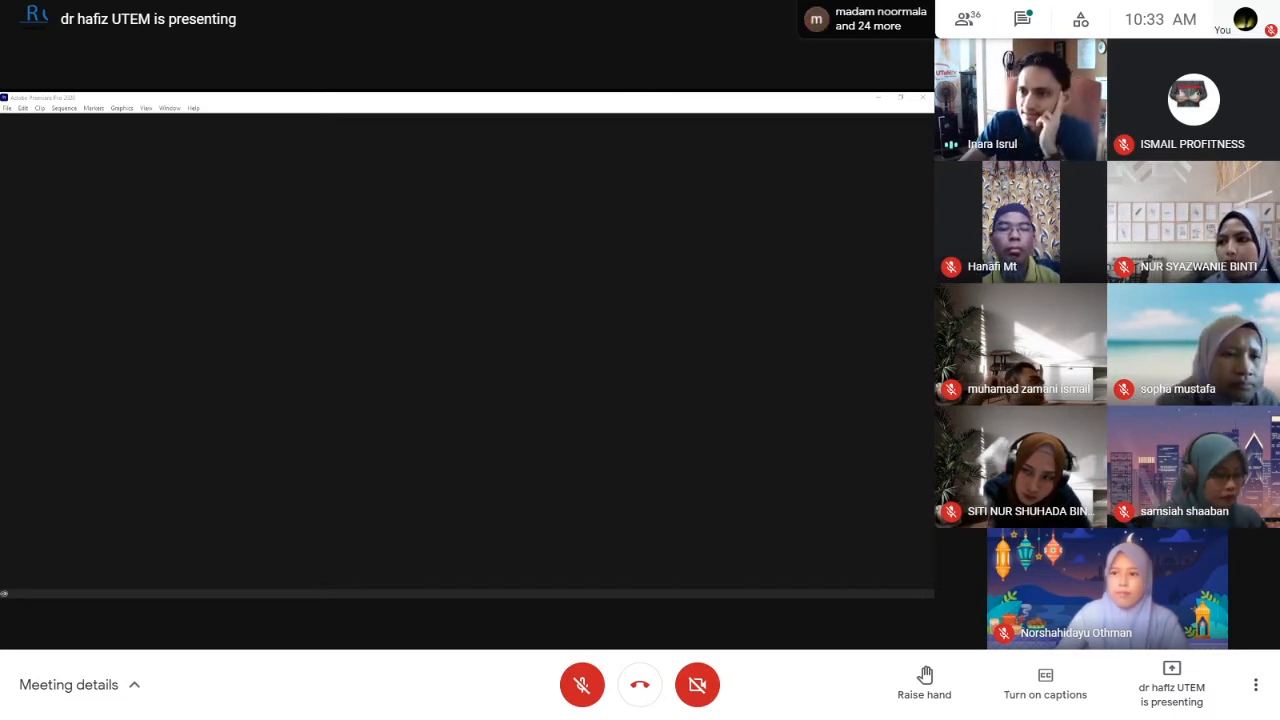
Check the meeting's chat messages, close the chat and turn on the camera
{"action": "left_click", "coordinate": [1022, 19]}
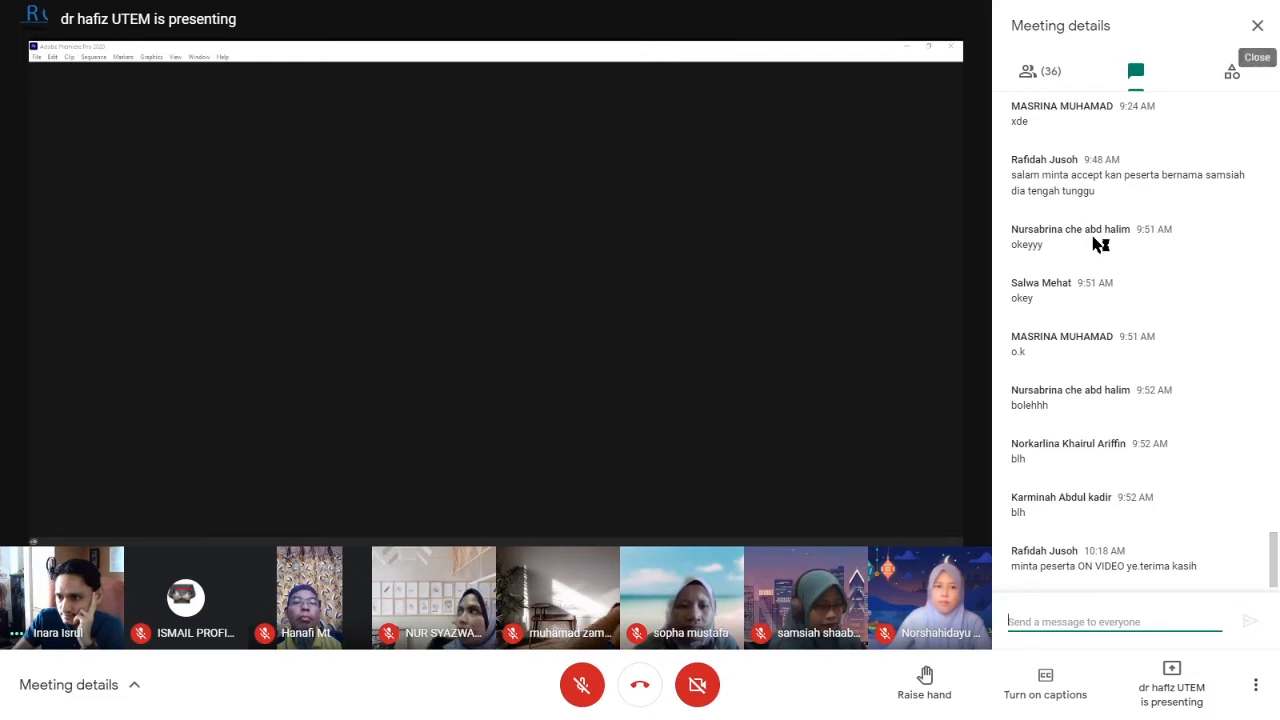
{"action": "left_click", "coordinate": [1256, 30]}
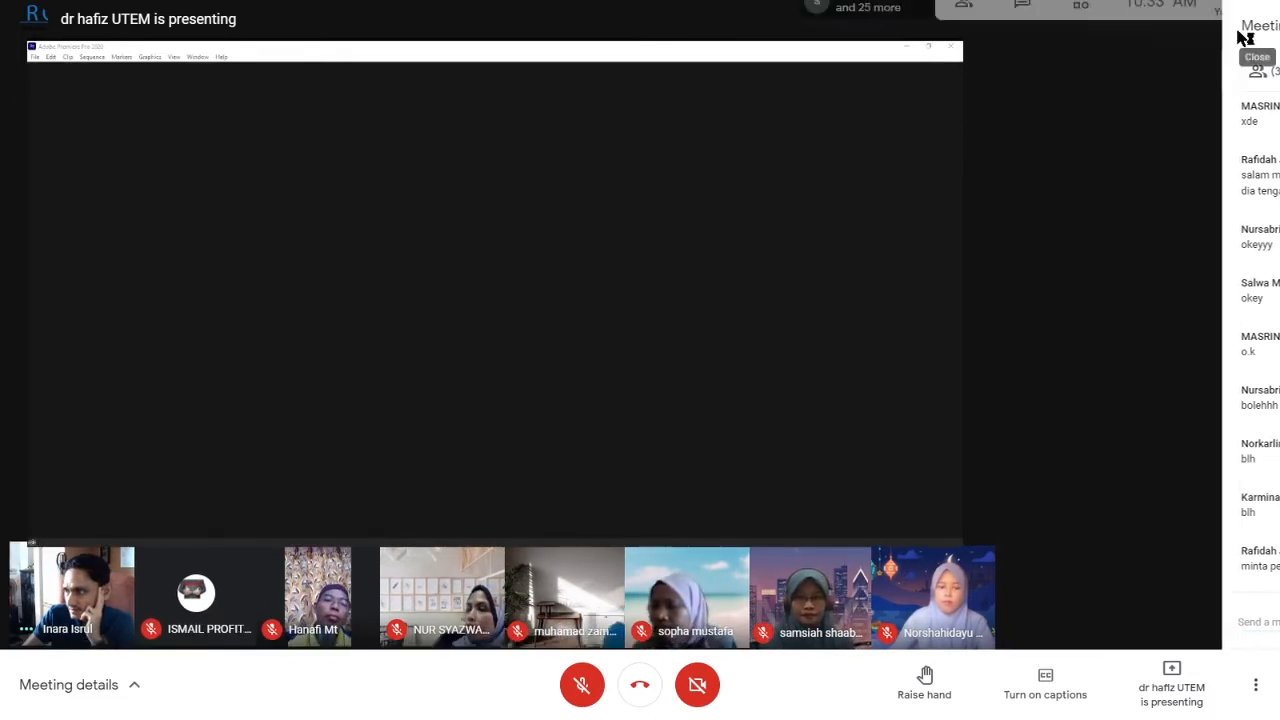
{"action": "left_click", "coordinate": [697, 686]}
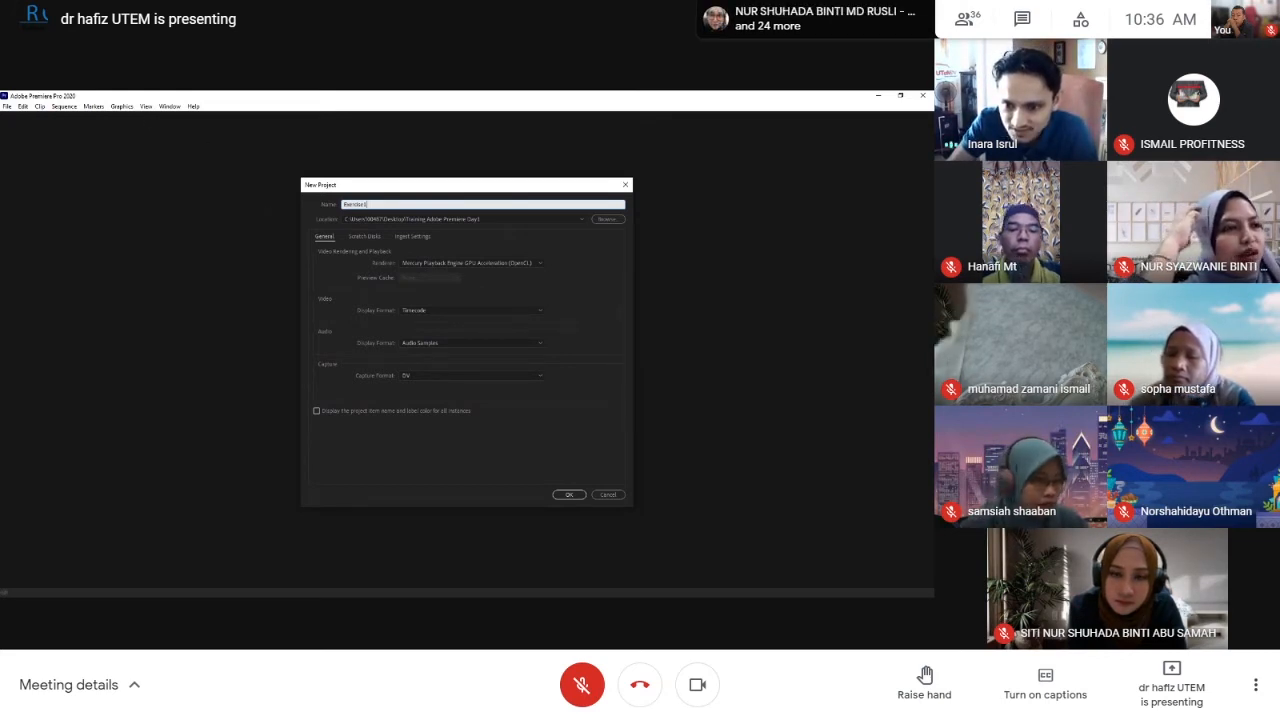
Browse for the folder in which to save the new Premiere Pro project
{"action": "left_click", "coordinate": [608, 219]}
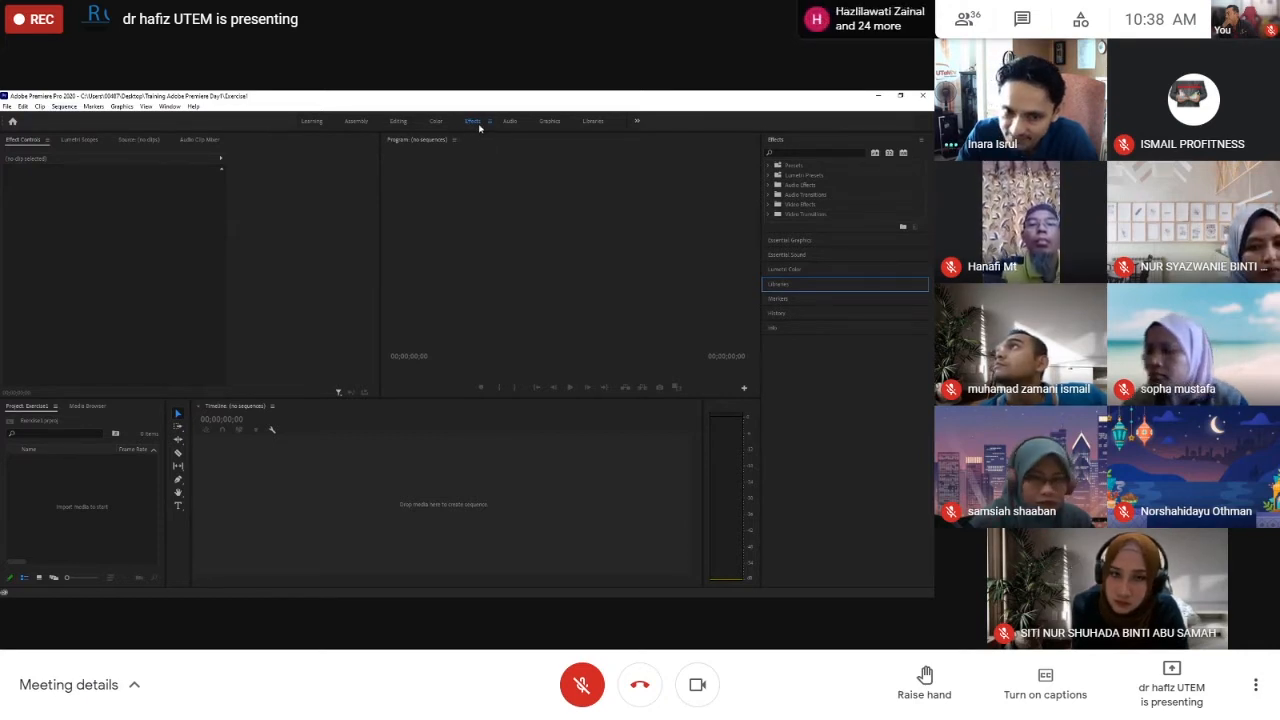
View the Learning workspace and return to the Effects workspace
{"action": "left_click", "coordinate": [318, 123]}
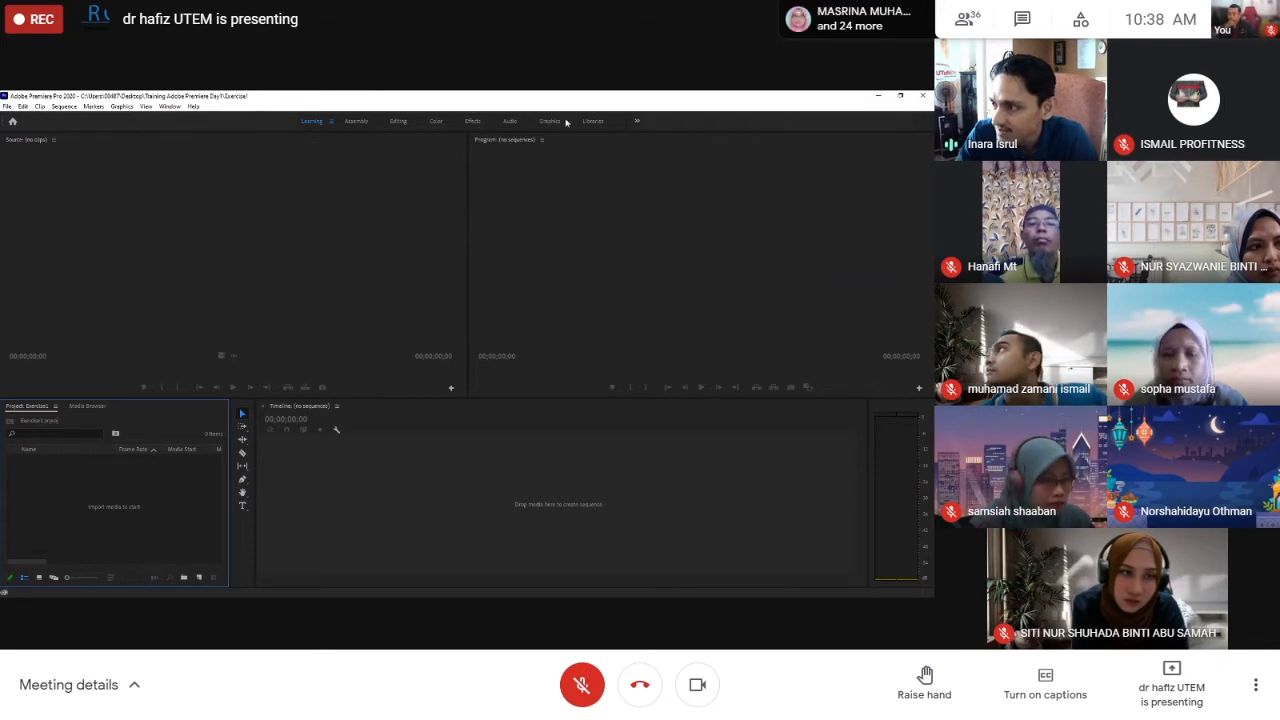
{"action": "left_click", "coordinate": [467, 124]}
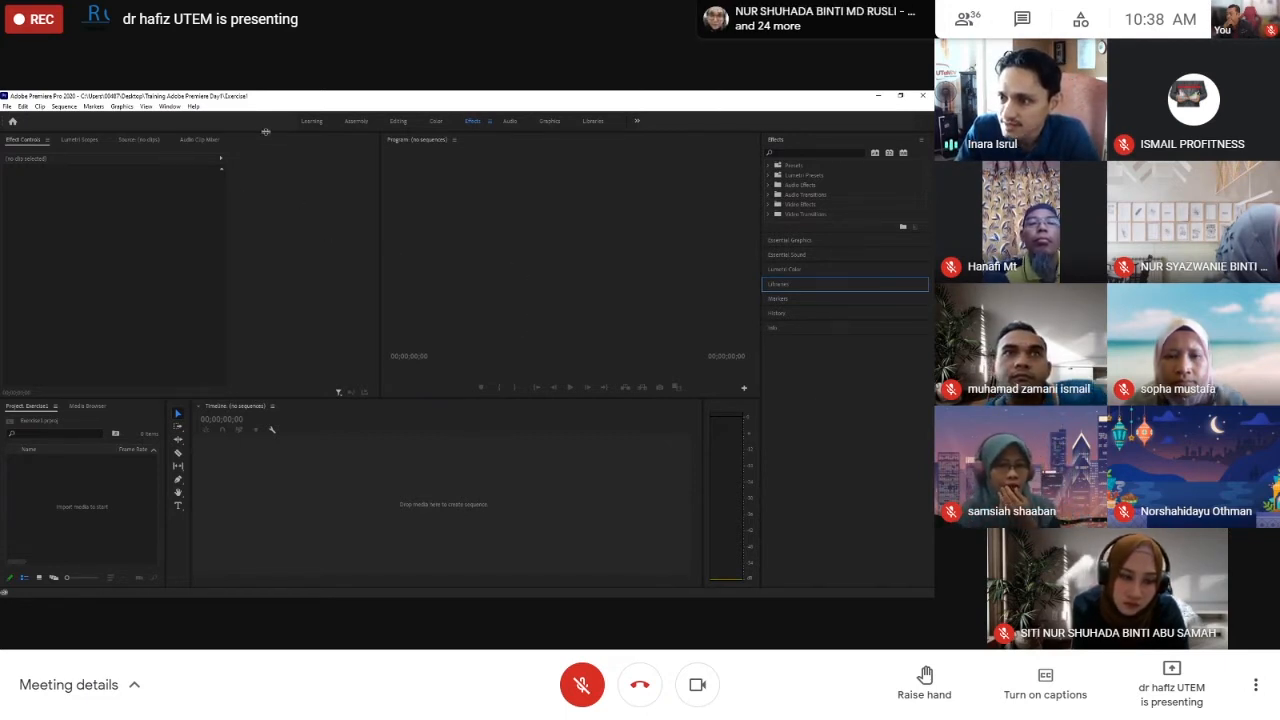
Bring up the Source monitor and examine the Program monitor, Timeline, Tools and Project areas in turn
{"action": "left_click", "coordinate": [150, 140]}
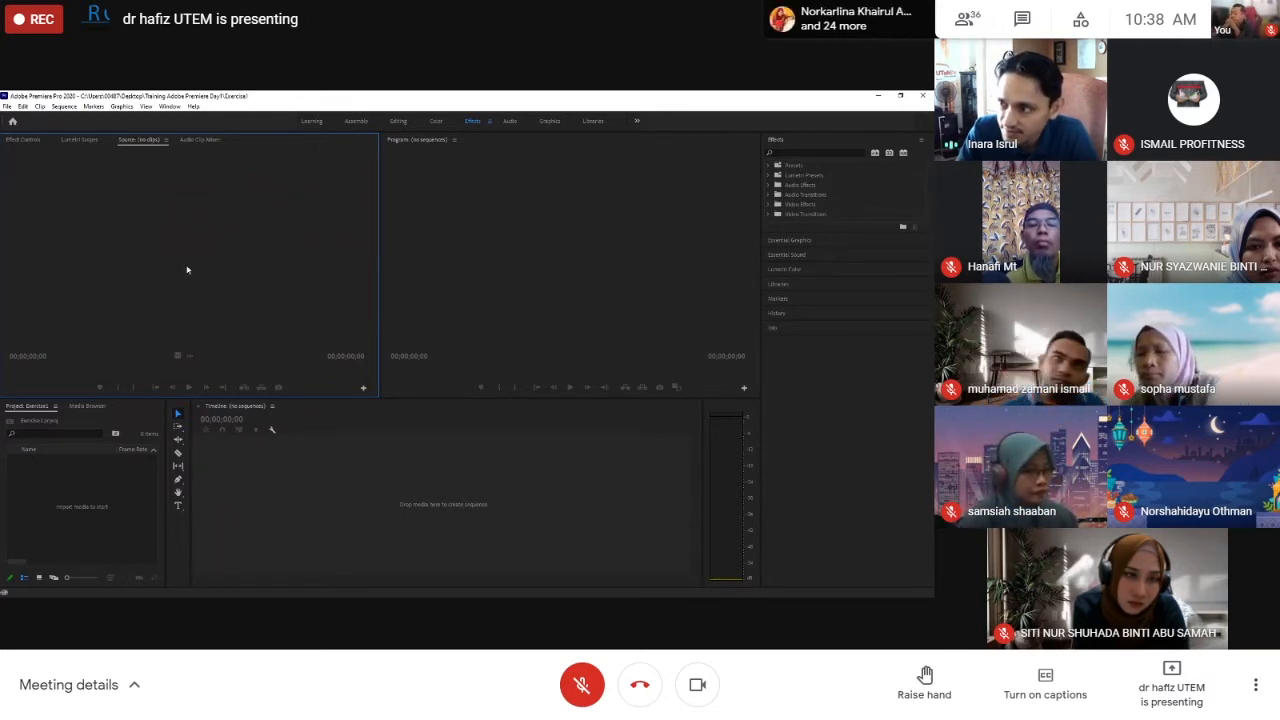
{"action": "left_click", "coordinate": [517, 258]}
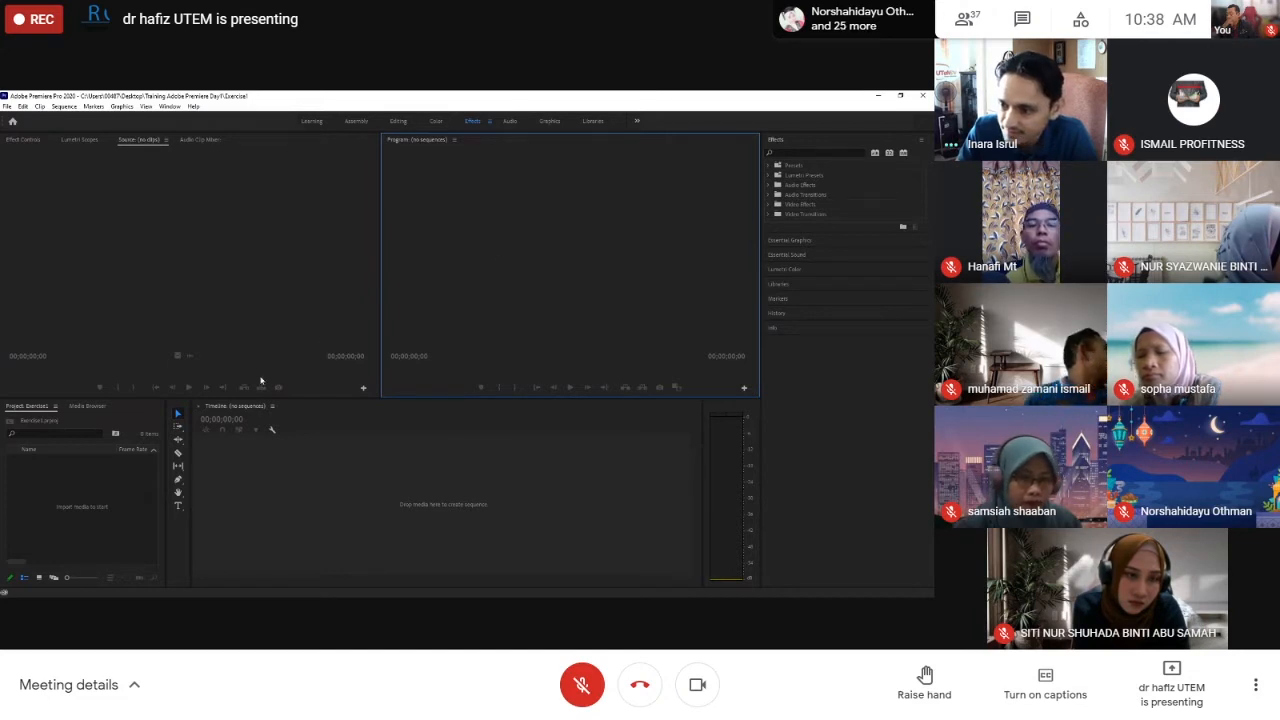
{"action": "left_click", "coordinate": [387, 425]}
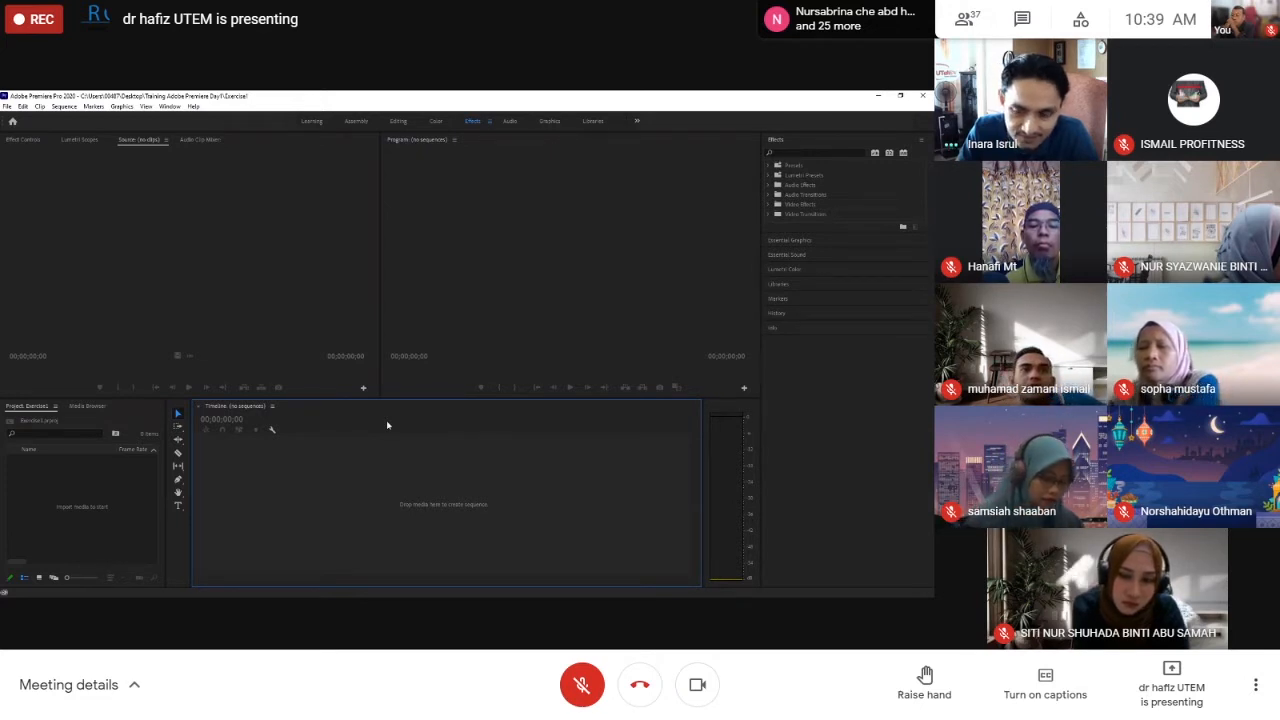
{"action": "left_click", "coordinate": [185, 533]}
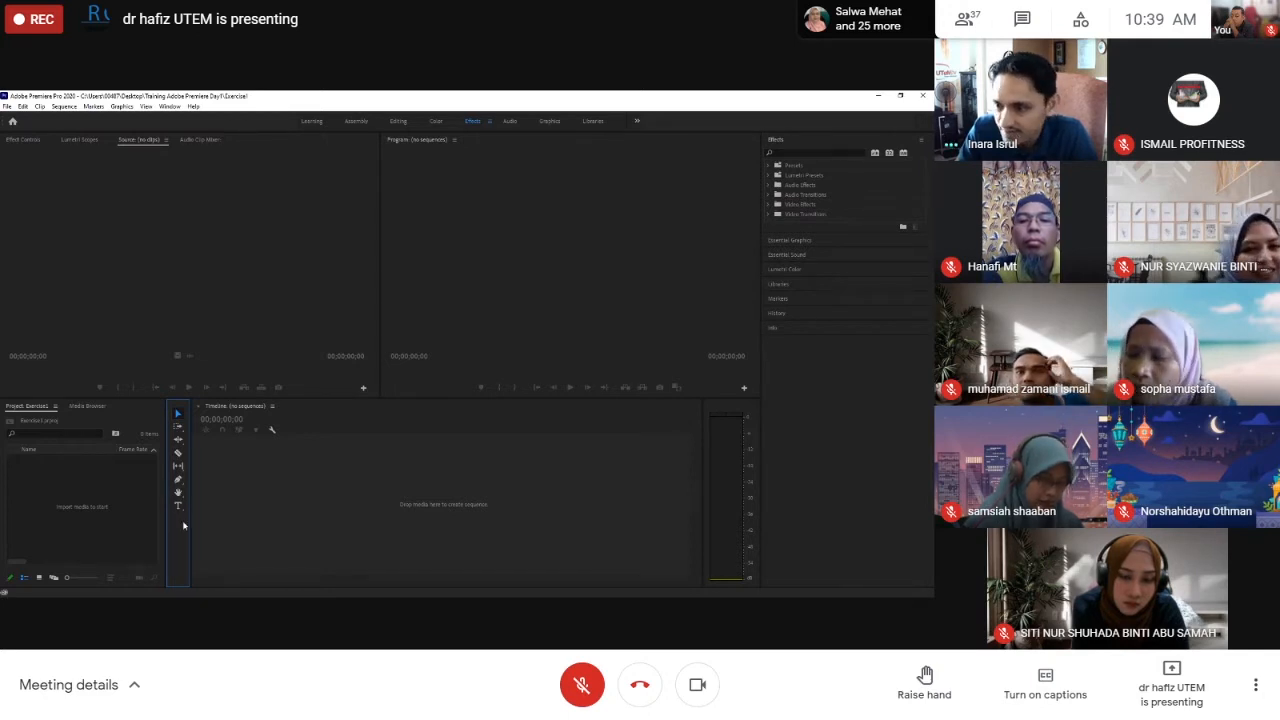
{"action": "left_click", "coordinate": [140, 412]}
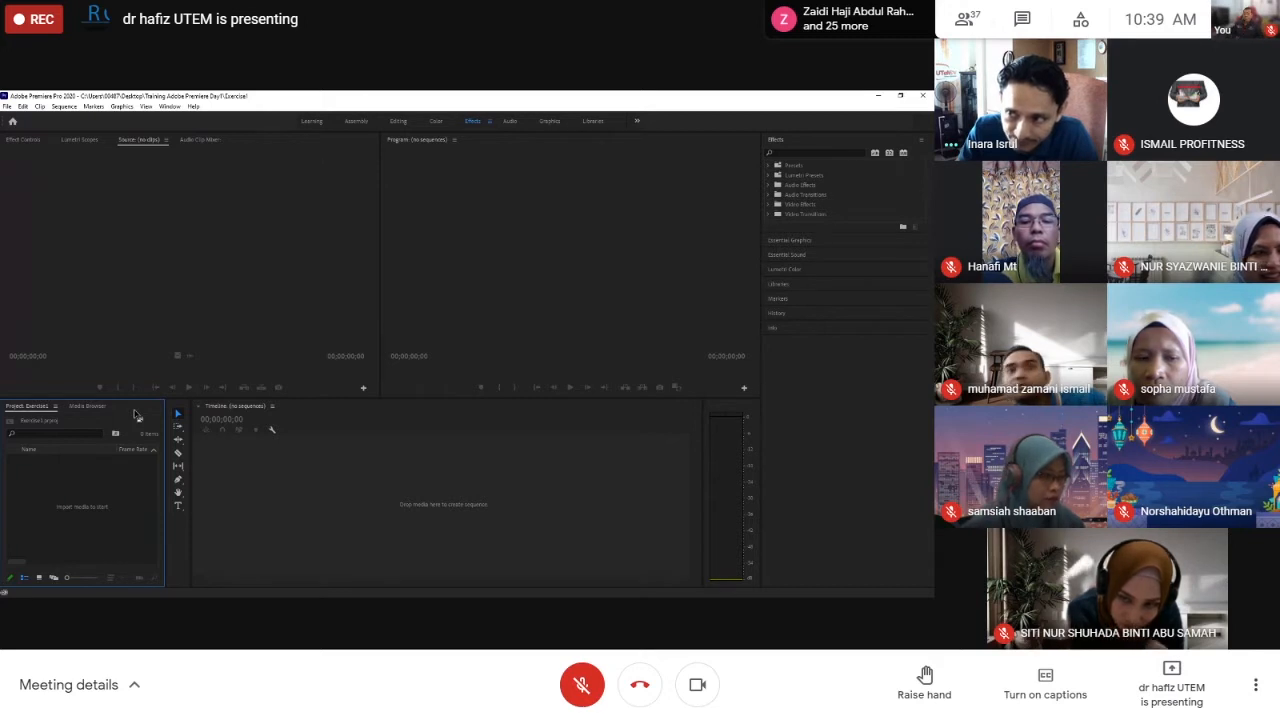
{"action": "left_click", "coordinate": [475, 246]}
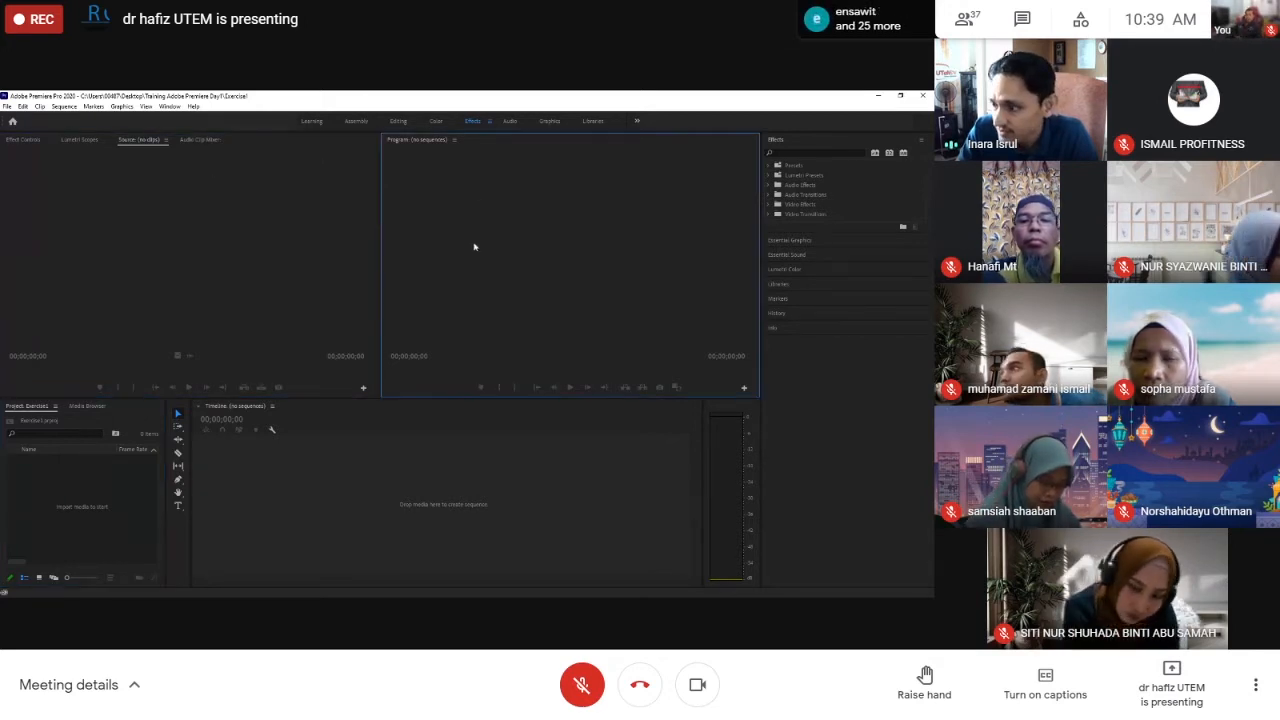
{"action": "left_click", "coordinate": [124, 532]}
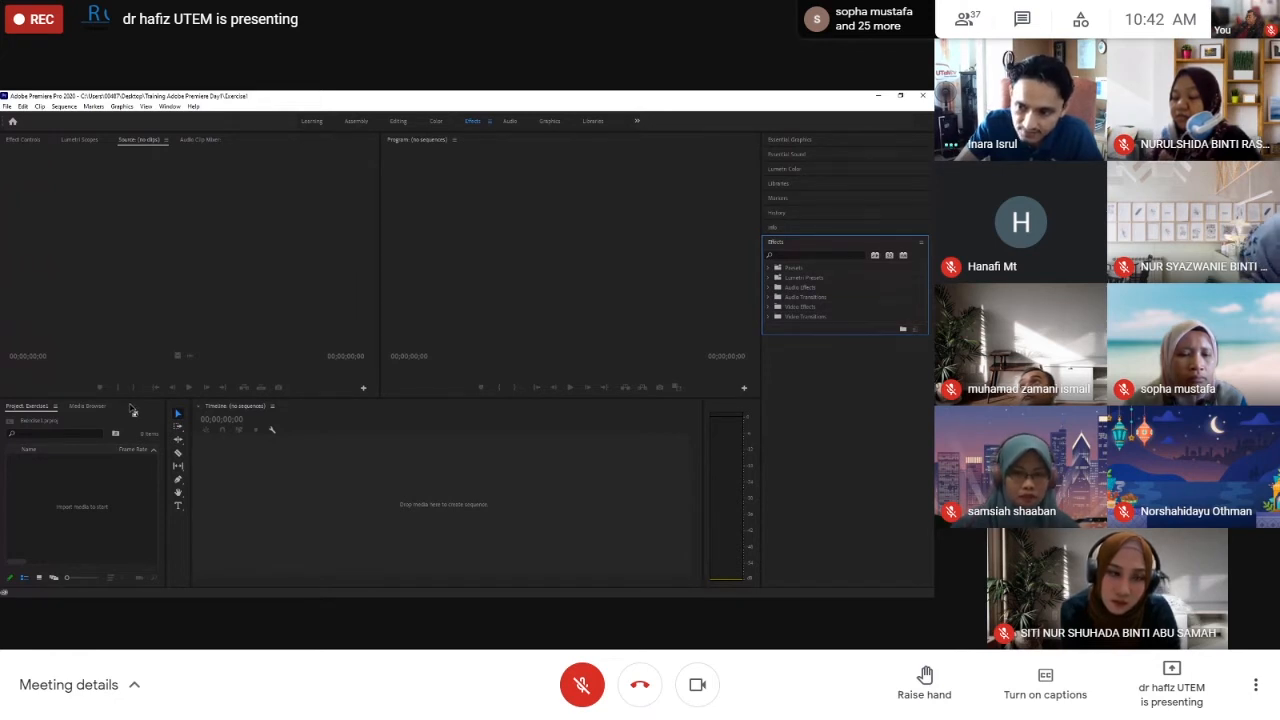
{"action": "double_click", "coordinate": [70, 500]}
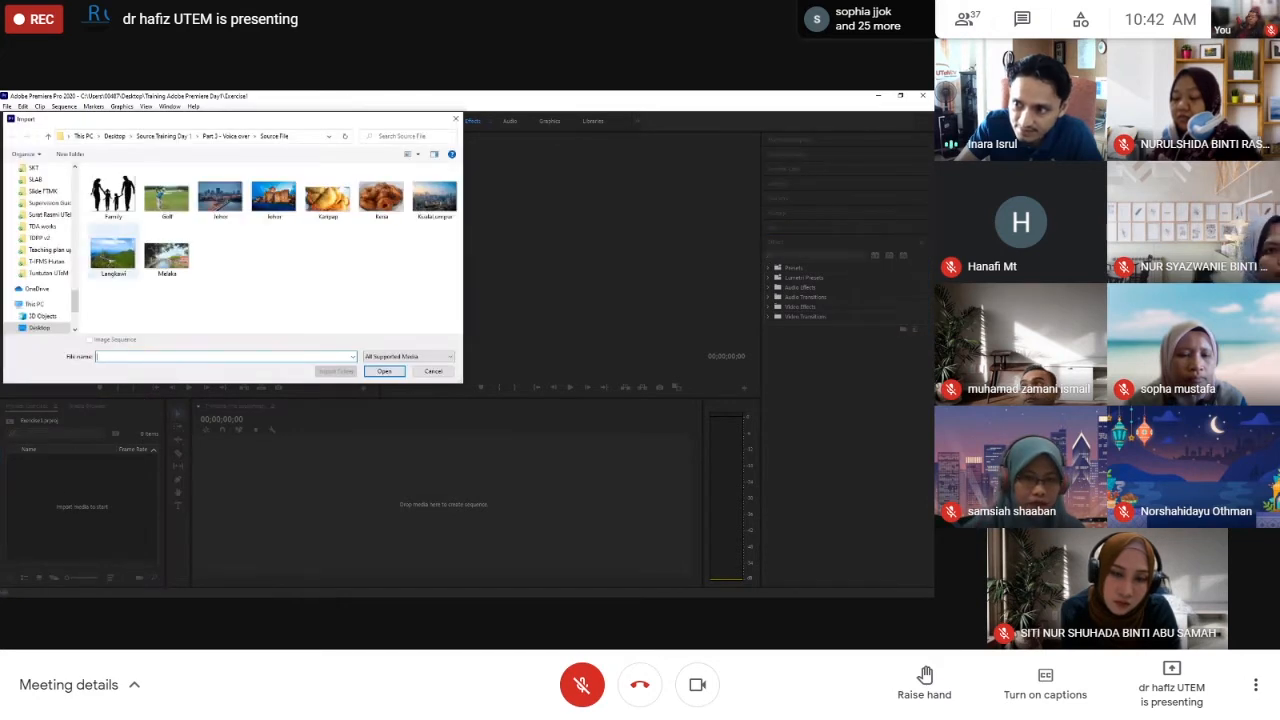
{"action": "left_click", "coordinate": [163, 136]}
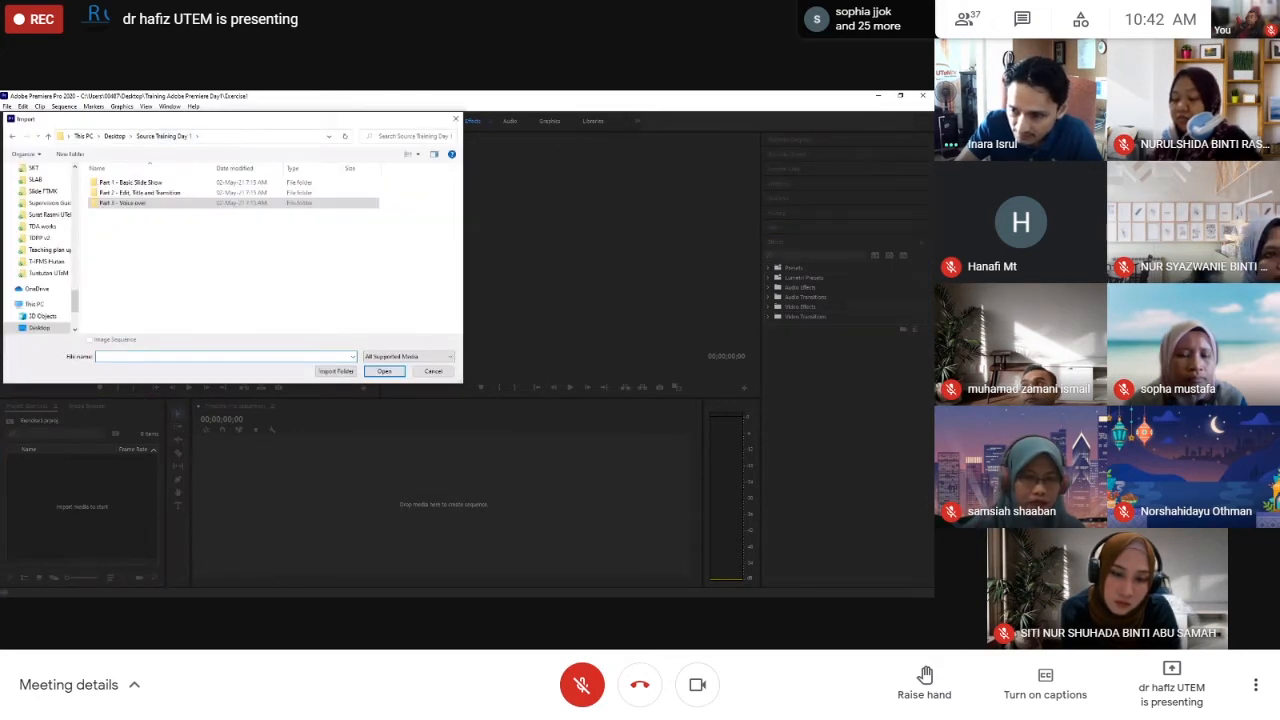
{"action": "left_click", "coordinate": [455, 119]}
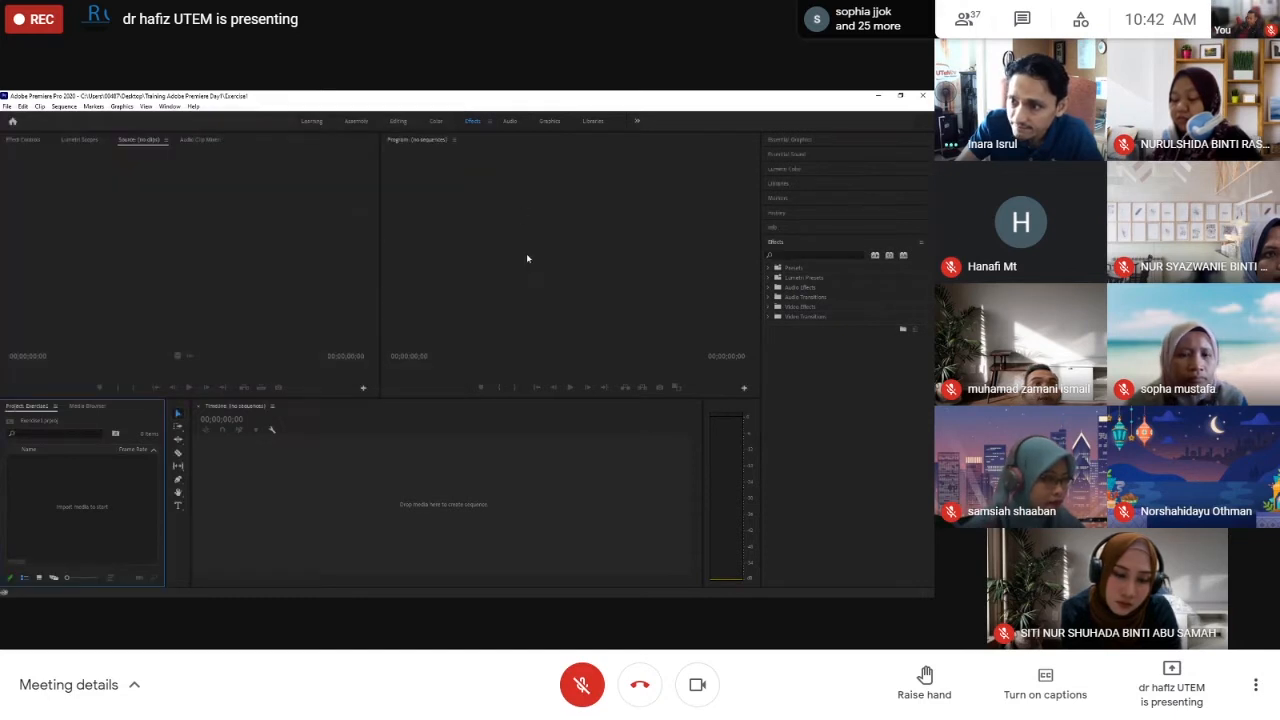
{"action": "left_click", "coordinate": [8, 107]}
{"action": "left_click", "coordinate": [72, 378]}
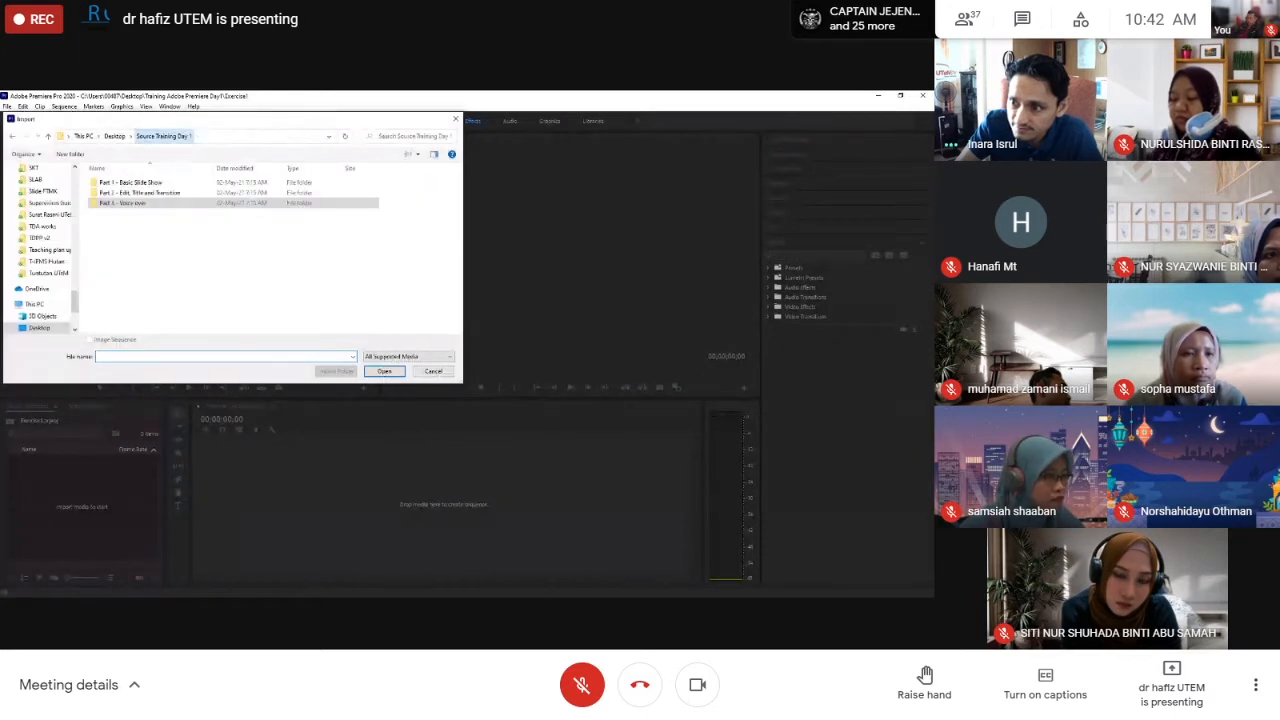
{"action": "left_click", "coordinate": [163, 135]}
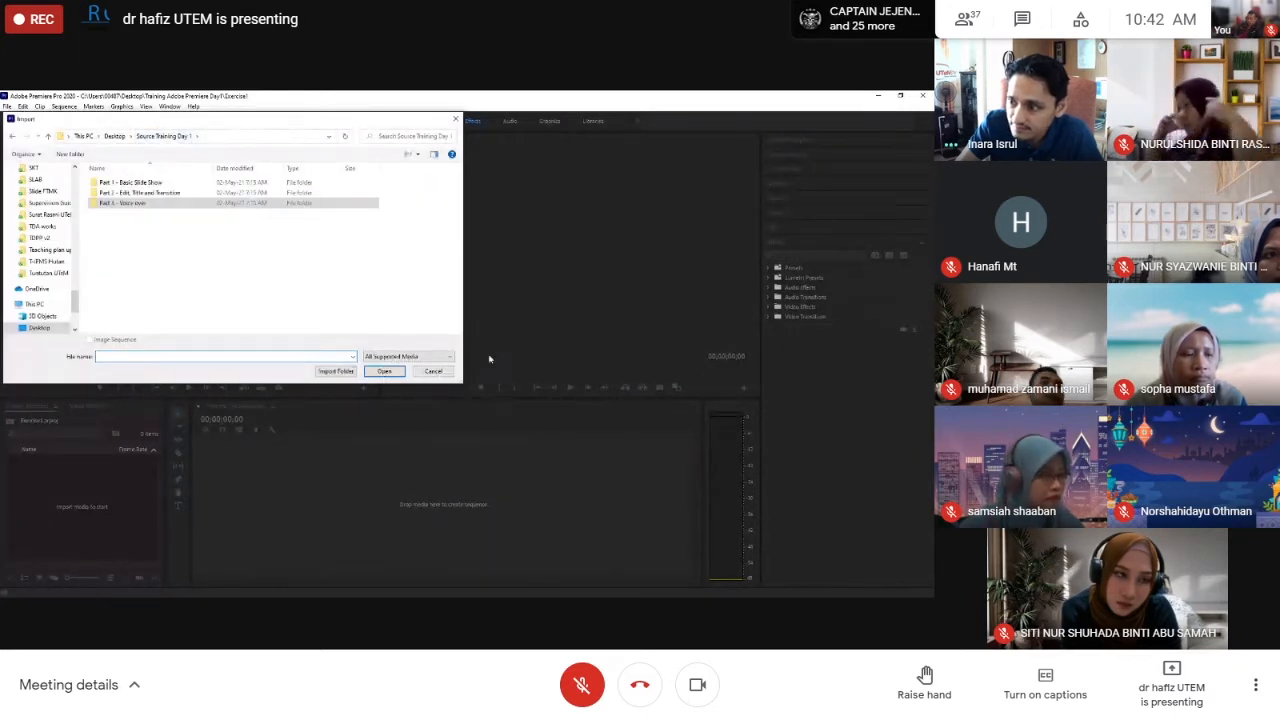
{"action": "left_click", "coordinate": [433, 371]}
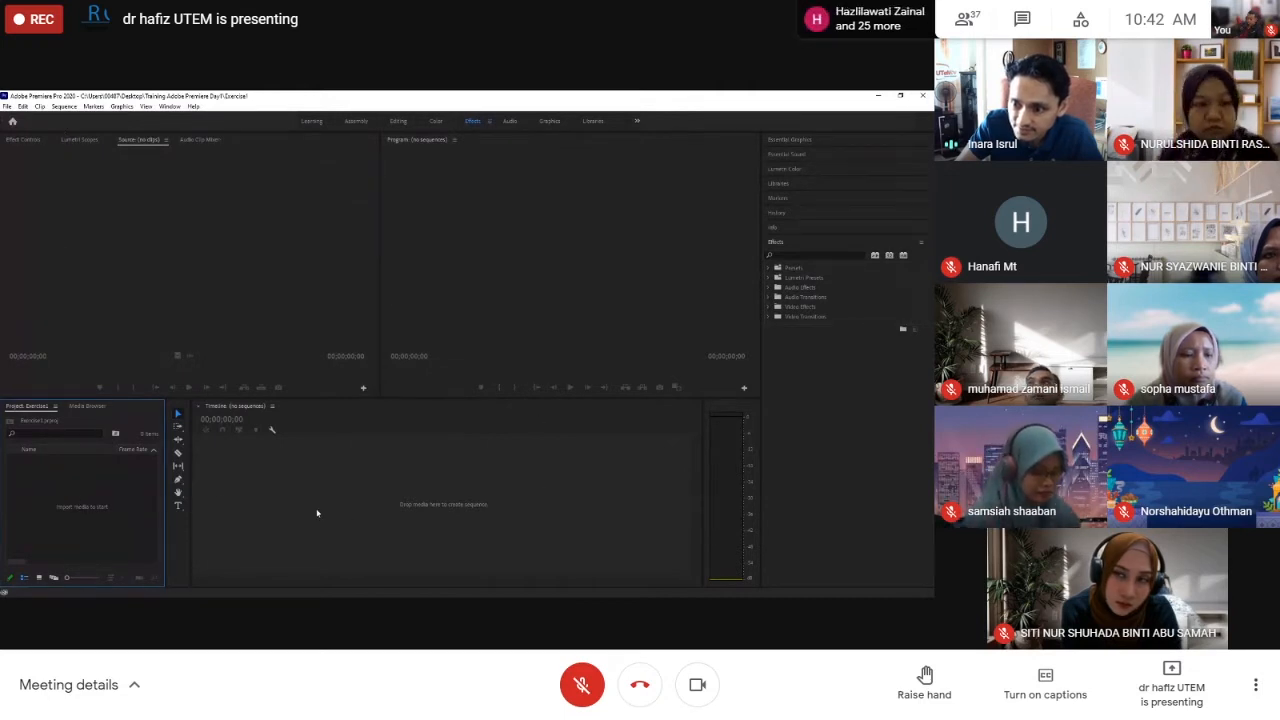
Import BG-image-1 through BG-image-5 and the Click audio file from the Part 1 - Basic Slide Show Source File folder
{"action": "double_click", "coordinate": [94, 500]}
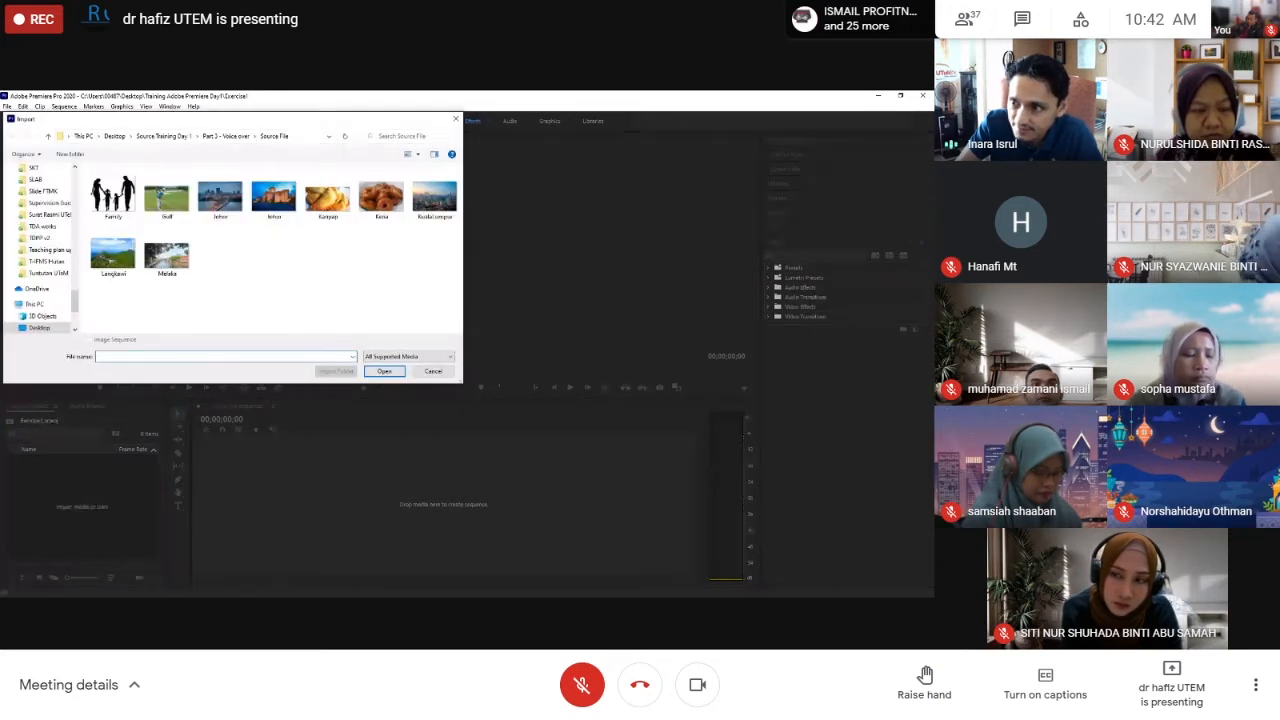
{"action": "left_click", "coordinate": [163, 135]}
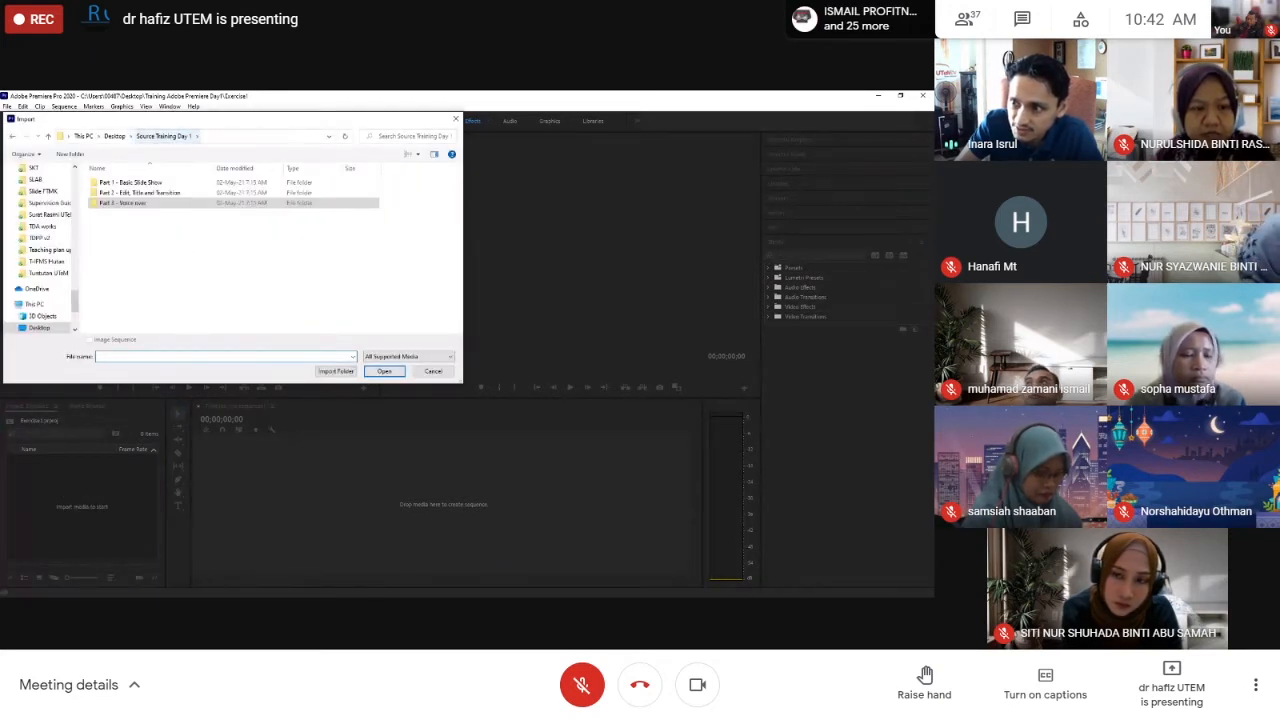
{"action": "left_click", "coordinate": [131, 183]}
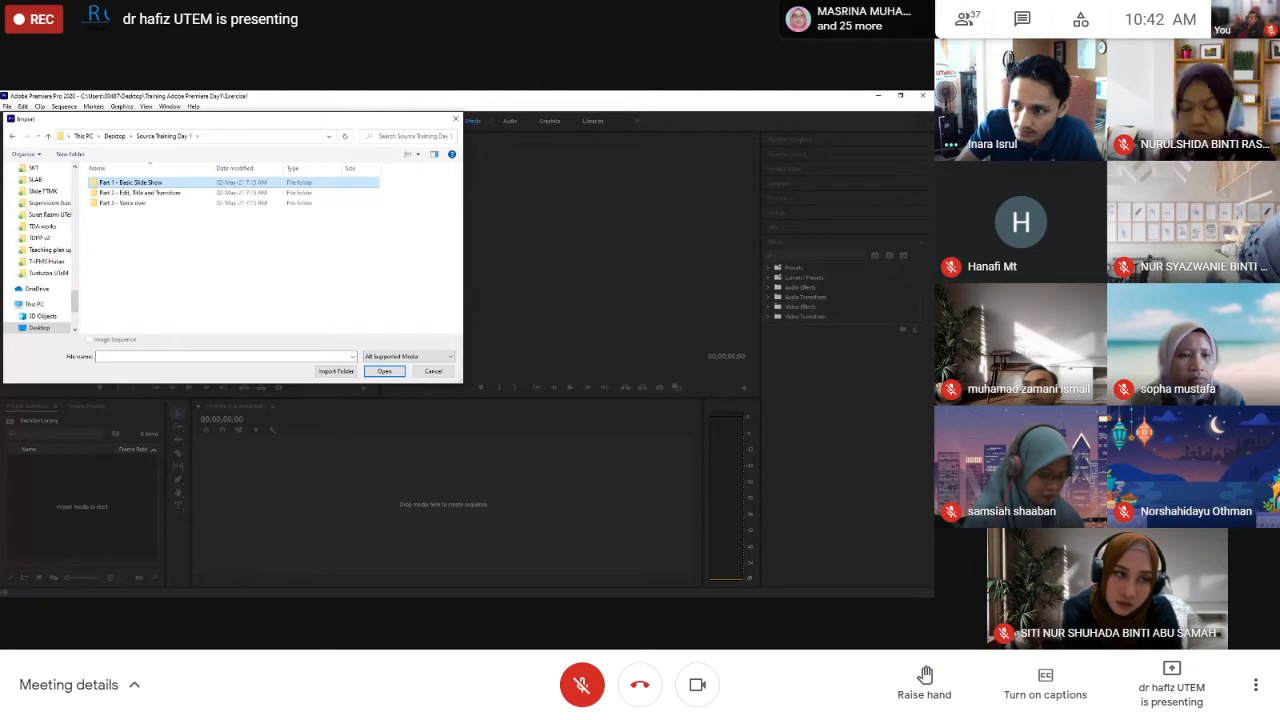
{"action": "double_click", "coordinate": [131, 183]}
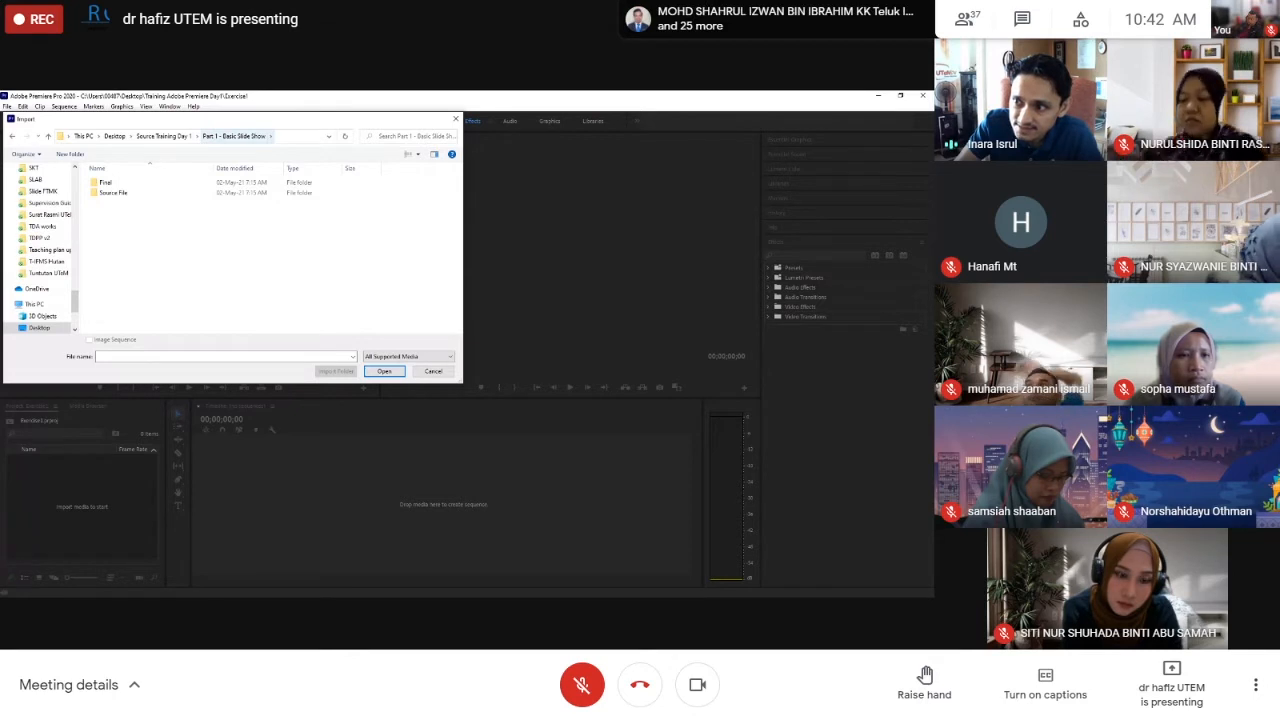
{"action": "double_click", "coordinate": [103, 193]}
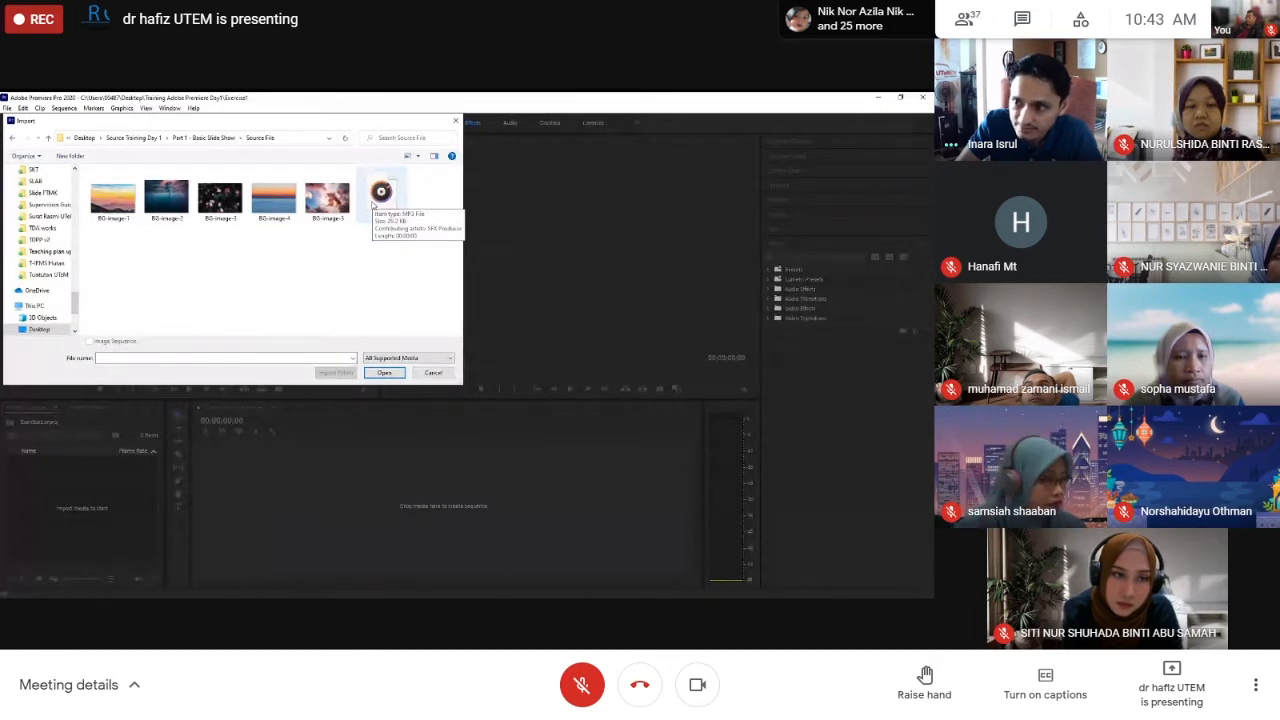
{"action": "left_click", "coordinate": [200, 137]}
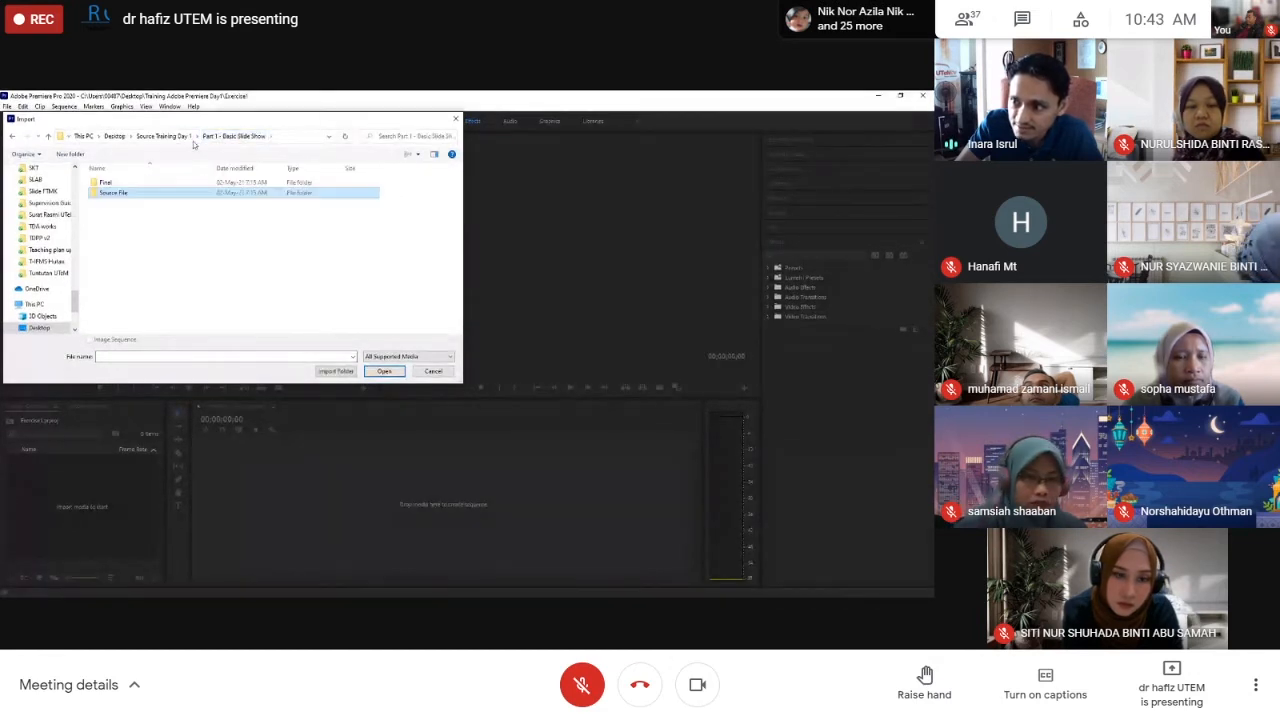
{"action": "double_click", "coordinate": [107, 194]}
{"action": "left_click_drag", "start_coordinate": [106, 271], "coordinate": [430, 182]}
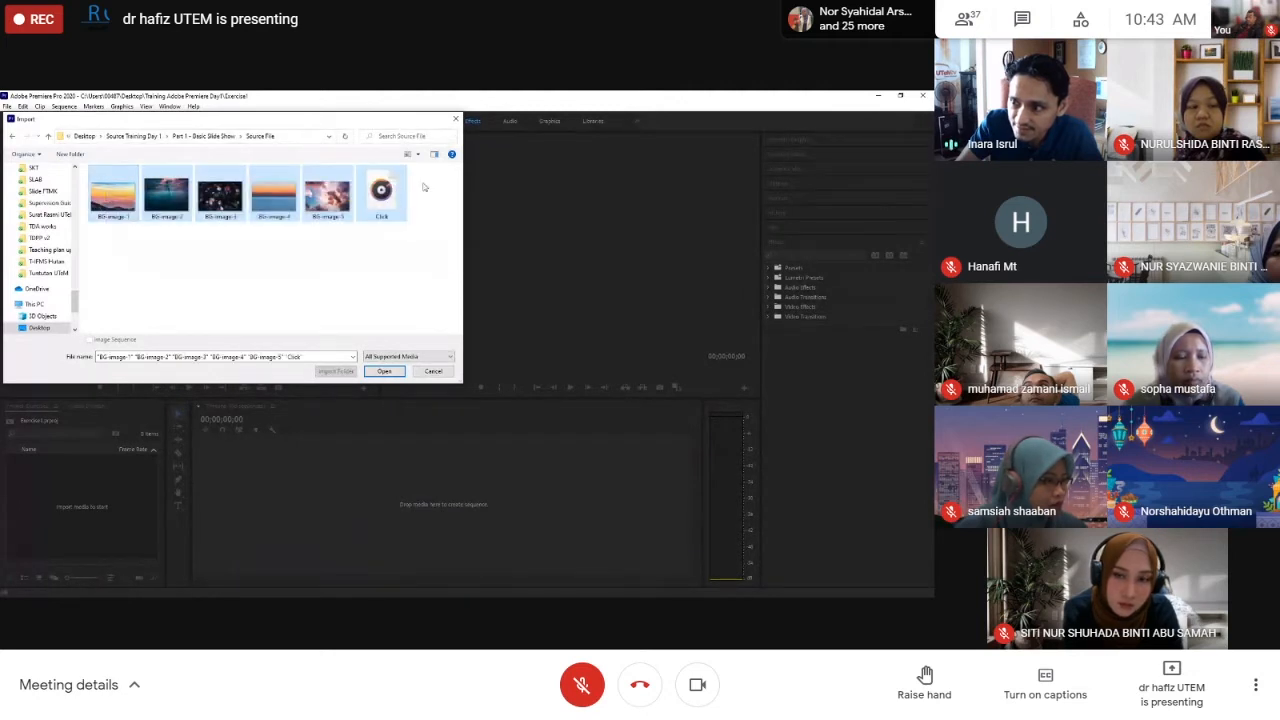
{"action": "left_click", "coordinate": [382, 371]}
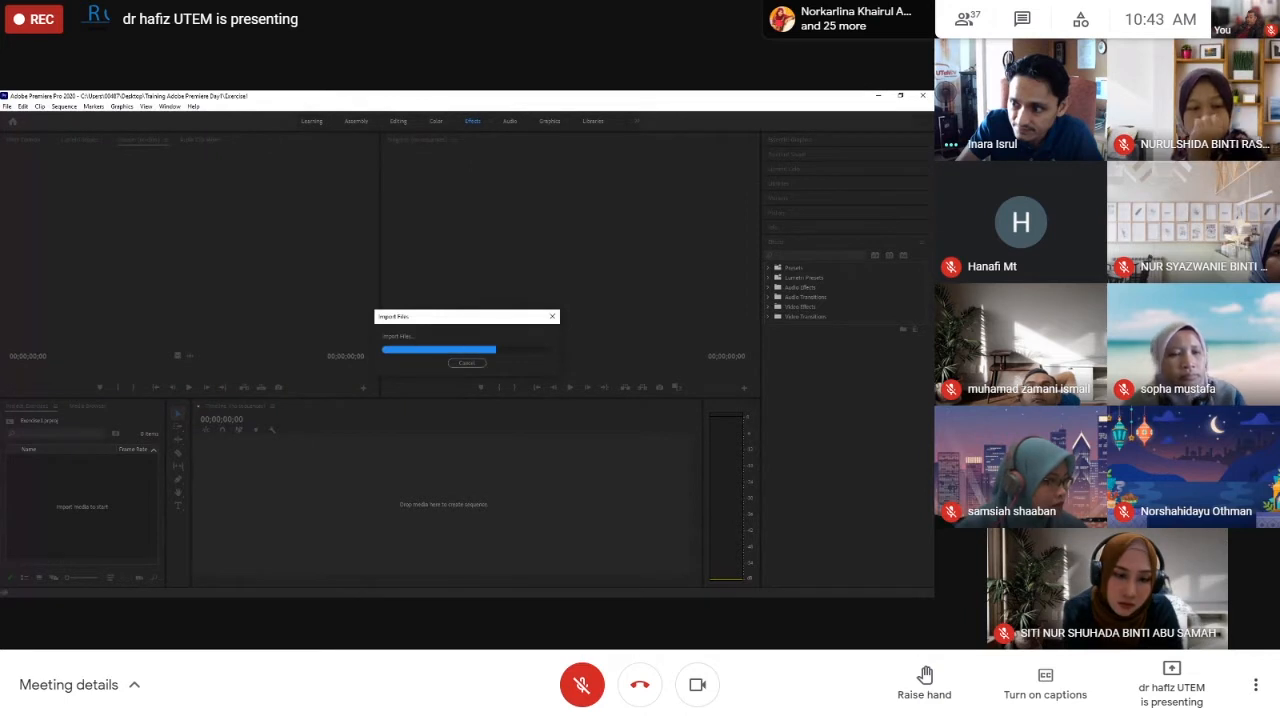
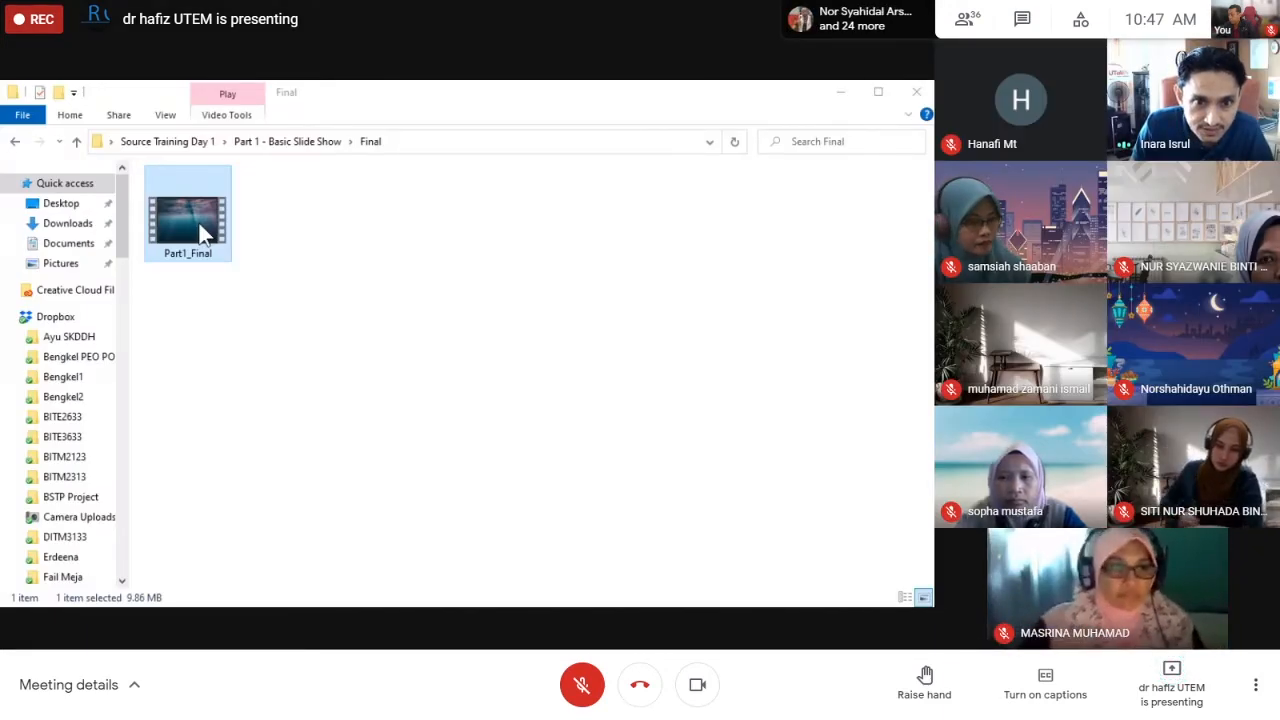
Play the finished Part1_Final video from the Final folder, then return to Premiere Pro and preview it in the Source monitor
{"action": "double_click", "coordinate": [199, 233]}
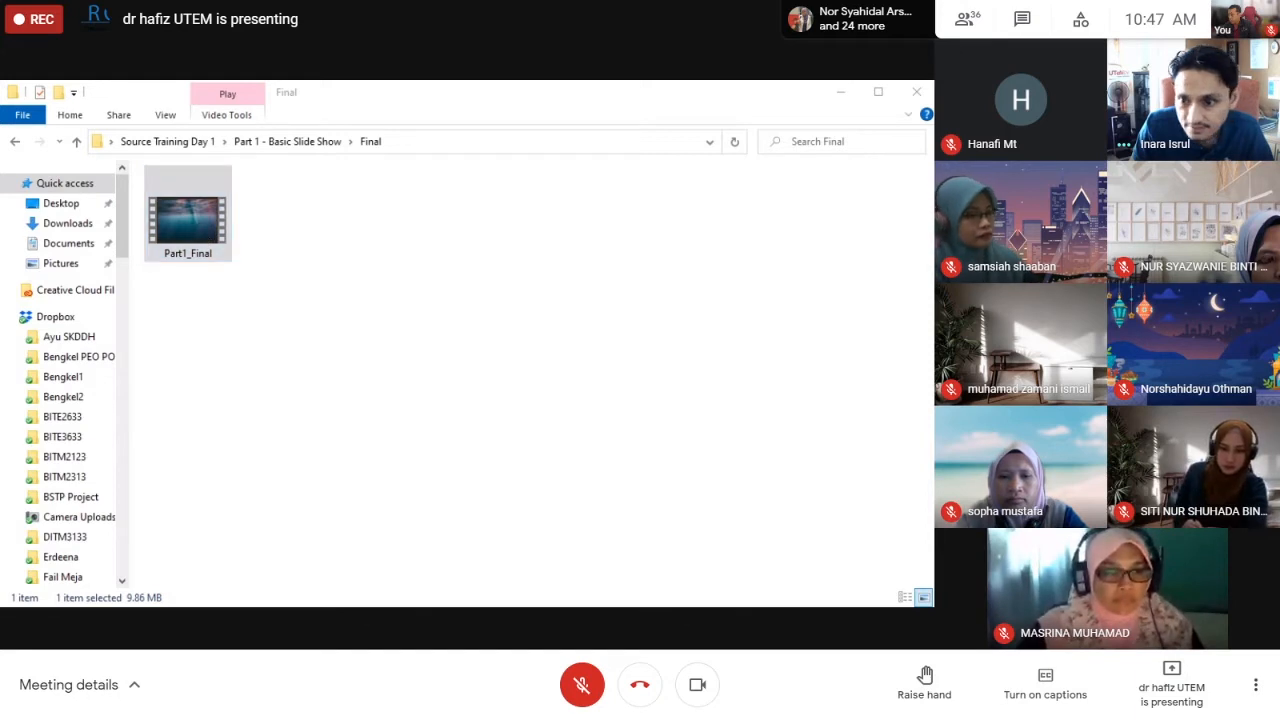
{"action": "left_click", "coordinate": [431, 103]}
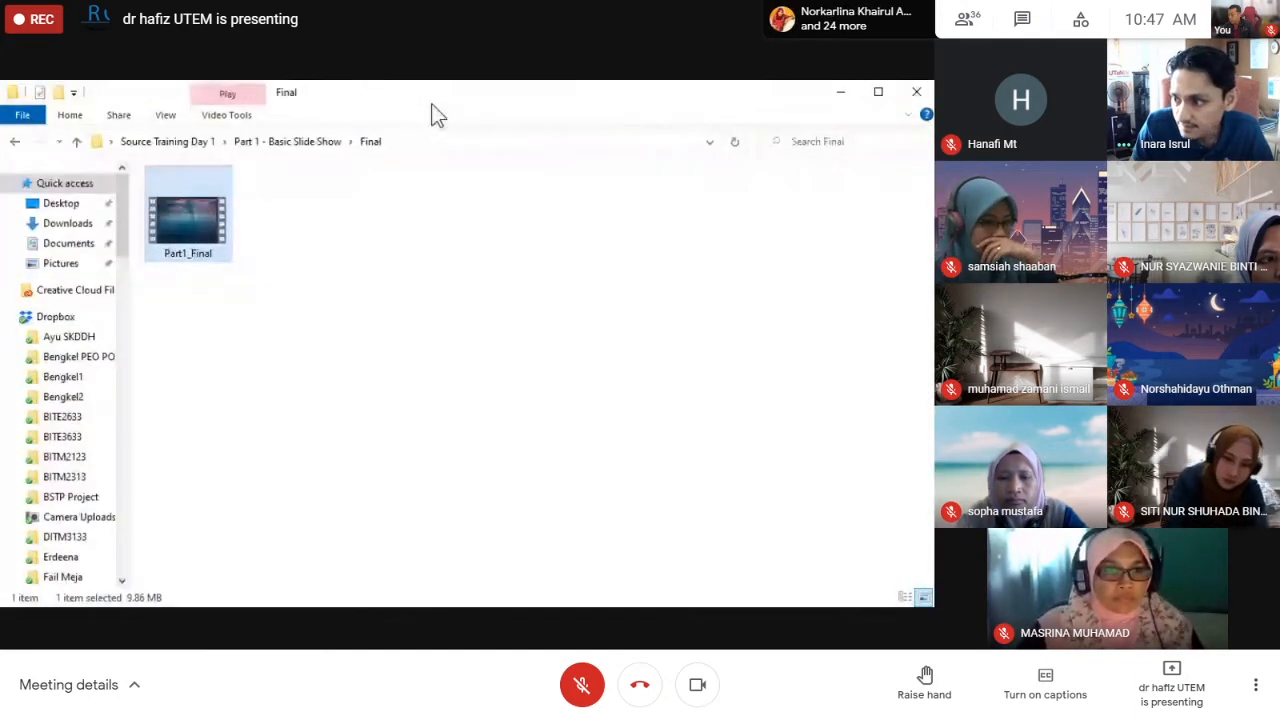
{"action": "double_click", "coordinate": [194, 213]}
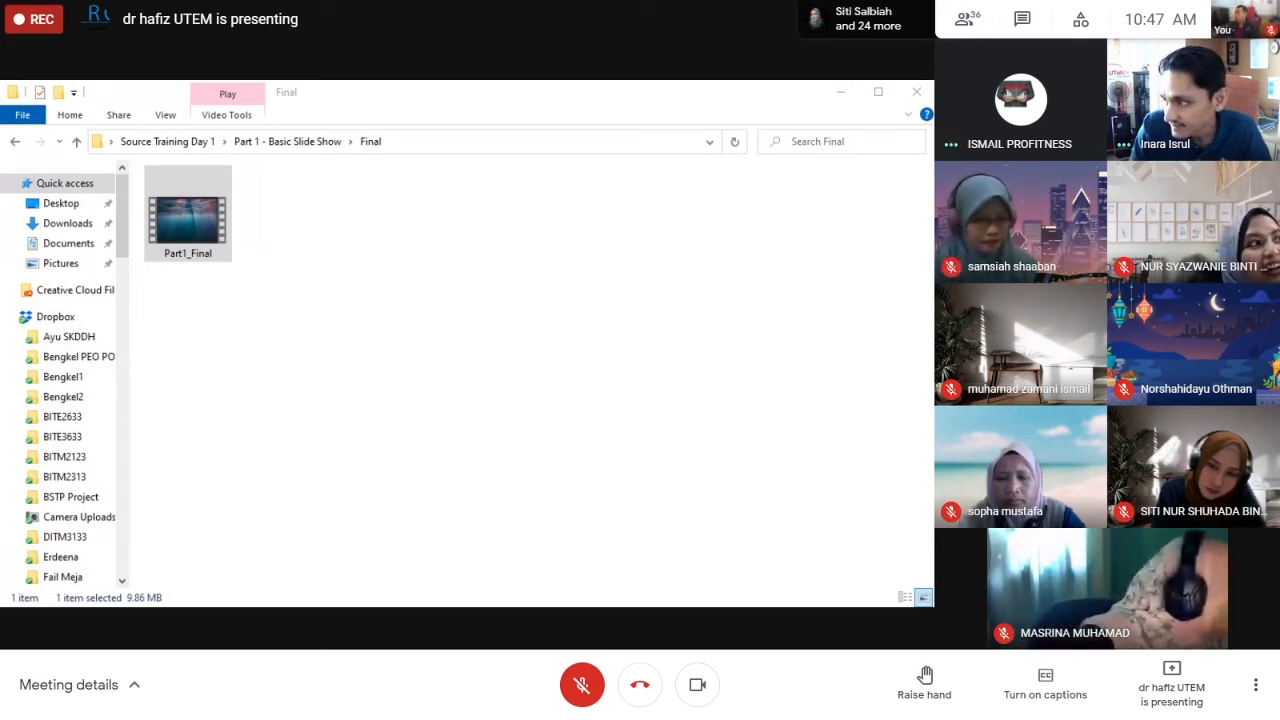
{"action": "key", "text": "alt+Tab"}
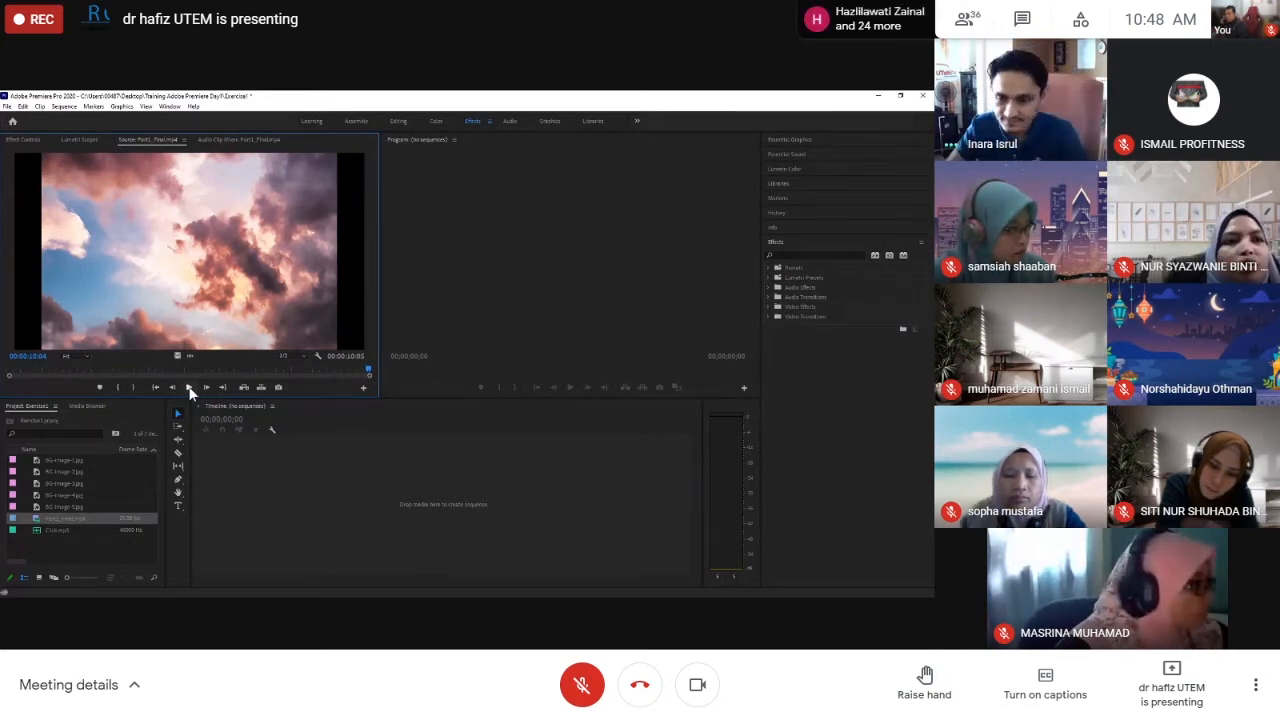
{"action": "left_click", "coordinate": [190, 388]}
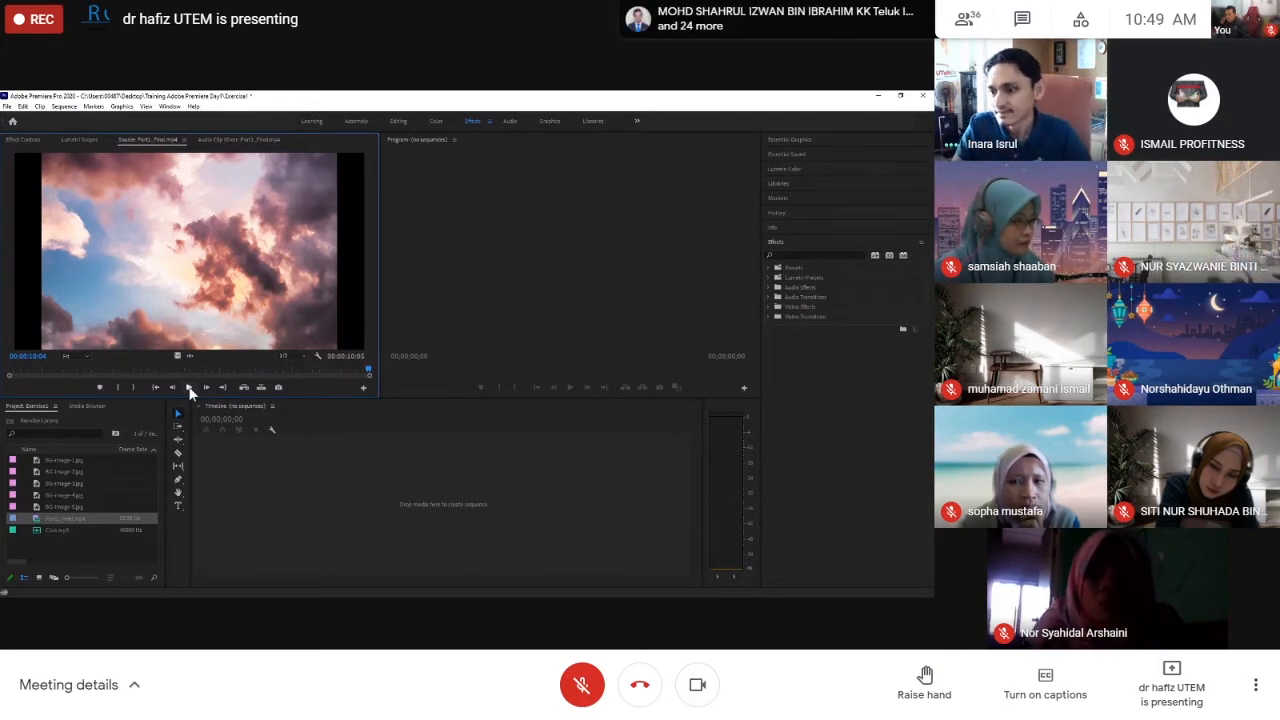
Load BG-image-1.jpg from the project into the Source monitor
{"action": "left_click", "coordinate": [103, 548]}
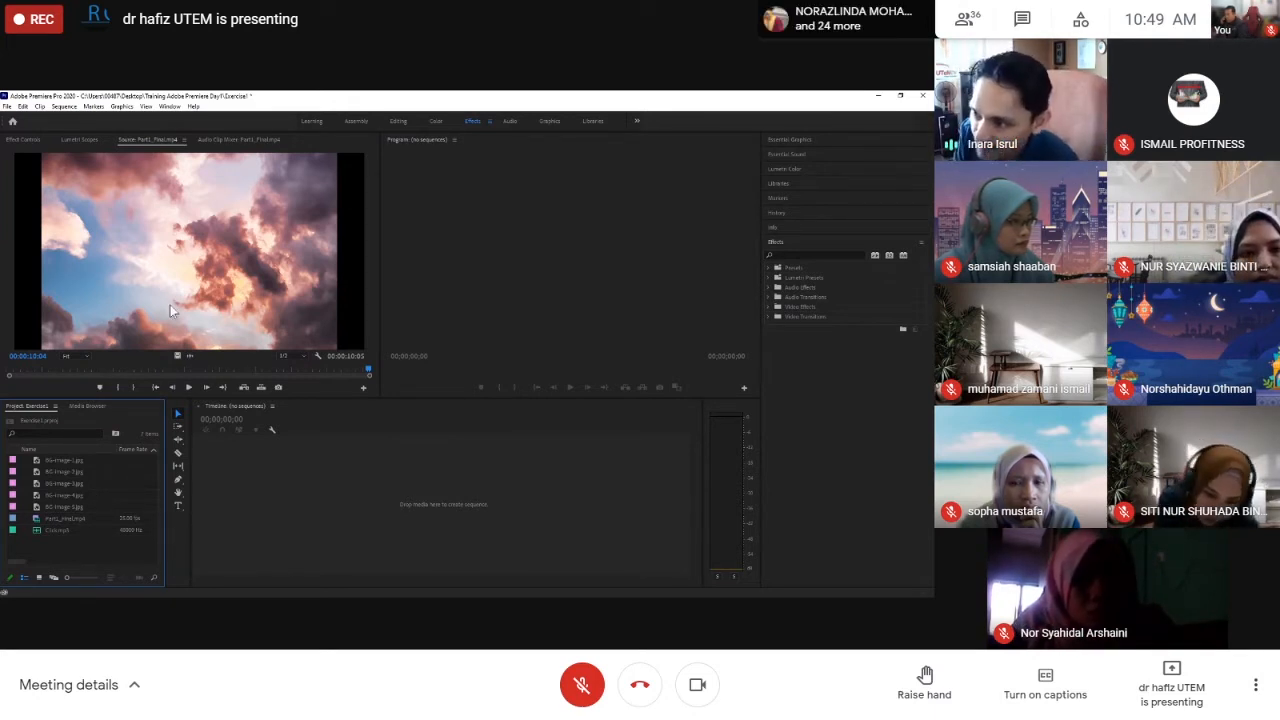
{"action": "double_click", "coordinate": [65, 458]}
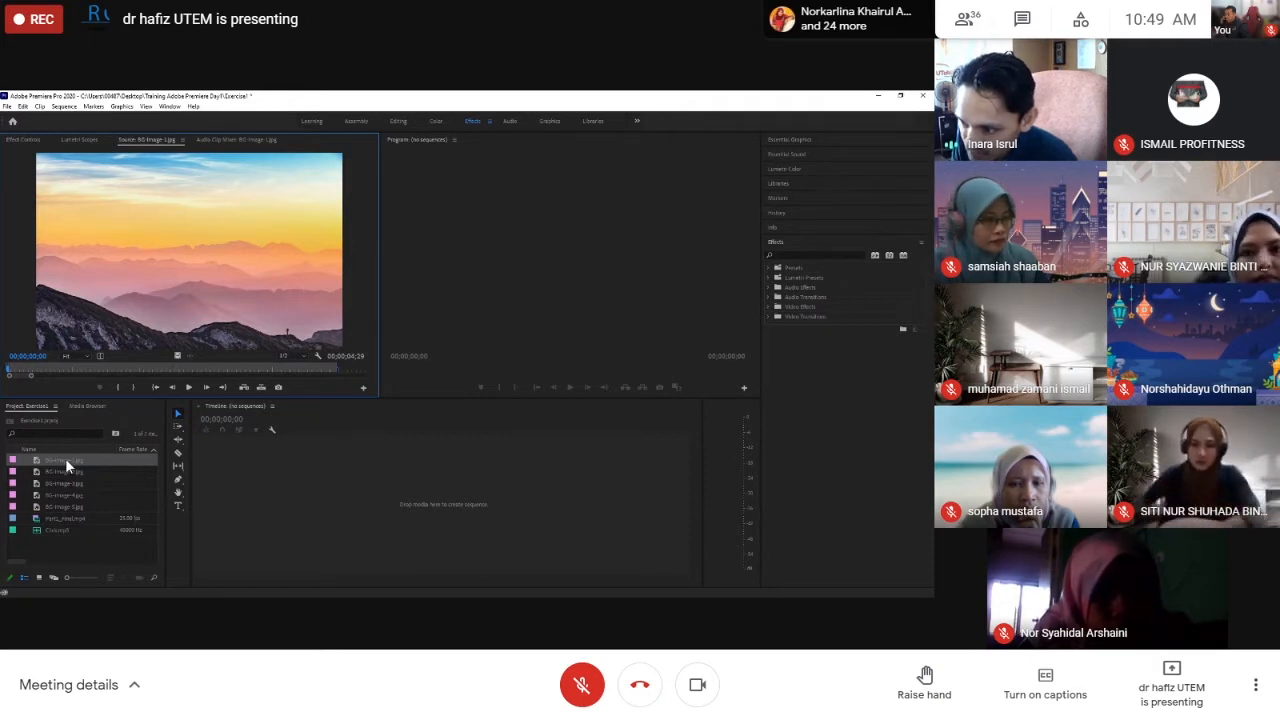
Widen the Project area to show more columns, then narrow it and extend the Timeline back beside the Tools
{"action": "left_click_drag", "start_coordinate": [164, 460], "coordinate": [383, 460]}
{"action": "left_click", "coordinate": [163, 457]}
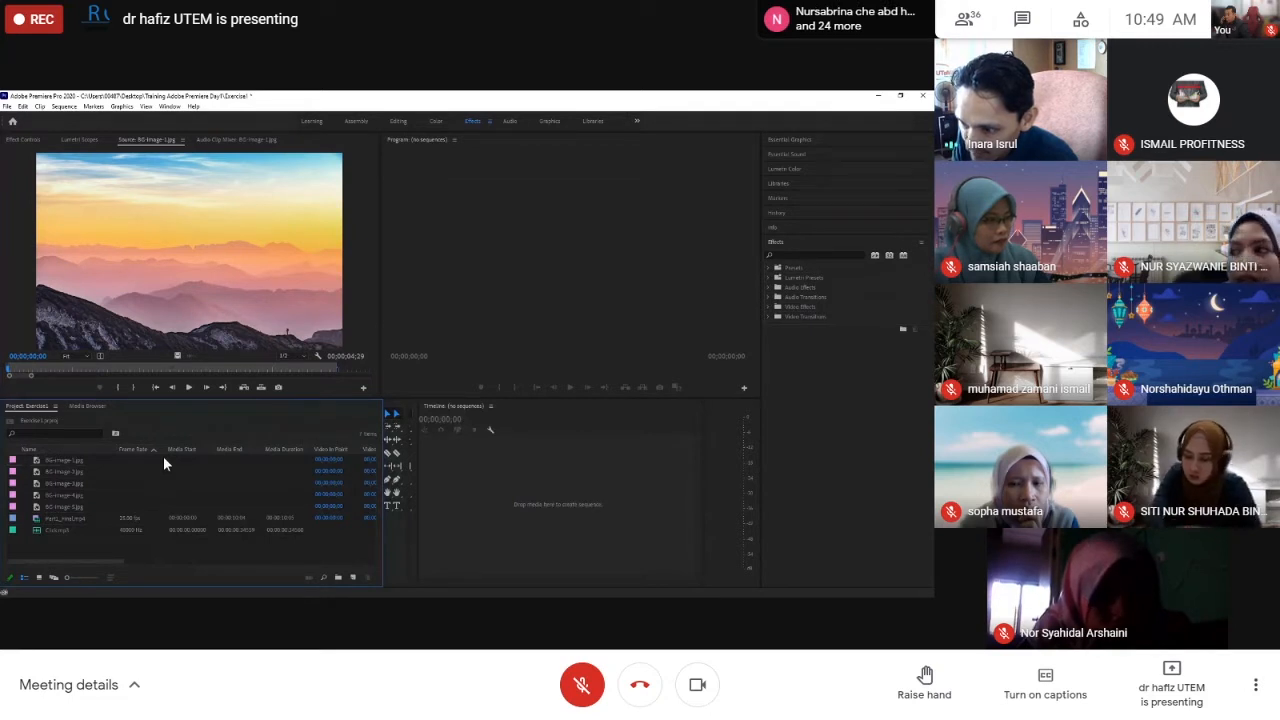
{"action": "left_click", "coordinate": [66, 461]}
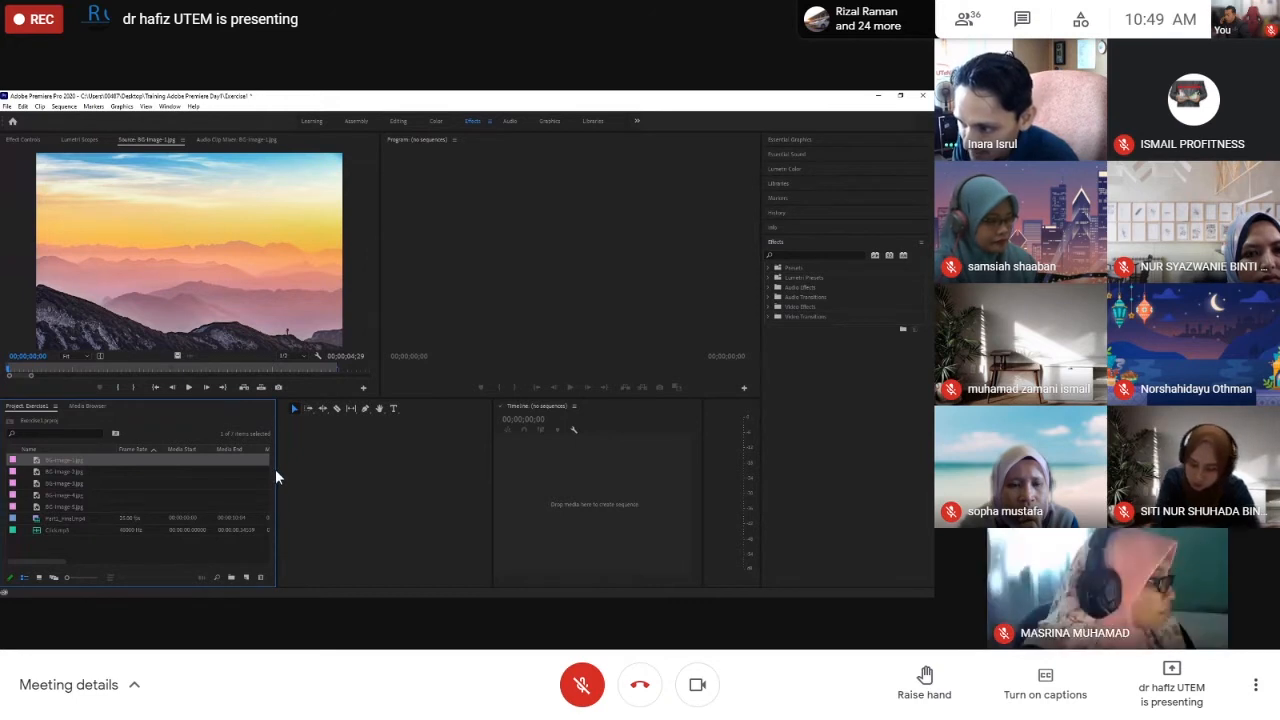
{"action": "left_click_drag", "start_coordinate": [276, 470], "coordinate": [133, 463]}
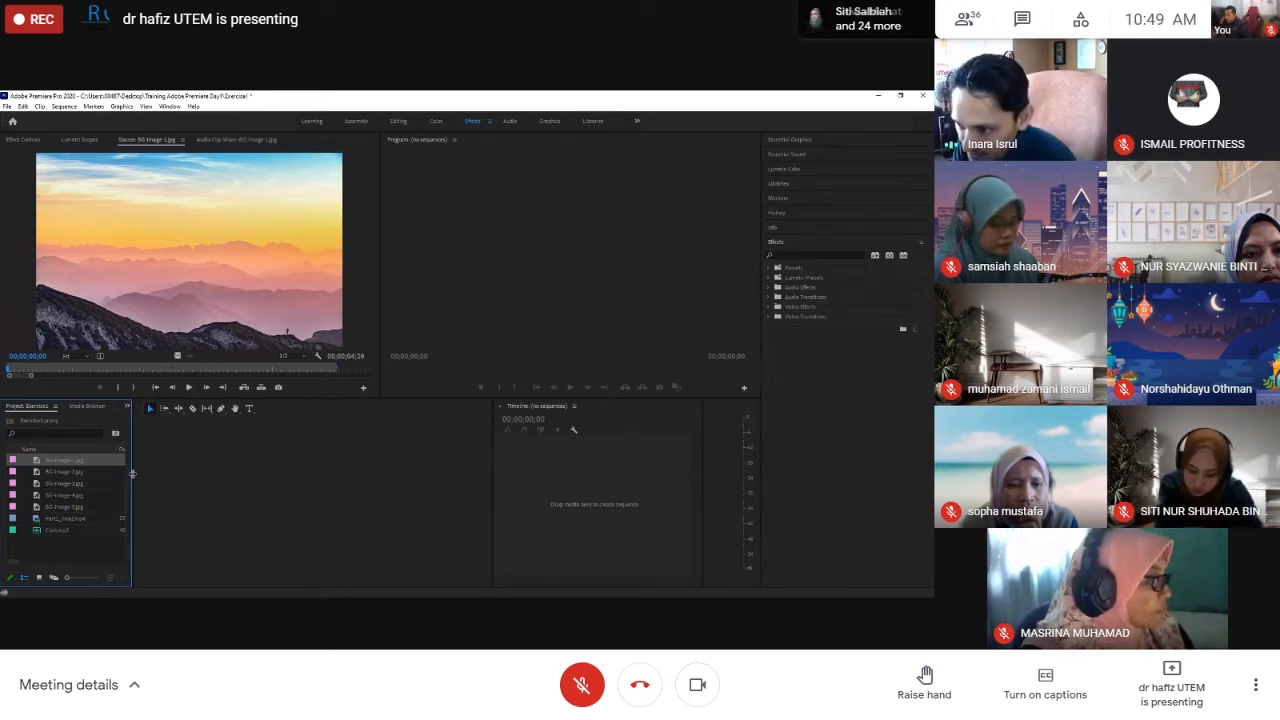
{"action": "left_click_drag", "start_coordinate": [131, 471], "coordinate": [157, 474]}
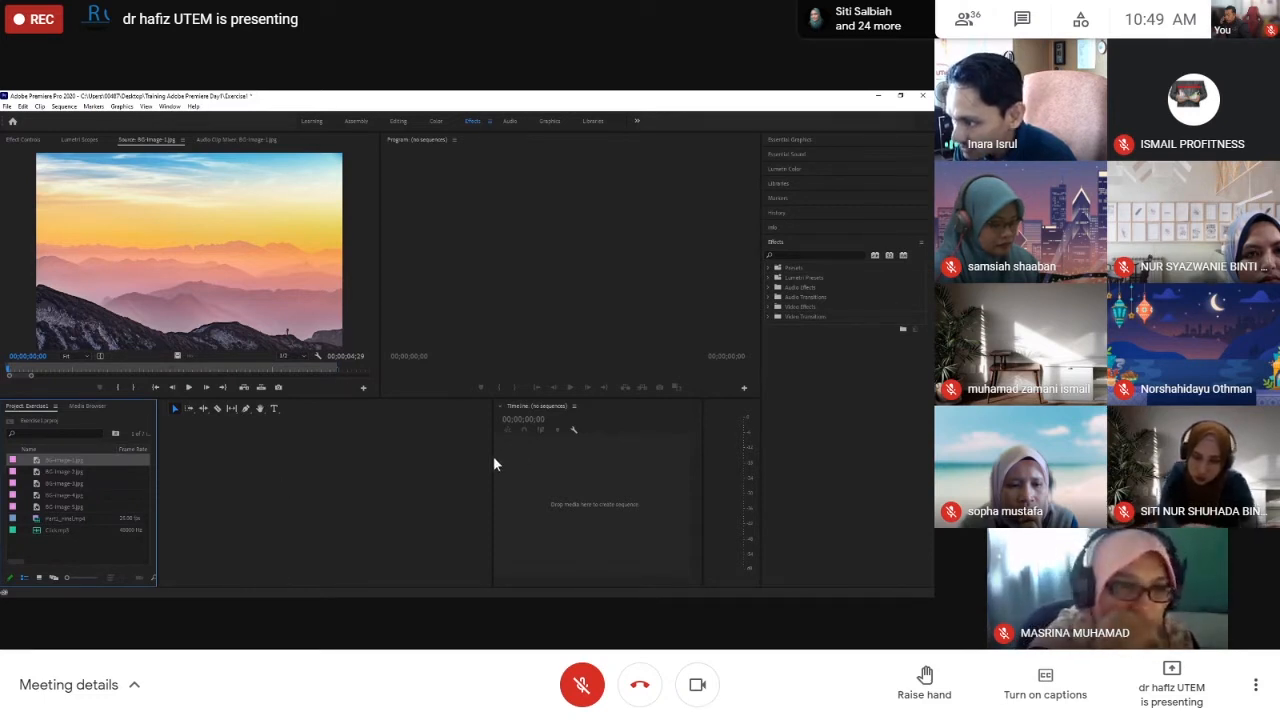
{"action": "left_click_drag", "start_coordinate": [493, 457], "coordinate": [180, 461]}
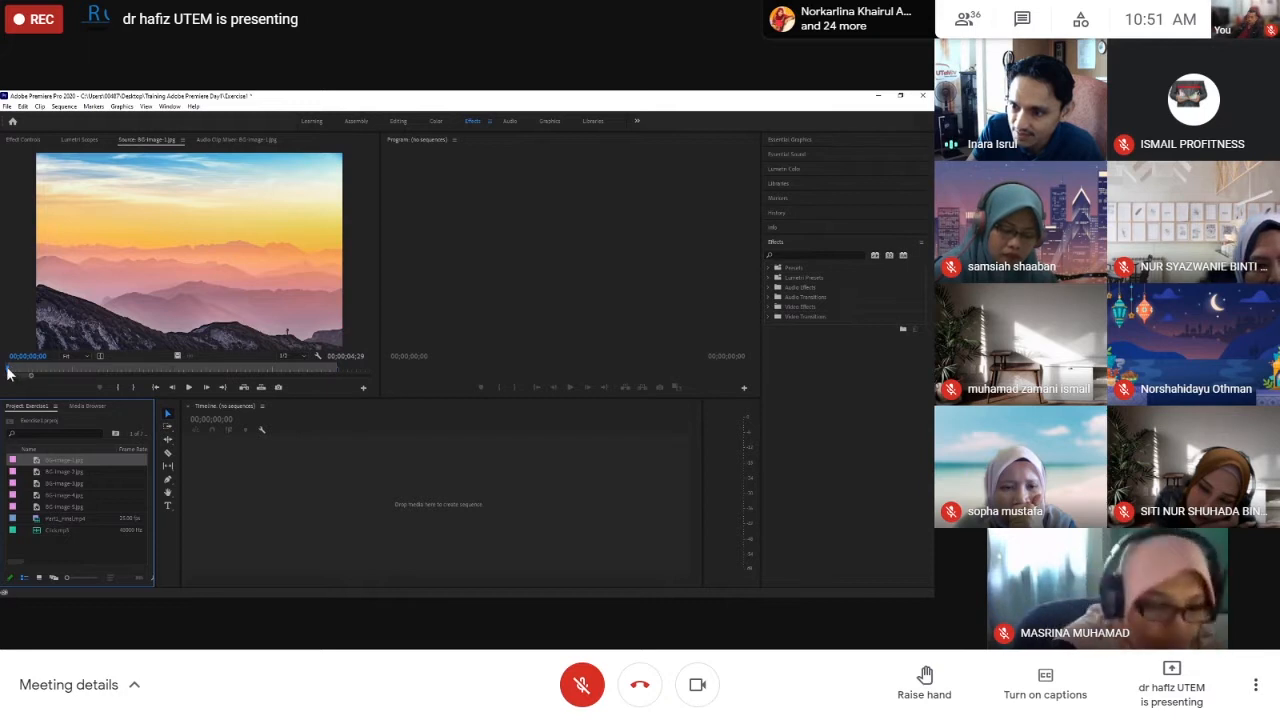
Scrub through BG-image-1 in the Source monitor and return the playhead to the start
{"action": "left_click_drag", "start_coordinate": [12, 372], "coordinate": [45, 377]}
{"action": "left_click_drag", "start_coordinate": [128, 378], "coordinate": [188, 379]}
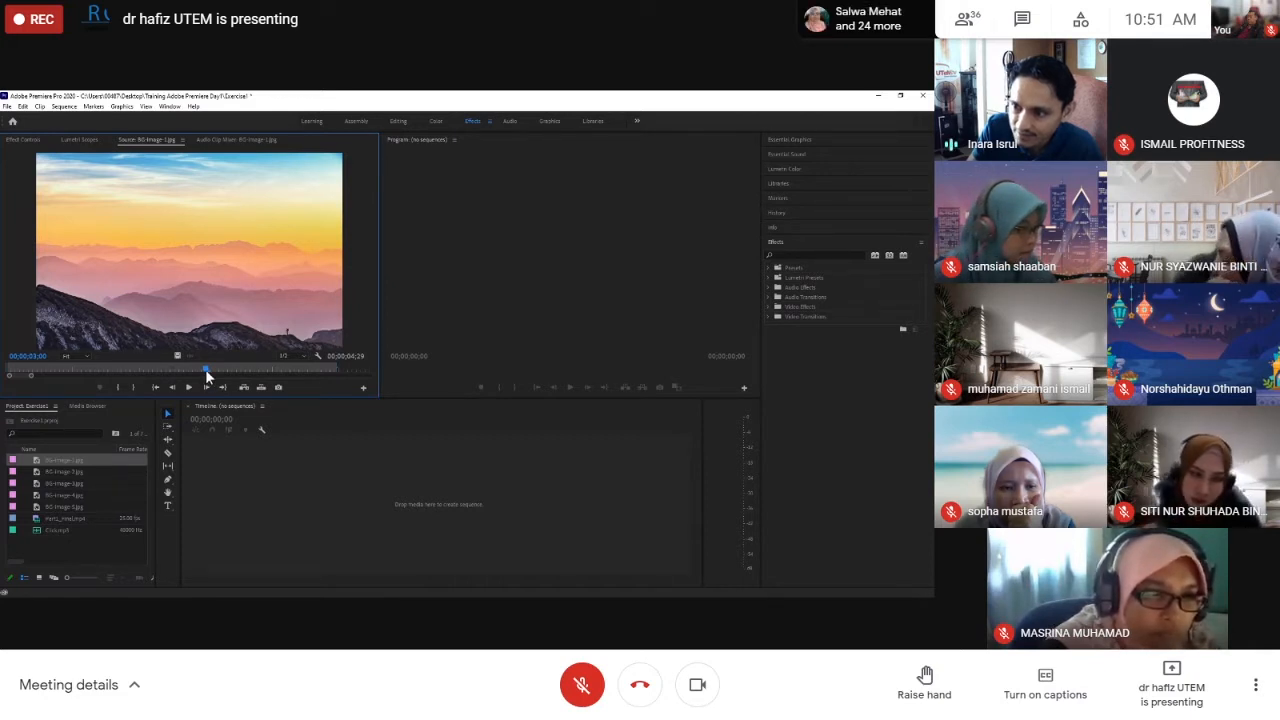
{"action": "left_click_drag", "start_coordinate": [205, 371], "coordinate": [4, 370]}
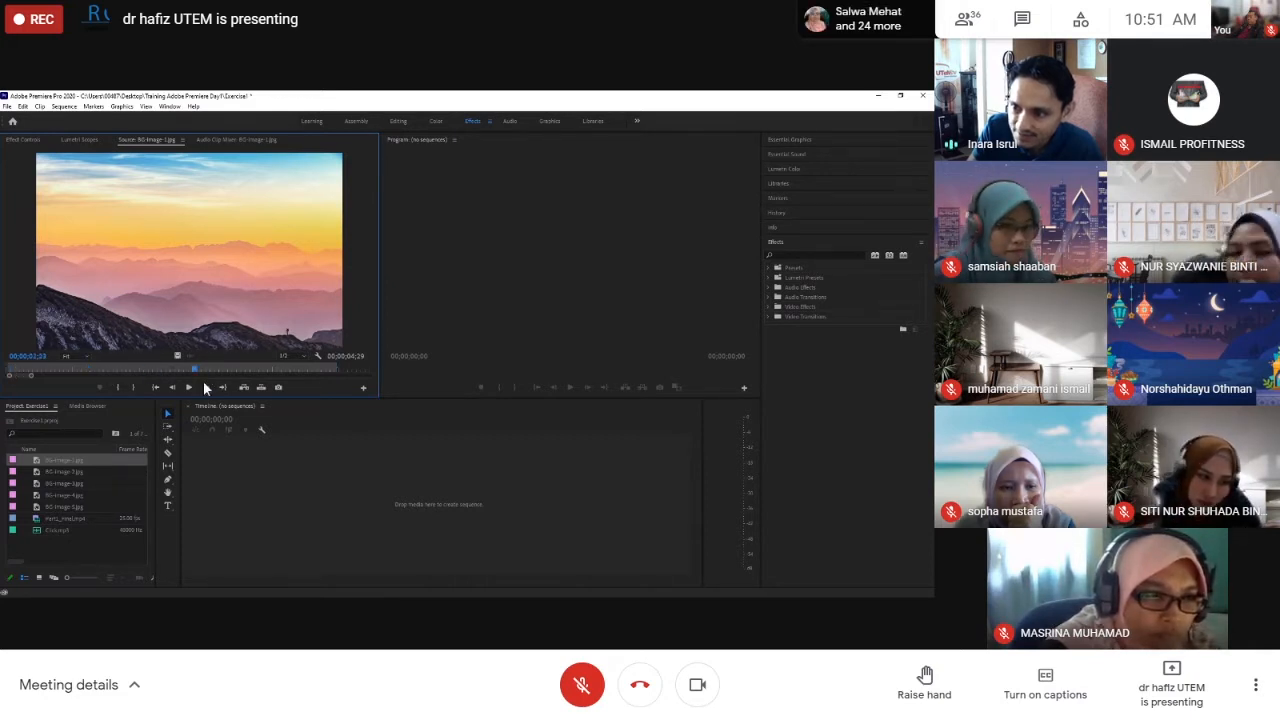
{"action": "left_click_drag", "start_coordinate": [207, 380], "coordinate": [6, 375]}
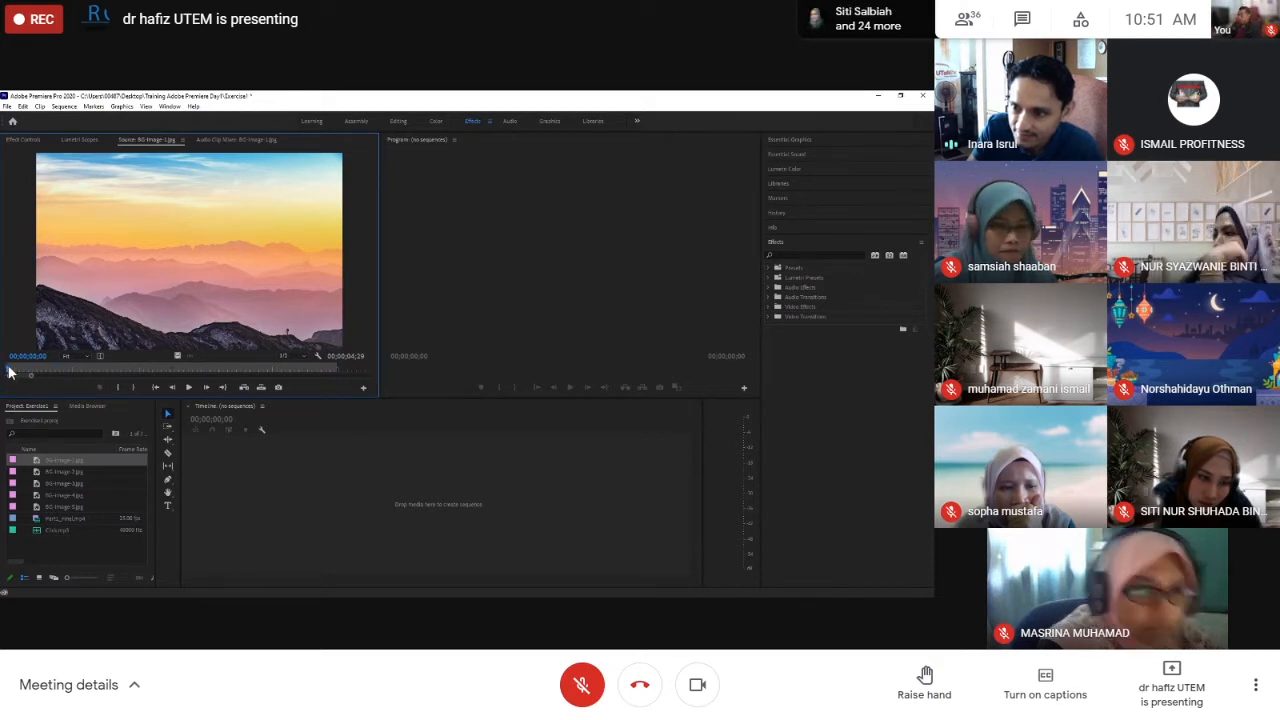
Move the Source monitor playhead to 00;00;03;00 and mark the Out point of BG-image-1 there
{"action": "left_click", "coordinate": [30, 356]}
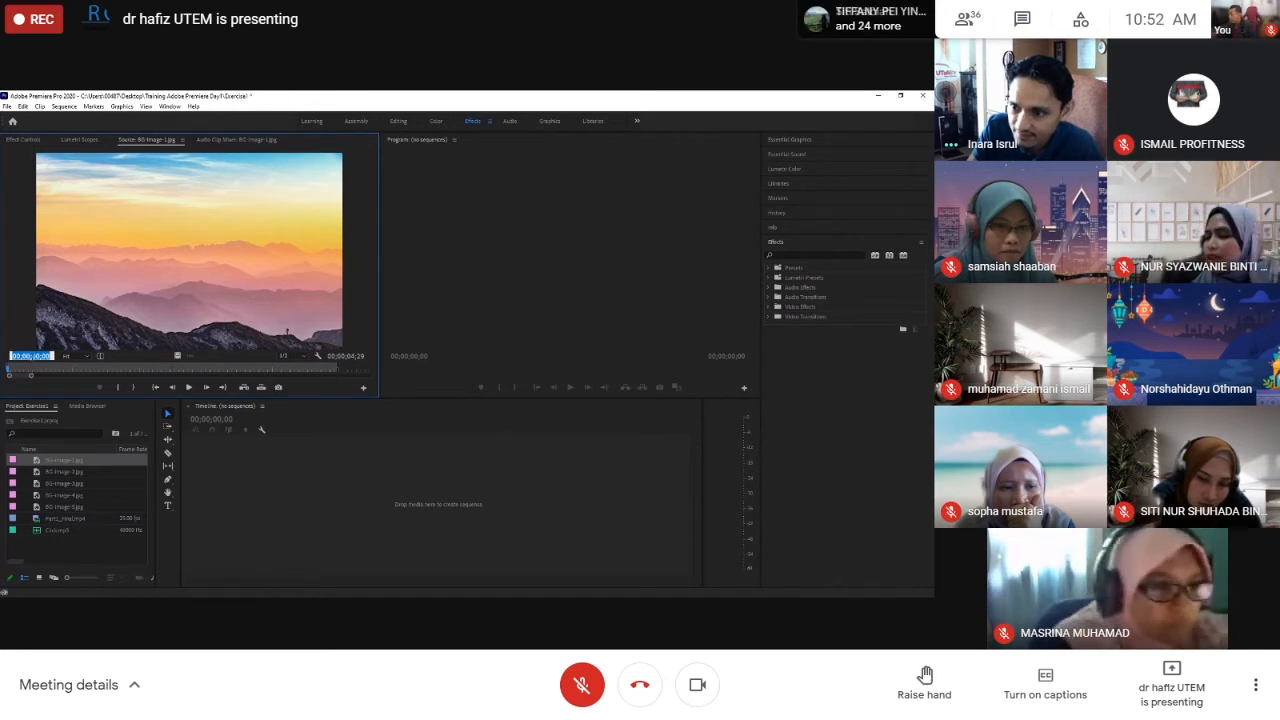
{"action": "left_click", "coordinate": [31, 356]}
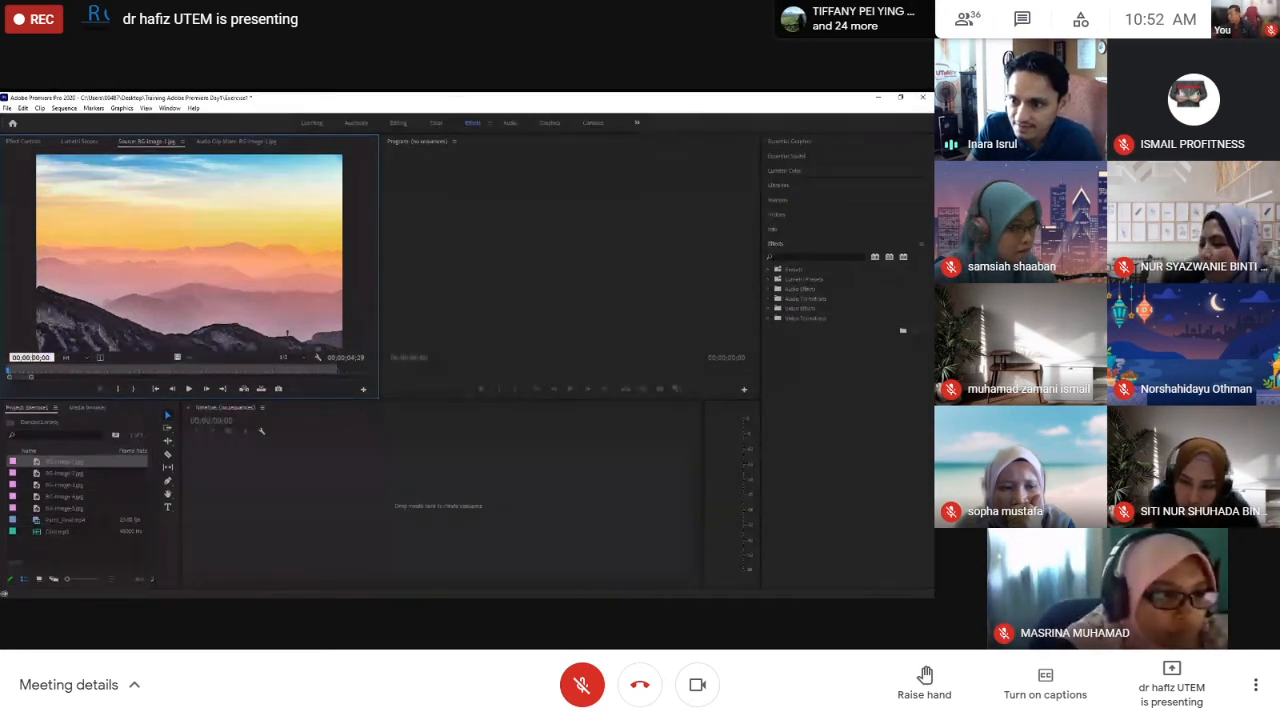
{"action": "left_click", "coordinate": [31, 340]}
{"action": "left_click", "coordinate": [32, 356]}
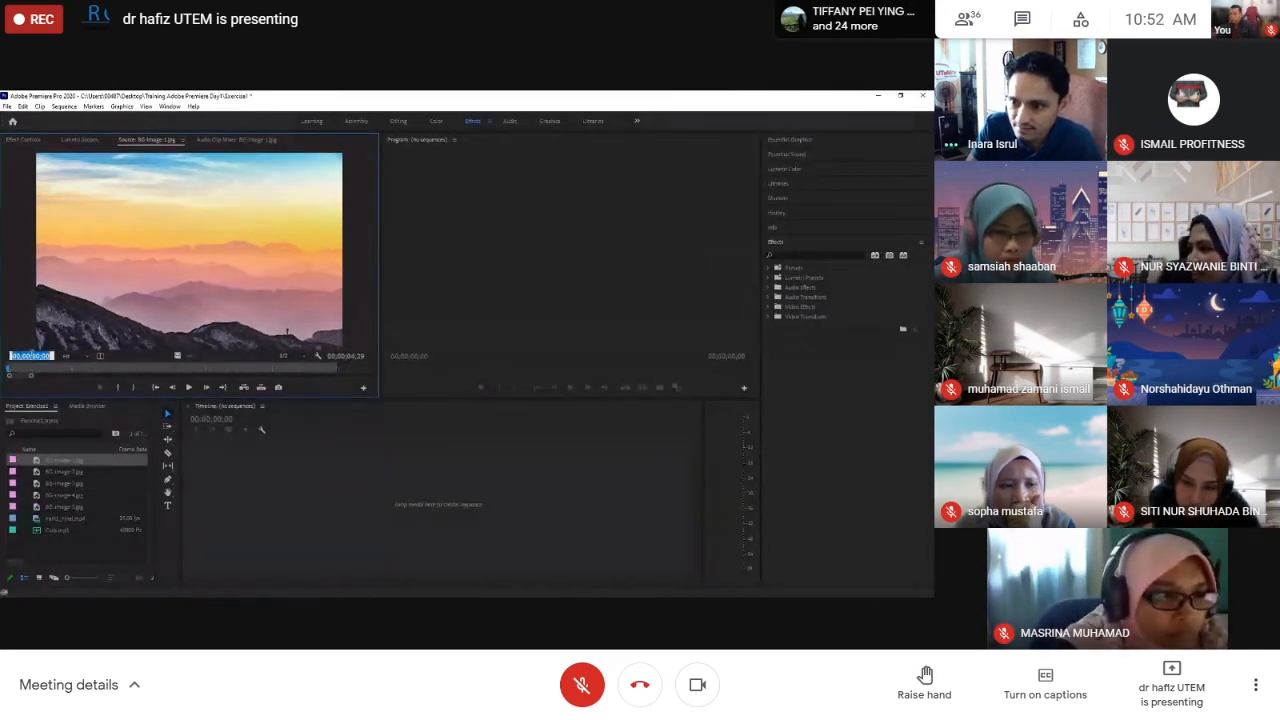
{"action": "left_click", "coordinate": [36, 356]}
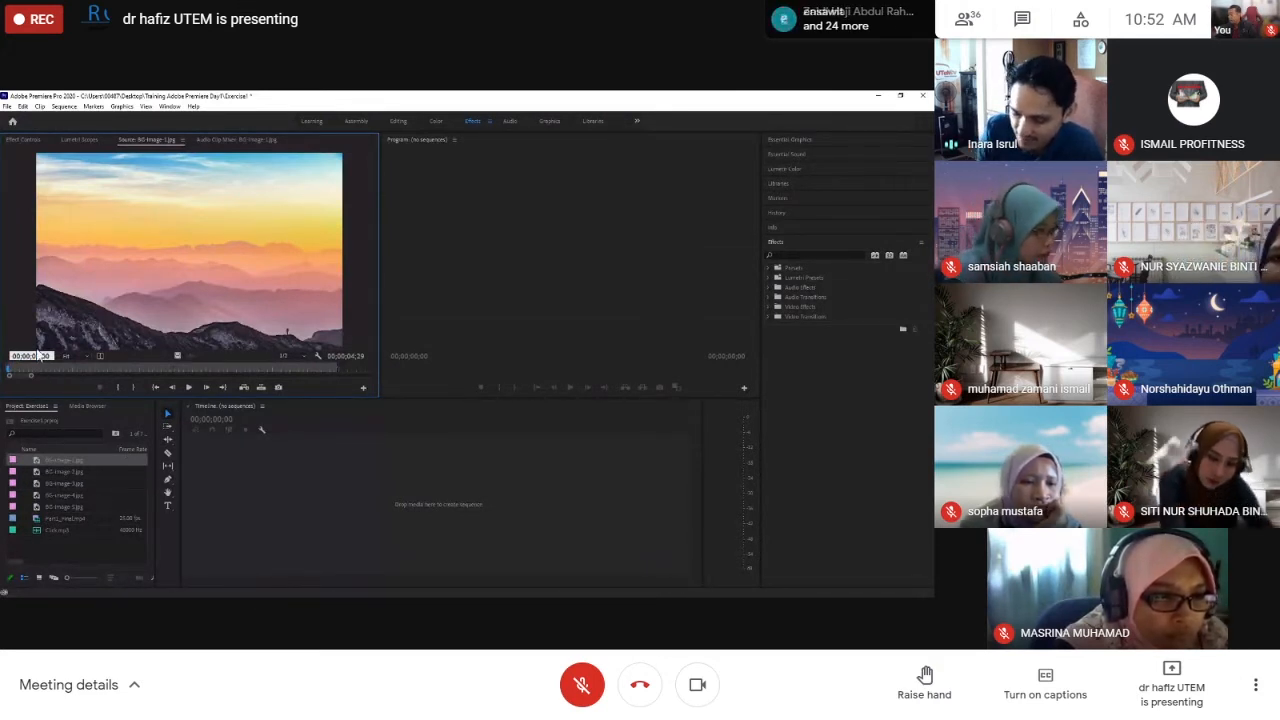
{"action": "key", "text": "Return"}
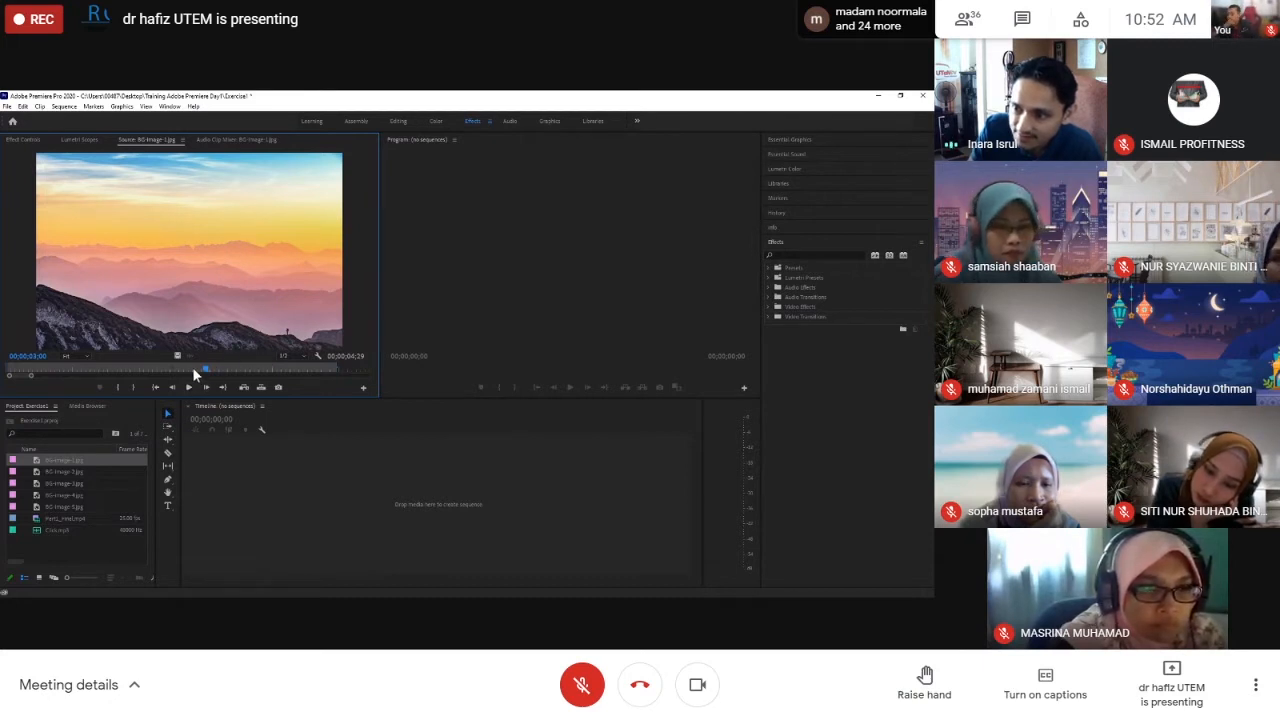
{"action": "left_click", "coordinate": [131, 385]}
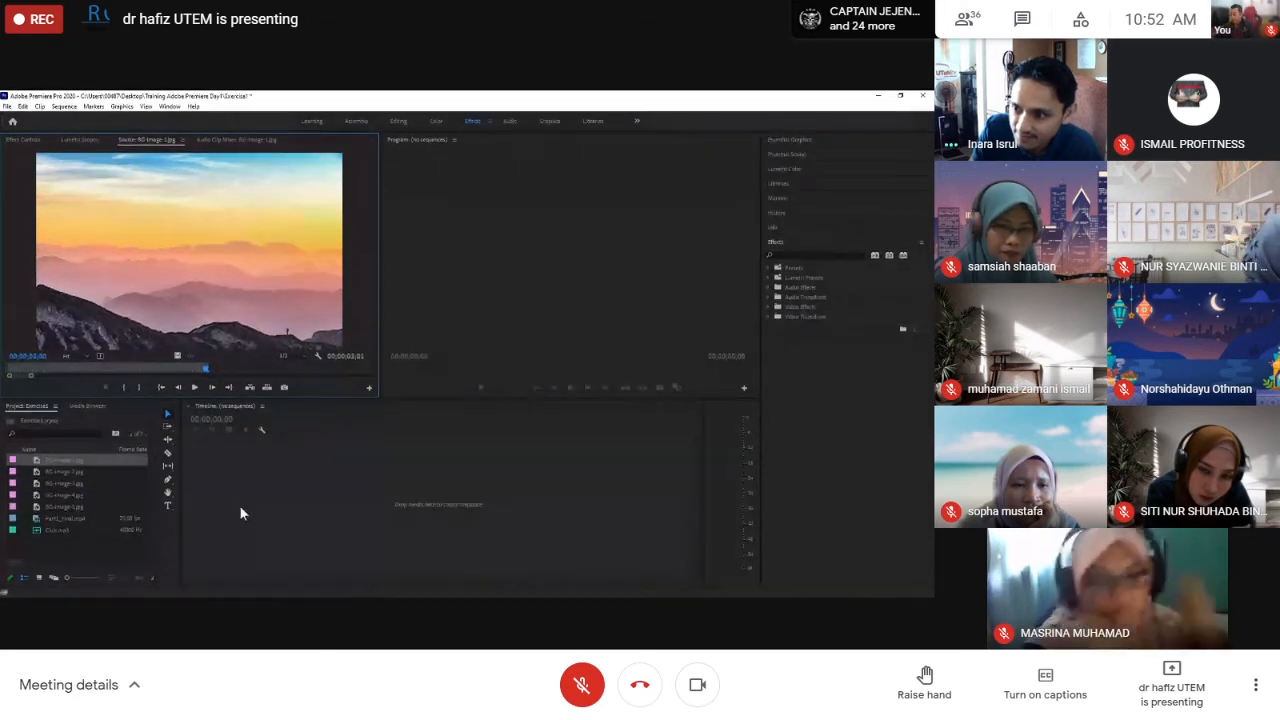
Create a sequence by placing the marked BG-image-1 clip in the empty Timeline, then delete the clip
{"action": "left_click_drag", "start_coordinate": [189, 250], "coordinate": [240, 507]}
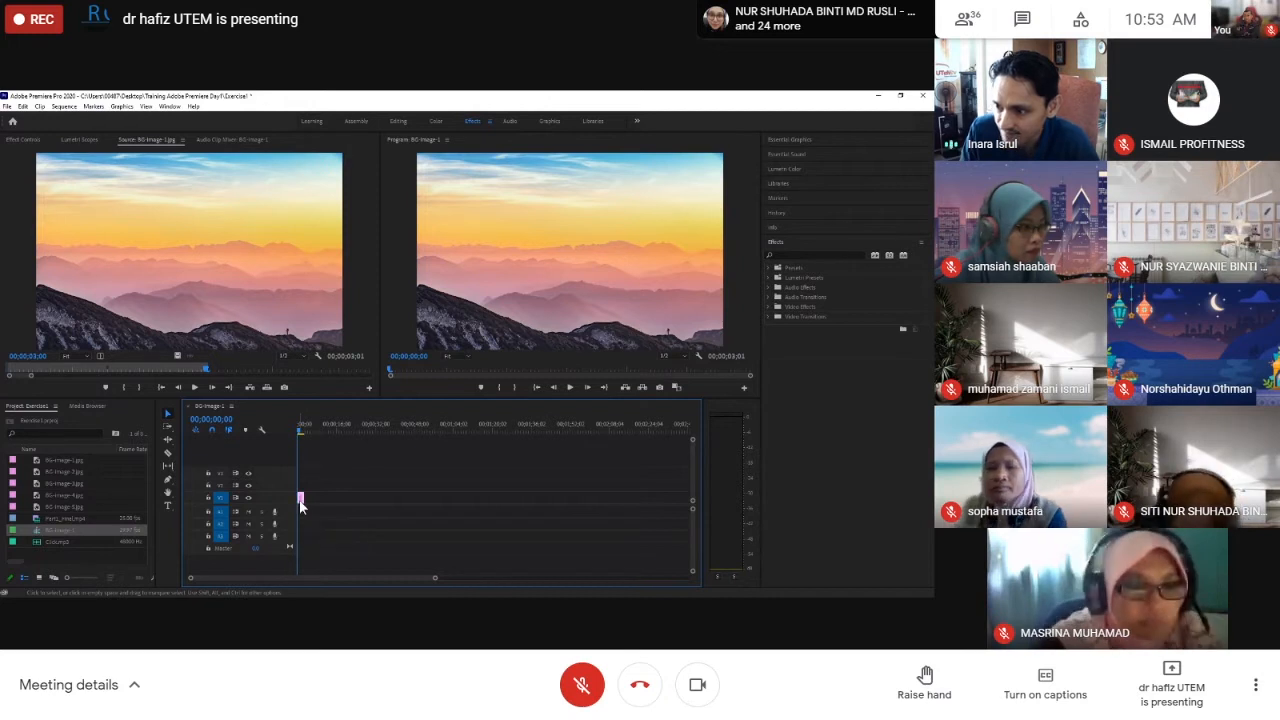
{"action": "key", "text": "Delete"}
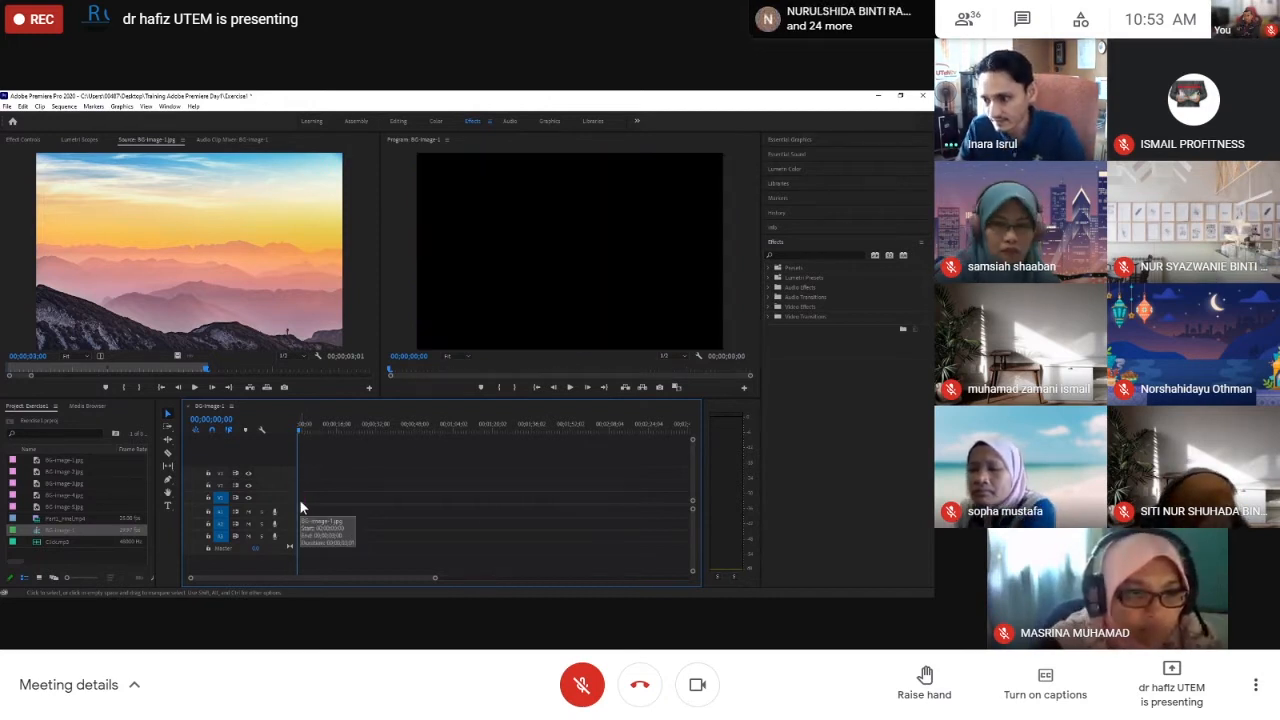
Undo the clip deletion, the new BG-image-1 sequence and the Out point
{"action": "key", "text": "ctrl+z"}
{"action": "key", "text": "ctrl+z"}
{"action": "key", "text": "ctrl+z"}
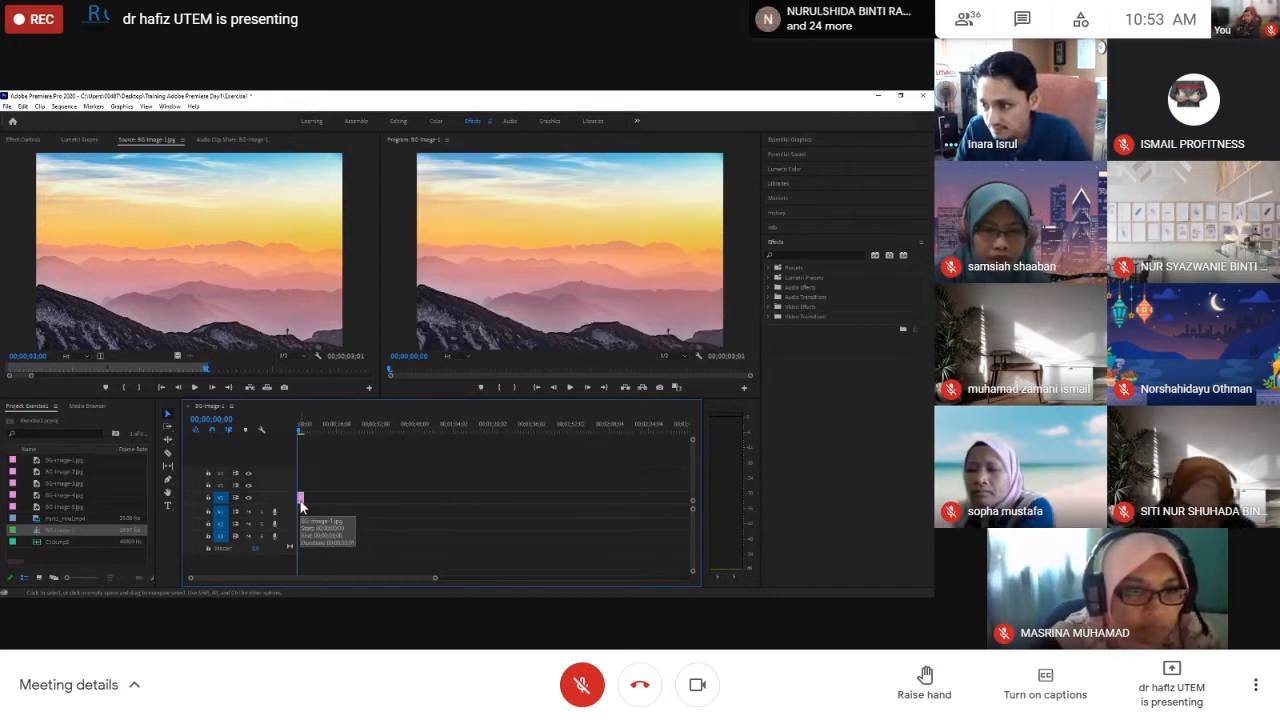
{"action": "key", "text": "ctrl+z"}
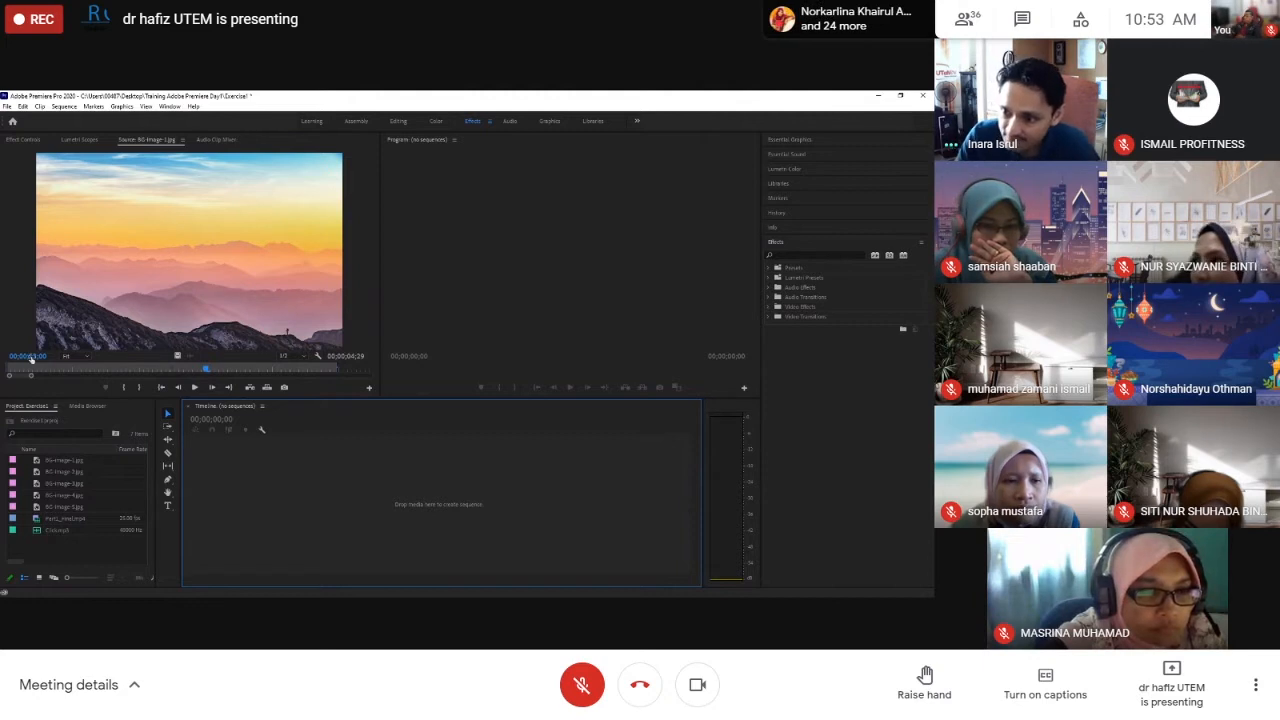
Mark the Out point of BG-image-1 at 00;00;03;00 in the Source monitor and place the clip in the empty Timeline to create a sequence
{"action": "left_click", "coordinate": [31, 356]}
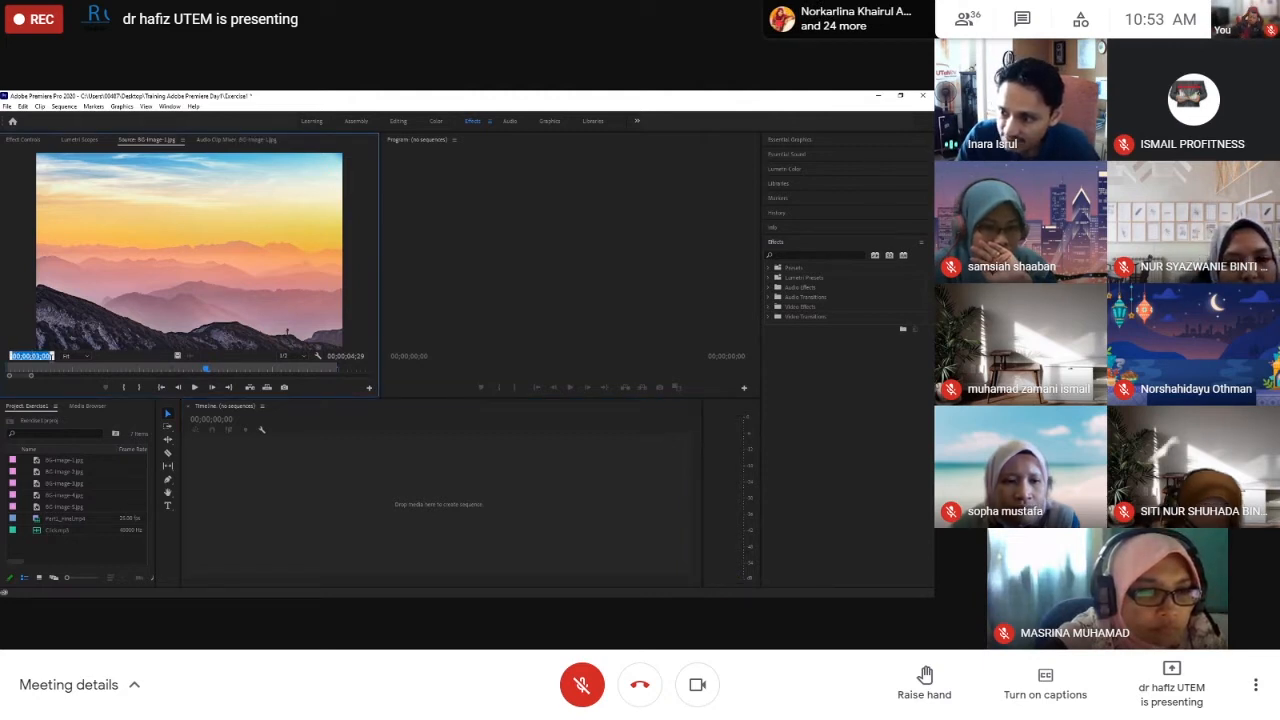
{"action": "left_click", "coordinate": [207, 373]}
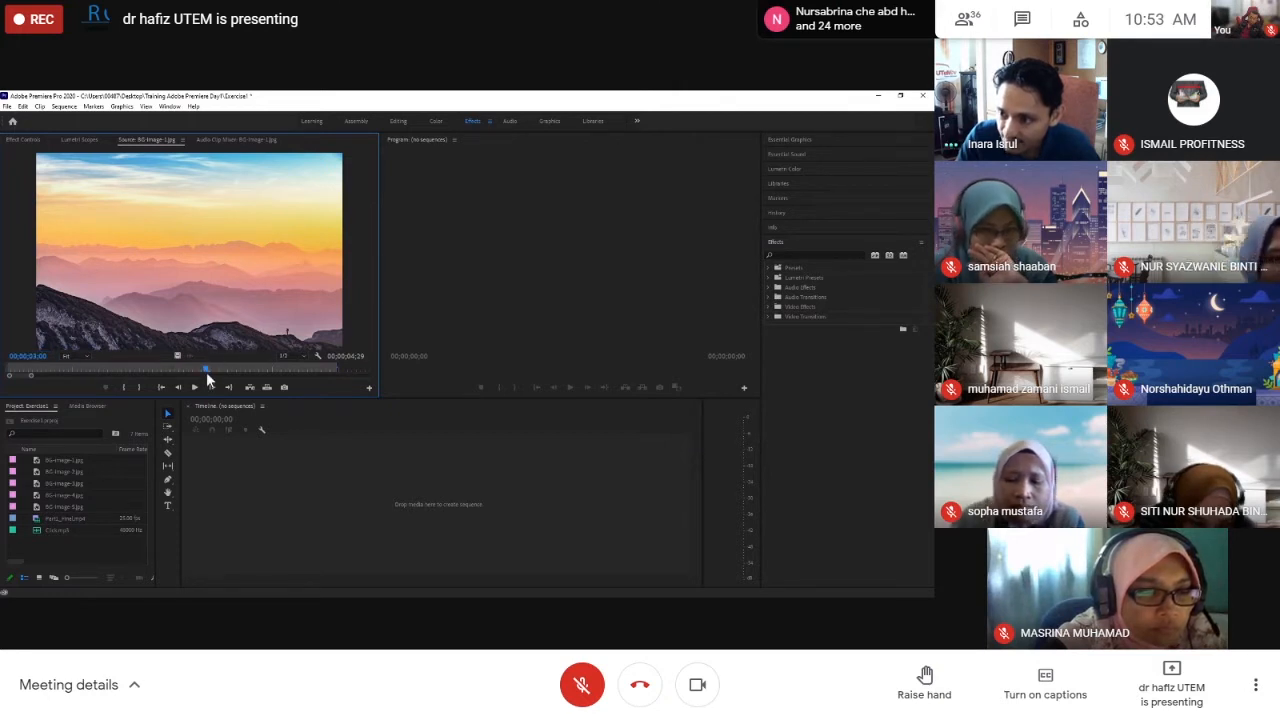
{"action": "left_click", "coordinate": [134, 388]}
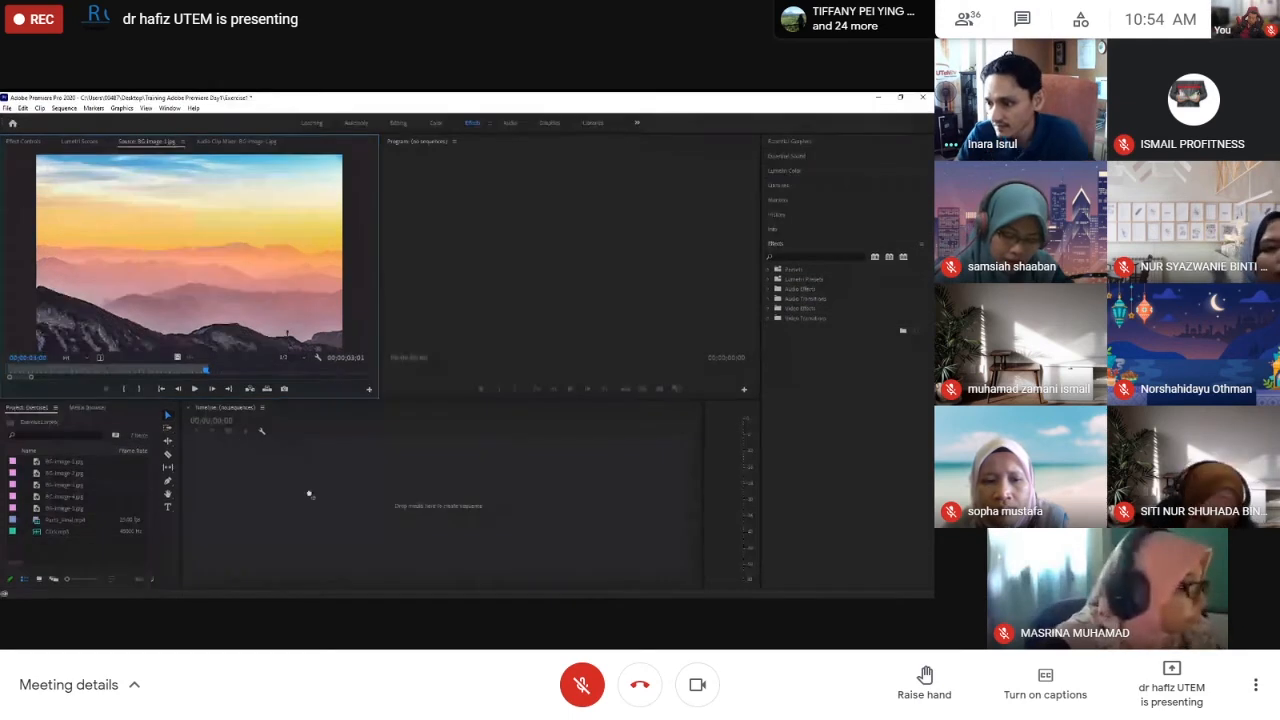
{"action": "left_click_drag", "start_coordinate": [284, 503], "coordinate": [282, 497]}
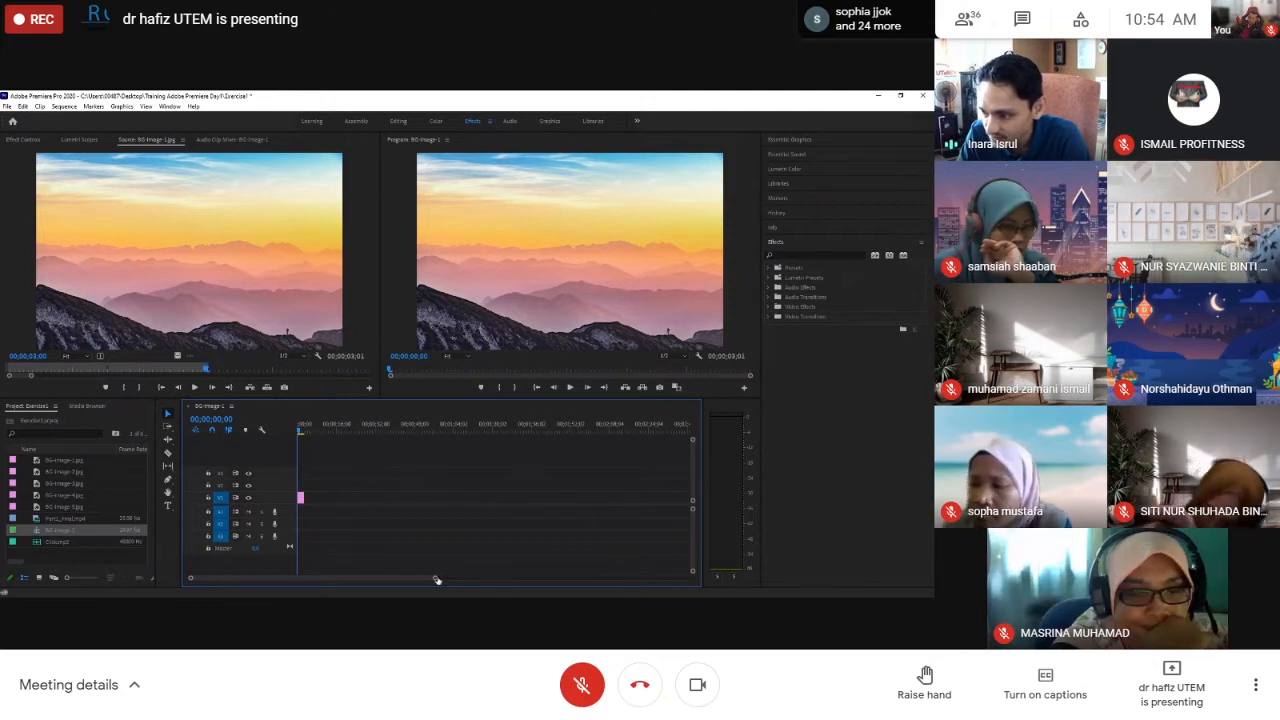
{"action": "left_click_drag", "start_coordinate": [436, 579], "coordinate": [335, 589]}
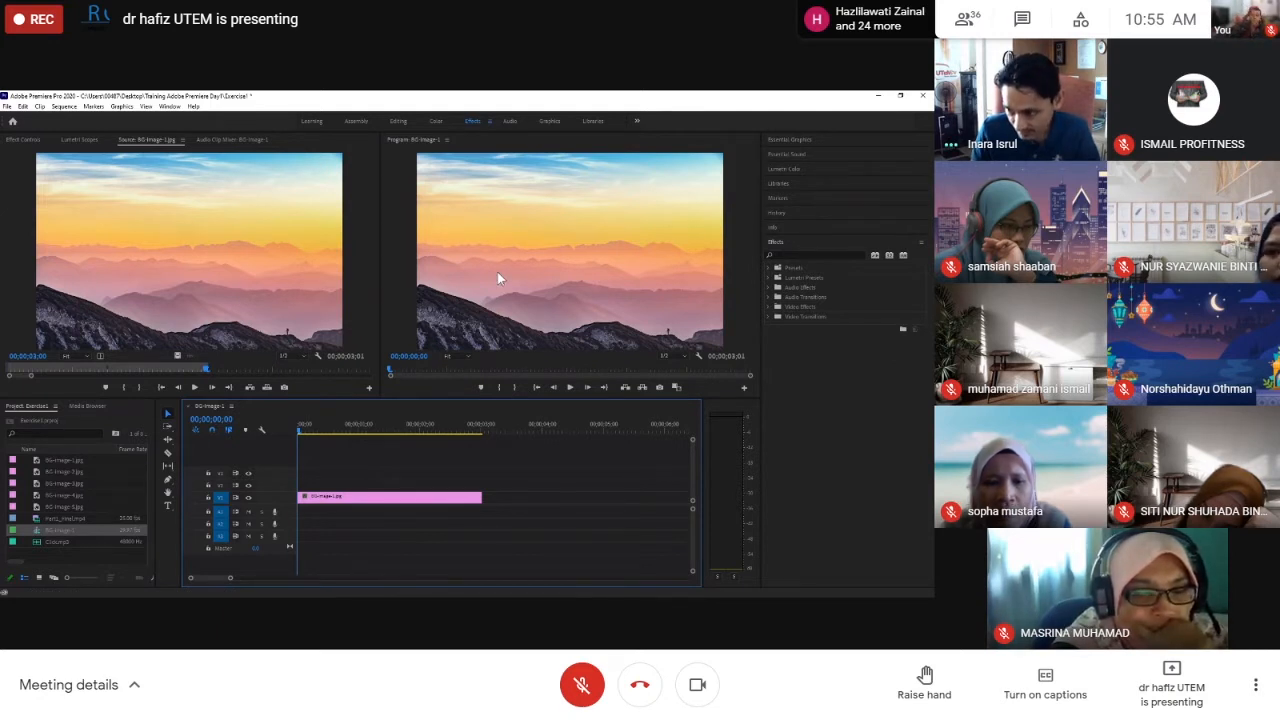
Play the BG-image-1 sequence, scrub to the end of the clip and return the Timeline playhead to the start
{"action": "key", "text": "space"}
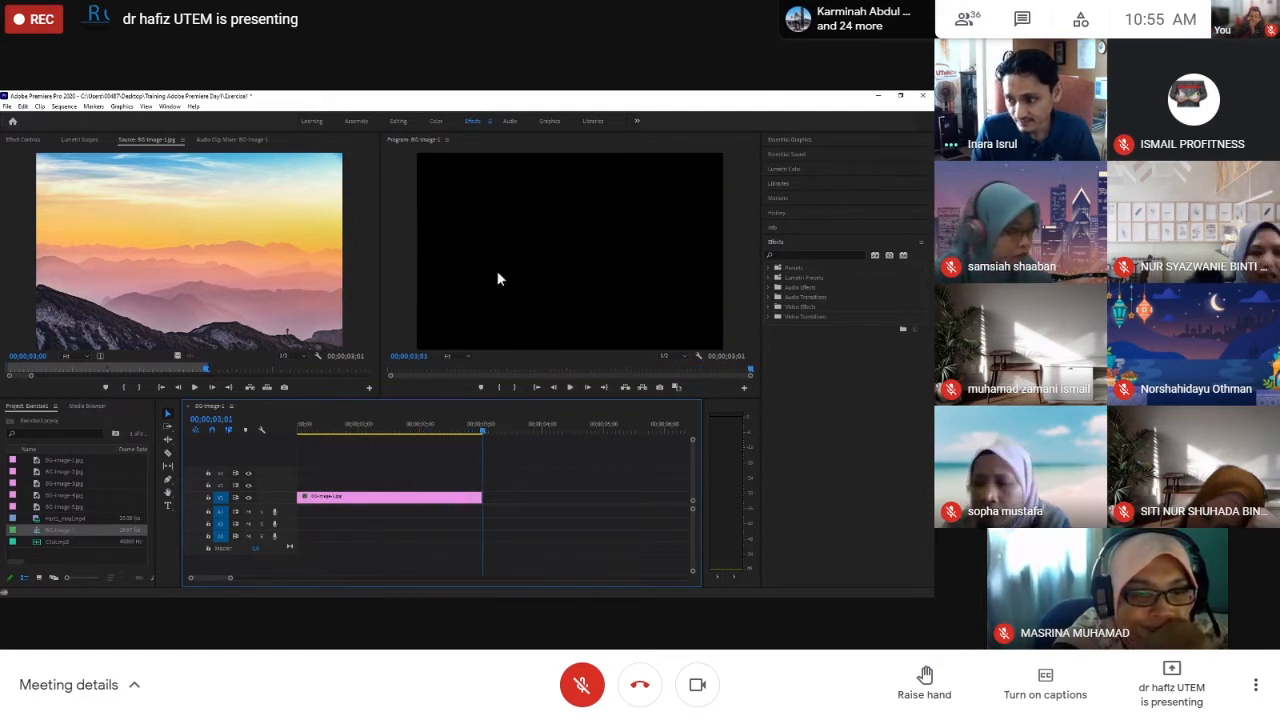
{"action": "key", "text": "space"}
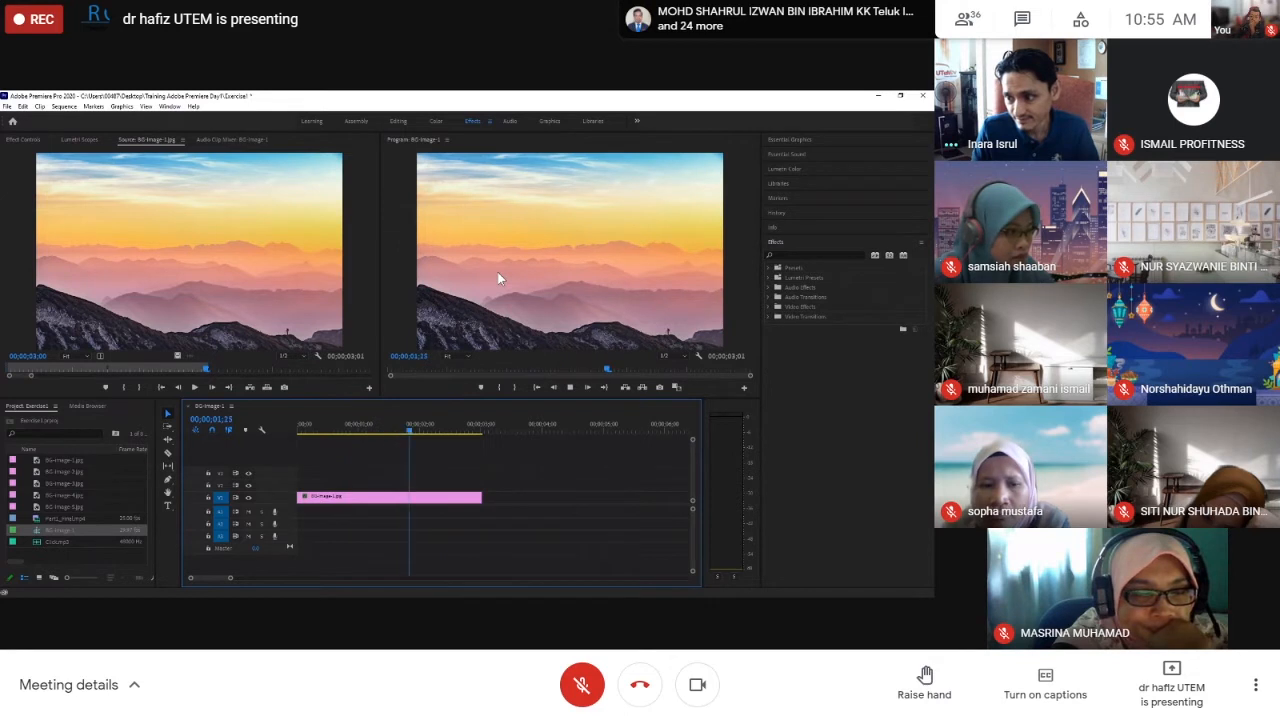
{"action": "key", "text": "space"}
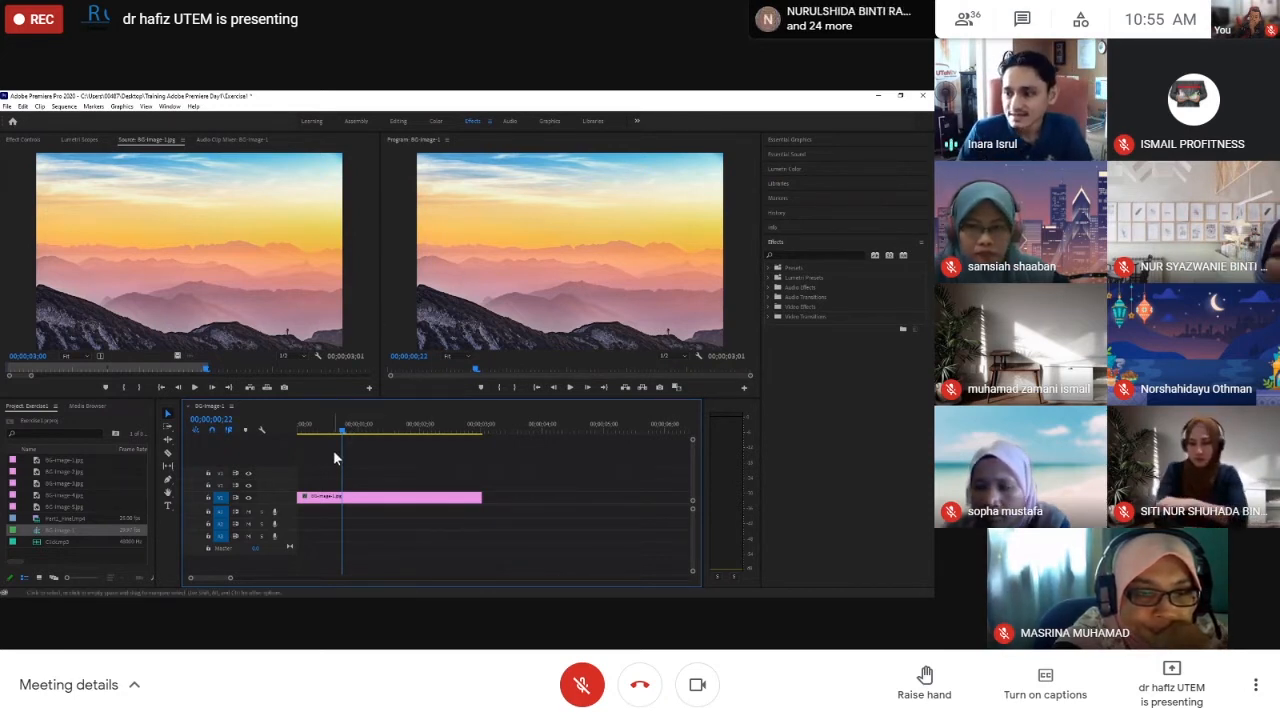
{"action": "left_click_drag", "start_coordinate": [343, 435], "coordinate": [482, 444]}
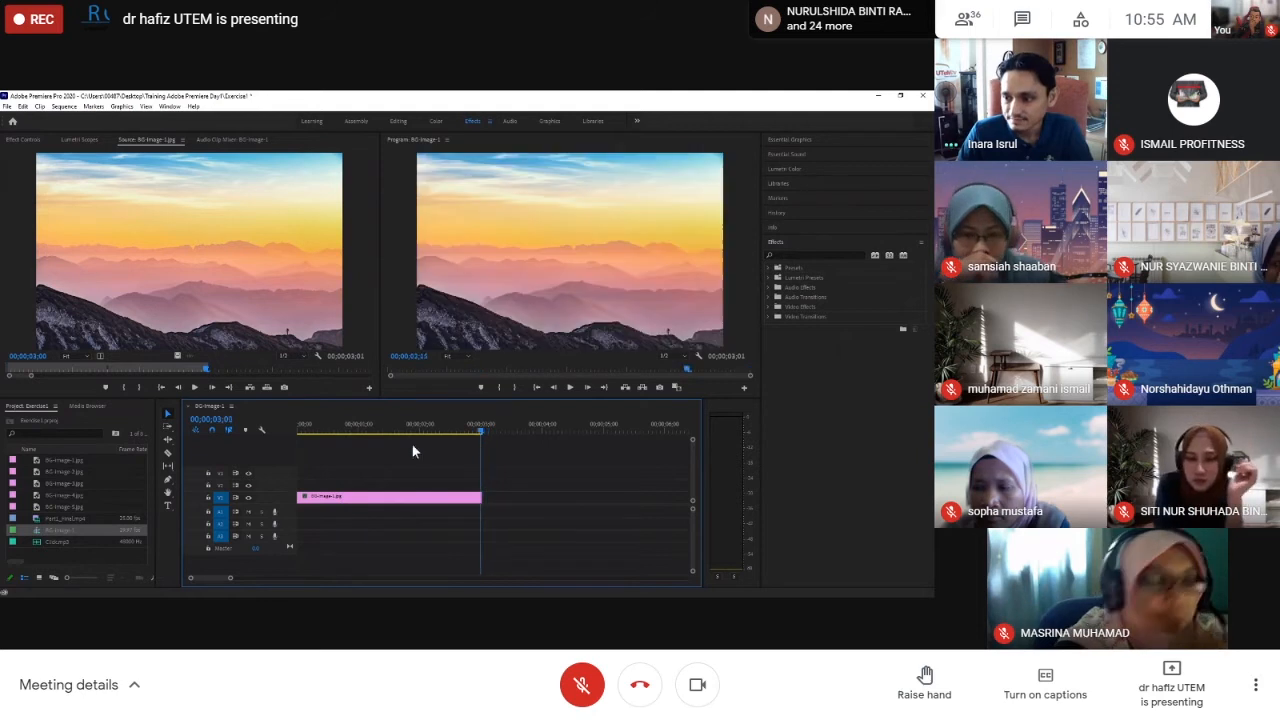
{"action": "left_click", "coordinate": [298, 435]}
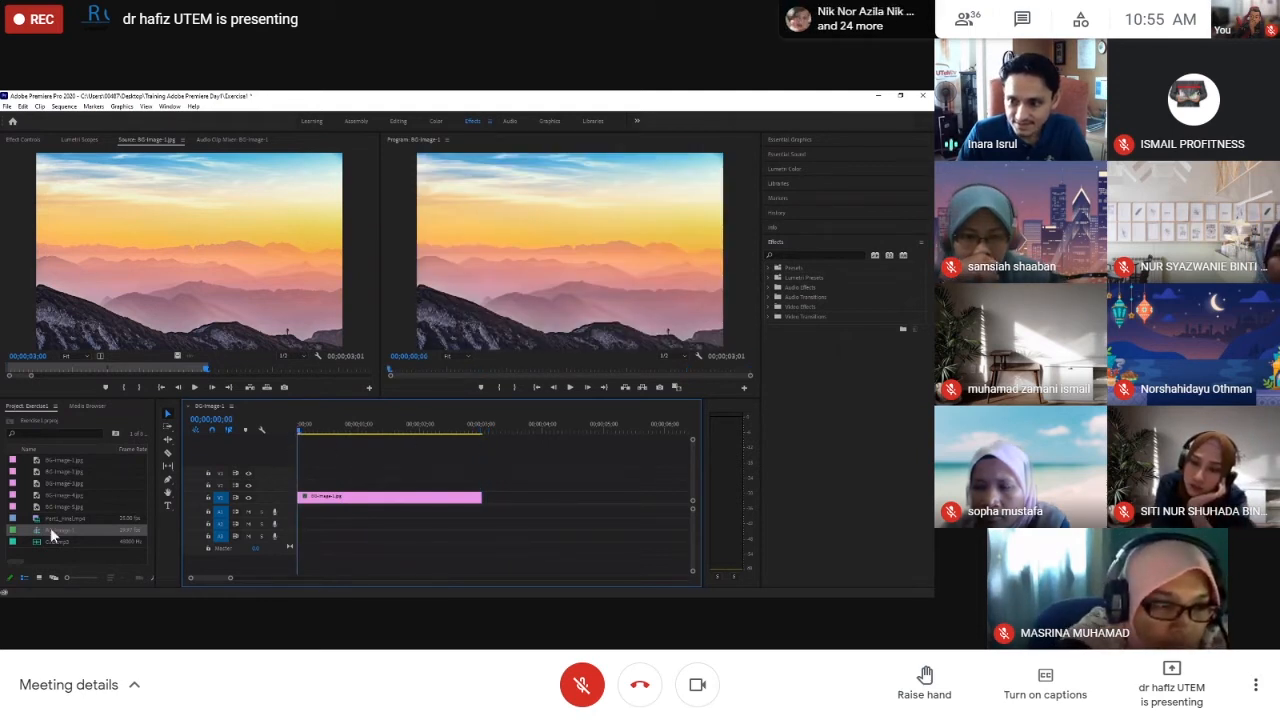
Open BG-image-2 in the Source monitor and mark its Out point at 00;00;02;00
{"action": "left_click", "coordinate": [48, 471]}
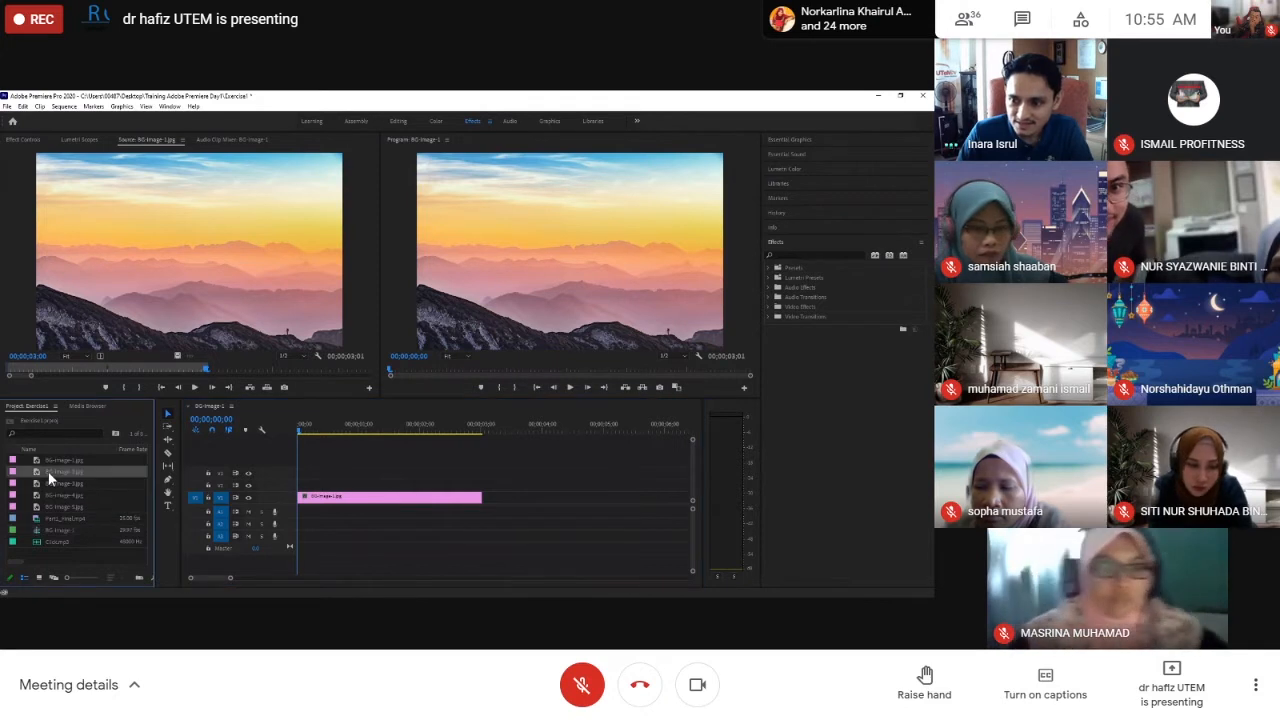
{"action": "left_click", "coordinate": [60, 471]}
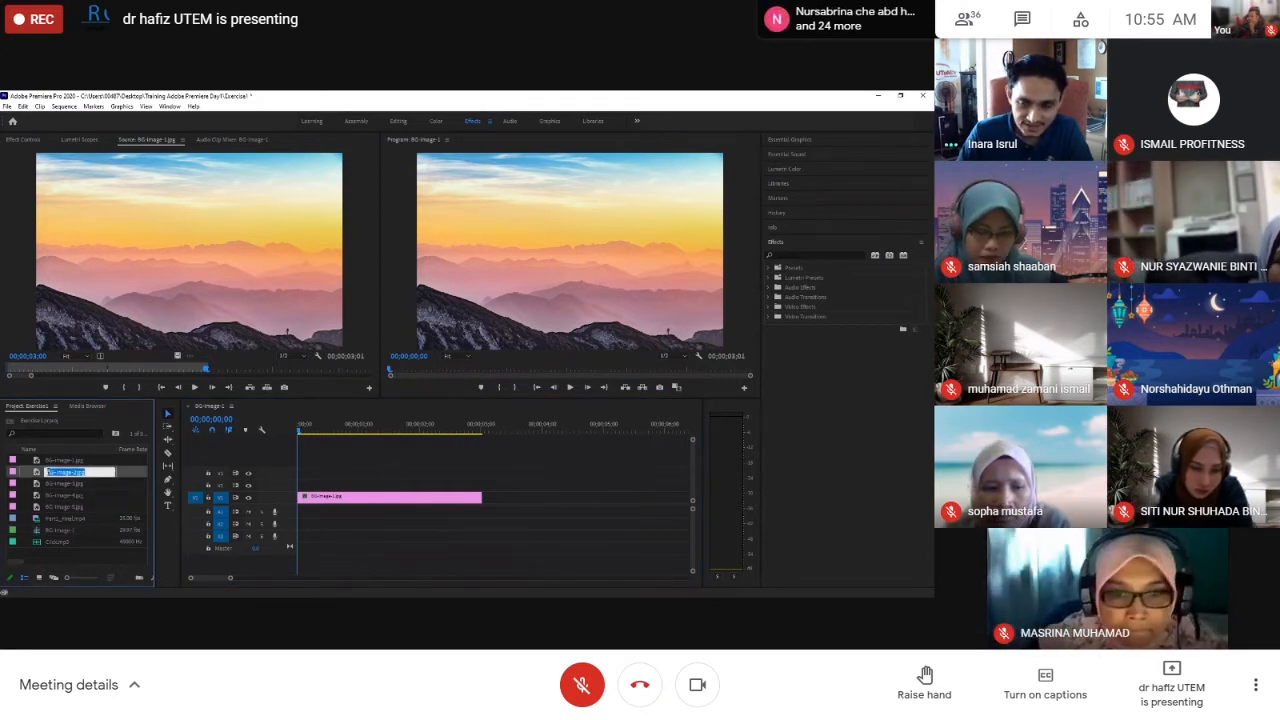
{"action": "left_click", "coordinate": [37, 474]}
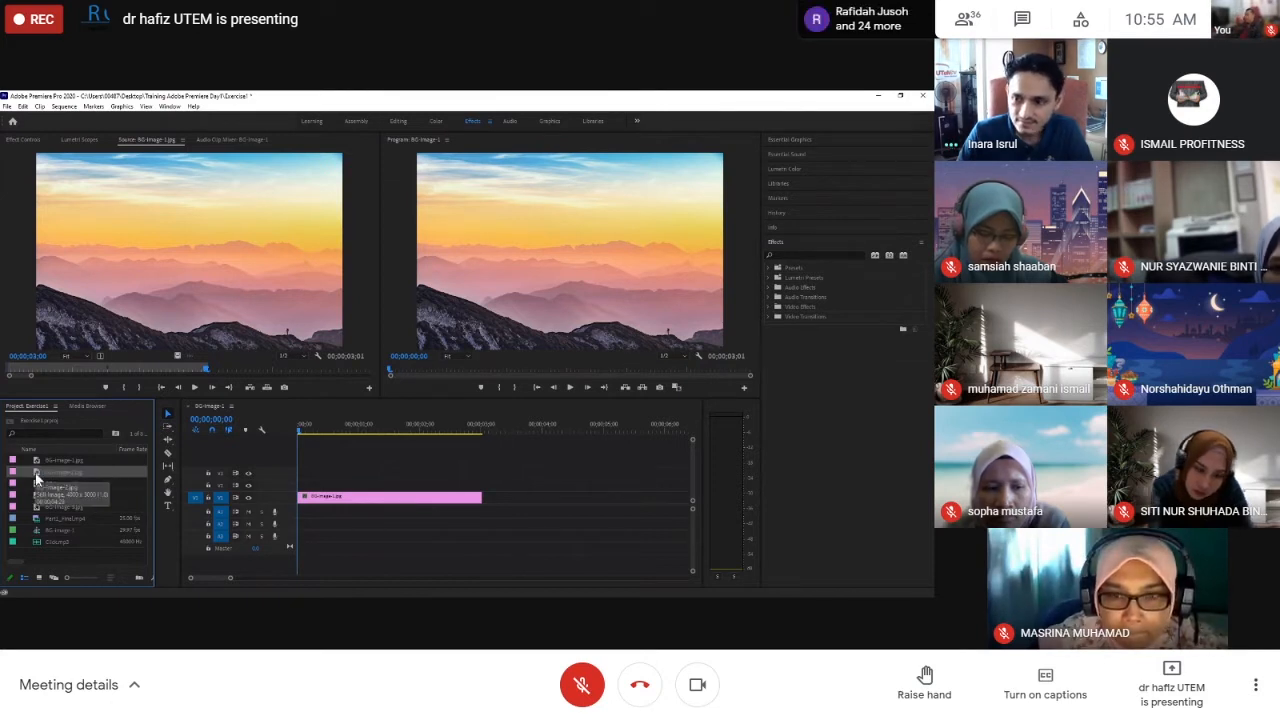
{"action": "double_click", "coordinate": [36, 478]}
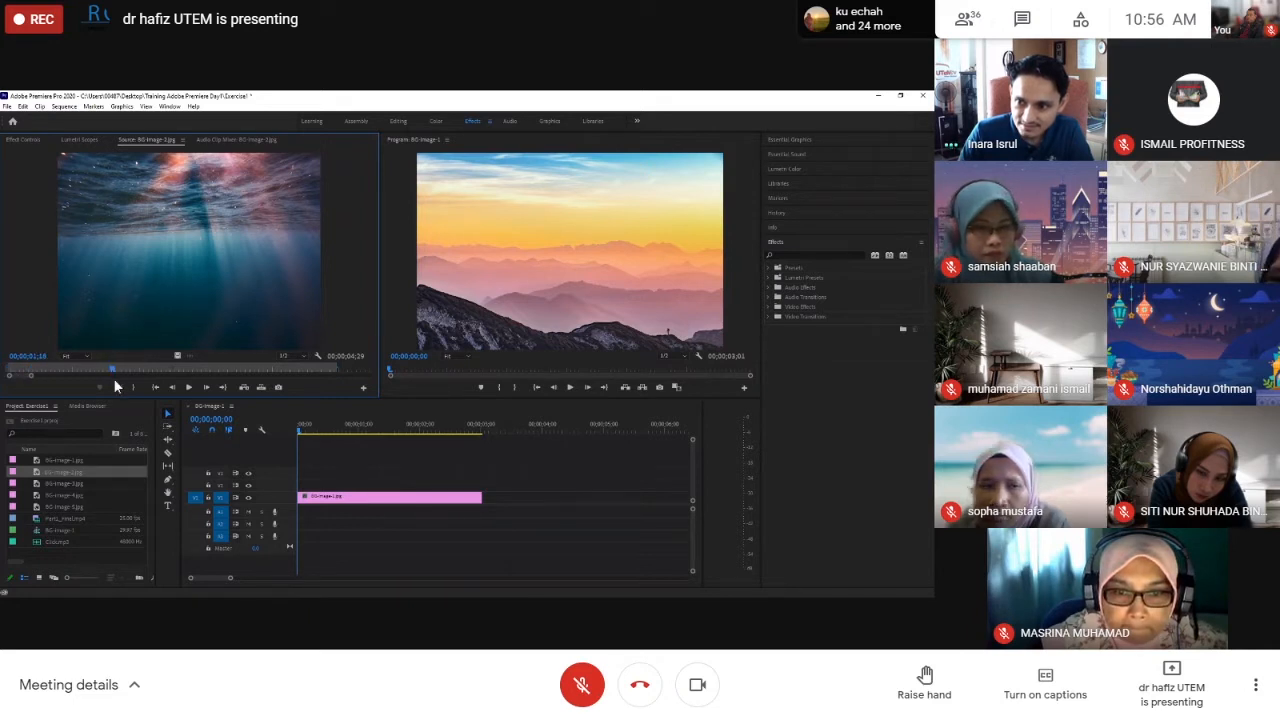
{"action": "left_click_drag", "start_coordinate": [130, 374], "coordinate": [7, 378]}
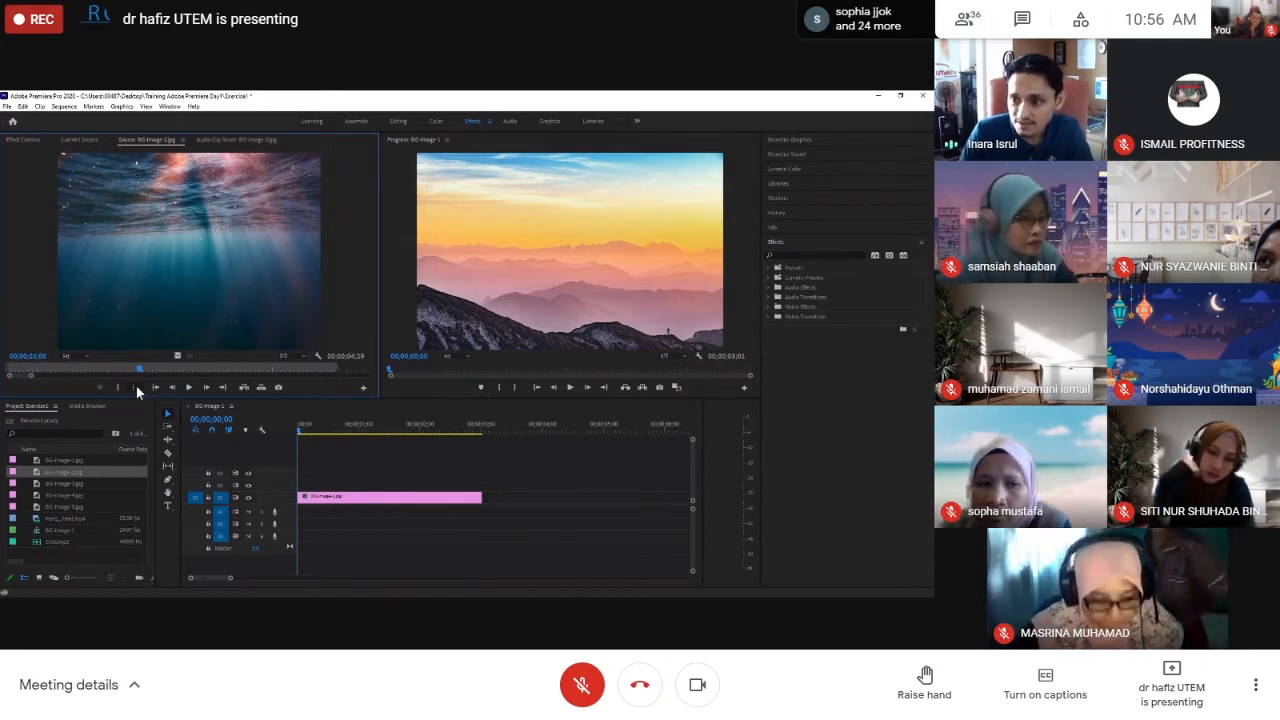
{"action": "left_click", "coordinate": [136, 386]}
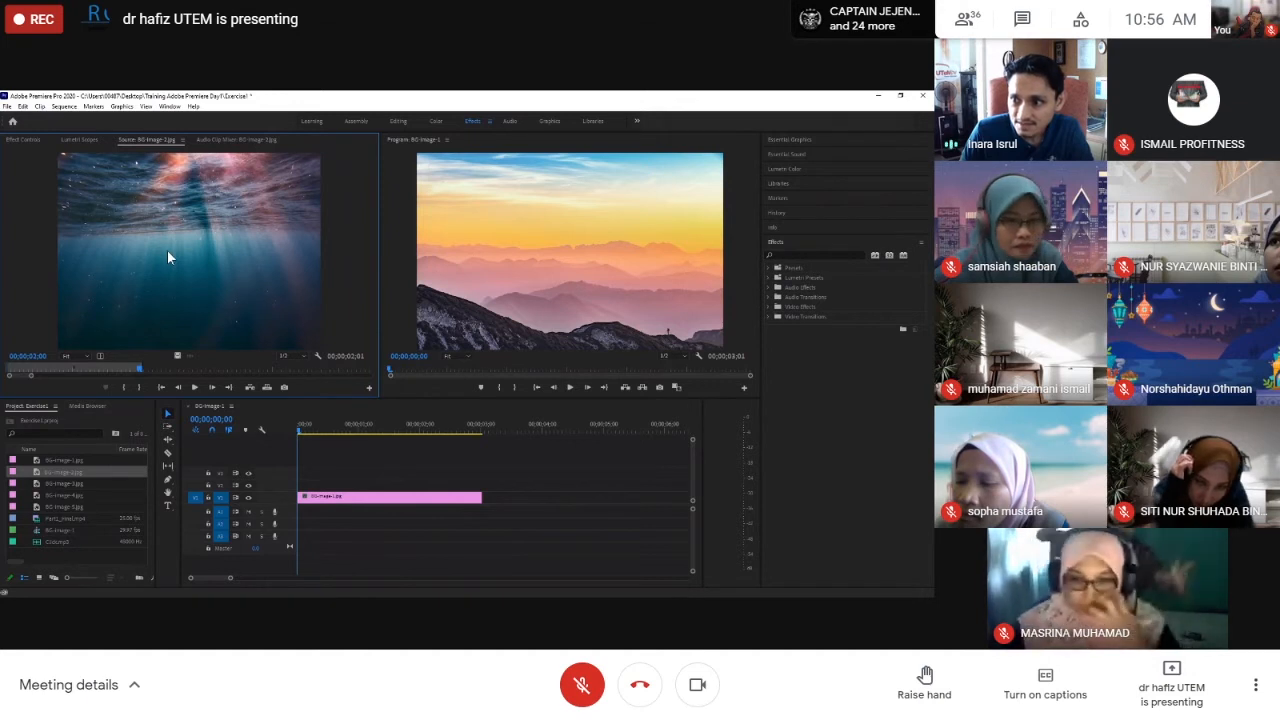
Place the marked BG-image-2 clip on track V1 directly after BG-image-1
{"action": "left_click_drag", "start_coordinate": [167, 250], "coordinate": [485, 497]}
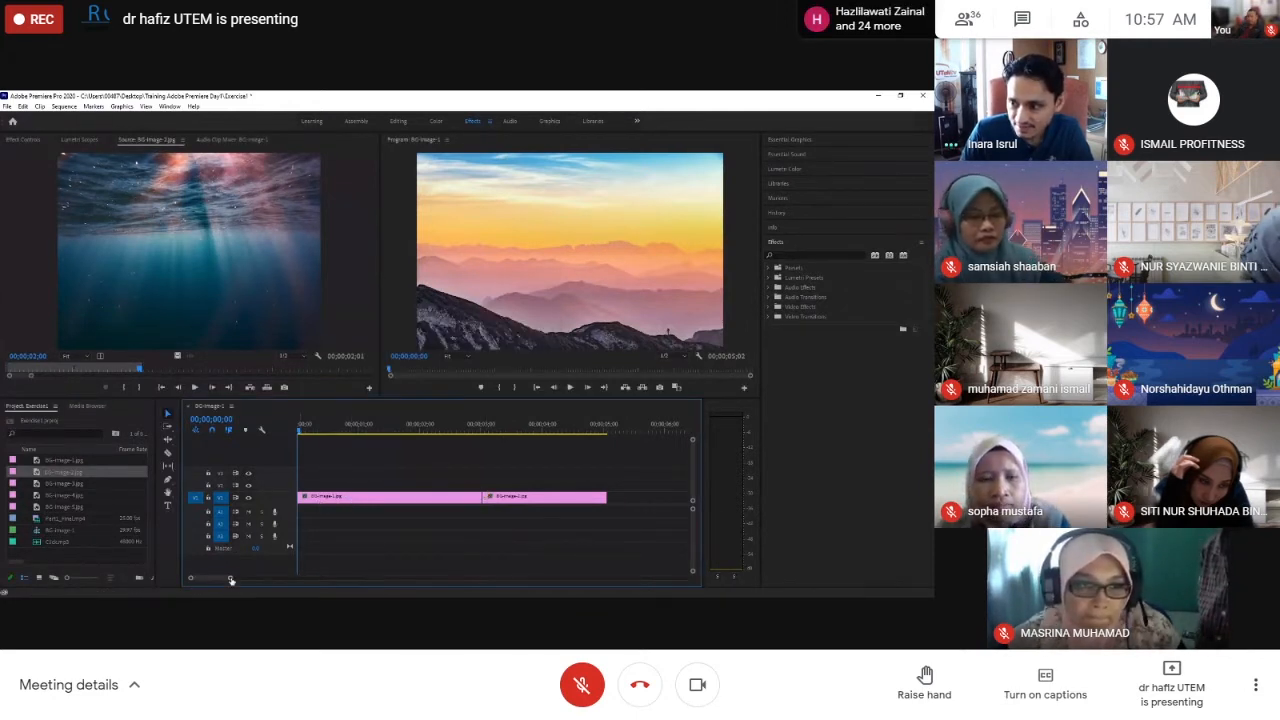
{"action": "left_click_drag", "start_coordinate": [231, 580], "coordinate": [259, 585]}
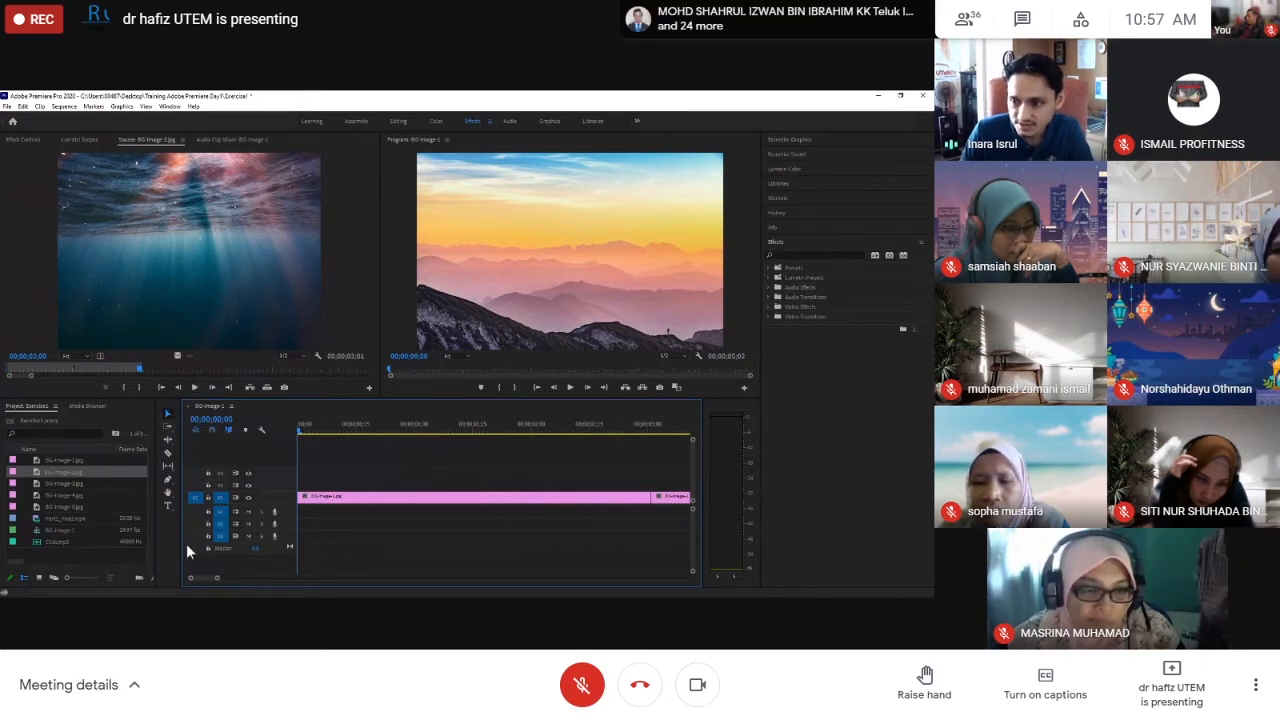
{"action": "left_click_drag", "start_coordinate": [218, 580], "coordinate": [232, 578]}
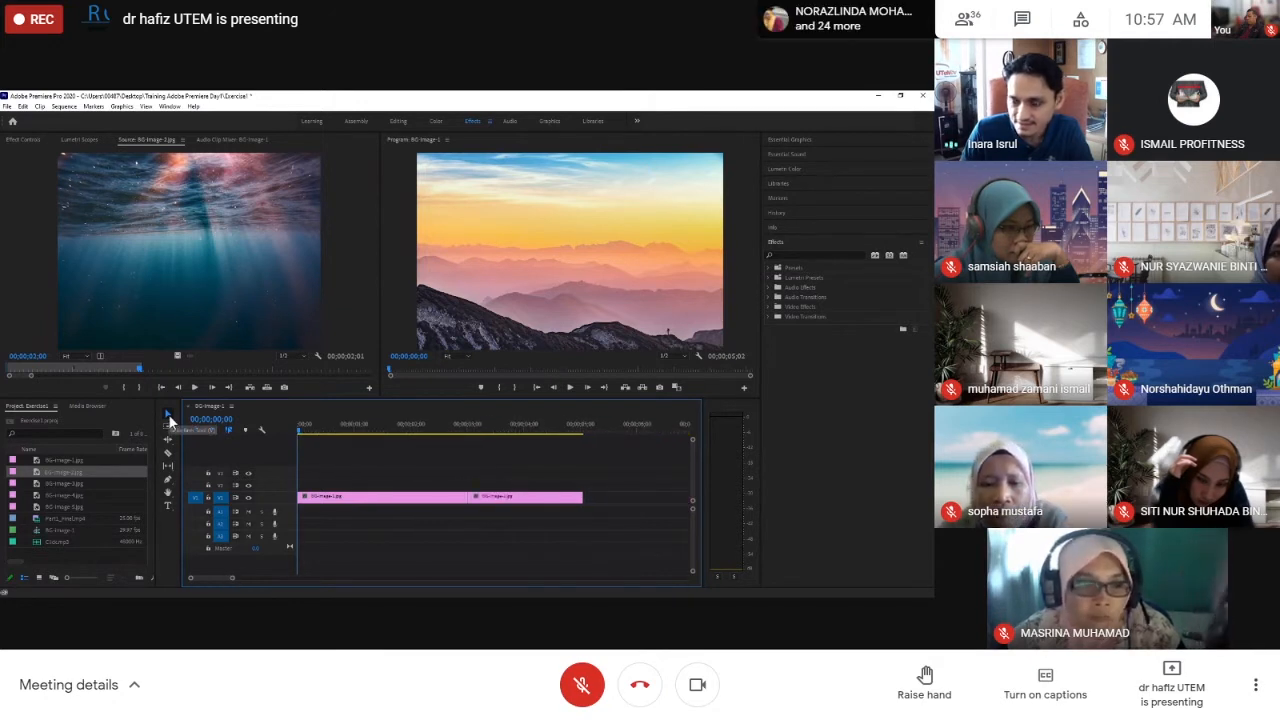
Add BG-image-3 untrimmed from the project bin to track V1 directly after BG-image-2 and scrub across the three clips
{"action": "left_click", "coordinate": [36, 485]}
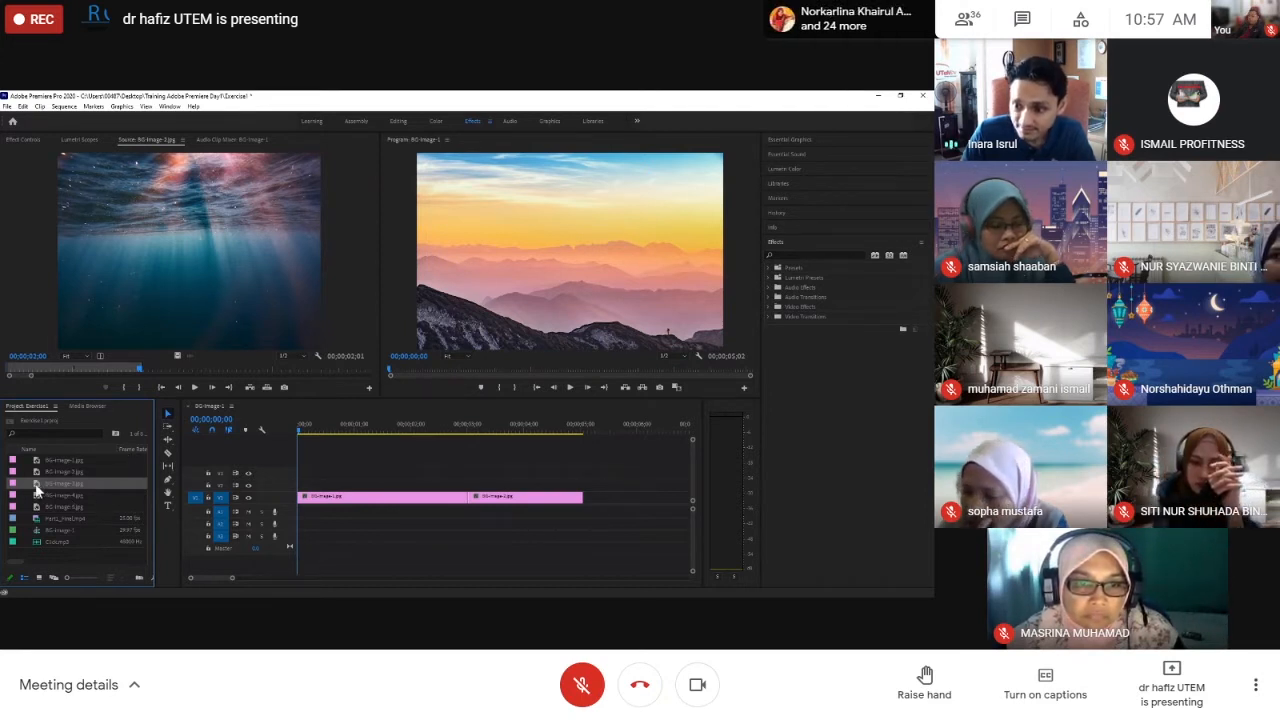
{"action": "left_click_drag", "start_coordinate": [35, 489], "coordinate": [588, 495]}
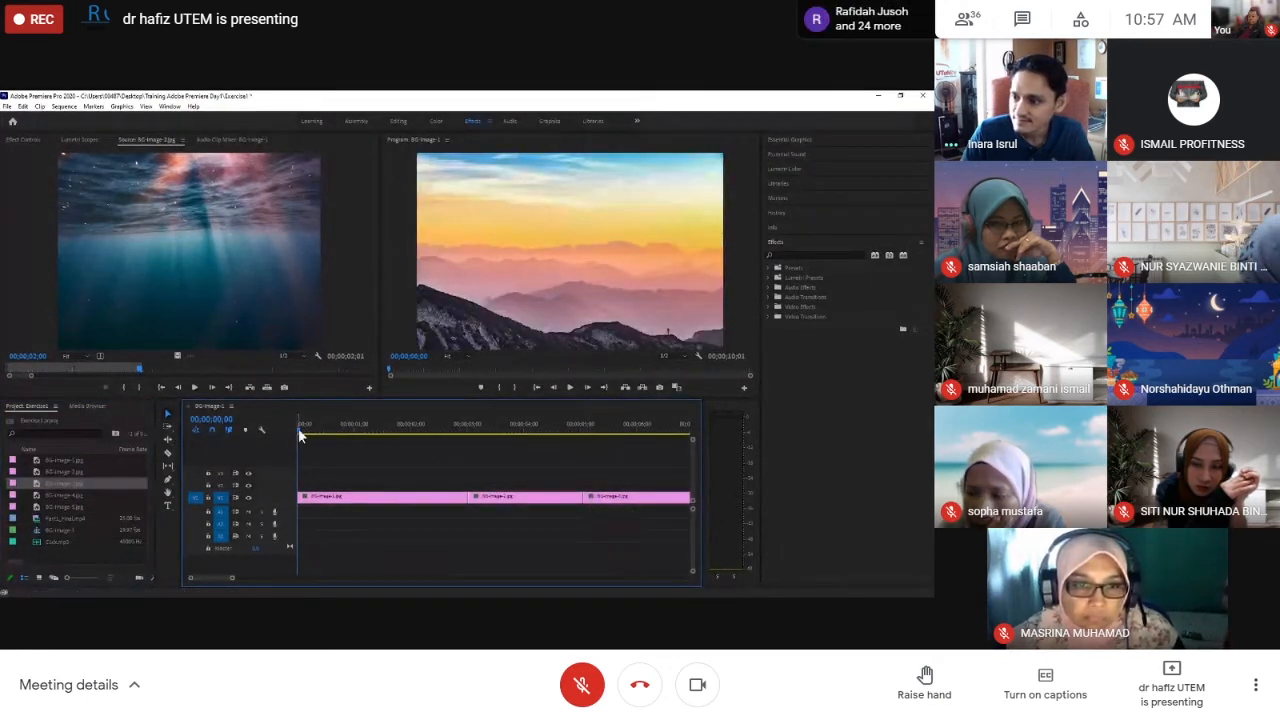
{"action": "left_click_drag", "start_coordinate": [416, 440], "coordinate": [645, 440]}
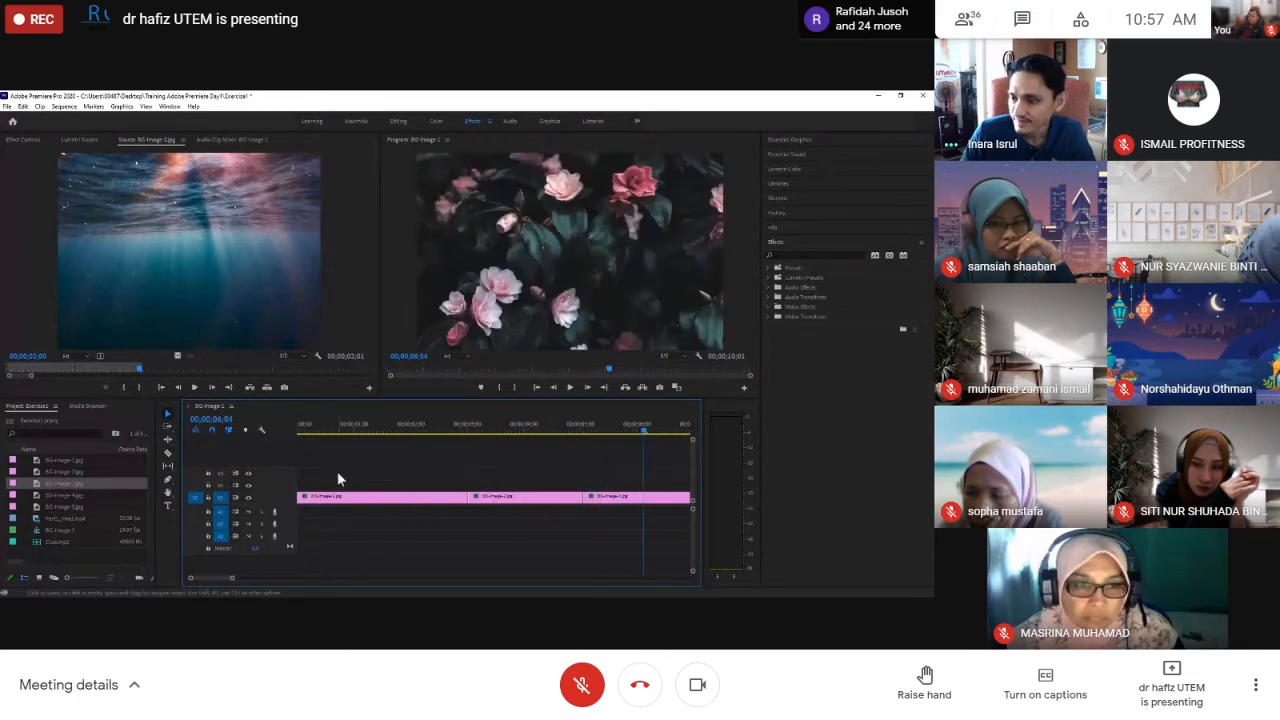
{"action": "left_click_drag", "start_coordinate": [232, 578], "coordinate": [246, 578]}
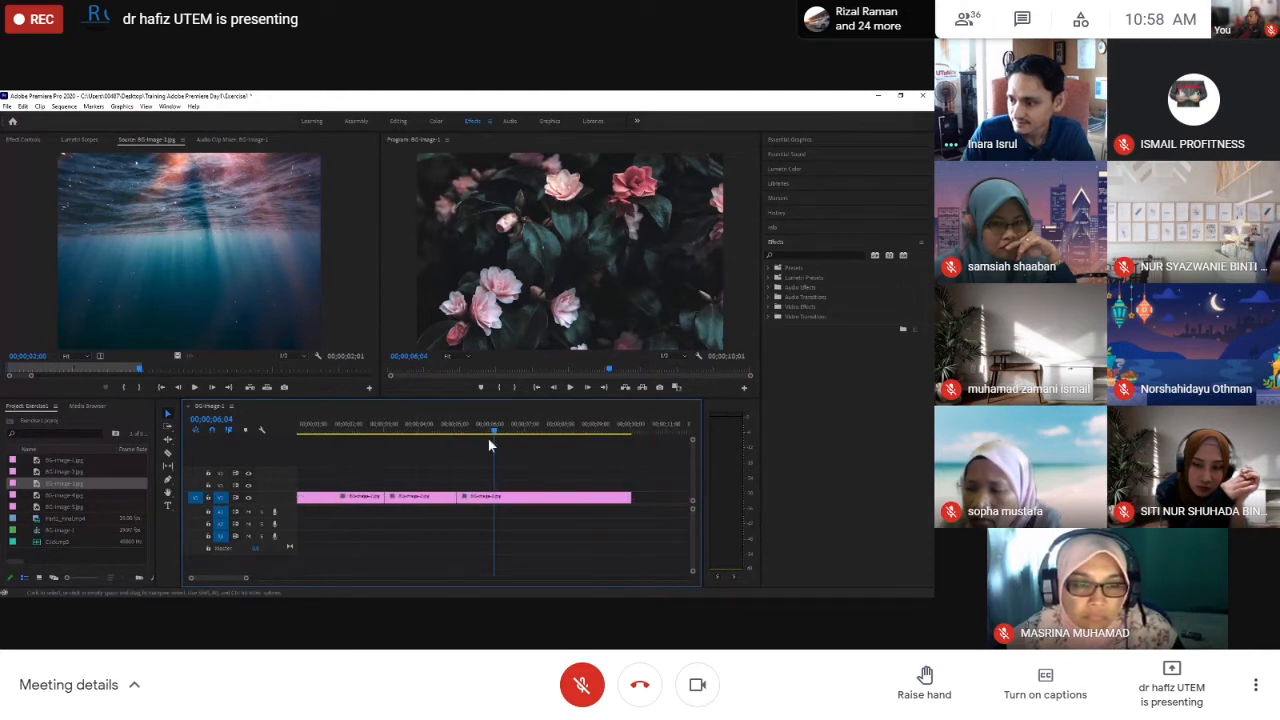
Select each clip on V1 in turn, scrub through BG-image-3 and return the playhead to the start of that clip
{"action": "left_click", "coordinate": [314, 500]}
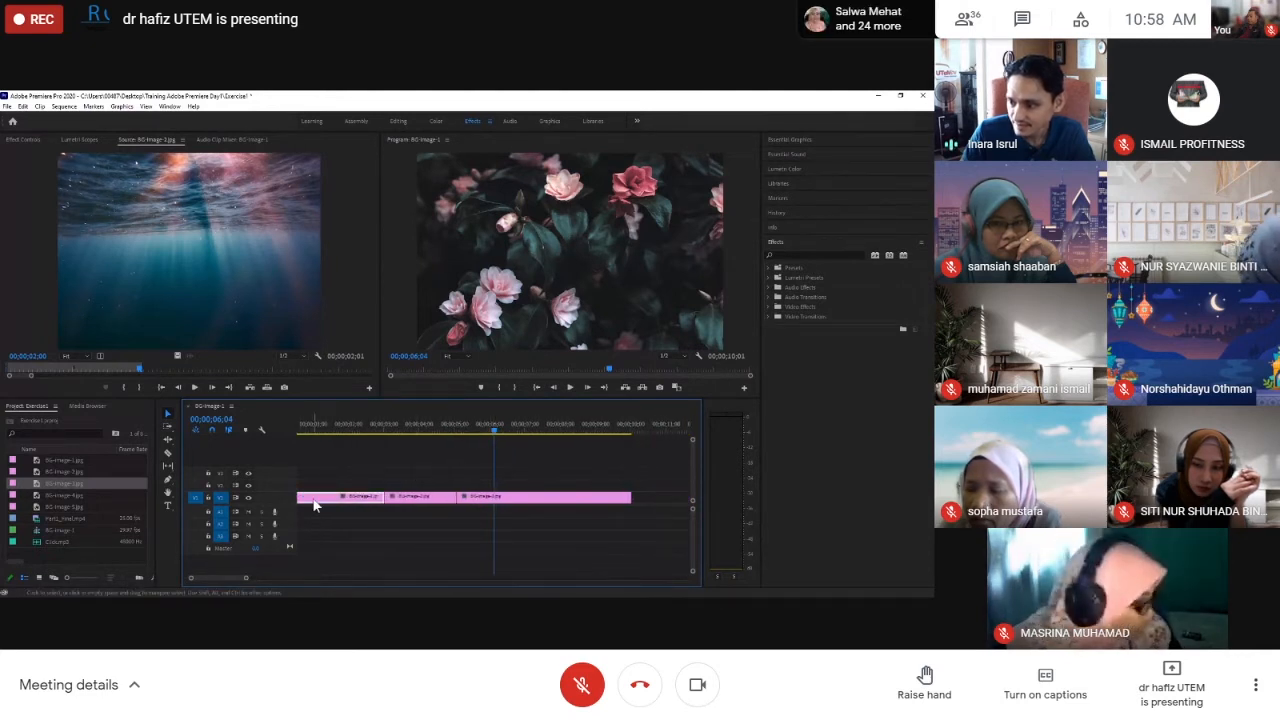
{"action": "left_click", "coordinate": [424, 505]}
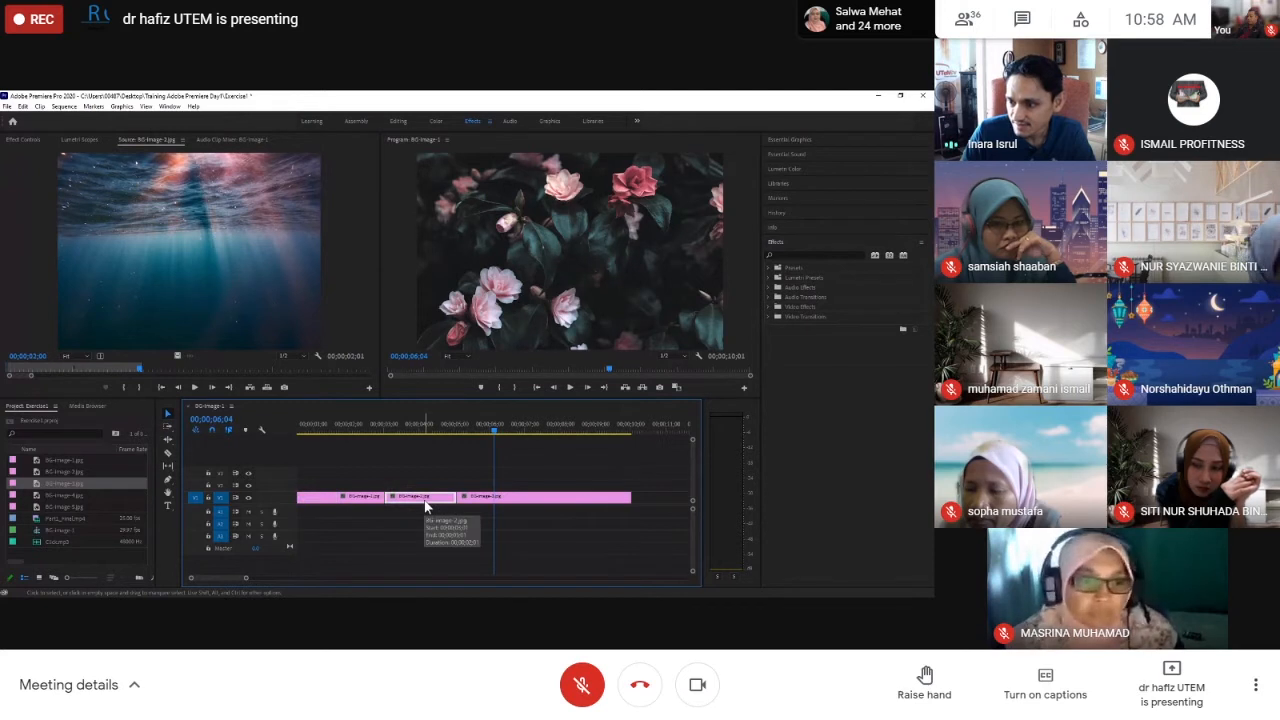
{"action": "left_click", "coordinate": [515, 506]}
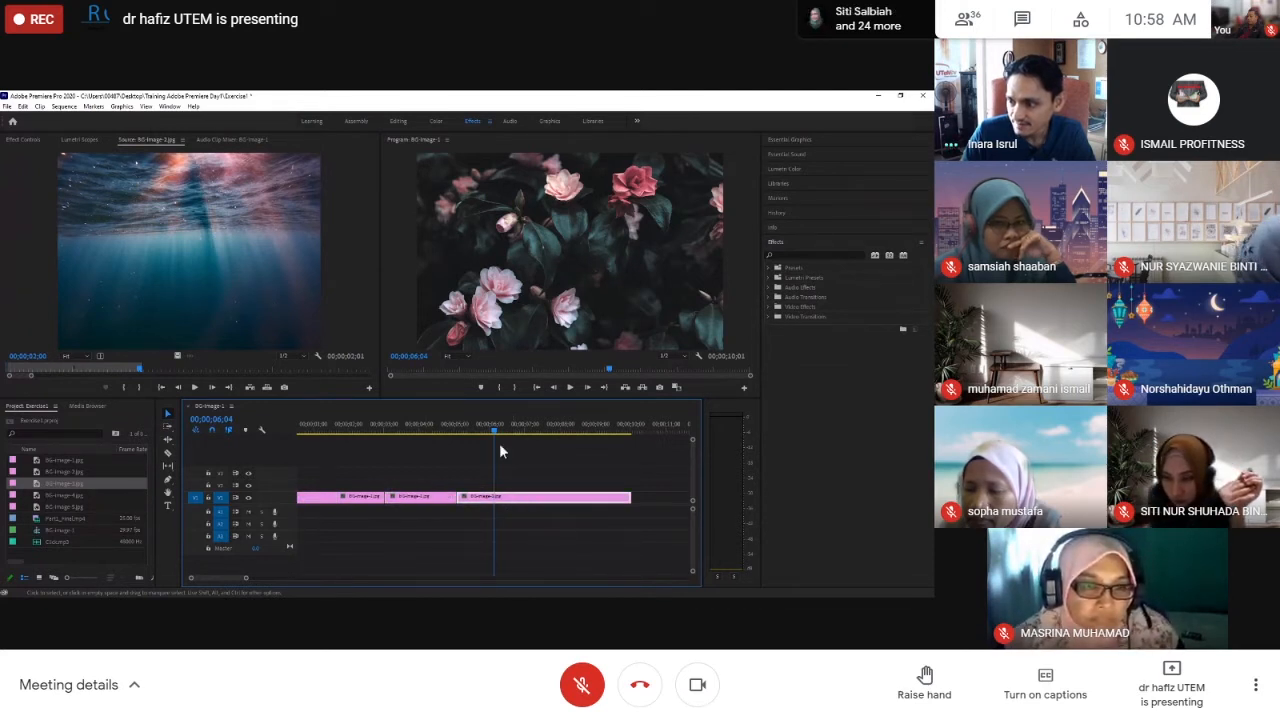
{"action": "left_click_drag", "start_coordinate": [489, 429], "coordinate": [464, 437]}
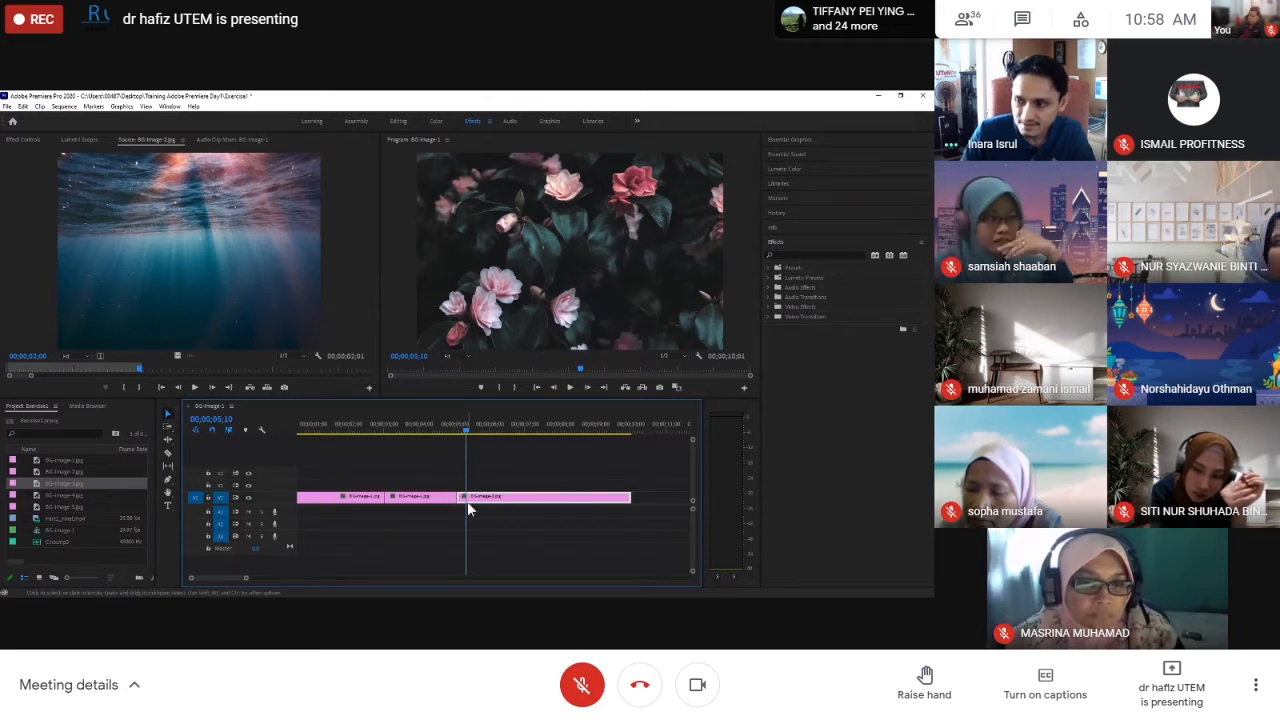
{"action": "left_click_drag", "start_coordinate": [468, 434], "coordinate": [619, 438]}
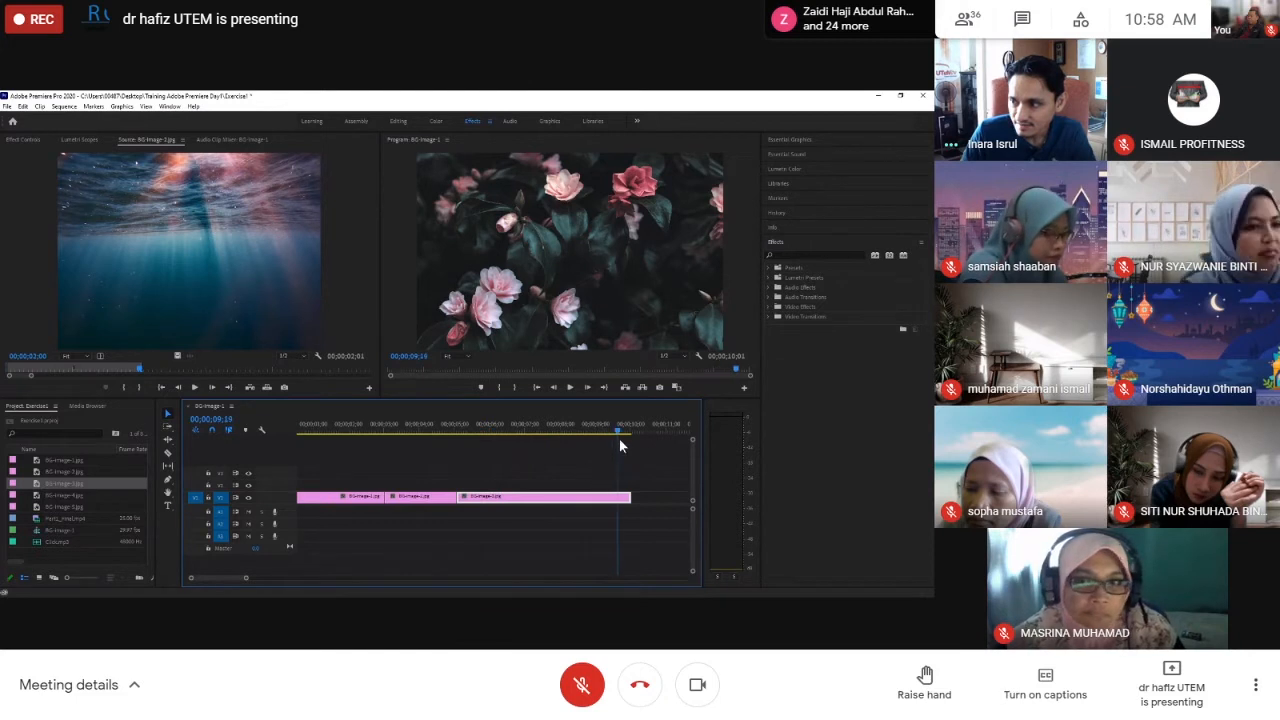
{"action": "left_click", "coordinate": [457, 434]}
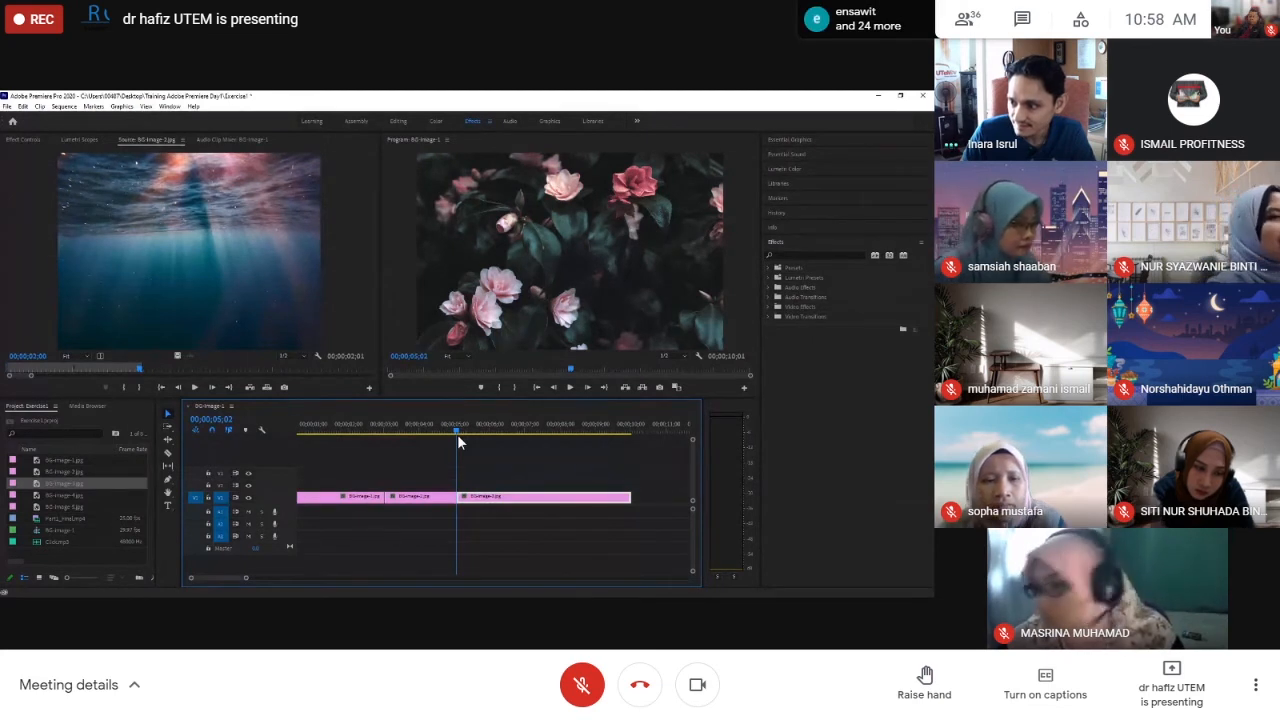
{"action": "mouse_move", "coordinate": [457, 434]}
{"action": "left_mouse_down"}
{"action": "mouse_move", "coordinate": [631, 444]}
{"action": "mouse_move", "coordinate": [457, 446]}
{"action": "left_mouse_up"}
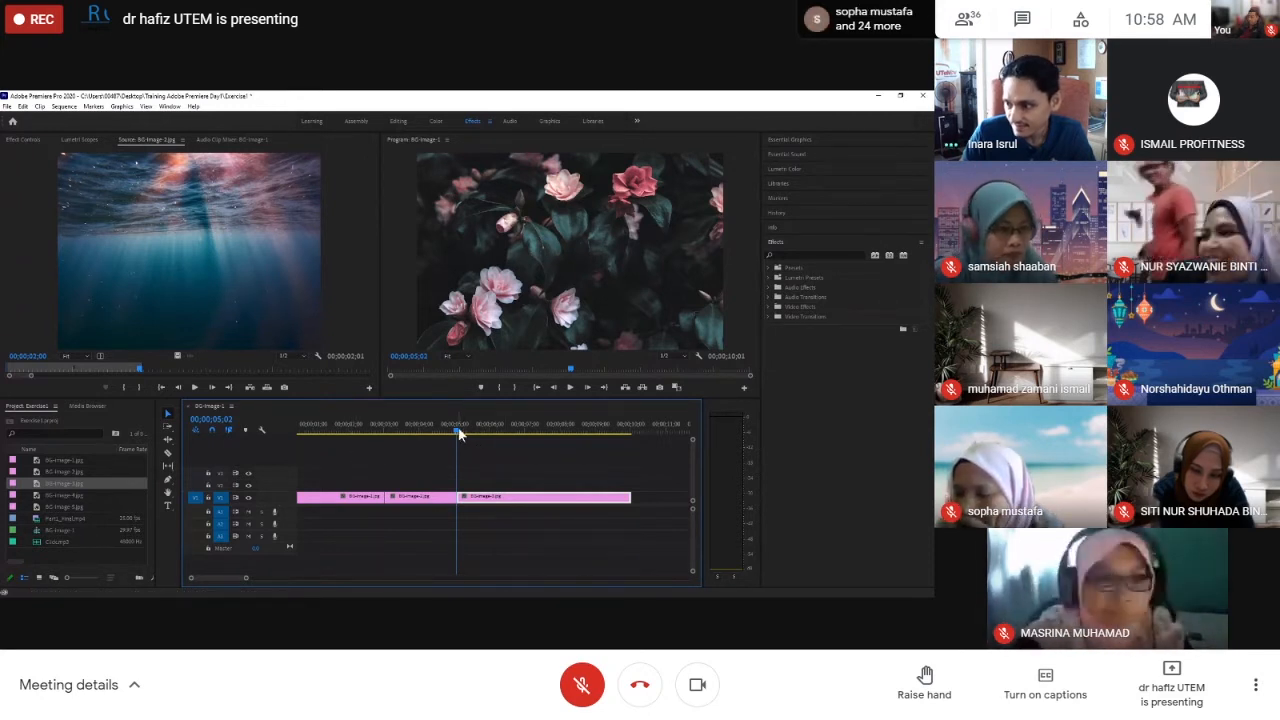
Try trimming the end of BG-image-3 back to the Timeline playhead at 00;00;07;00 and undo the trim
{"action": "left_click_drag", "start_coordinate": [459, 428], "coordinate": [526, 432]}
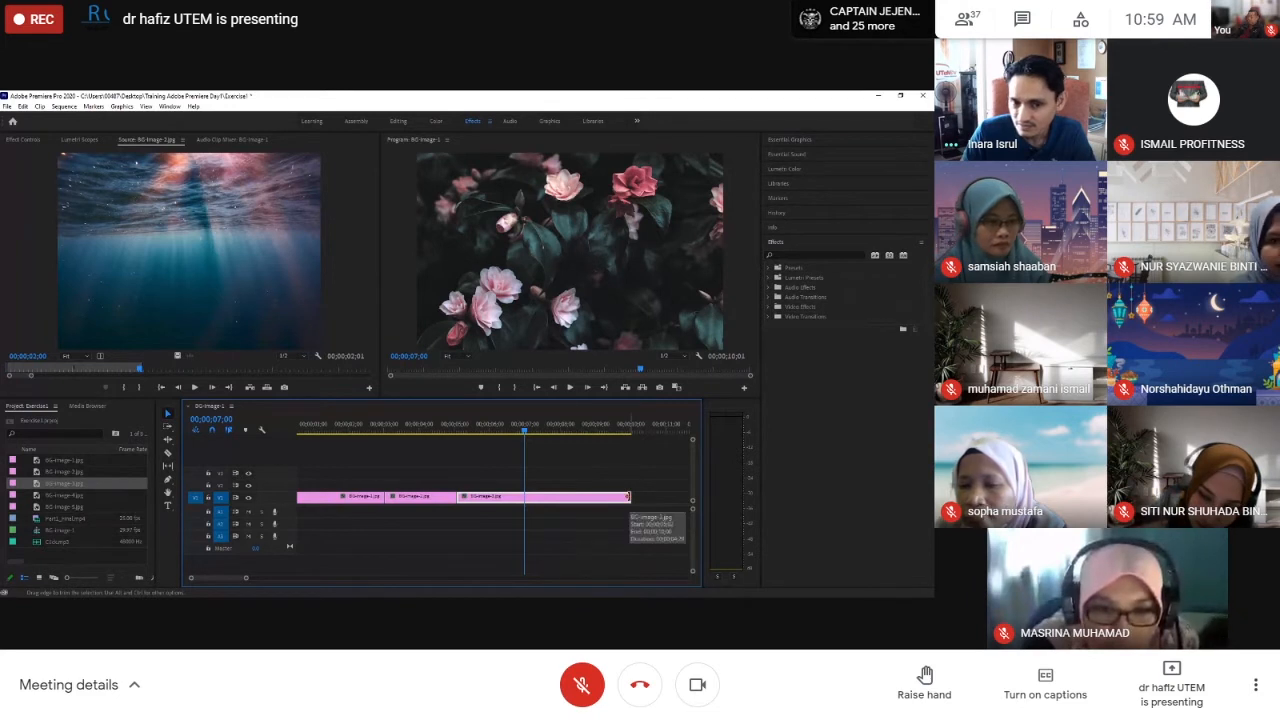
{"action": "left_click_drag", "start_coordinate": [629, 497], "coordinate": [525, 497]}
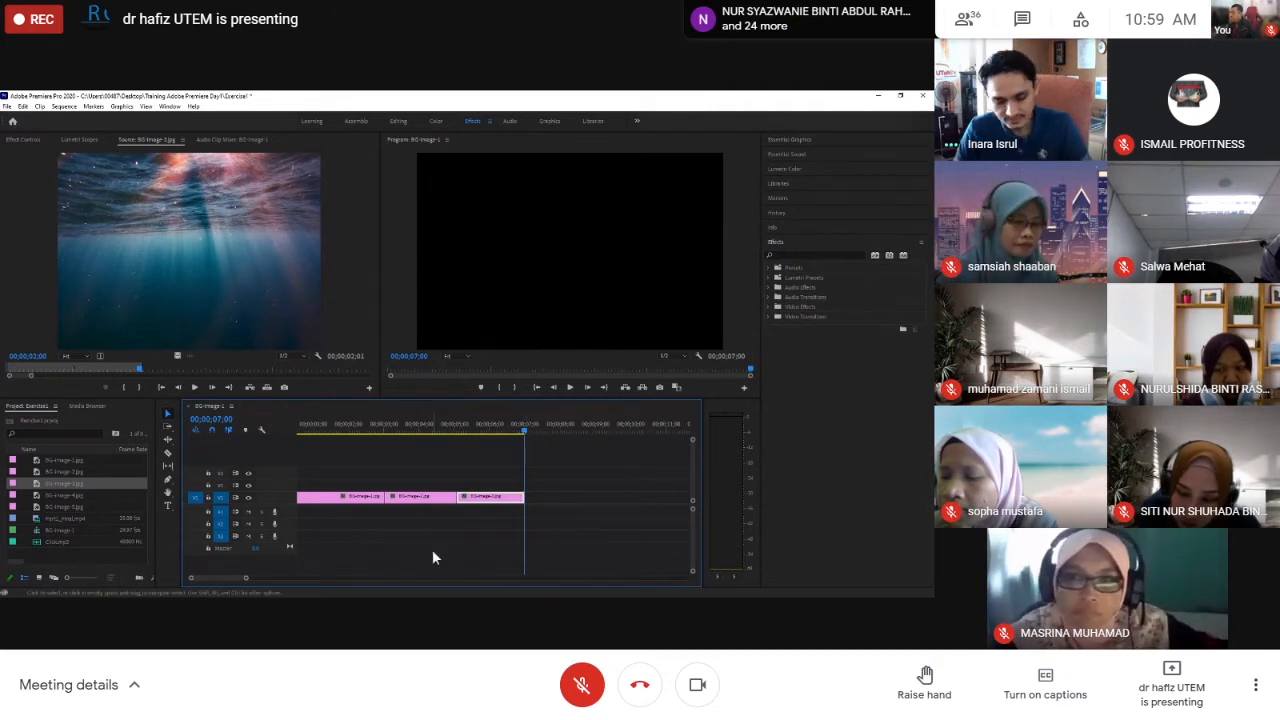
{"action": "key", "text": "ctrl+z"}
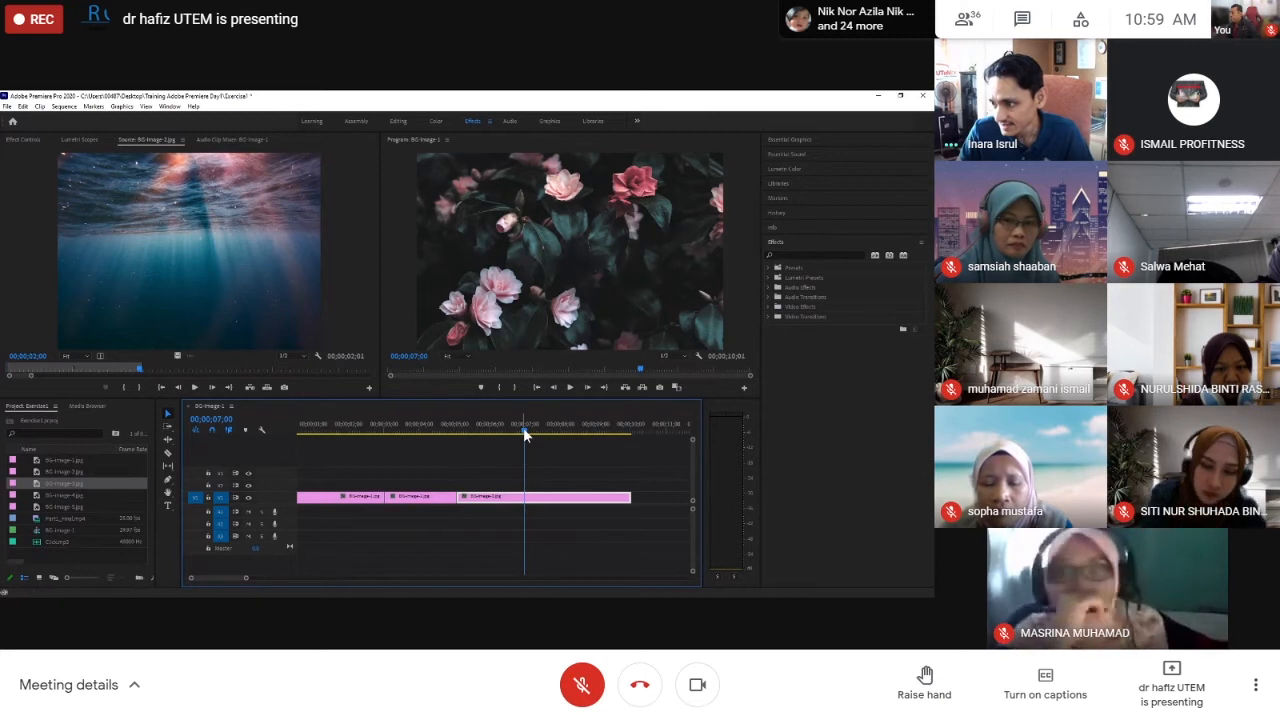
Move the Timeline playhead to 00;00;07;00 and trim the end of BG-image-3 on V1 back to it
{"action": "left_click_drag", "start_coordinate": [523, 432], "coordinate": [456, 444]}
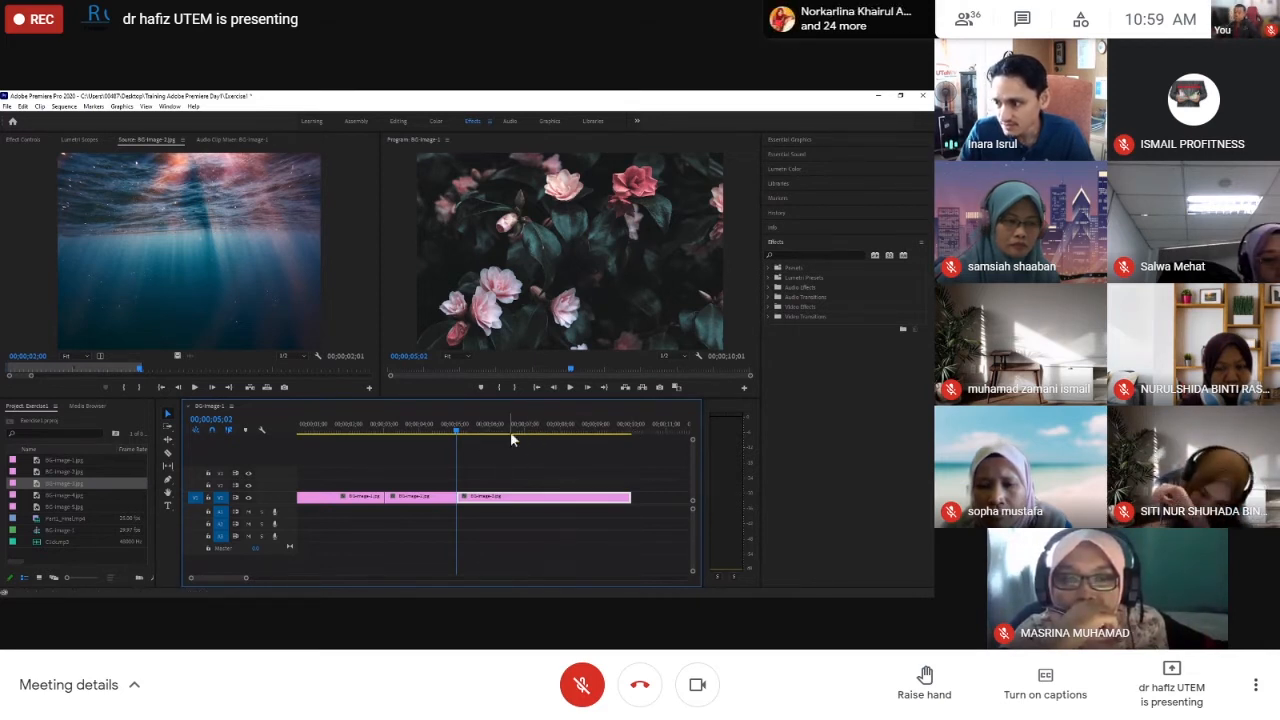
{"action": "left_click", "coordinate": [218, 419]}
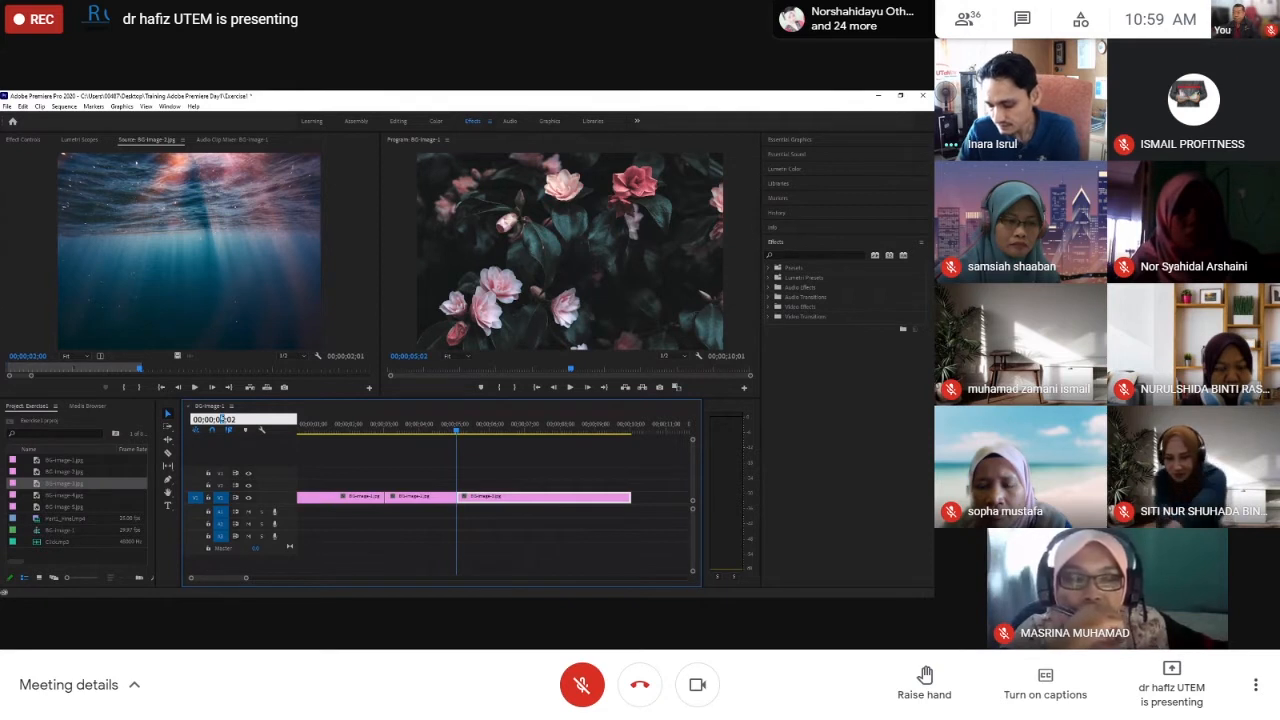
{"action": "type", "text": "7"}
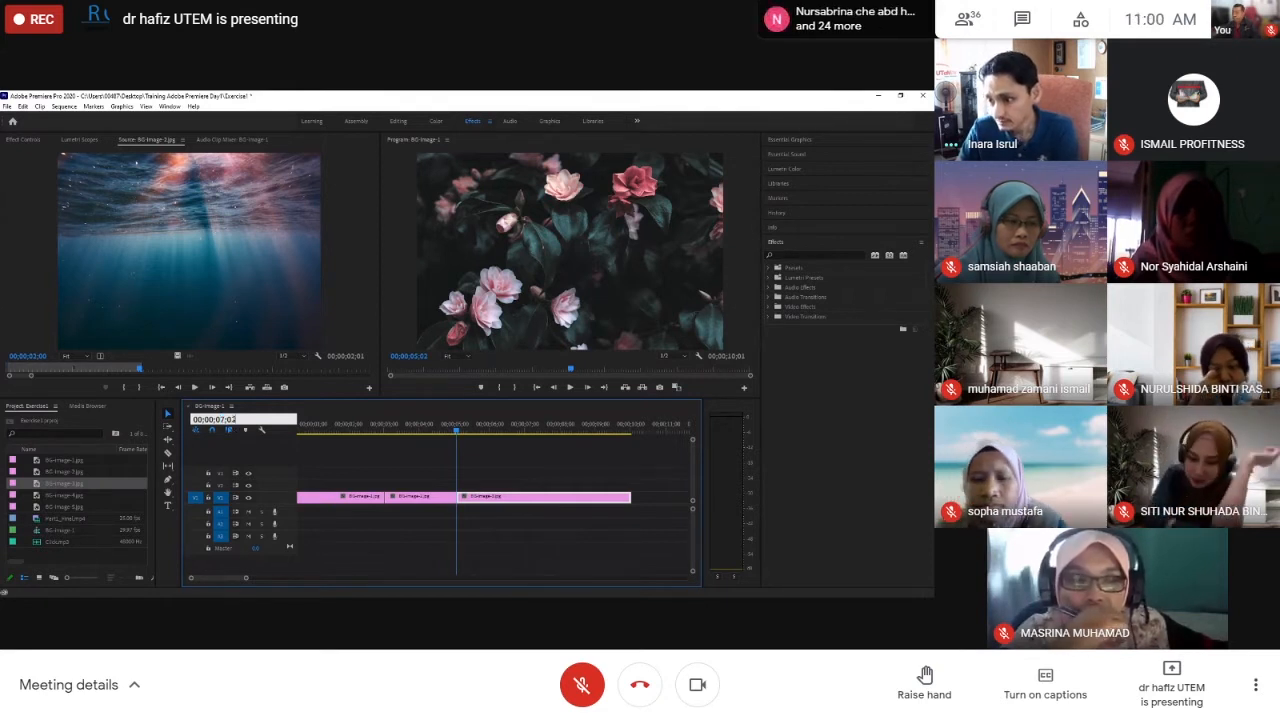
{"action": "key", "text": "BackSpace"}
{"action": "type", "text": "0"}
{"action": "key", "text": "Return"}
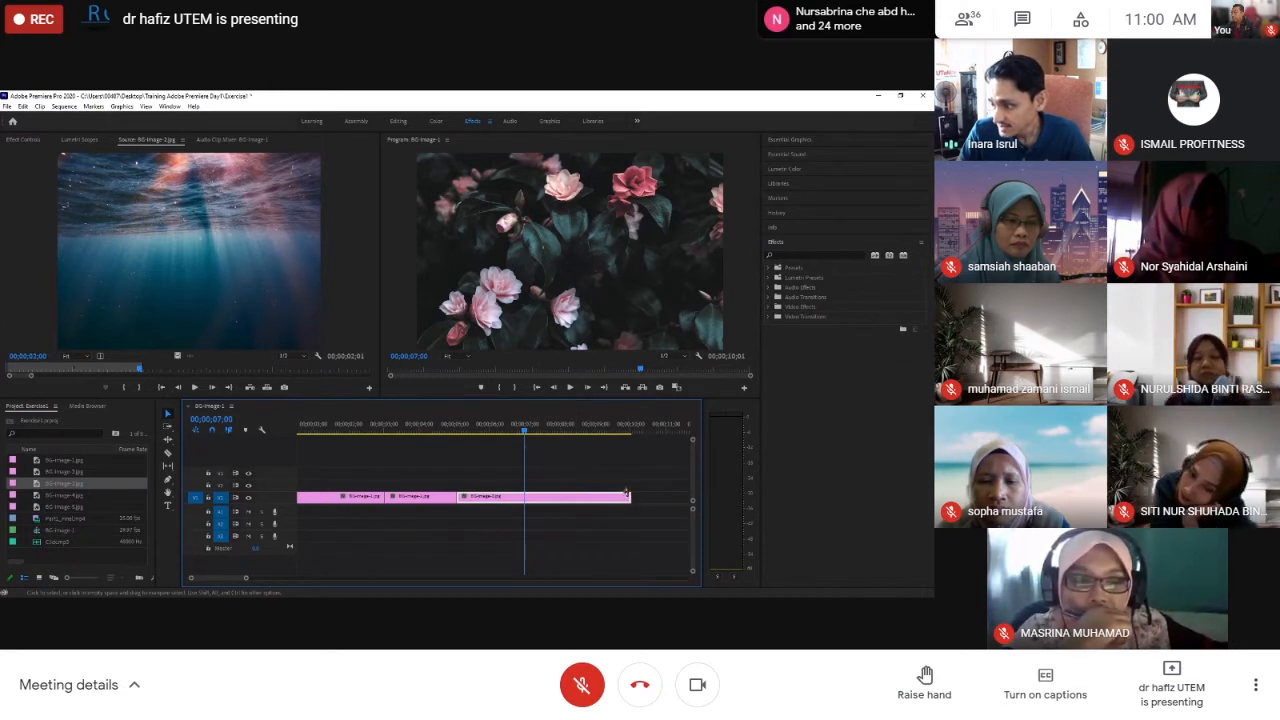
{"action": "left_click_drag", "start_coordinate": [630, 497], "coordinate": [525, 497]}
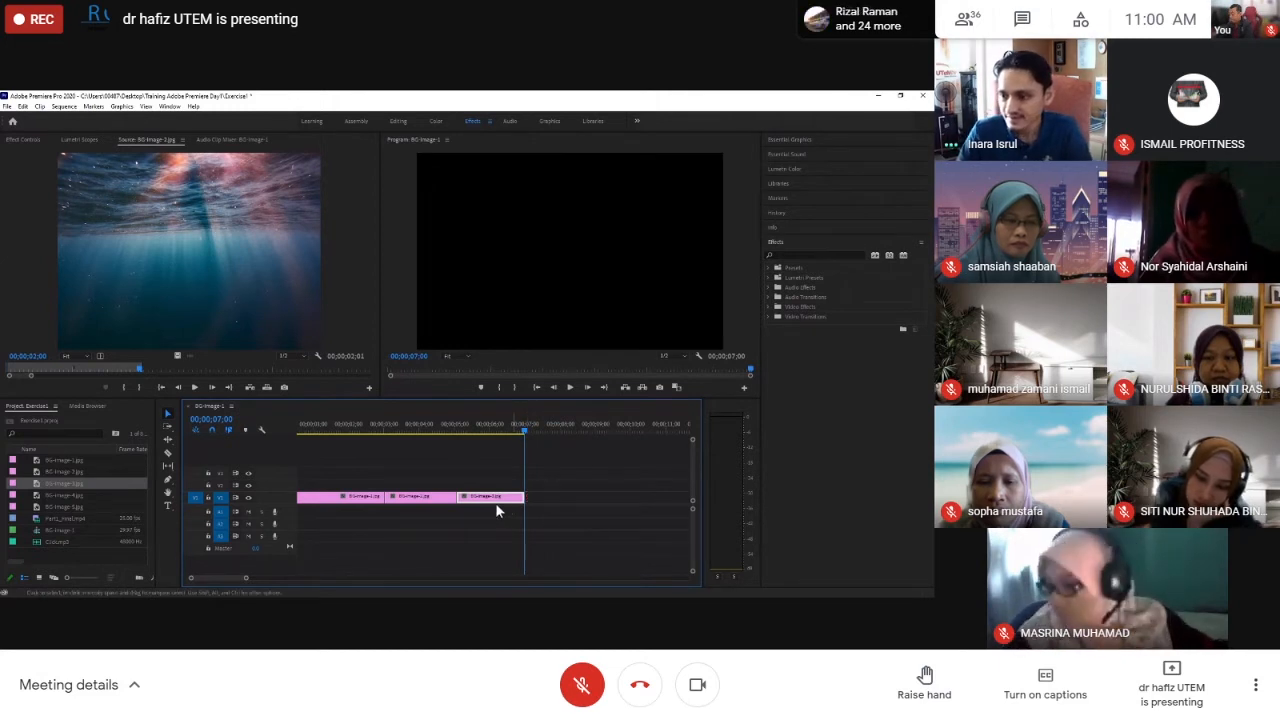
Add BG-image-4 to V1 directly after BG-image-3 and trim its end back to the playhead at 00;00;09;00
{"action": "left_click", "coordinate": [13, 499]}
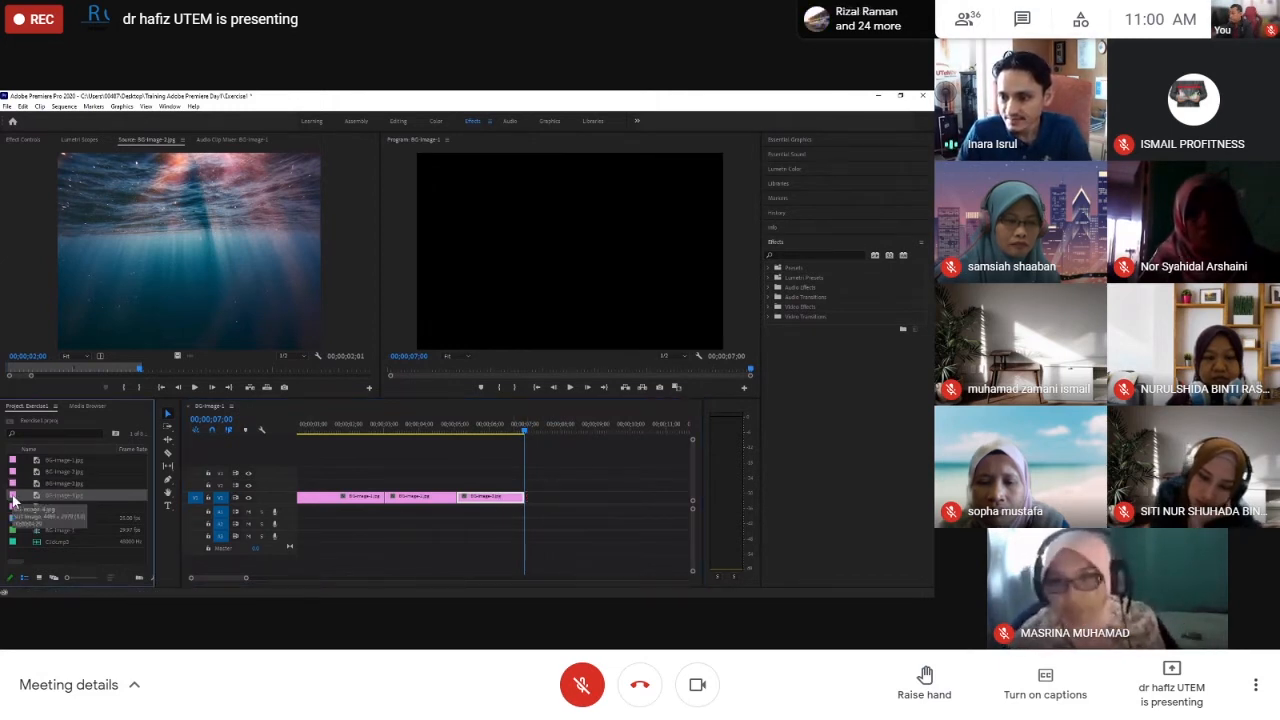
{"action": "left_click_drag", "start_coordinate": [14, 500], "coordinate": [524, 505]}
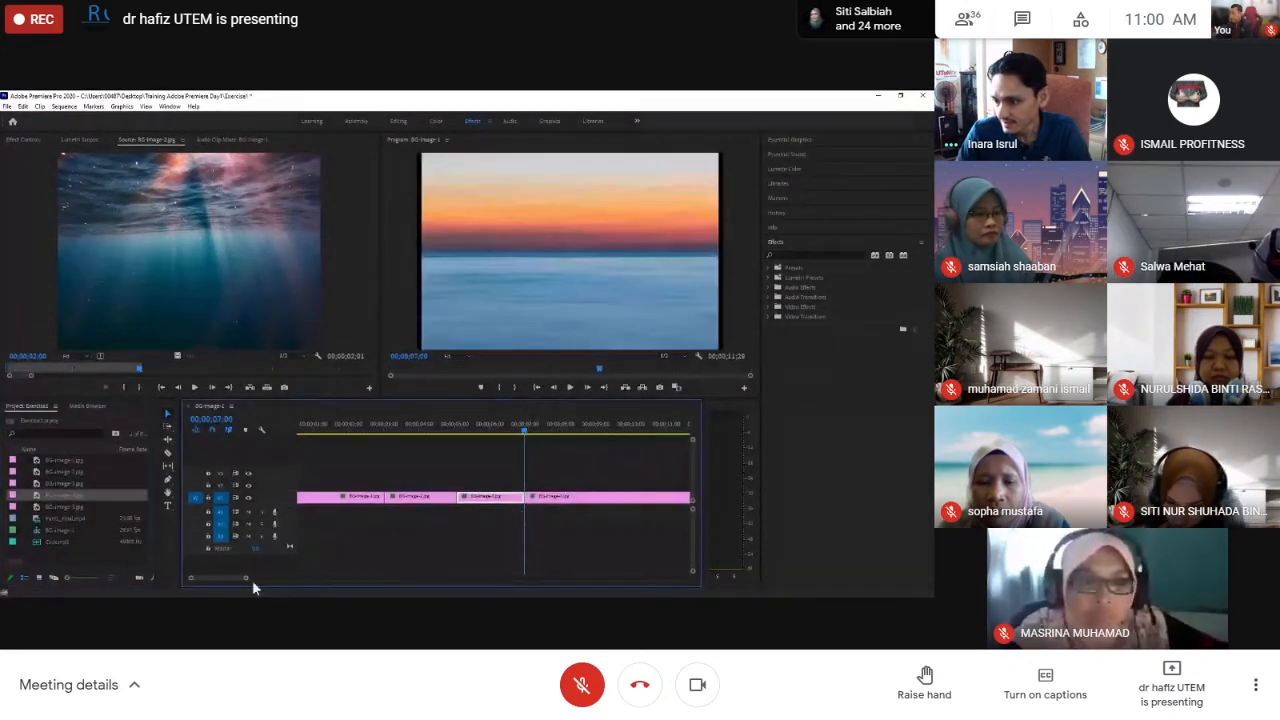
{"action": "left_click_drag", "start_coordinate": [246, 578], "coordinate": [251, 579]}
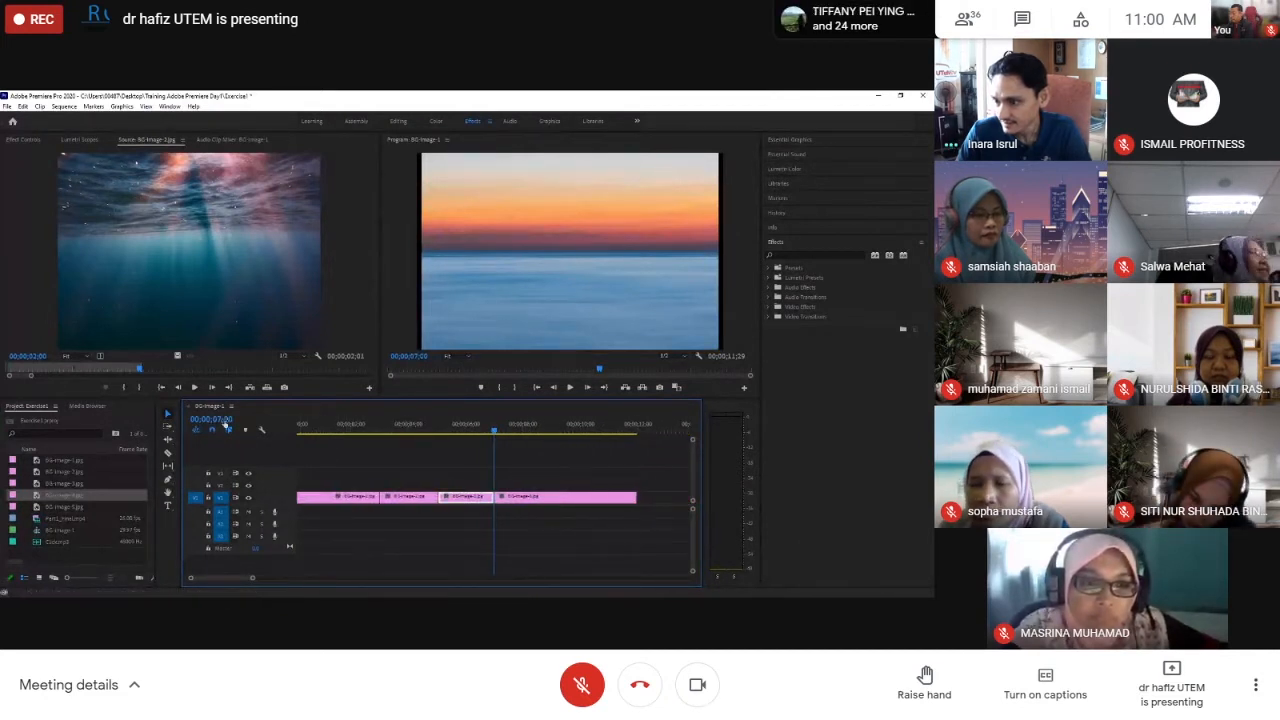
{"action": "left_click", "coordinate": [220, 419]}
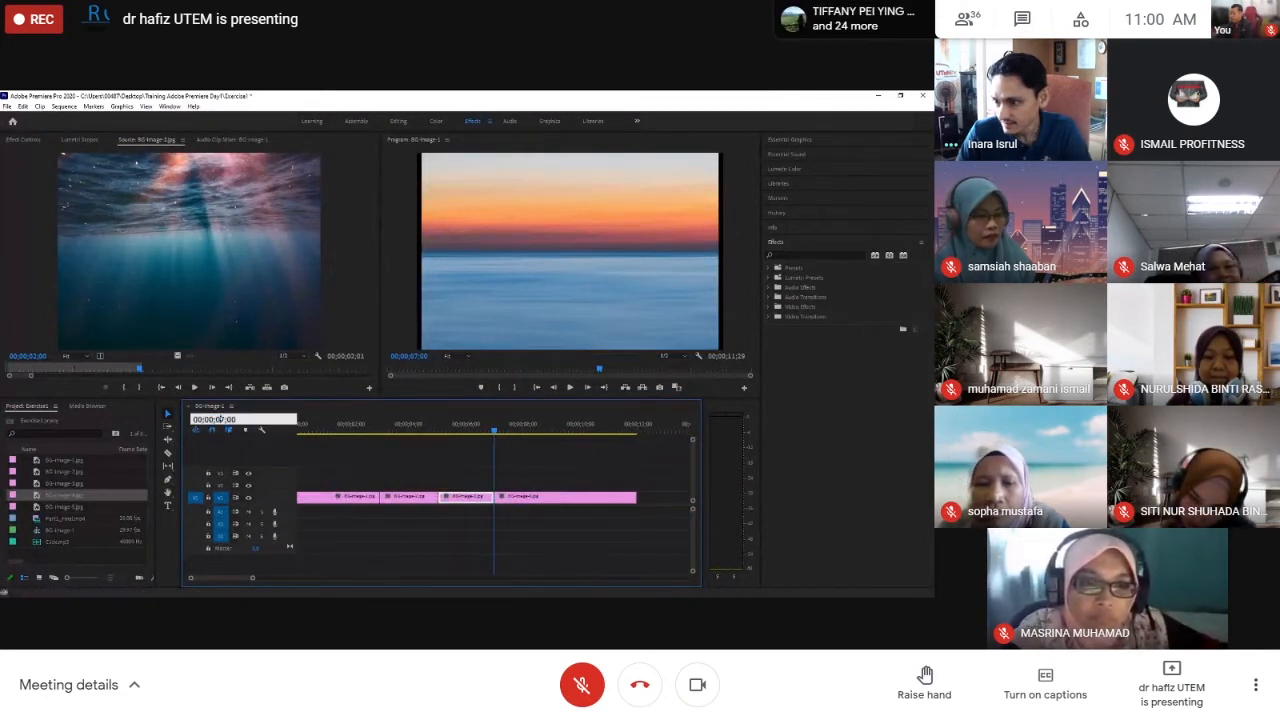
{"action": "type", "text": "9"}
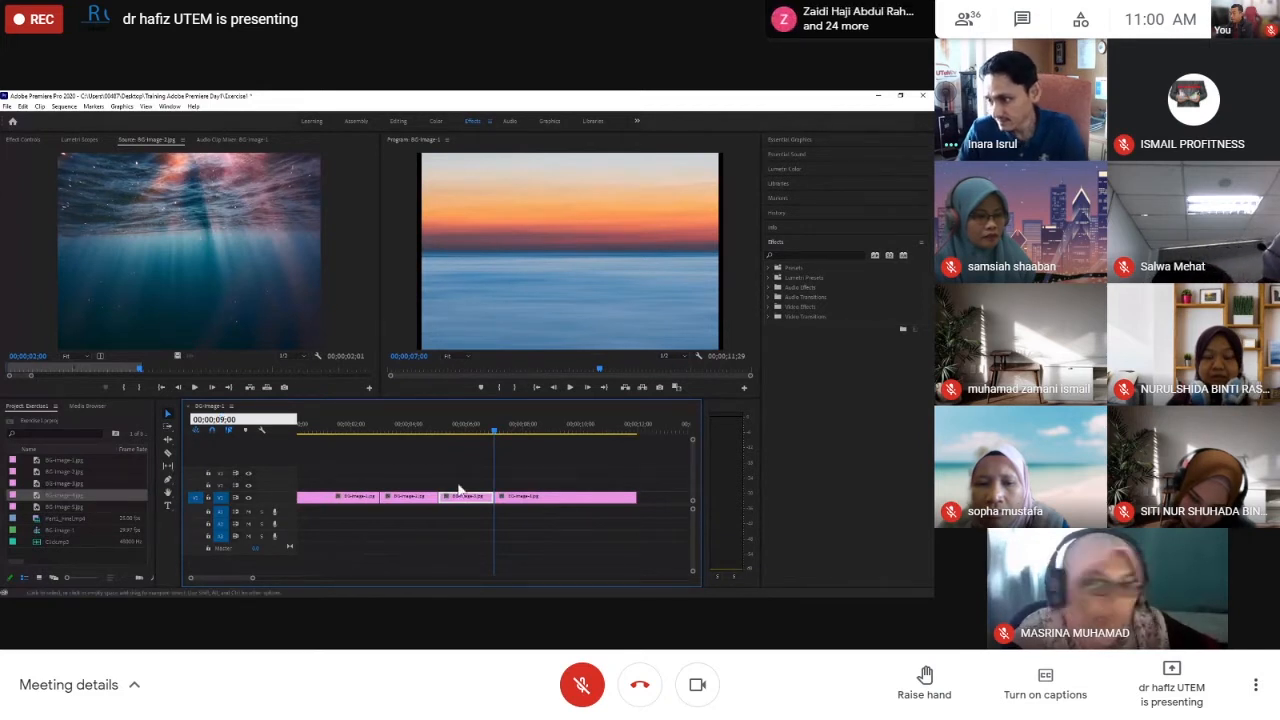
{"action": "key", "text": "Return"}
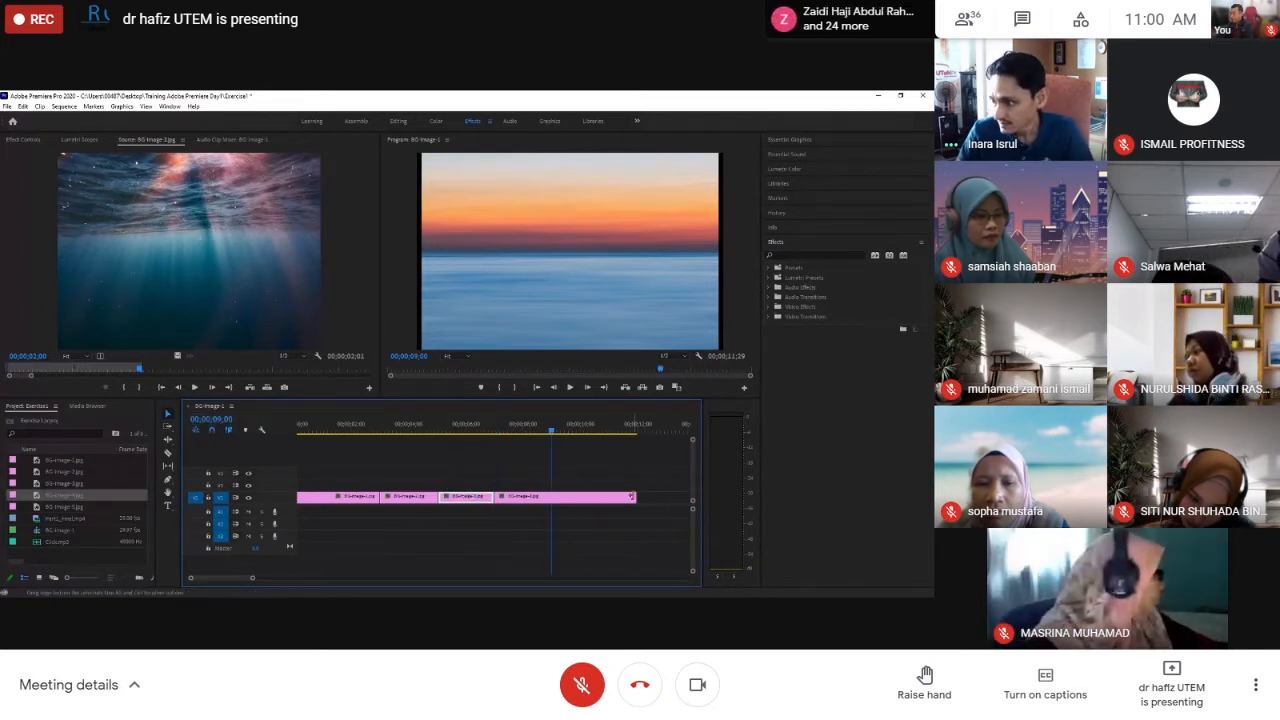
{"action": "left_click_drag", "start_coordinate": [634, 497], "coordinate": [550, 497]}
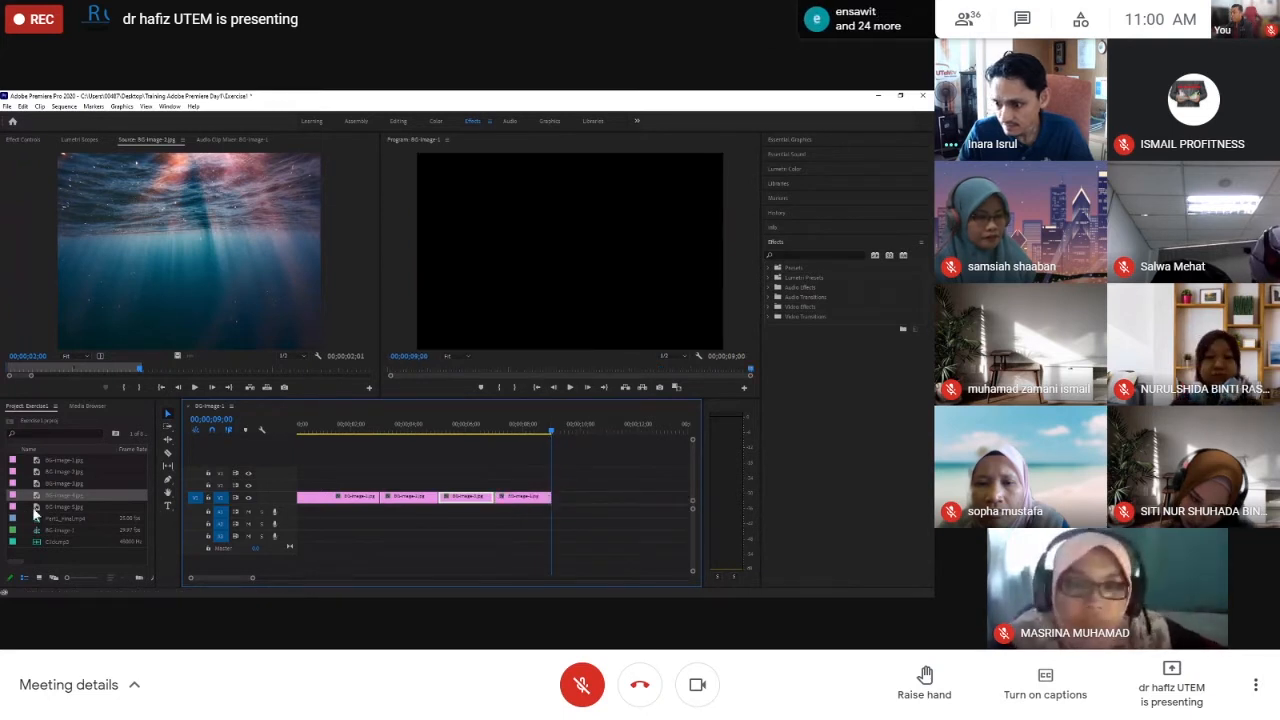
Mark BG-image-5's out point at 00;00;02;00 in the Source monitor and place the clip on V1 directly after BG-image-4
{"action": "left_click", "coordinate": [36, 508]}
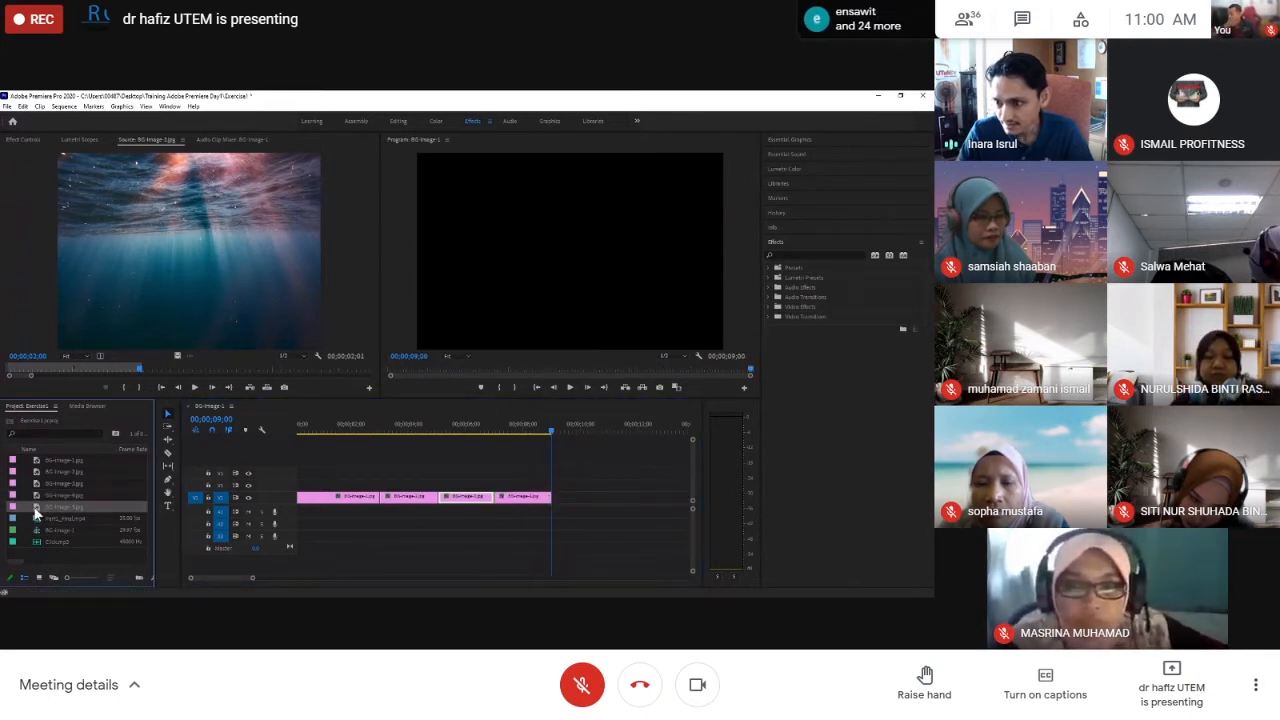
{"action": "double_click", "coordinate": [36, 508]}
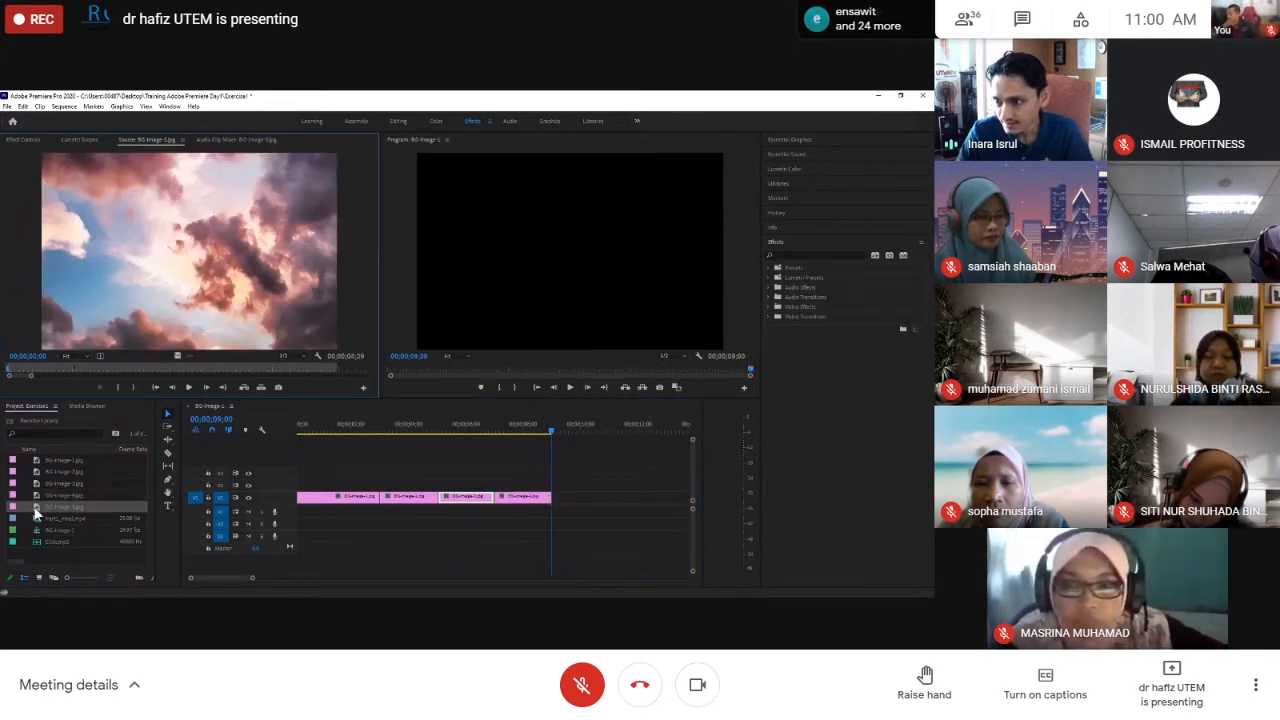
{"action": "left_click", "coordinate": [33, 356]}
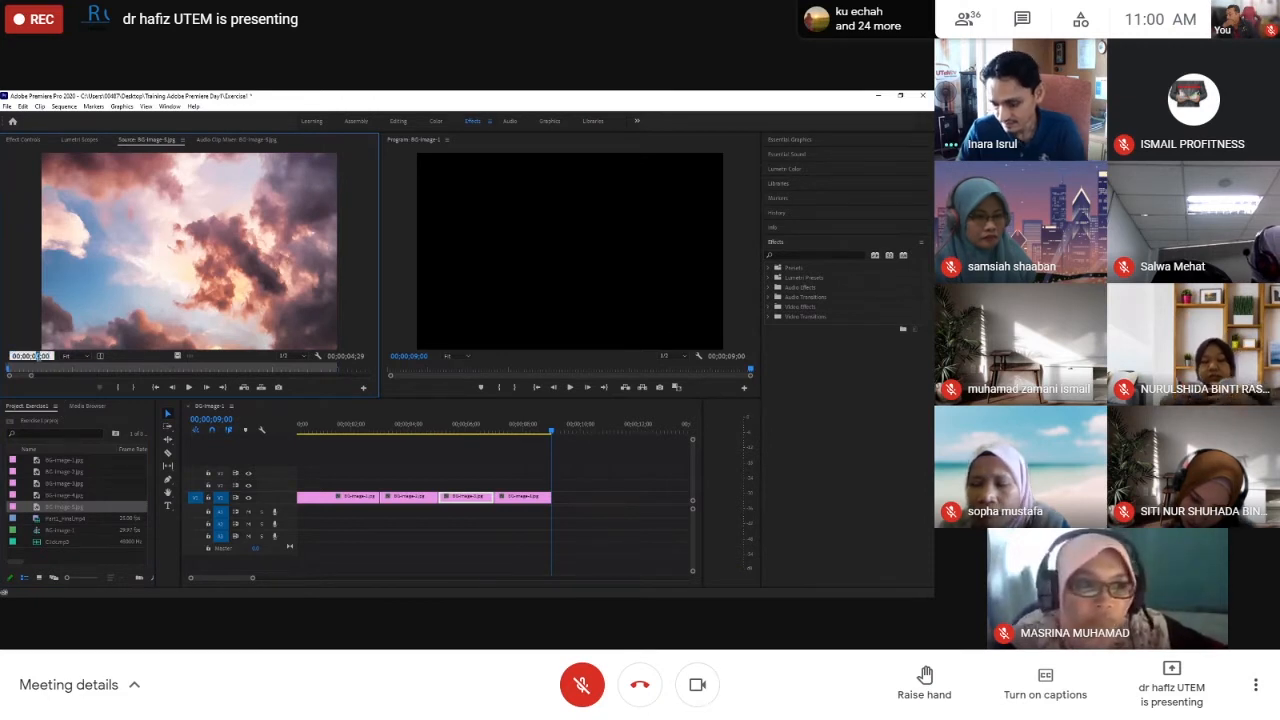
{"action": "type", "text": "2"}
{"action": "key", "text": "Return"}
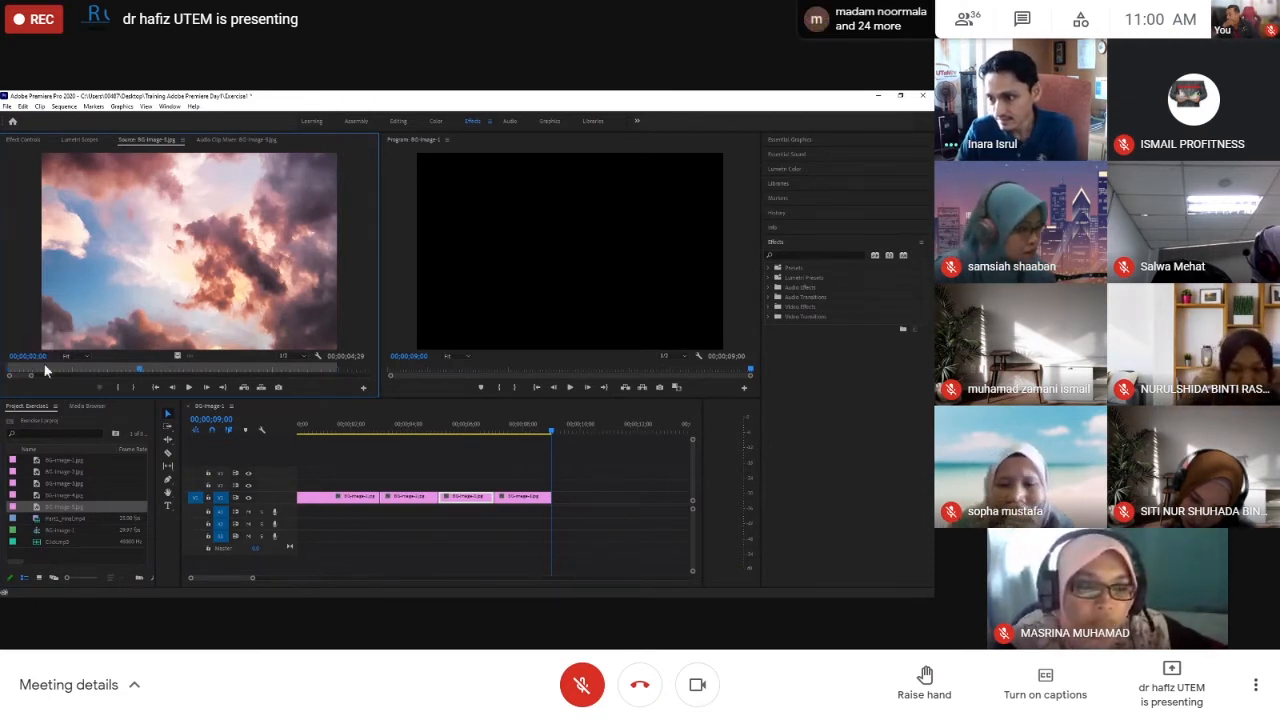
{"action": "left_click", "coordinate": [131, 387]}
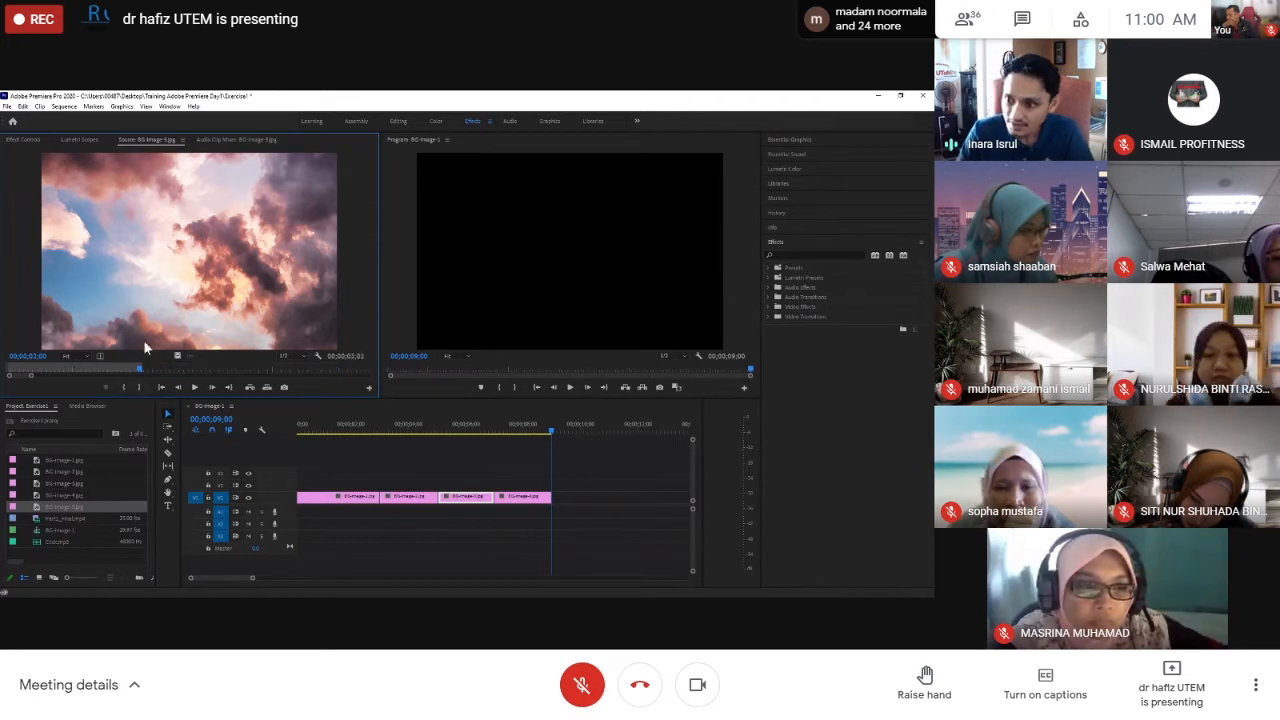
{"action": "left_click_drag", "start_coordinate": [159, 292], "coordinate": [561, 509]}
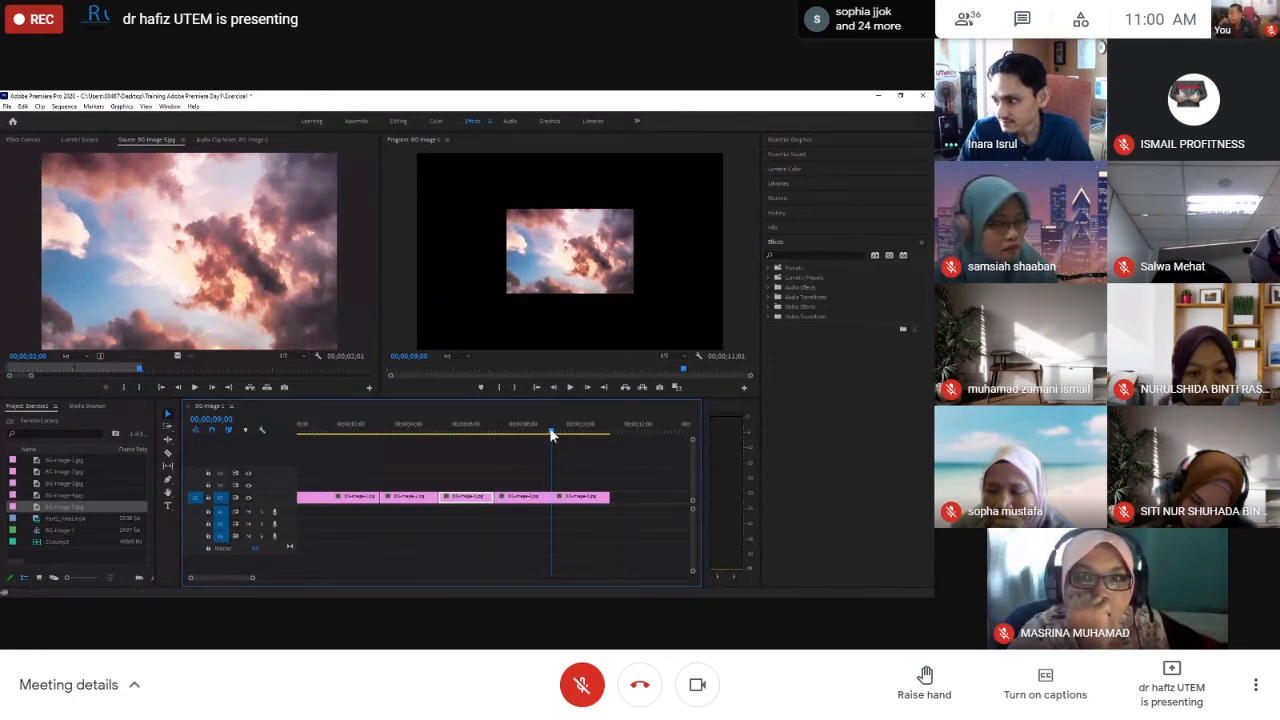
Play the five-image slide show from the start of the Timeline and return the playhead to 00;00;00;00
{"action": "left_click_drag", "start_coordinate": [549, 427], "coordinate": [227, 471]}
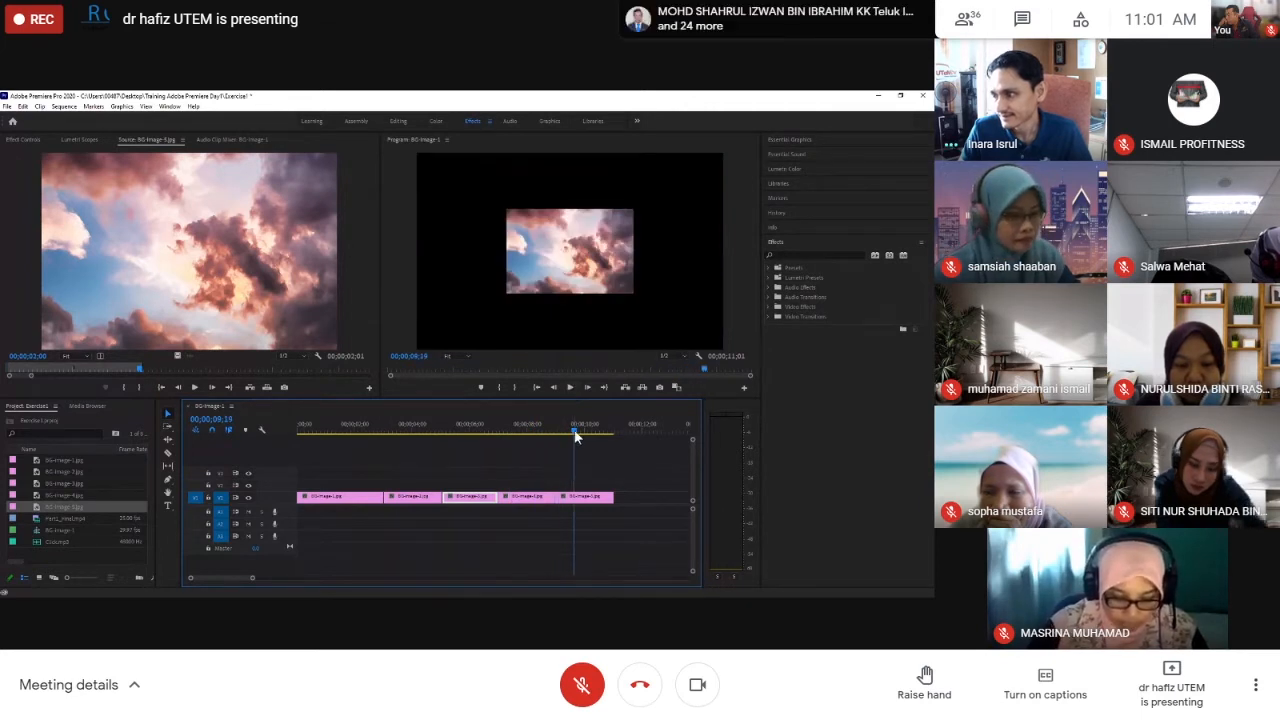
{"action": "left_click_drag", "start_coordinate": [576, 436], "coordinate": [298, 430]}
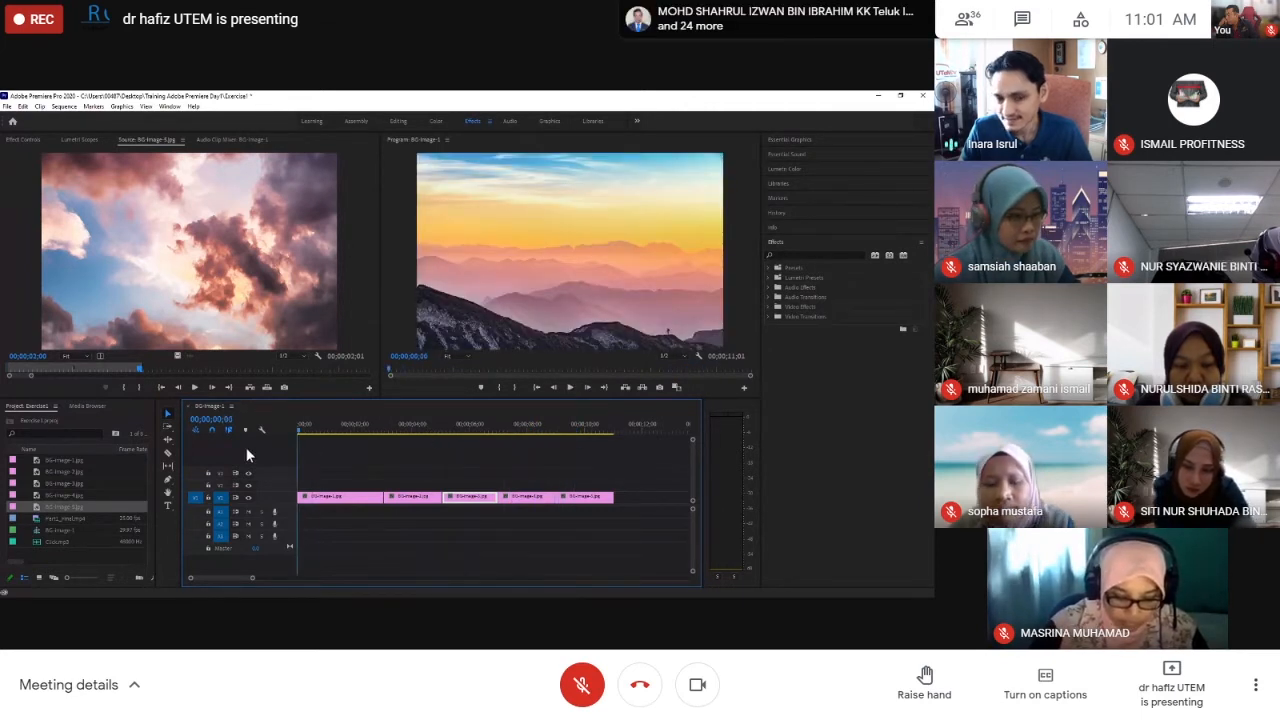
{"action": "key", "text": "space"}
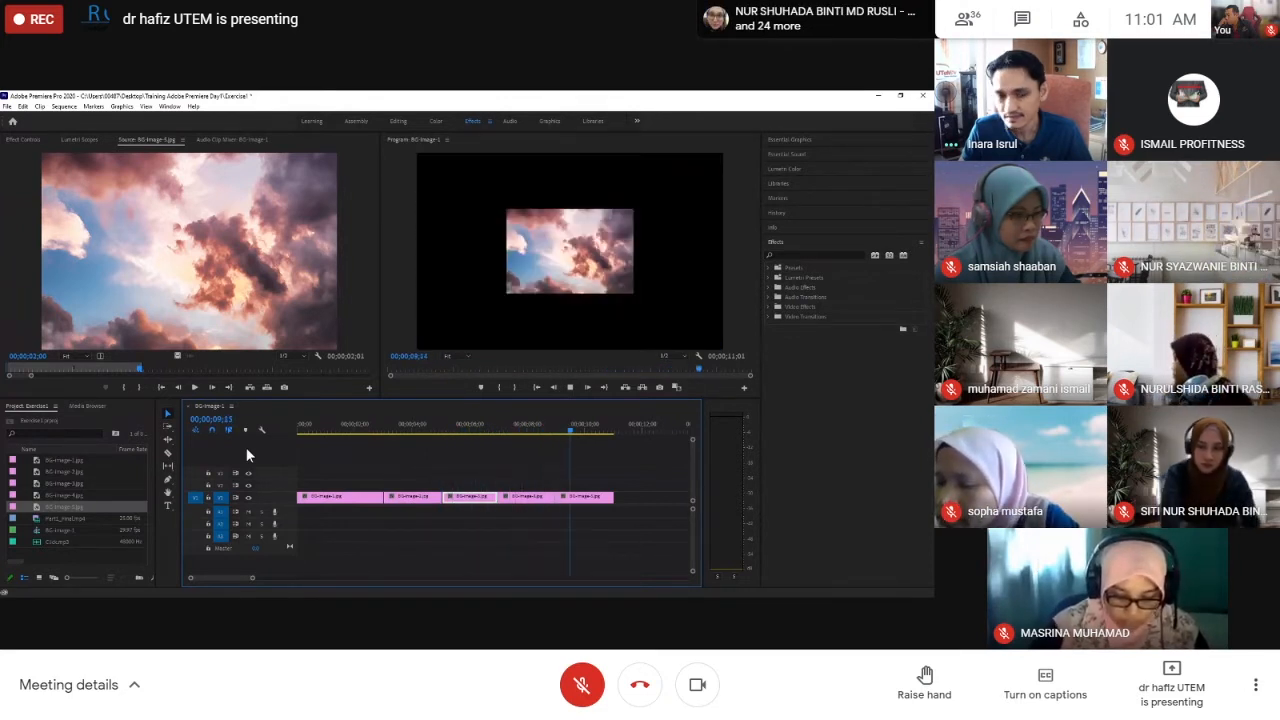
{"action": "key", "text": "space"}
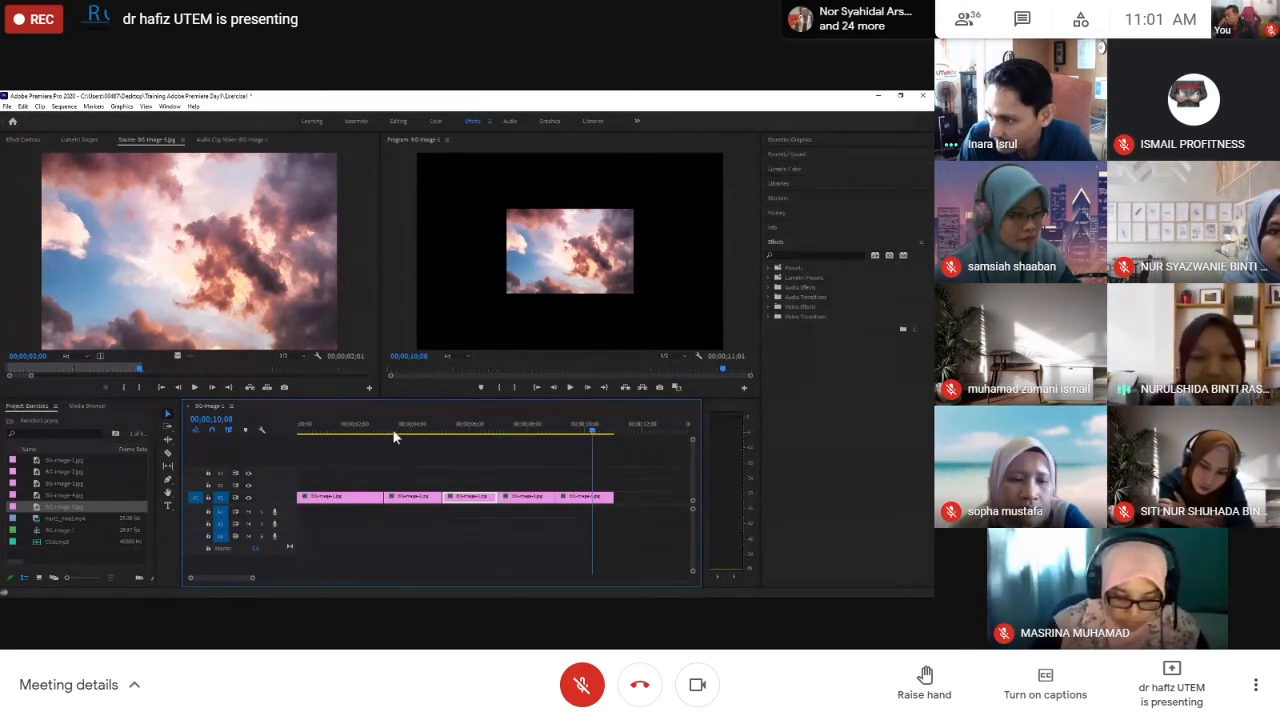
{"action": "left_click_drag", "start_coordinate": [351, 432], "coordinate": [282, 434]}
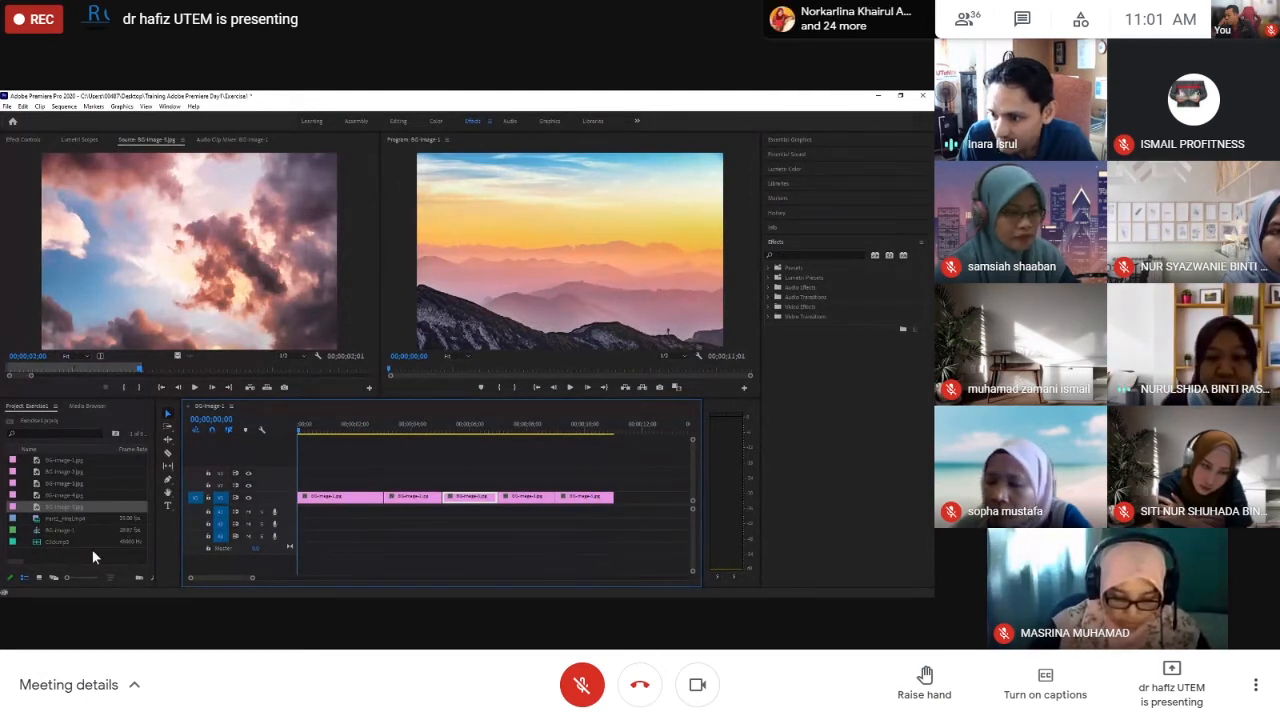
Try importing BG-image-1 to BG-image-5 and Click from Part 1 - Basic Slide Show's Source File folder, and cancel the import
{"action": "left_click", "coordinate": [7, 106]}
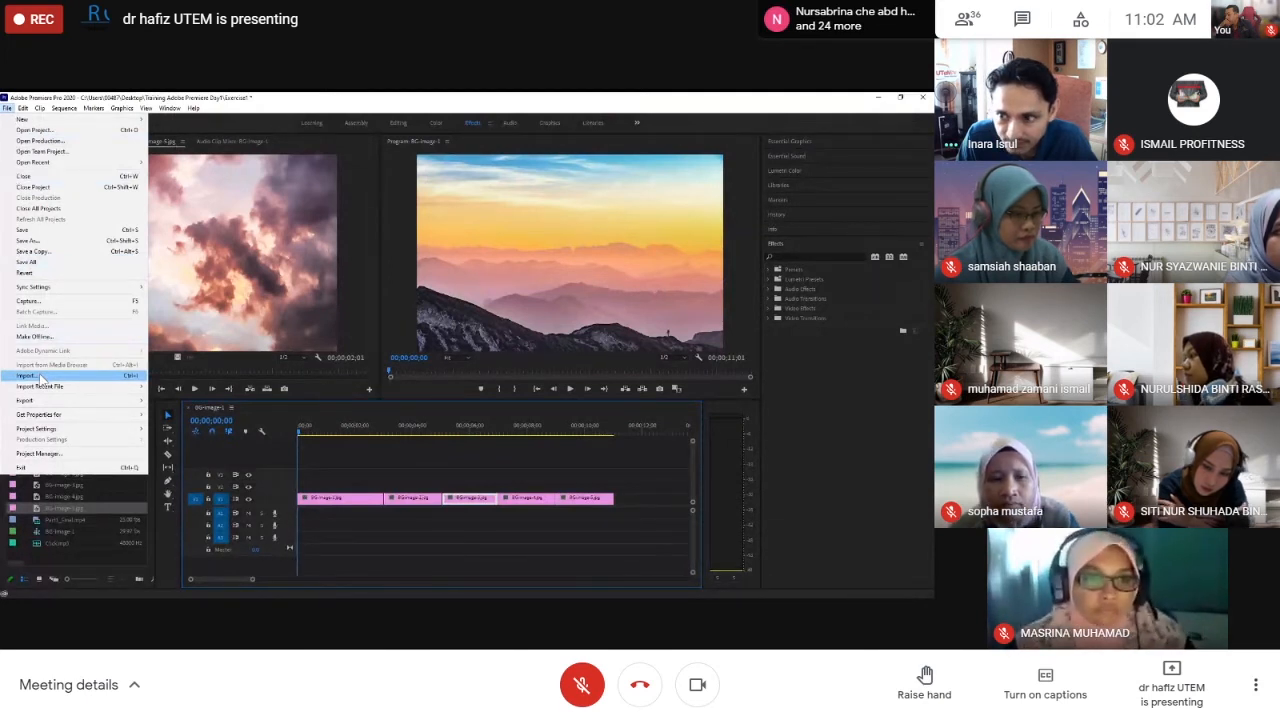
{"action": "left_click", "coordinate": [40, 376]}
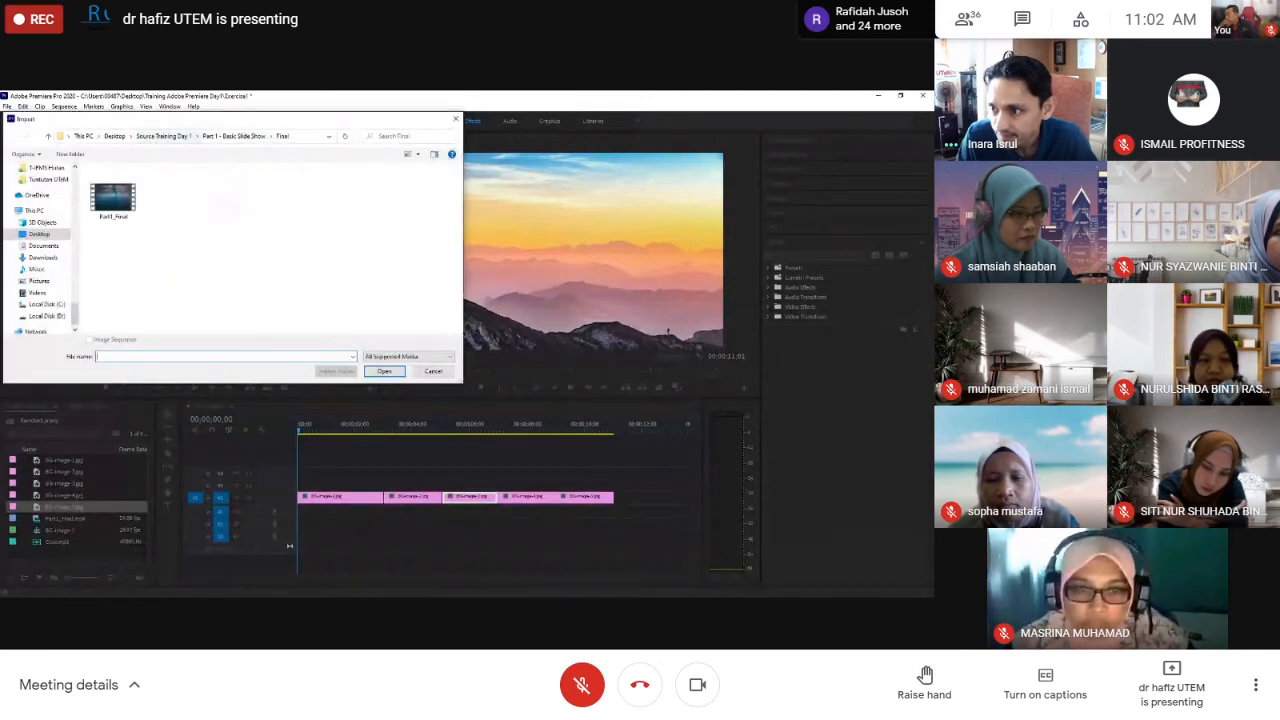
{"action": "left_click", "coordinate": [163, 135]}
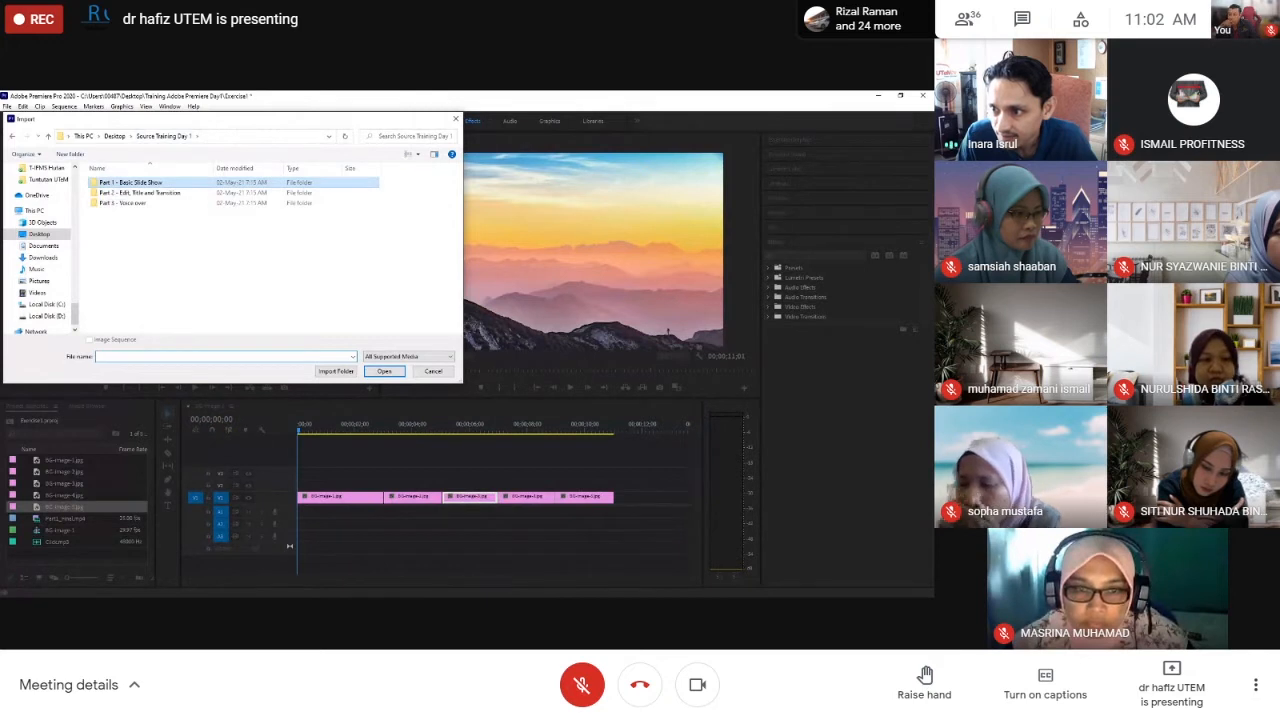
{"action": "double_click", "coordinate": [128, 183]}
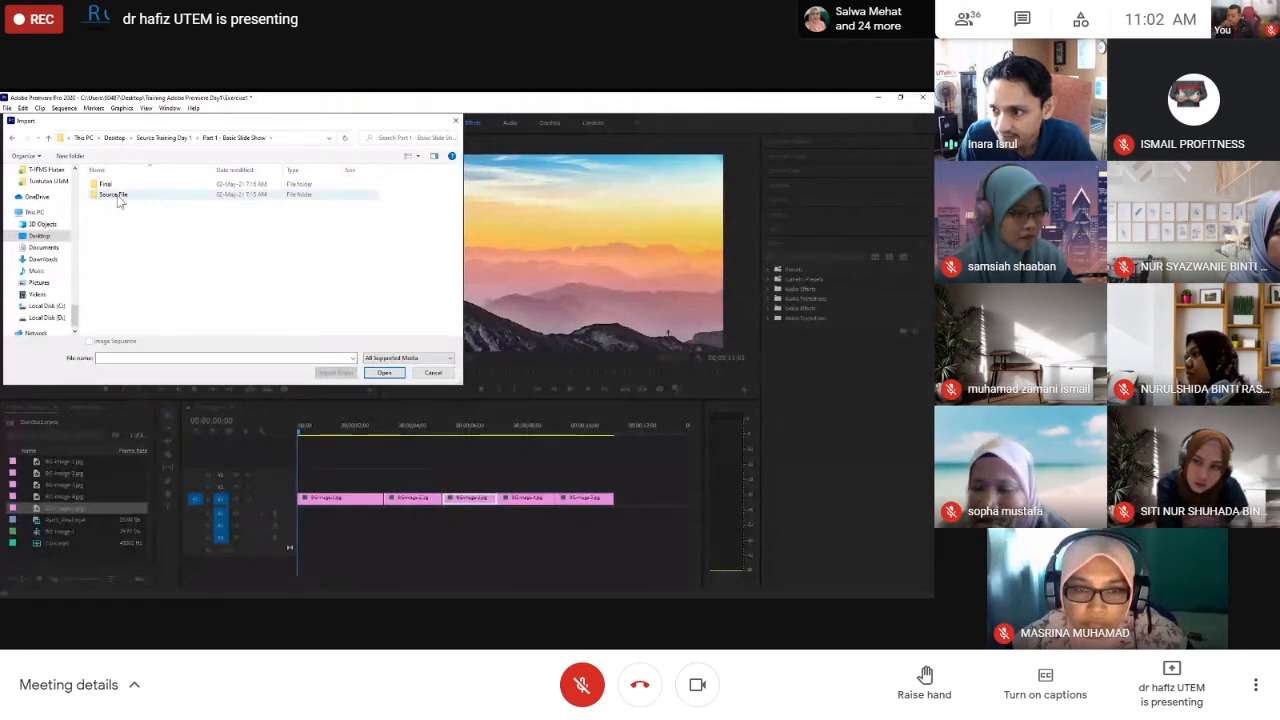
{"action": "double_click", "coordinate": [116, 195]}
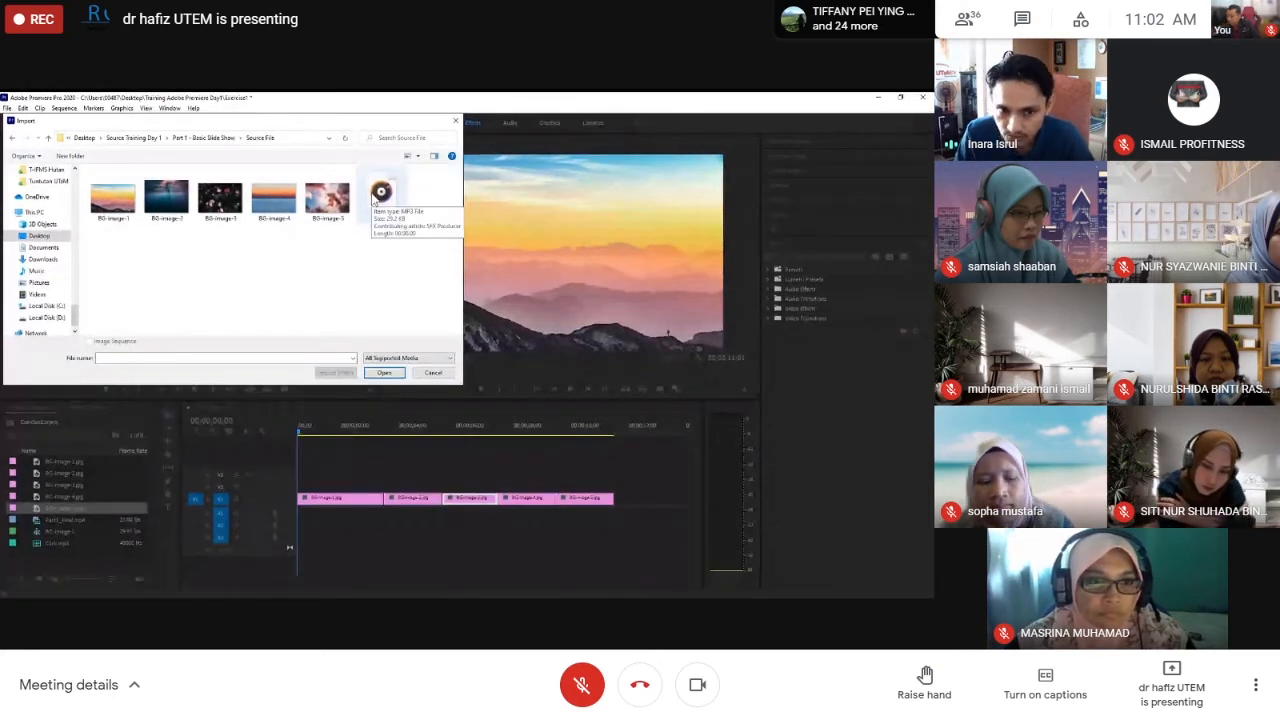
{"action": "left_click_drag", "start_coordinate": [102, 257], "coordinate": [413, 200]}
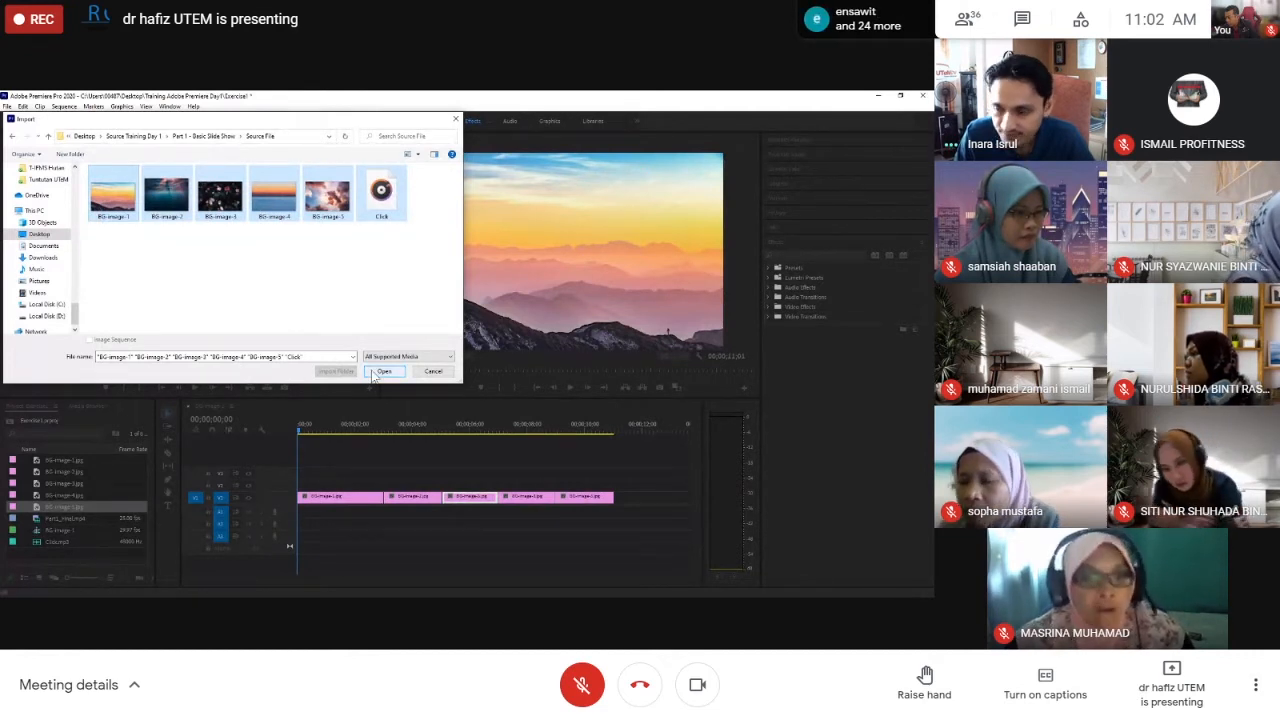
{"action": "left_click", "coordinate": [433, 371]}
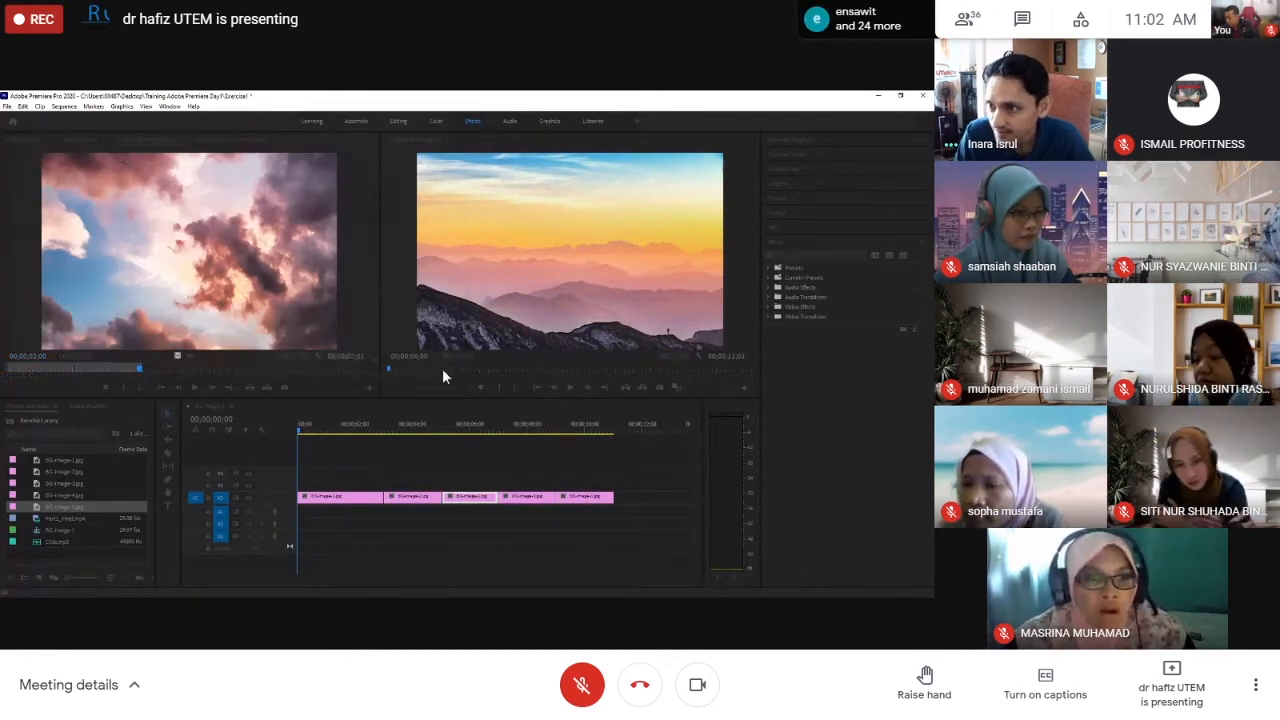
{"action": "left_click", "coordinate": [7, 106]}
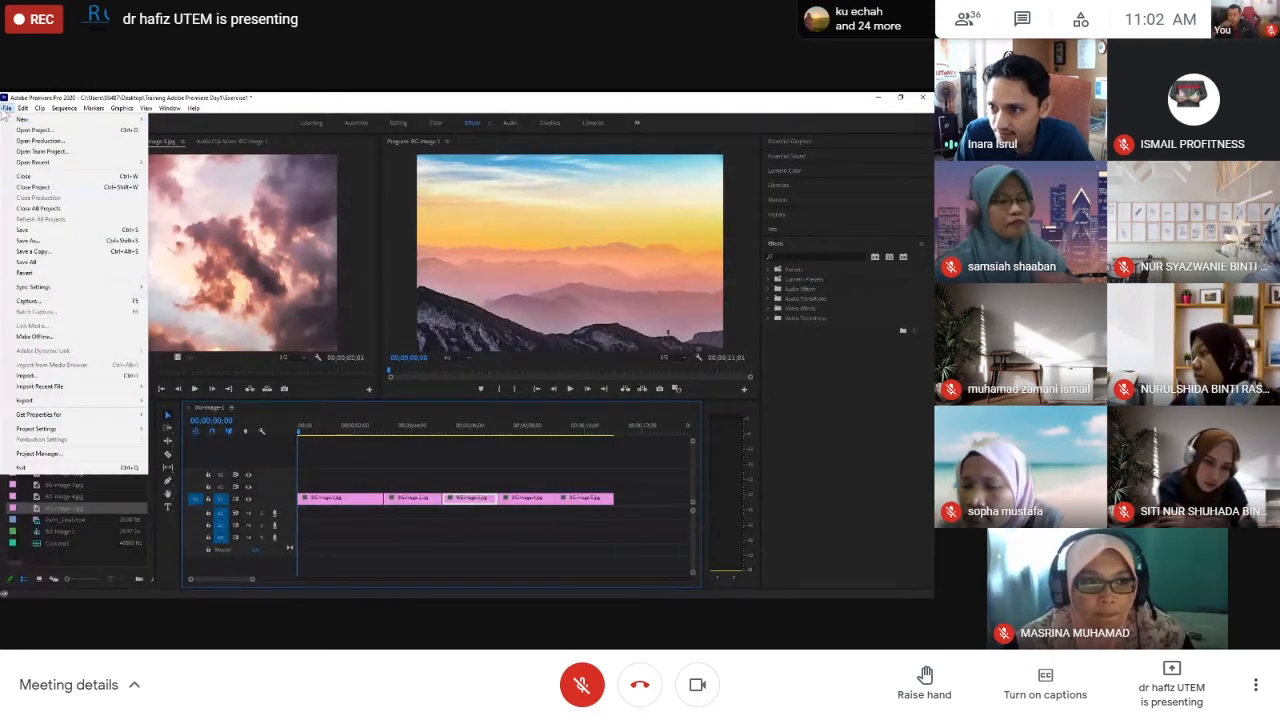
{"action": "left_click", "coordinate": [7, 106]}
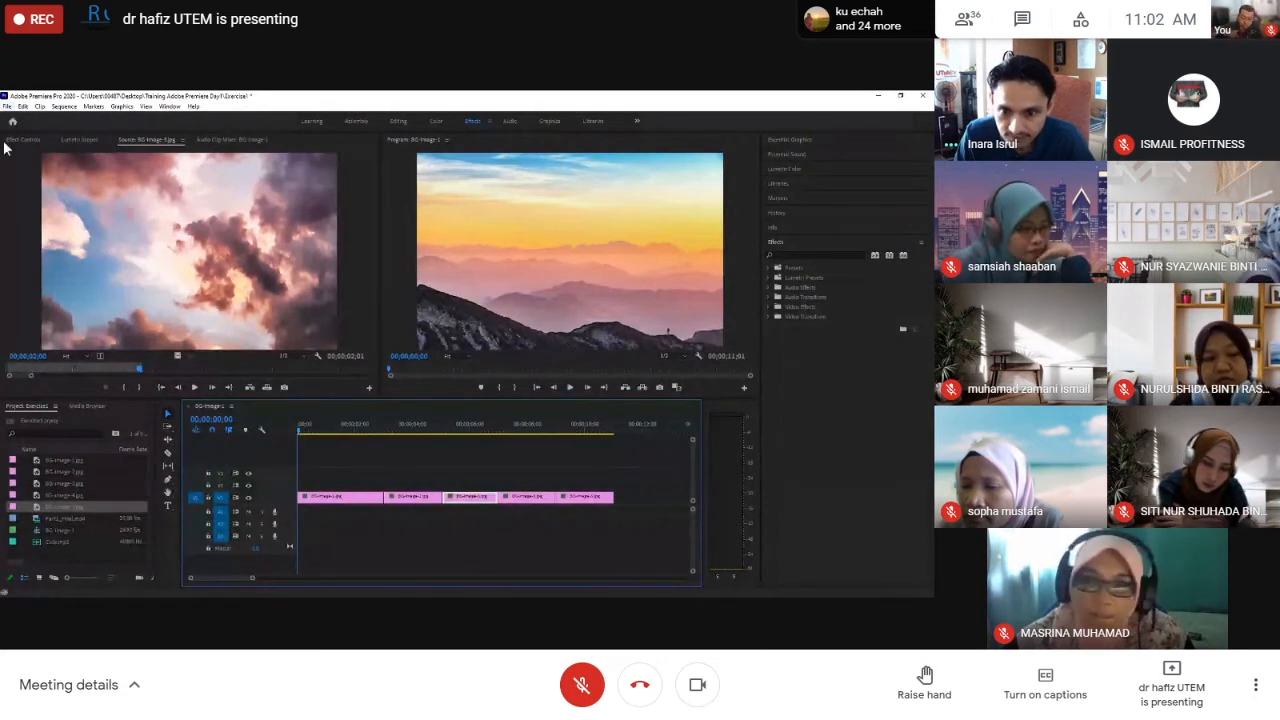
Browse up to the Source Training Day 1 folder for importing and cancel the import
{"action": "left_click", "coordinate": [79, 560]}
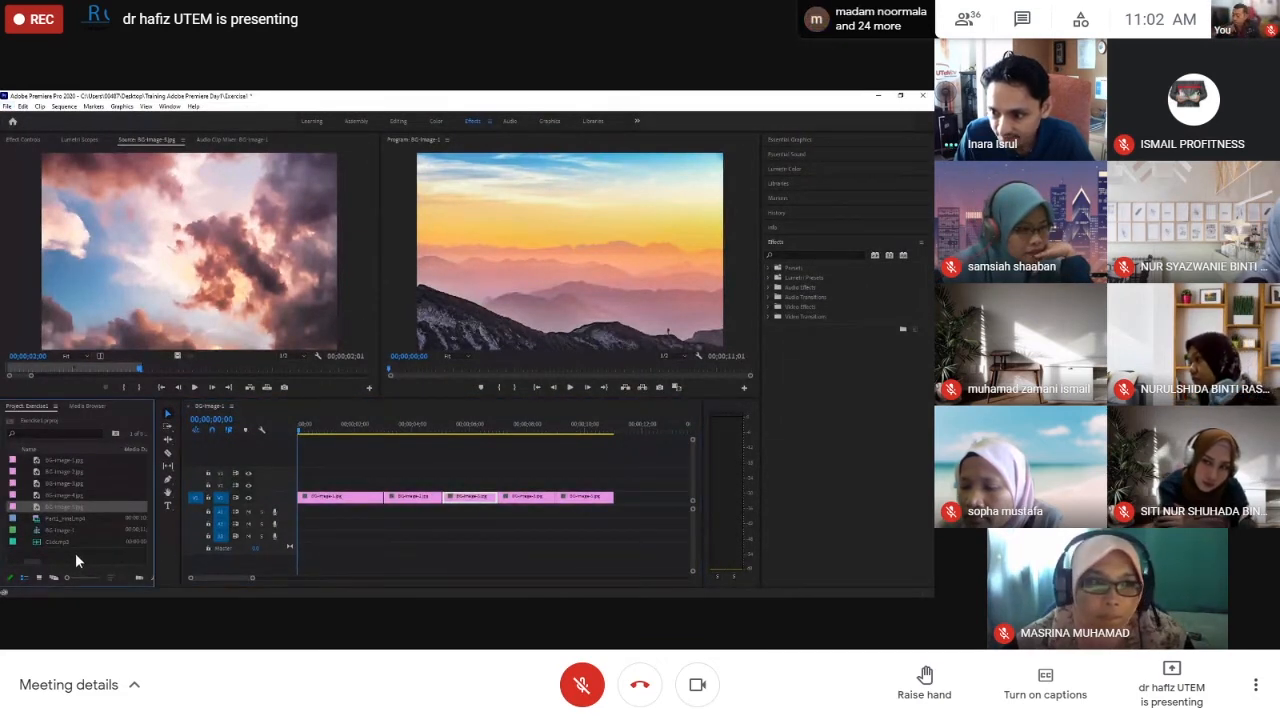
{"action": "double_click", "coordinate": [75, 551]}
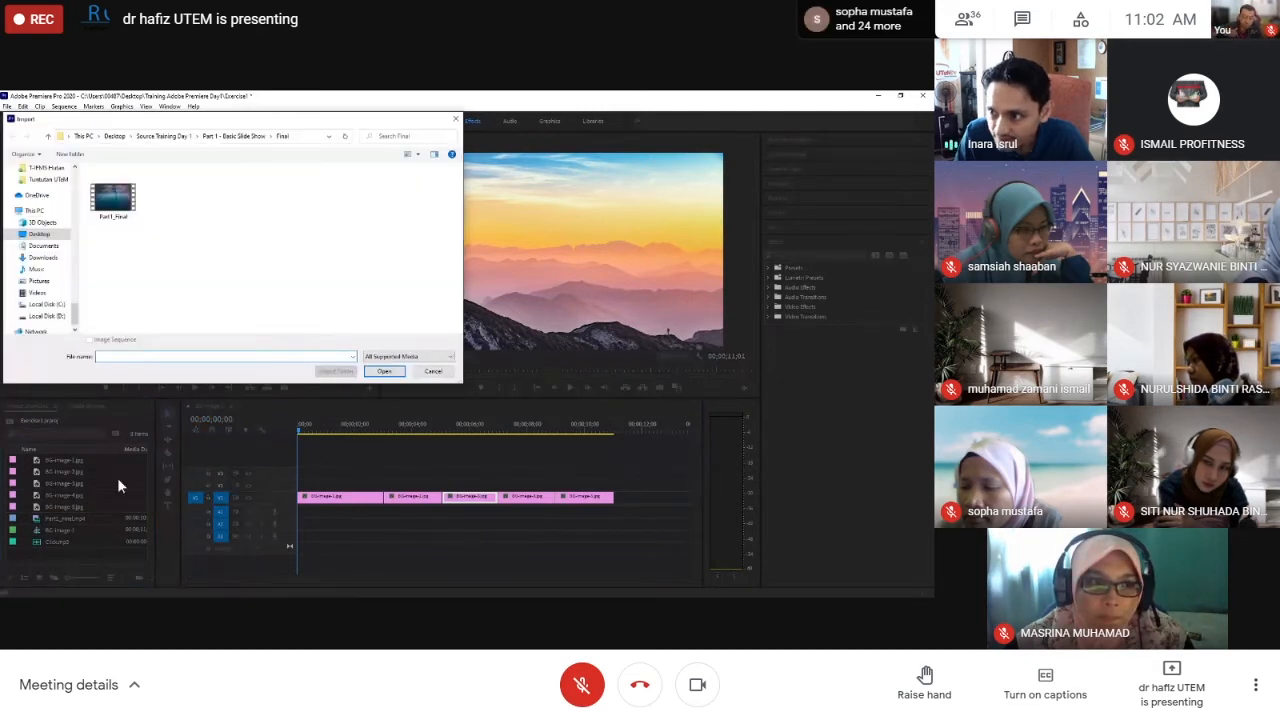
{"action": "left_click", "coordinate": [163, 136]}
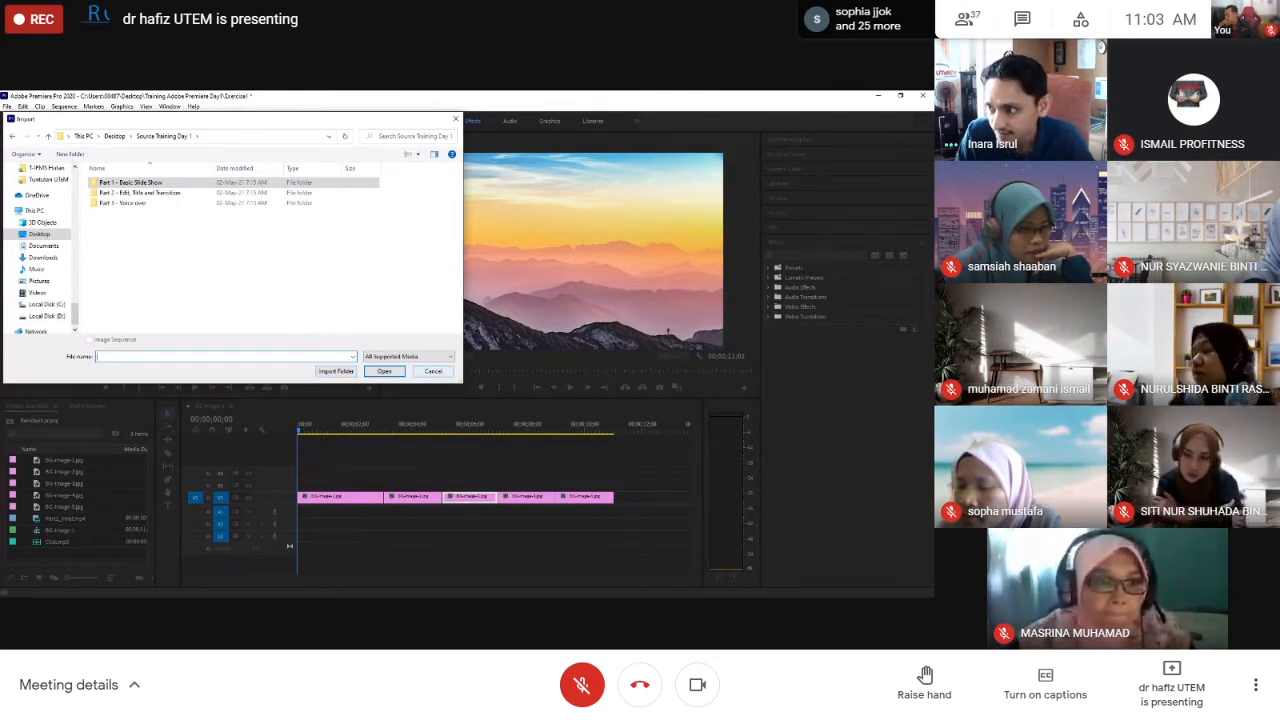
{"action": "left_click", "coordinate": [425, 371]}
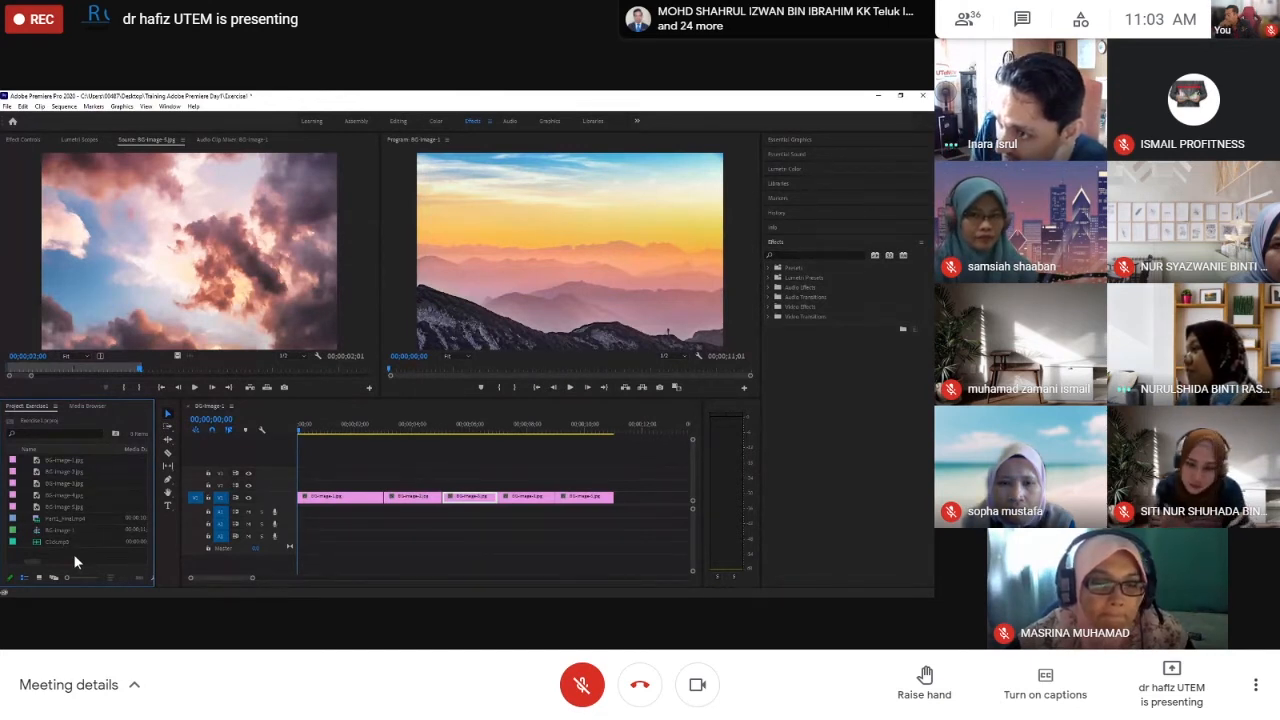
View the project settings commands, and reopen the import window at Source Training Day 1 without importing anything
{"action": "left_click", "coordinate": [8, 108]}
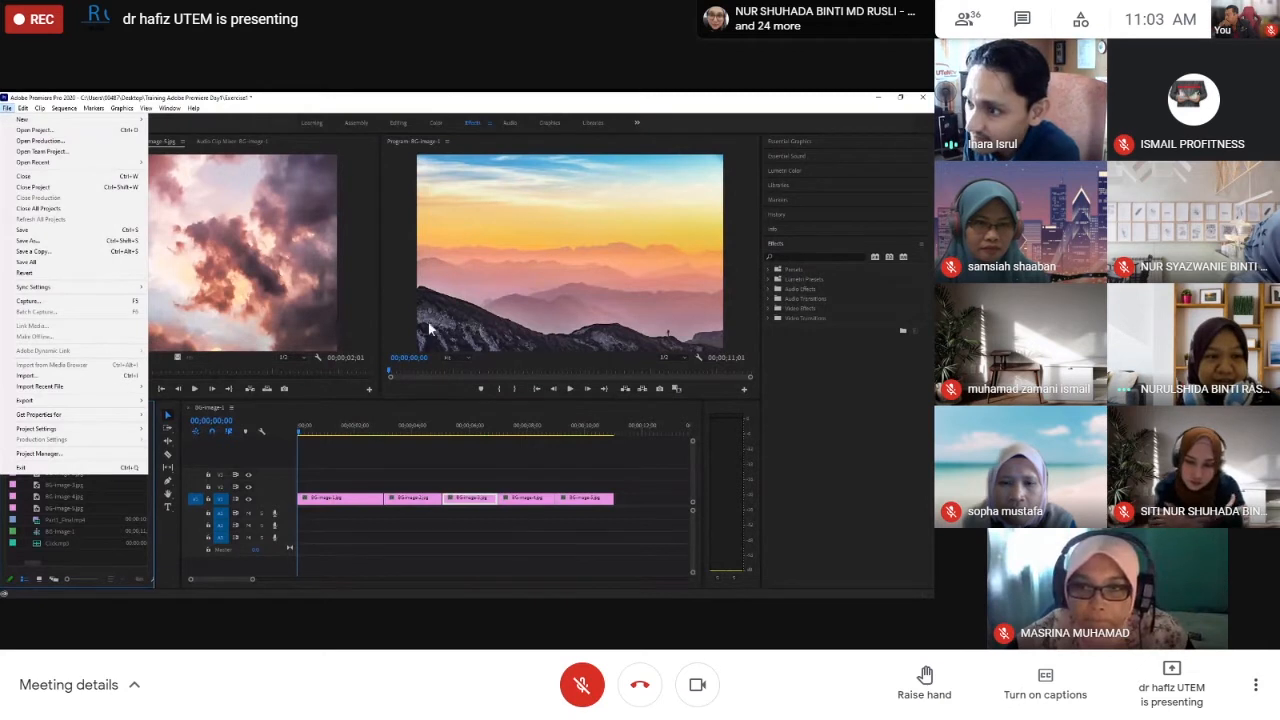
{"action": "left_click", "coordinate": [316, 106]}
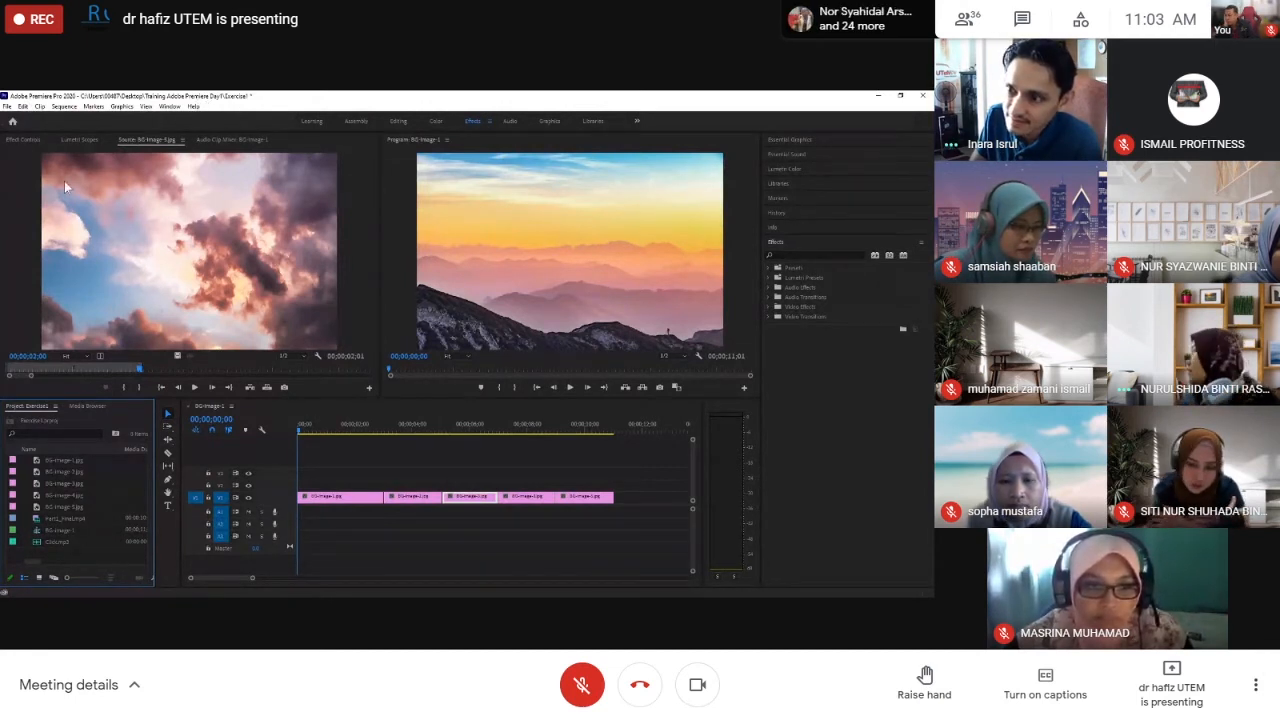
{"action": "left_click", "coordinate": [8, 107]}
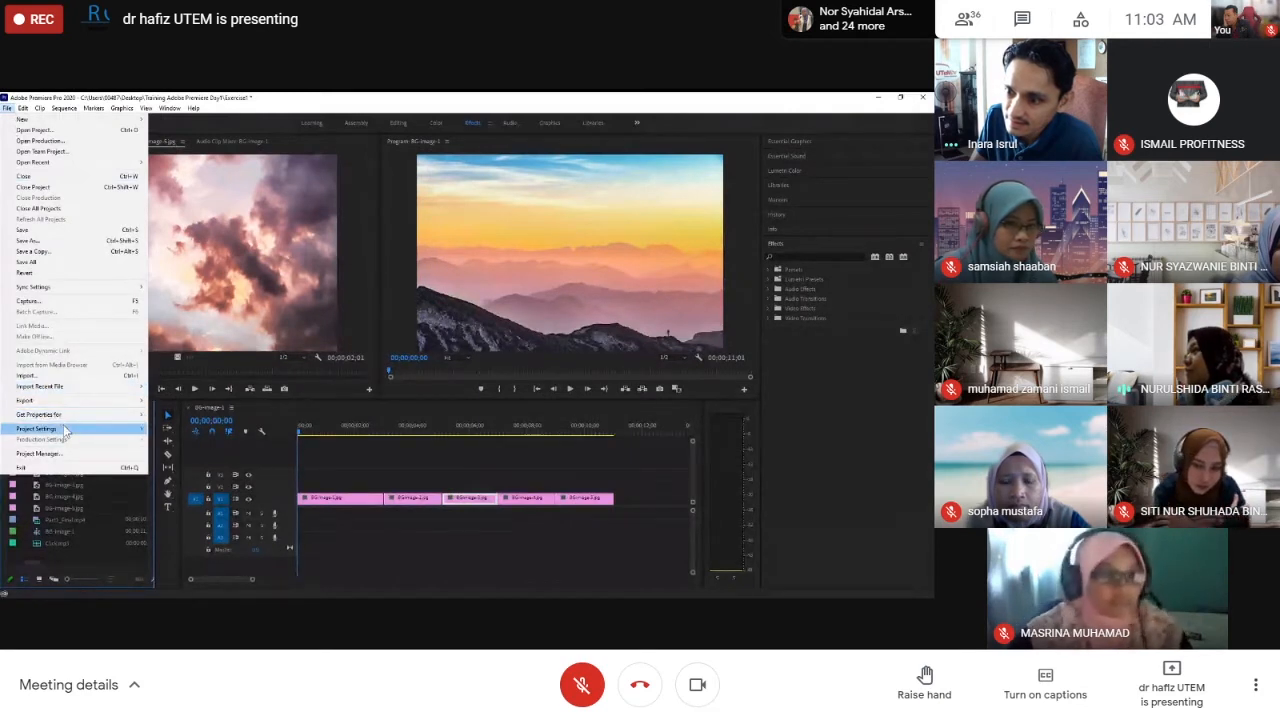
{"action": "mouse_move", "coordinate": [66, 430]}
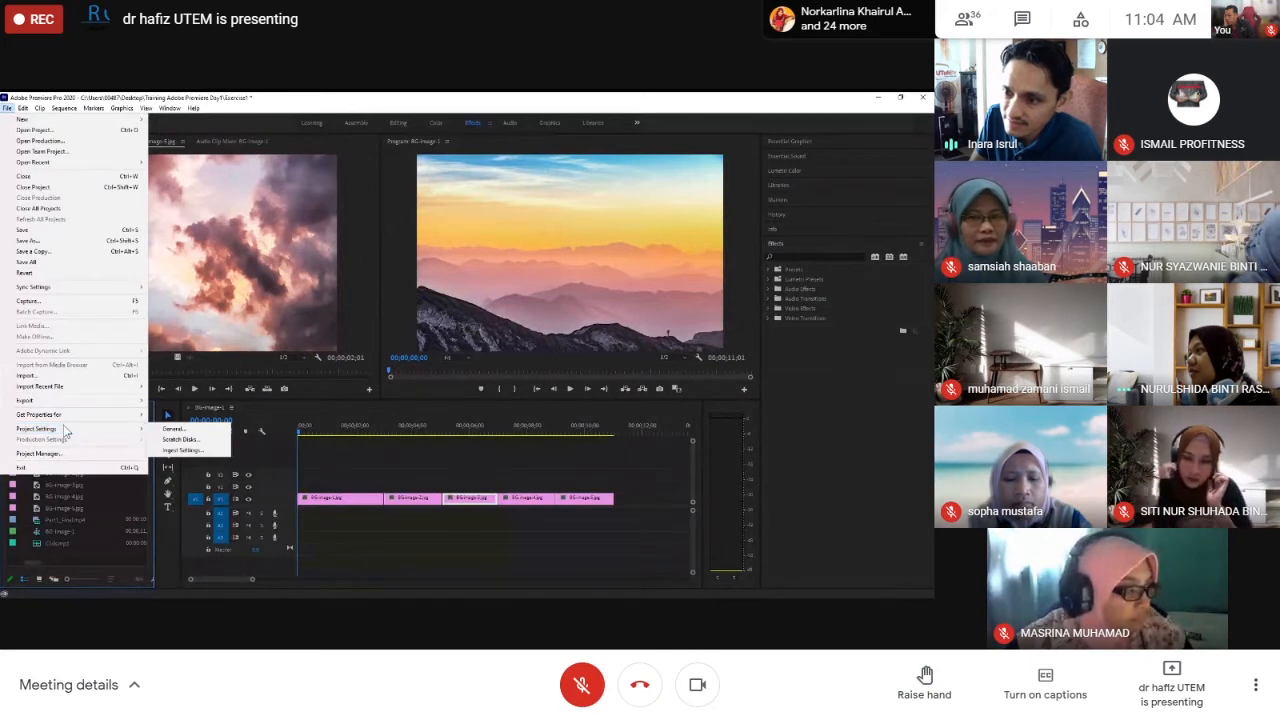
{"action": "mouse_move", "coordinate": [68, 402]}
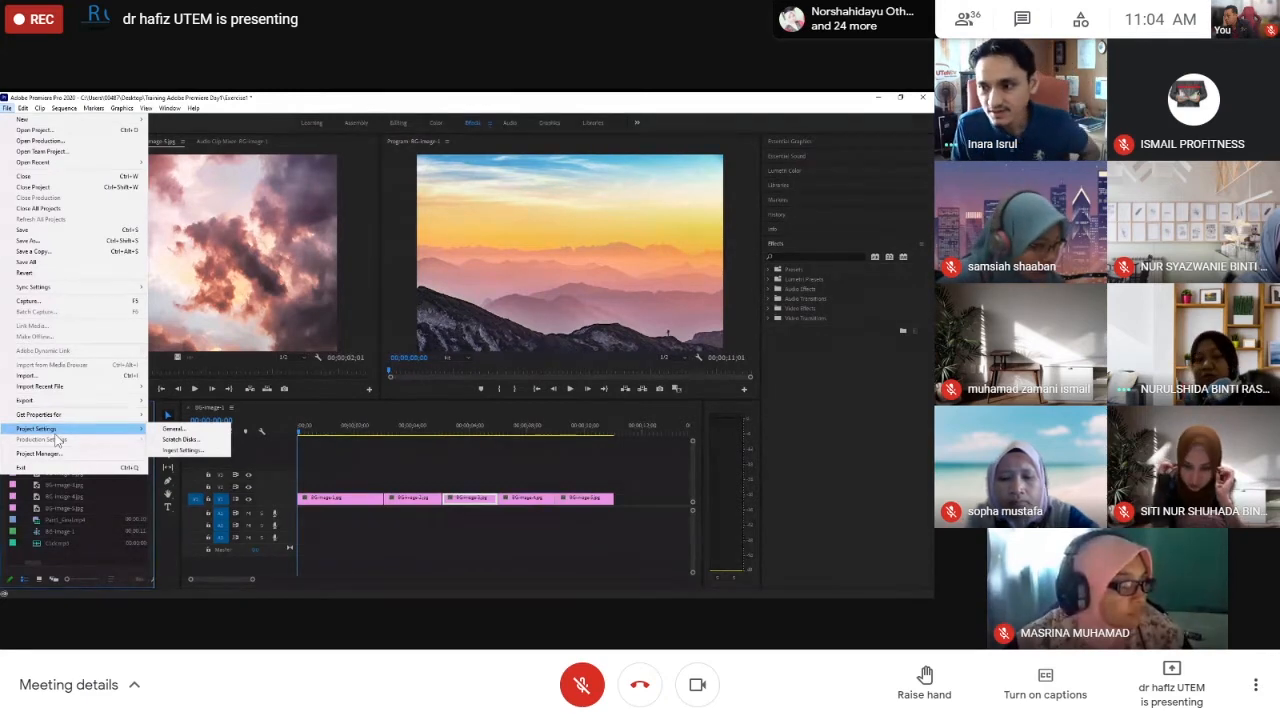
{"action": "left_click", "coordinate": [47, 376]}
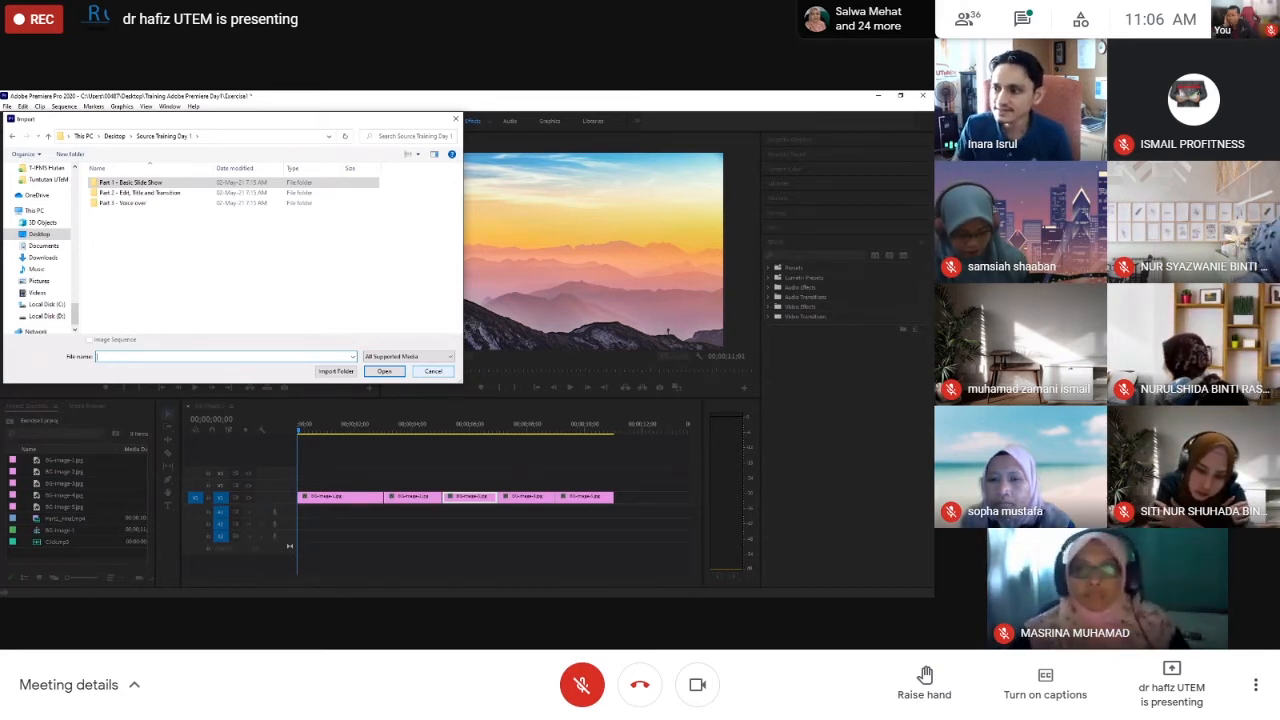
{"action": "left_click", "coordinate": [455, 119]}
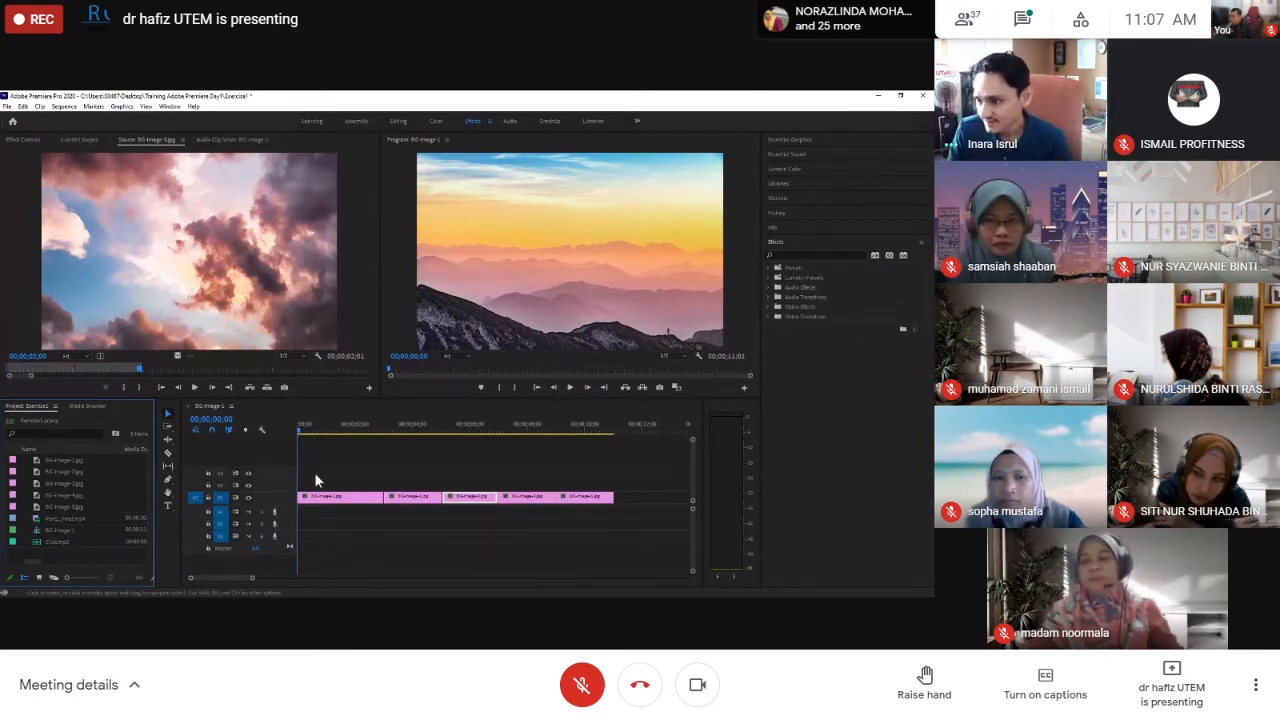
Delete all five BG-image clips from V1, leaving the sequence empty
{"action": "left_click", "coordinate": [587, 500]}
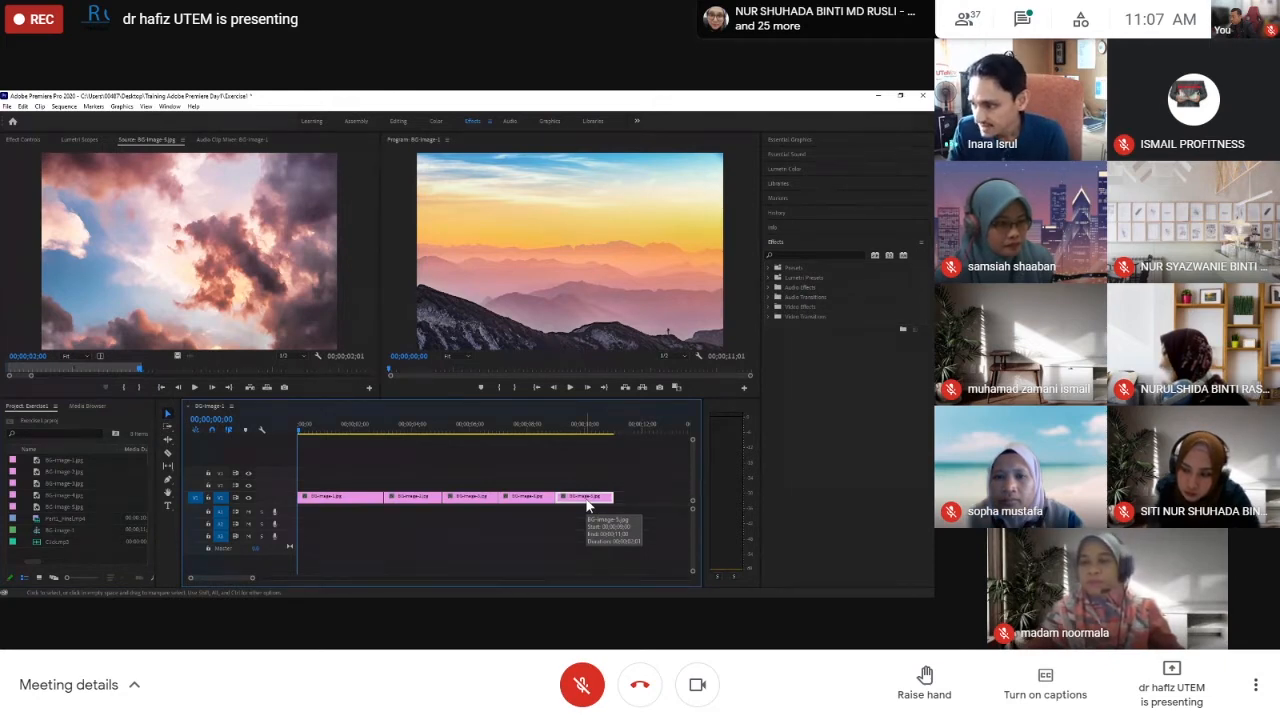
{"action": "key", "text": "Delete"}
{"action": "left_click", "coordinate": [530, 501]}
{"action": "key", "text": "Delete"}
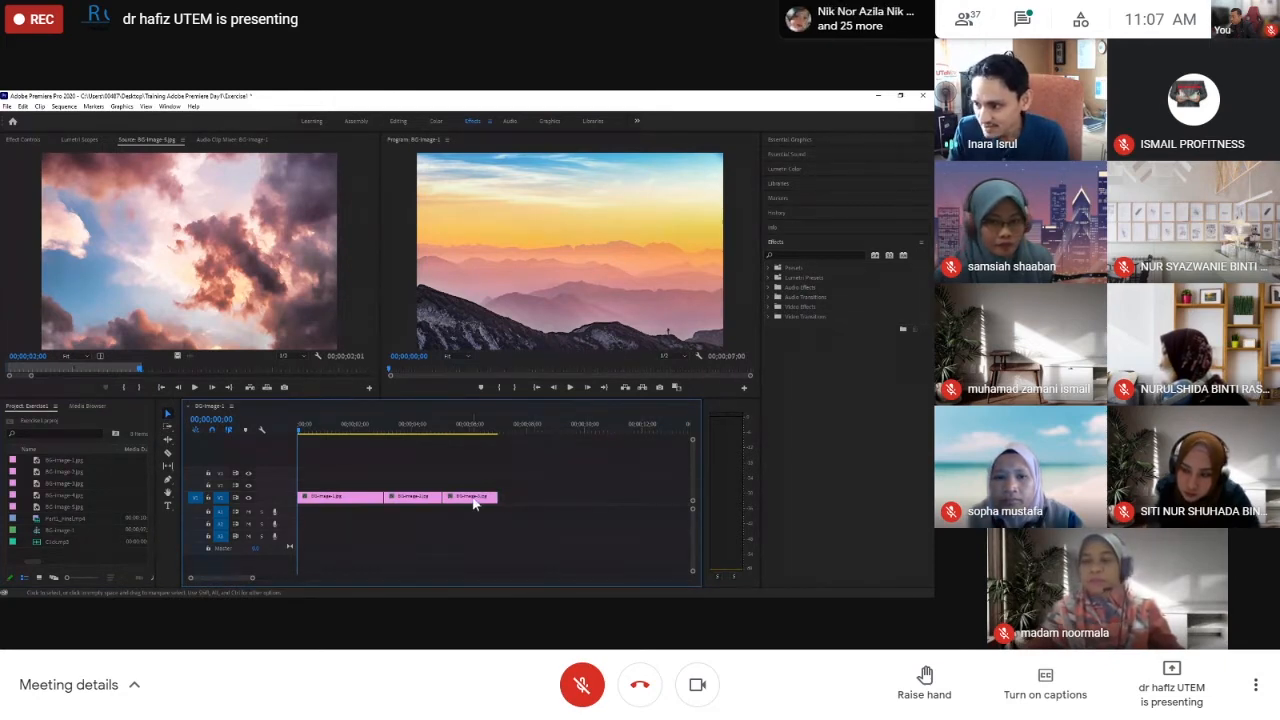
{"action": "left_click", "coordinate": [474, 500]}
{"action": "key", "text": "Delete"}
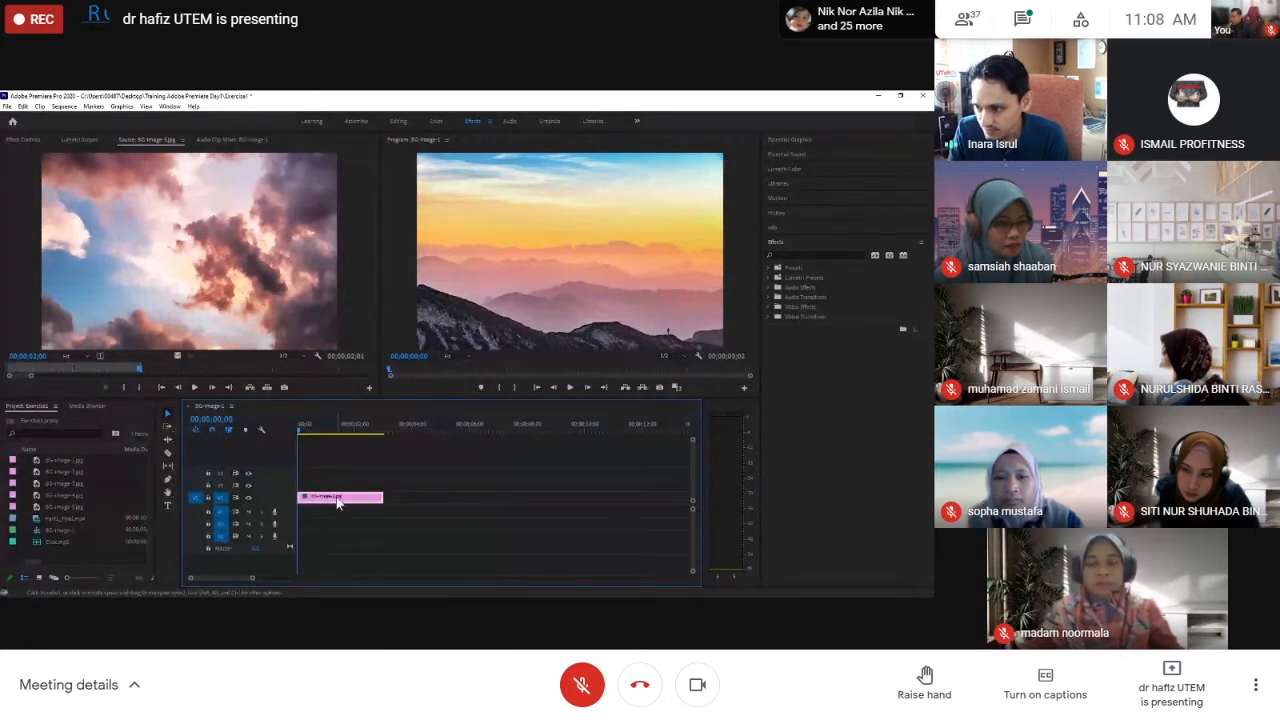
{"action": "key", "text": "Delete"}
{"action": "left_click", "coordinate": [101, 555]}
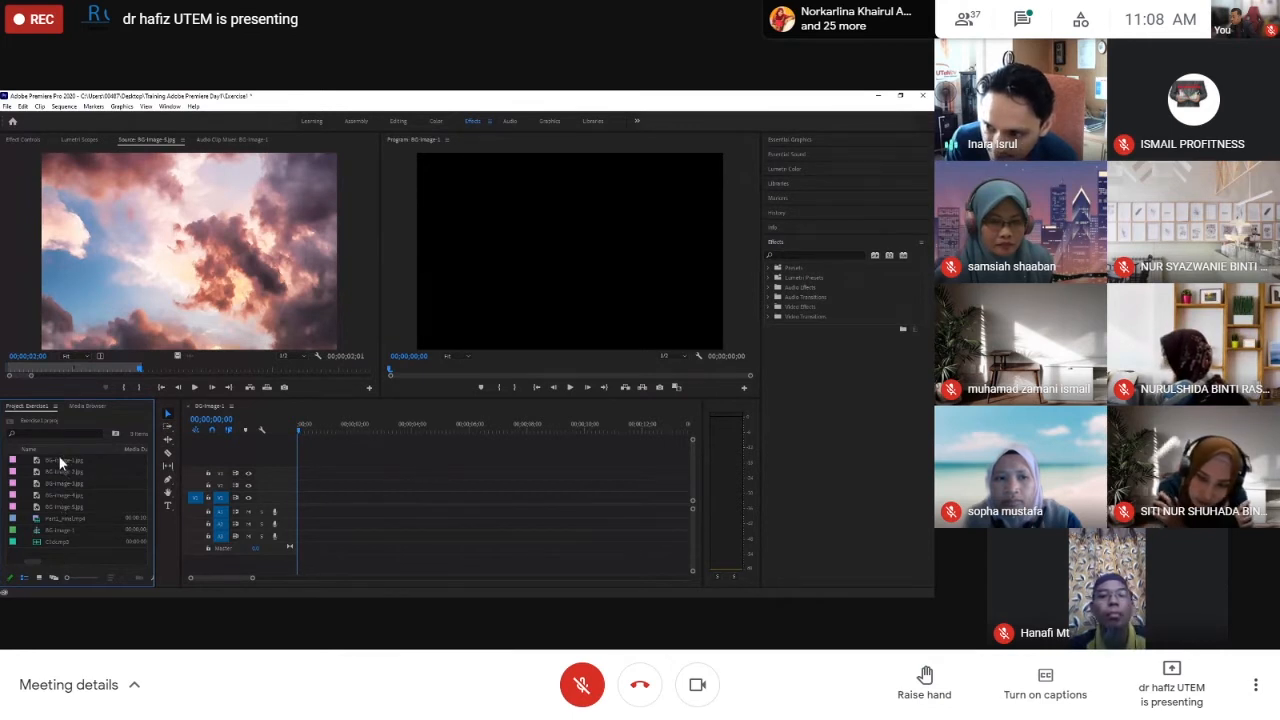
Rename the BG-image-1 sequence in the project as Exercise1
{"action": "left_click", "coordinate": [49, 530]}
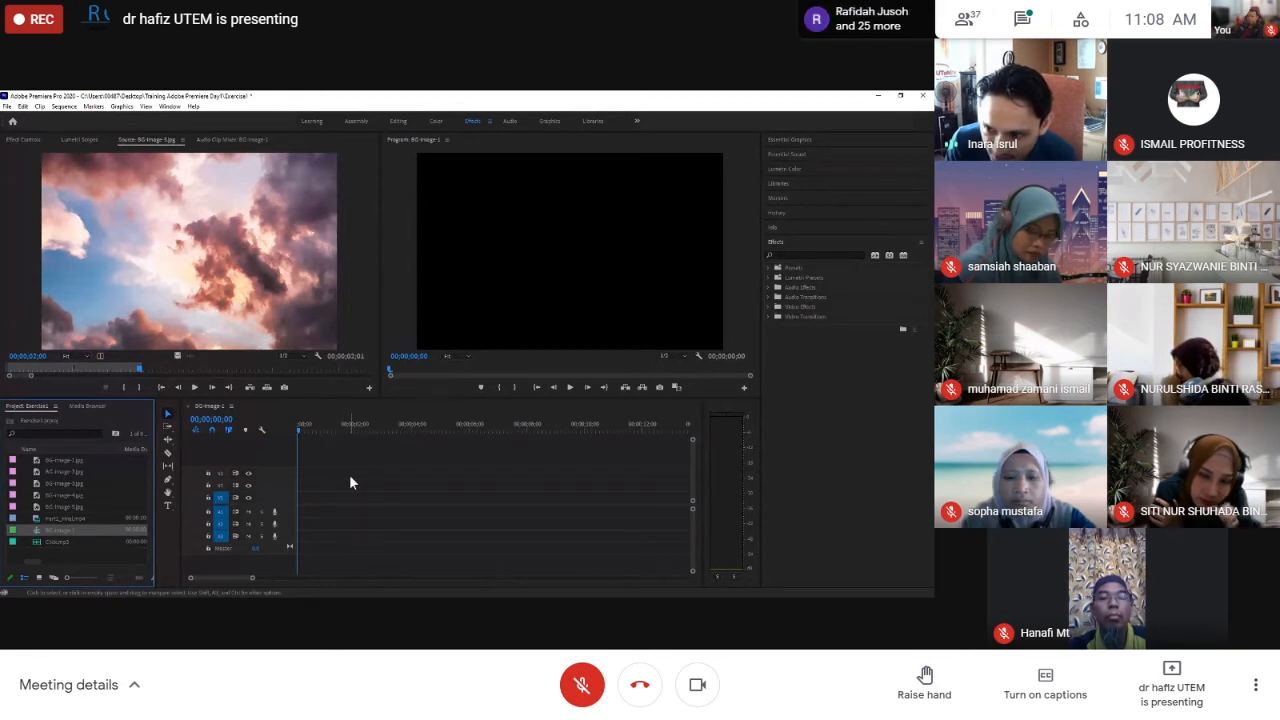
{"action": "left_click", "coordinate": [47, 529]}
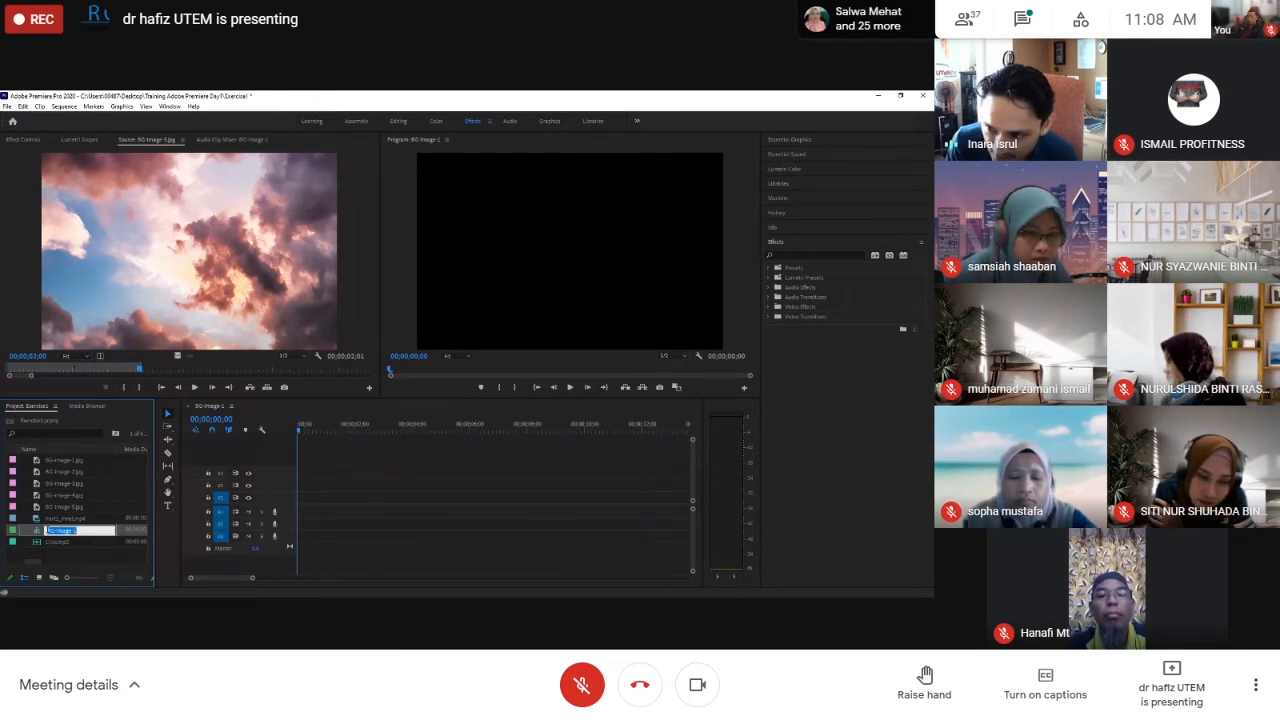
{"action": "type", "text": "Exerc"}
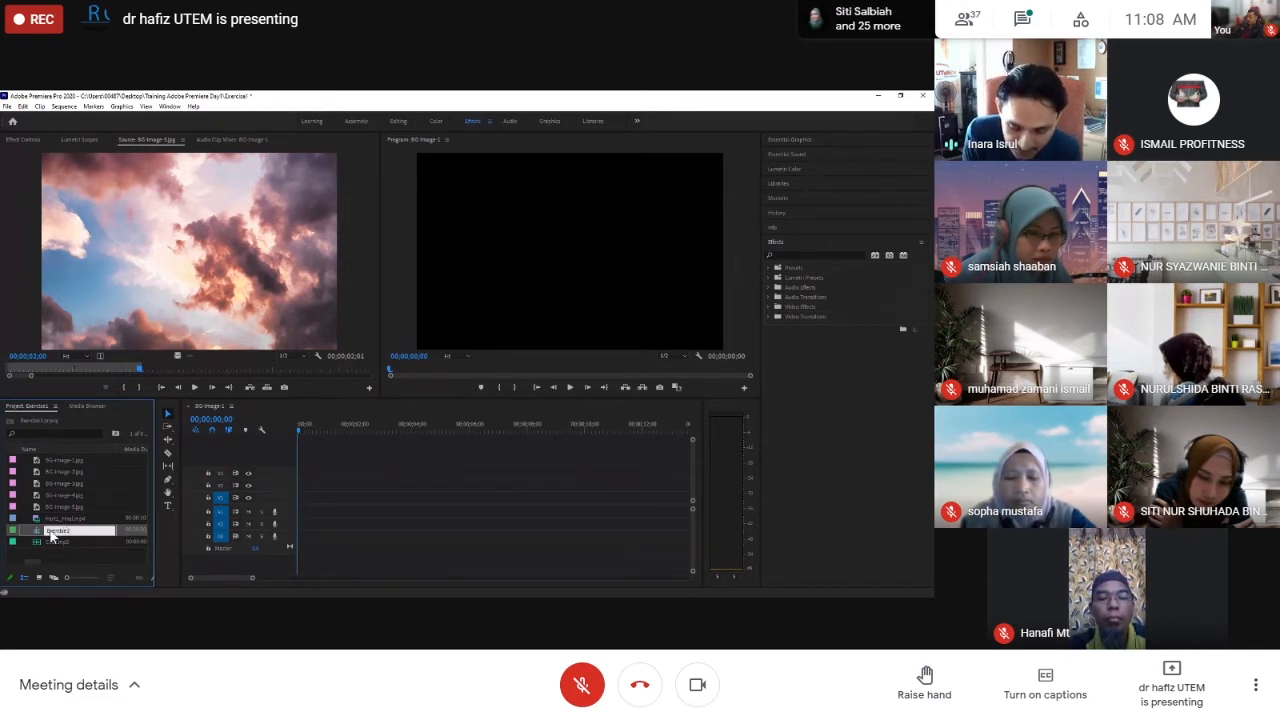
{"action": "key", "text": "Return"}
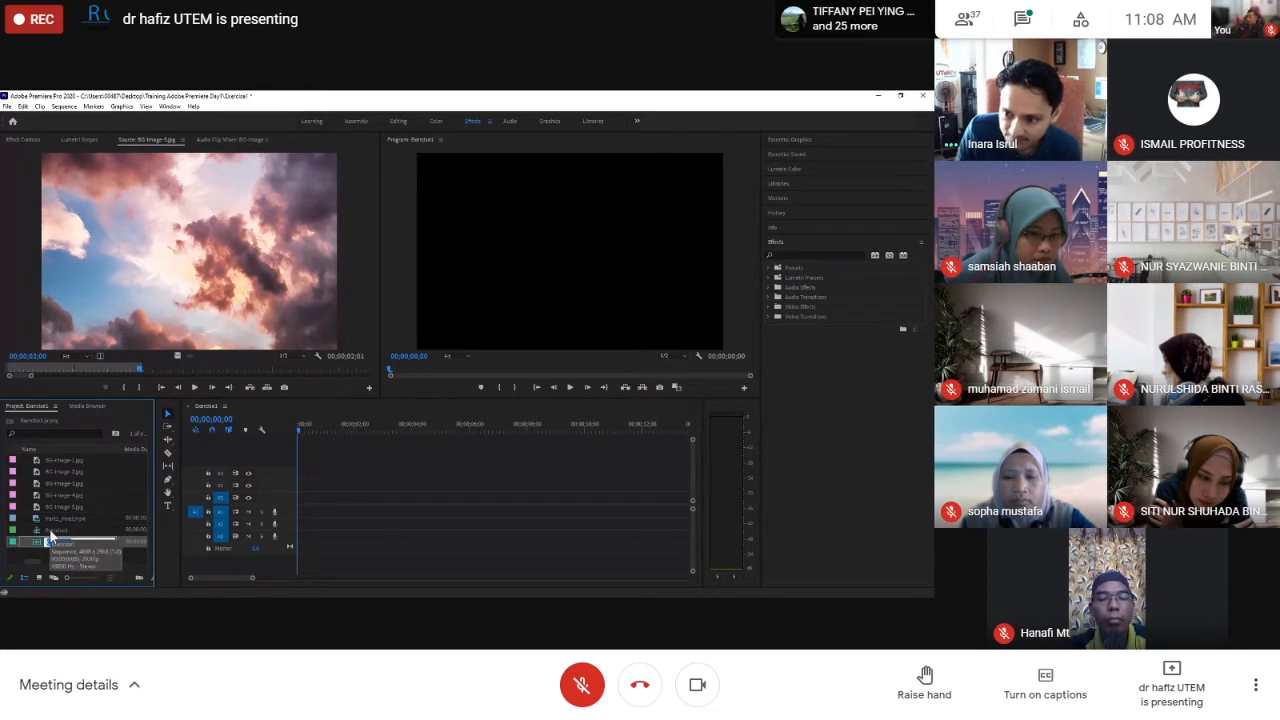
{"action": "left_click", "coordinate": [62, 560]}
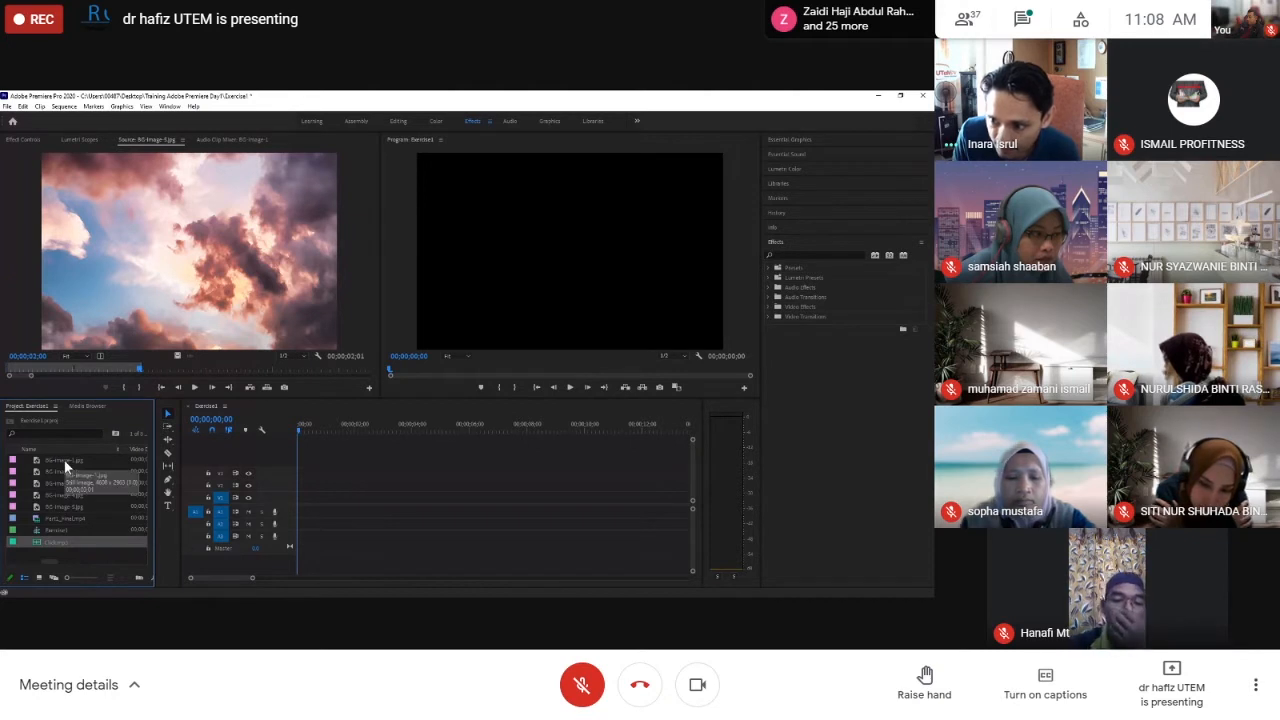
Load Part1_Final.mp4 into the Source monitor and preview the finished slide show
{"action": "double_click", "coordinate": [37, 521]}
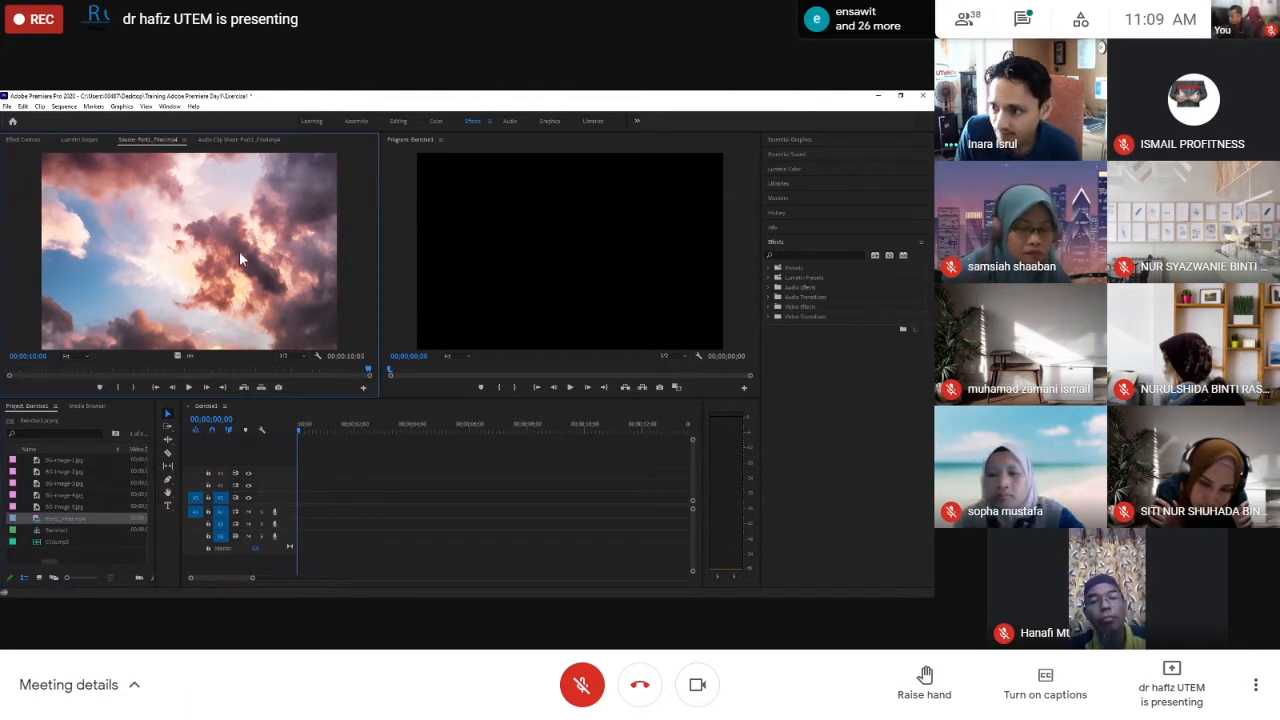
{"action": "left_click", "coordinate": [189, 387]}
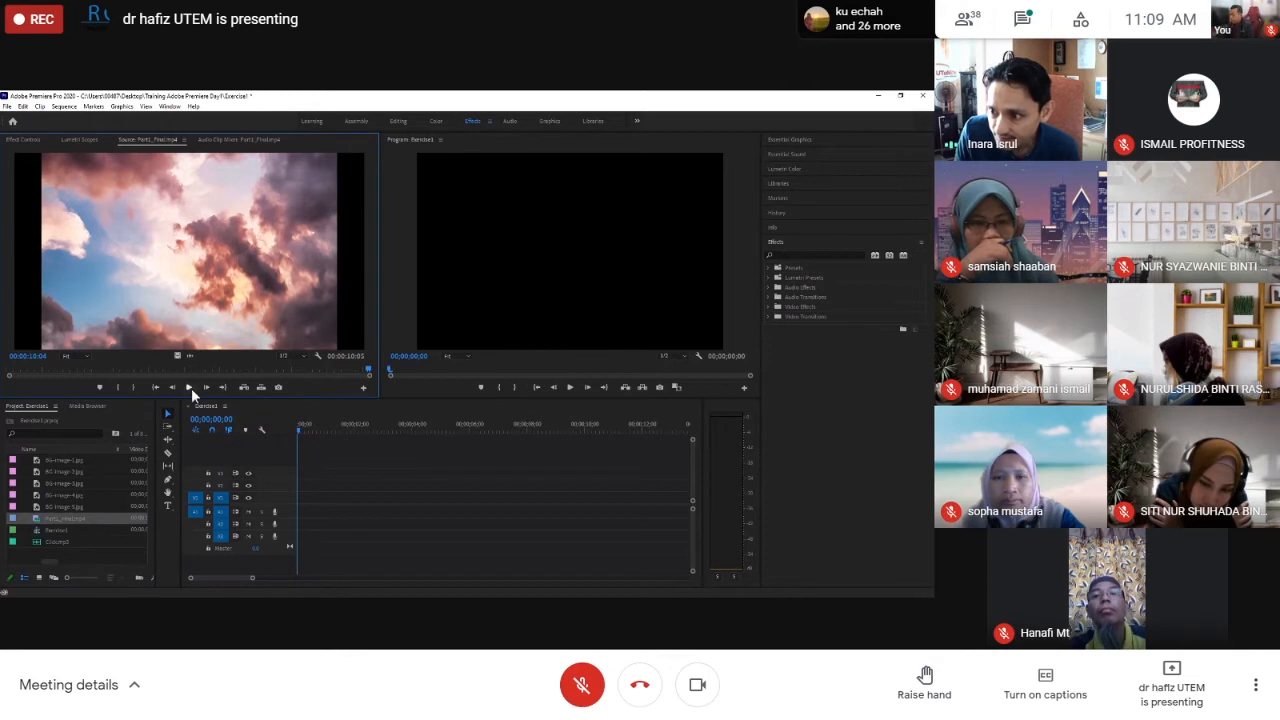
{"action": "left_click", "coordinate": [189, 388]}
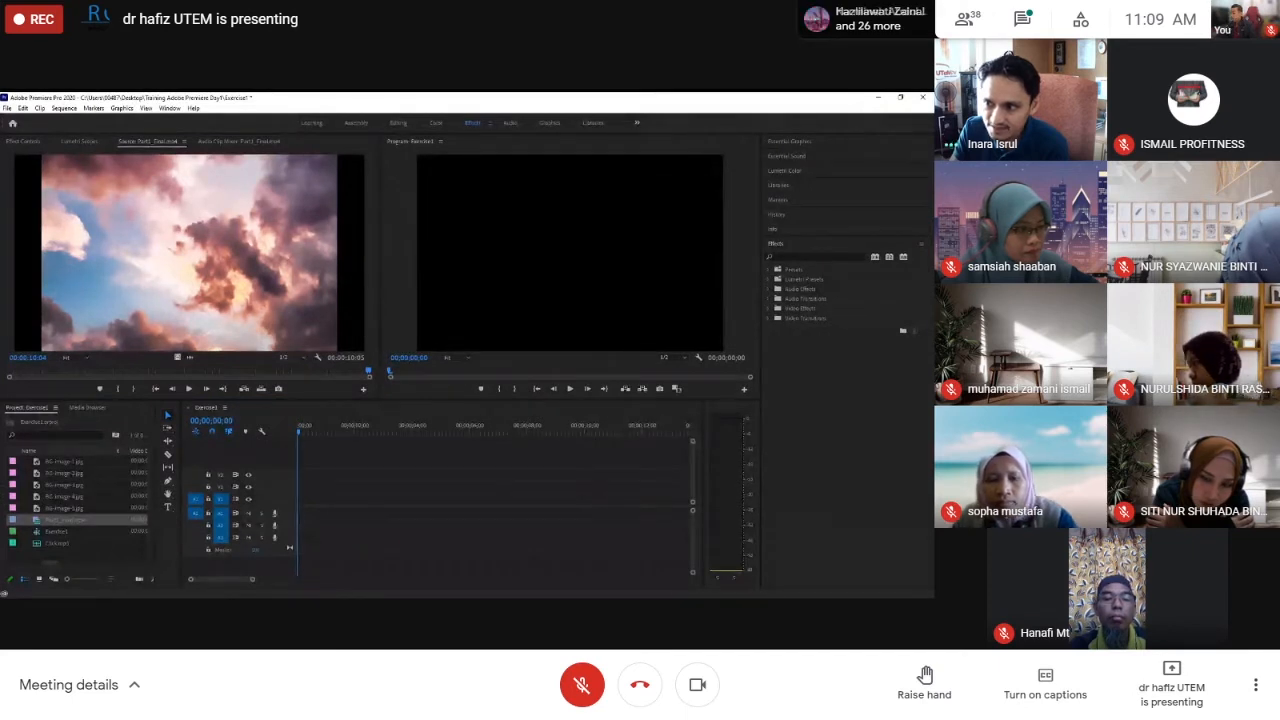
{"action": "left_click", "coordinate": [298, 384]}
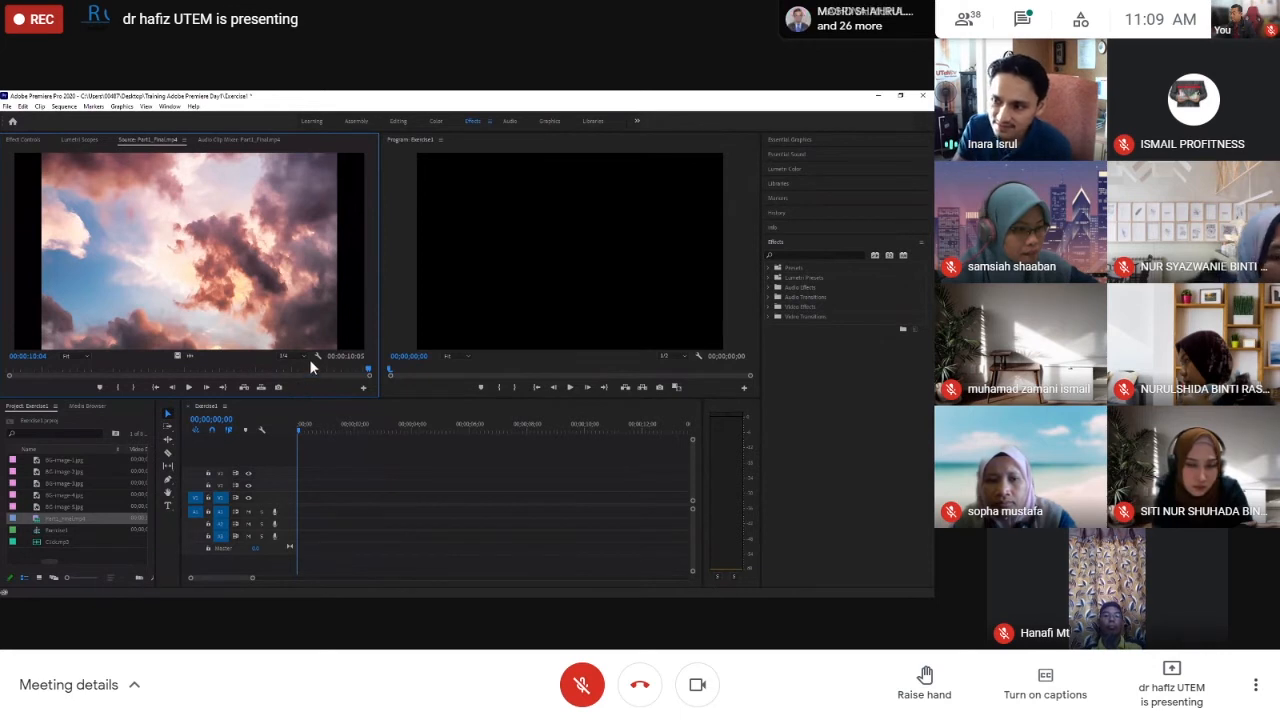
{"action": "left_click", "coordinate": [298, 378]}
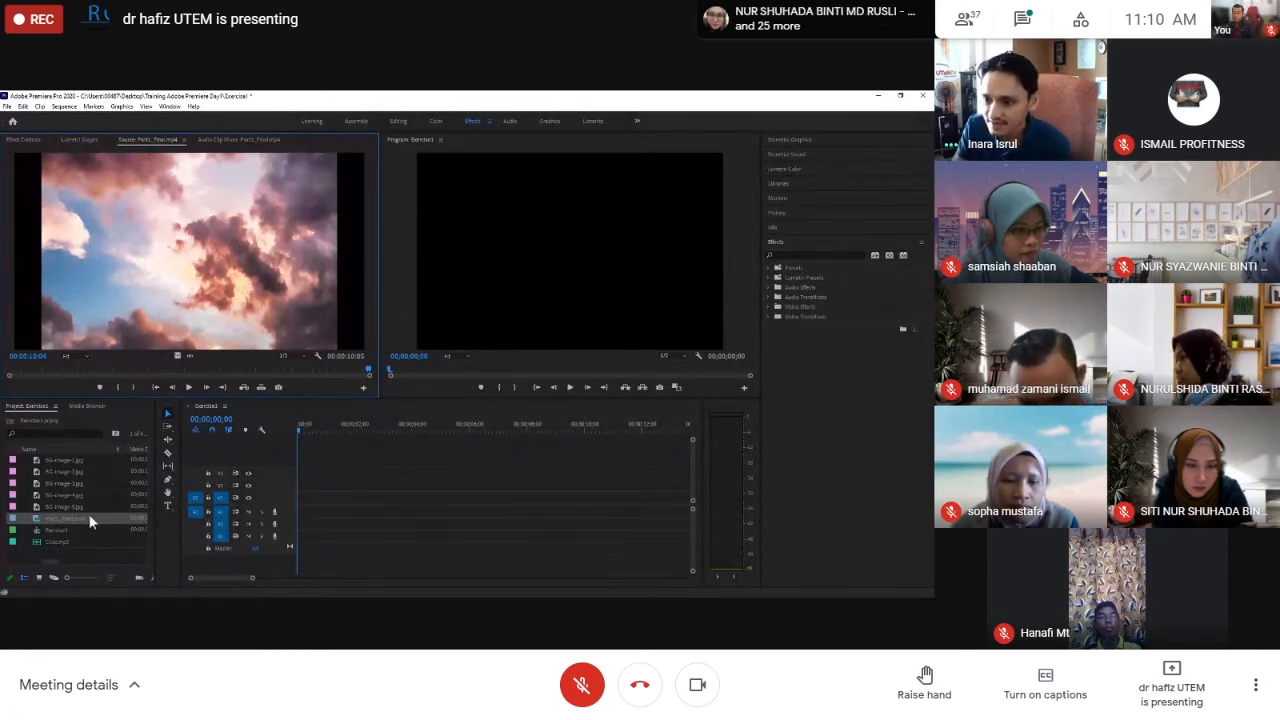
Load BG-image-1 into the Source monitor and place it on V1 at the start of the Exercise1 sequence
{"action": "left_click", "coordinate": [46, 460]}
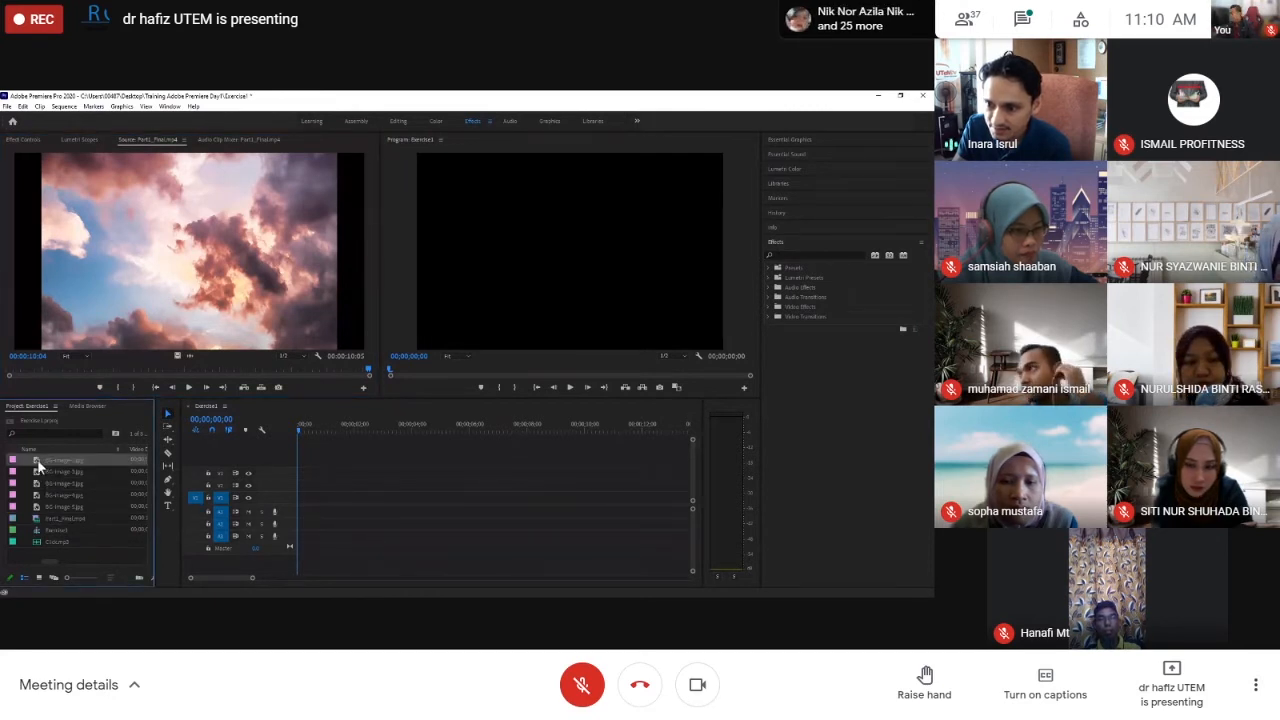
{"action": "double_click", "coordinate": [41, 460]}
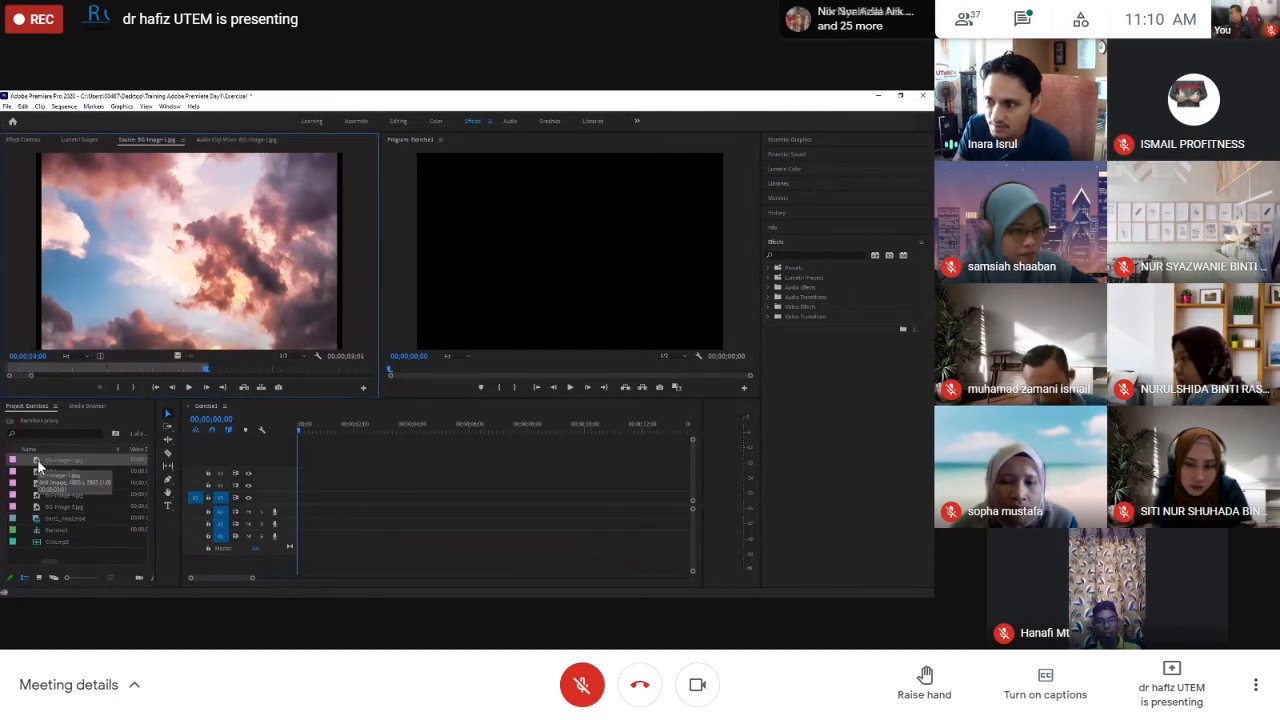
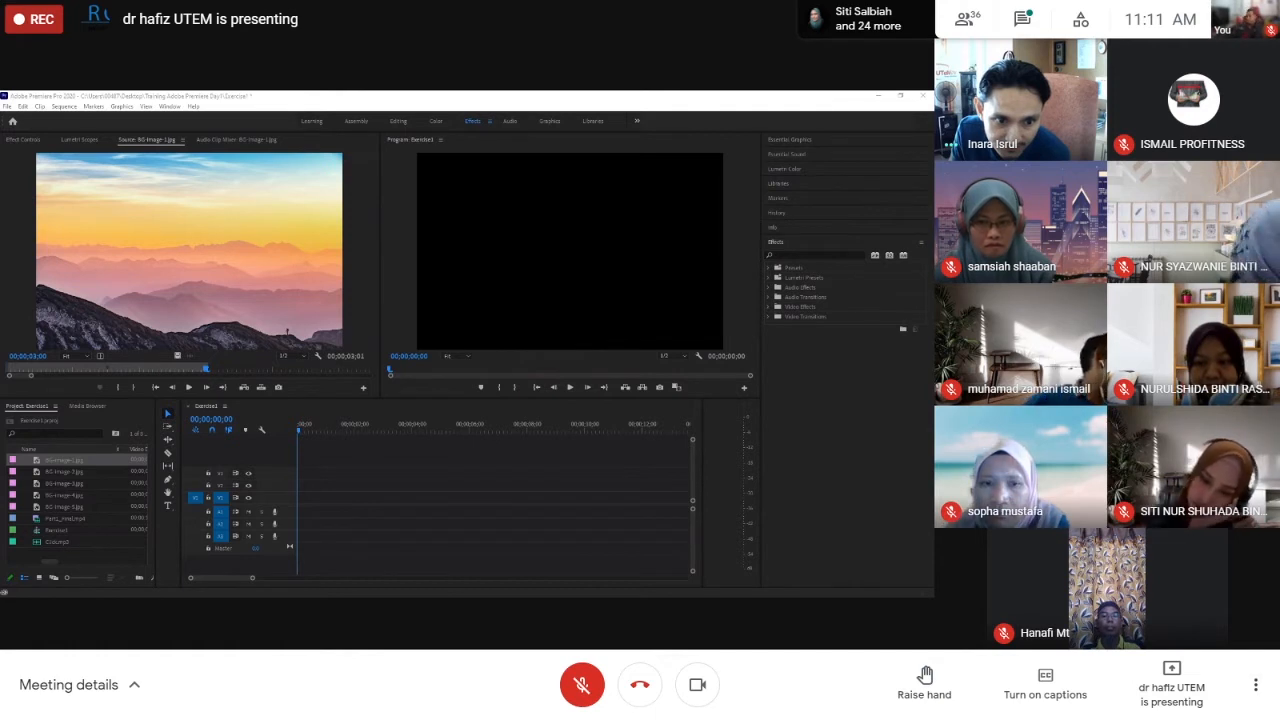
{"action": "key", "text": "alt+Tab"}
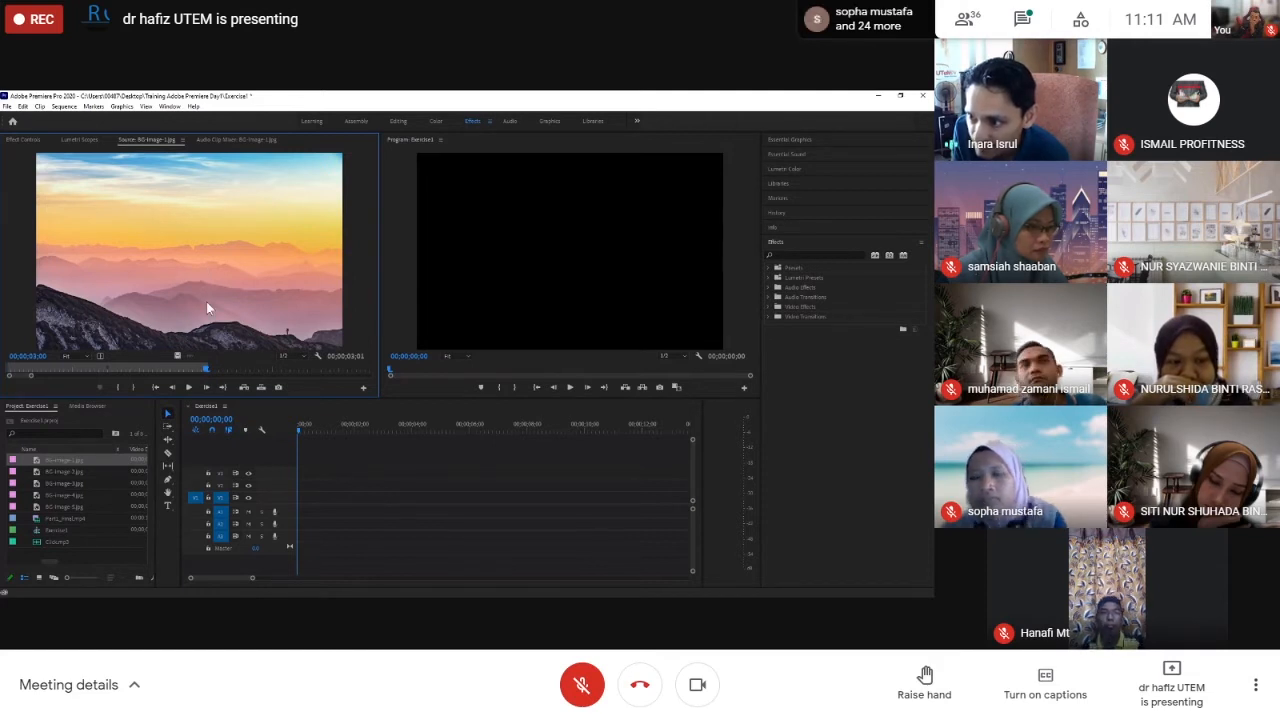
{"action": "left_click", "coordinate": [30, 356]}
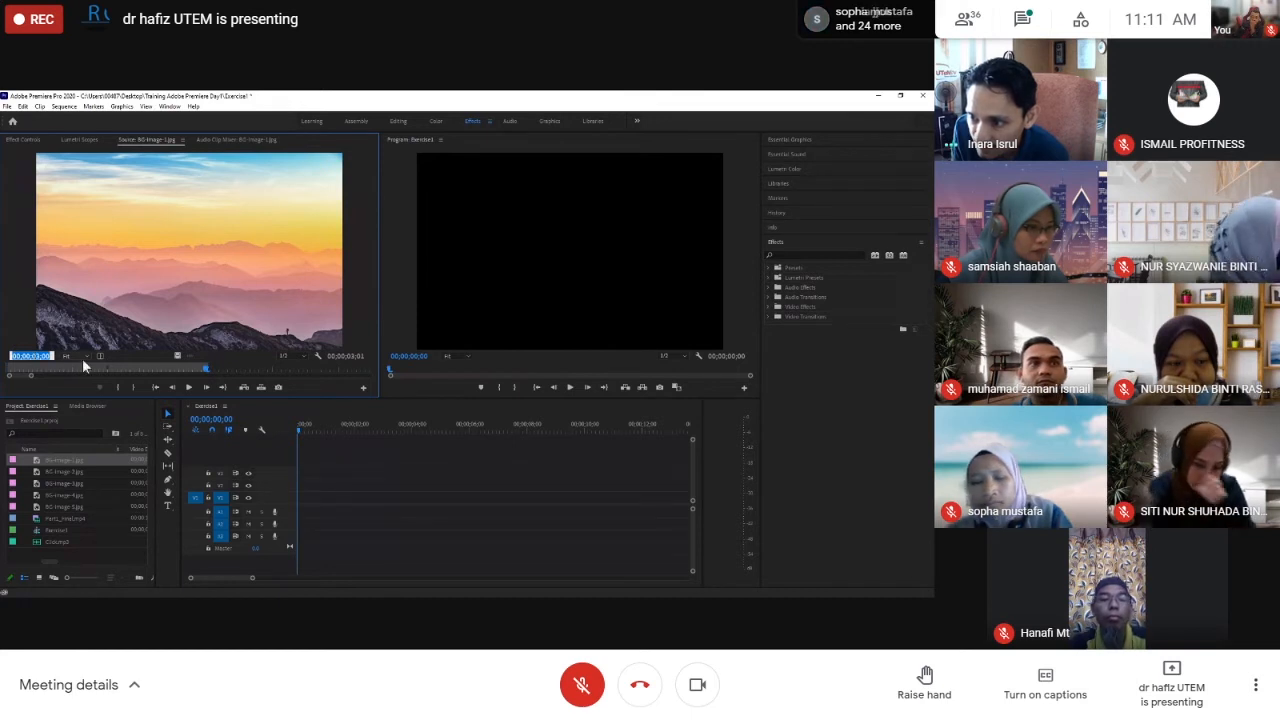
{"action": "left_click", "coordinate": [39, 356]}
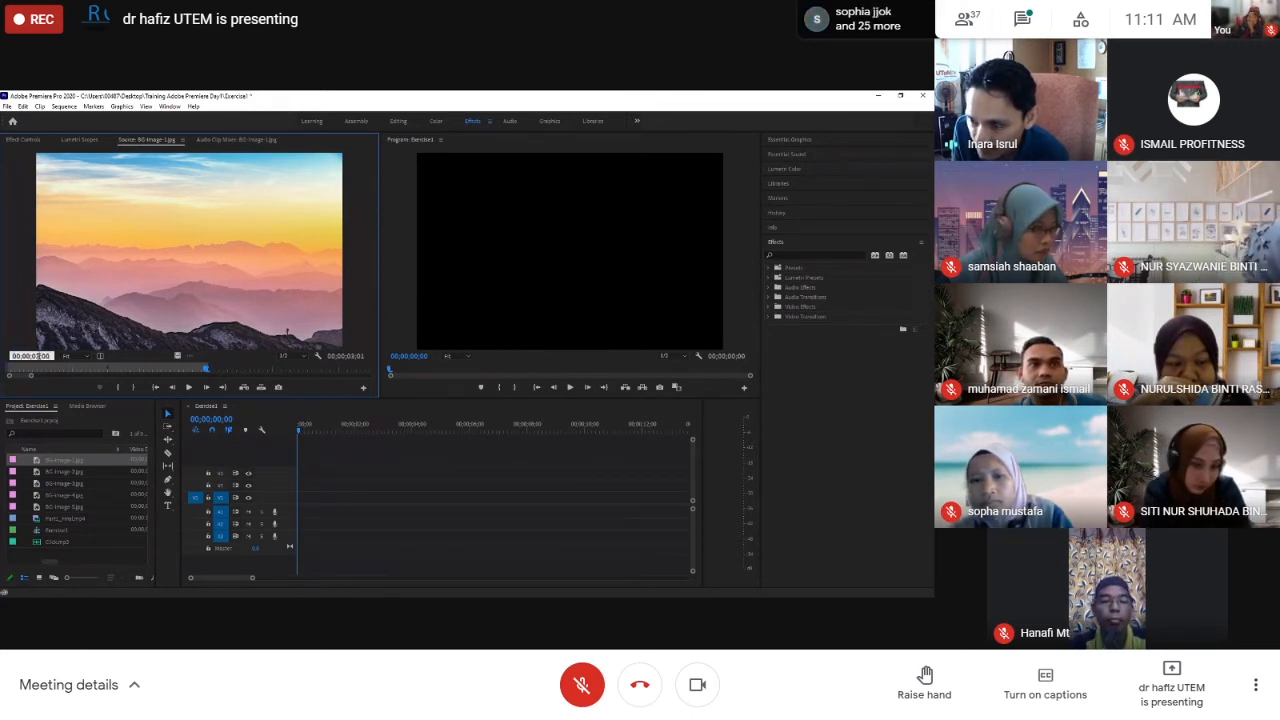
{"action": "left_click", "coordinate": [105, 361]}
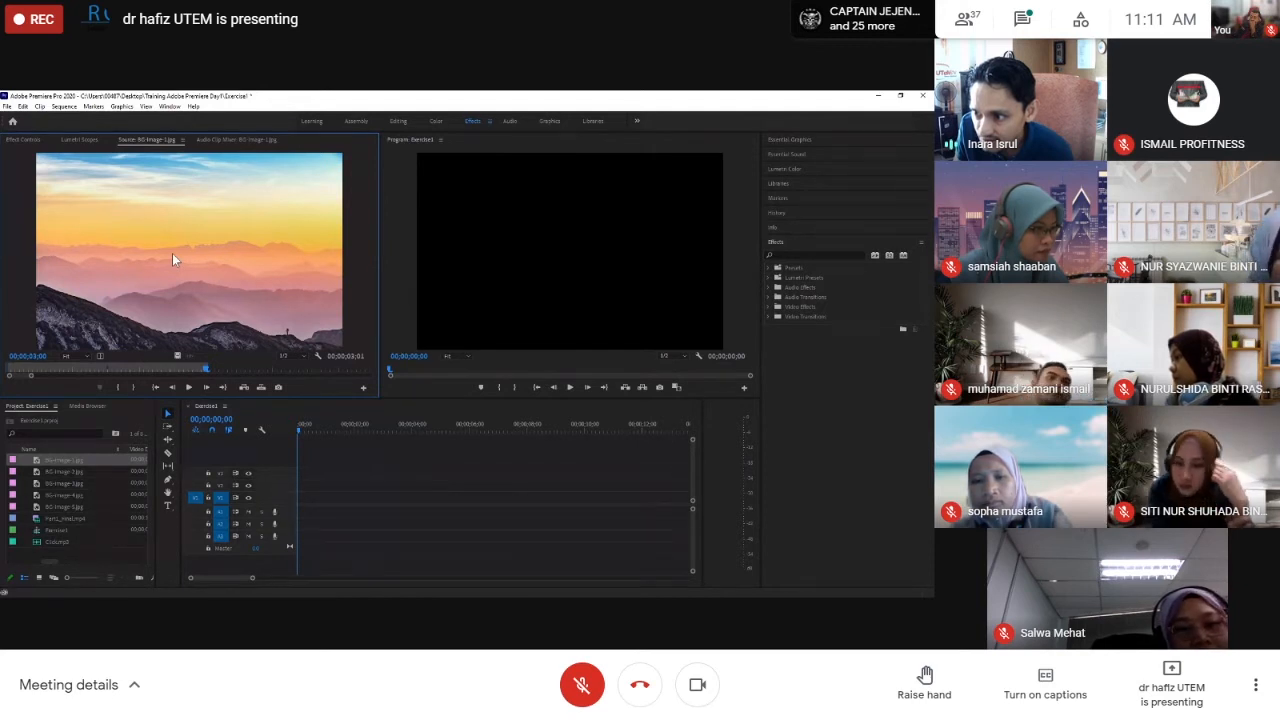
{"action": "left_click_drag", "start_coordinate": [212, 236], "coordinate": [269, 508]}
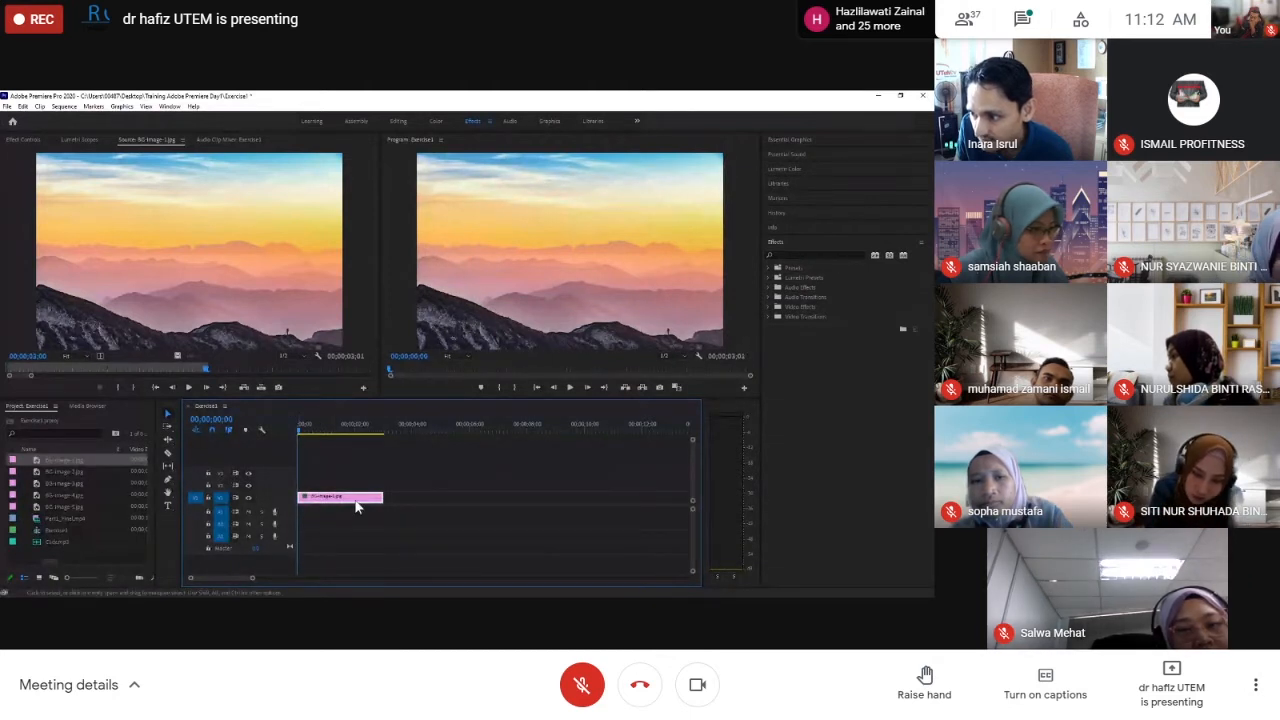
Load BG-image-2.jpg into the Source monitor and roughly adjust its Out point
{"action": "left_click", "coordinate": [49, 472]}
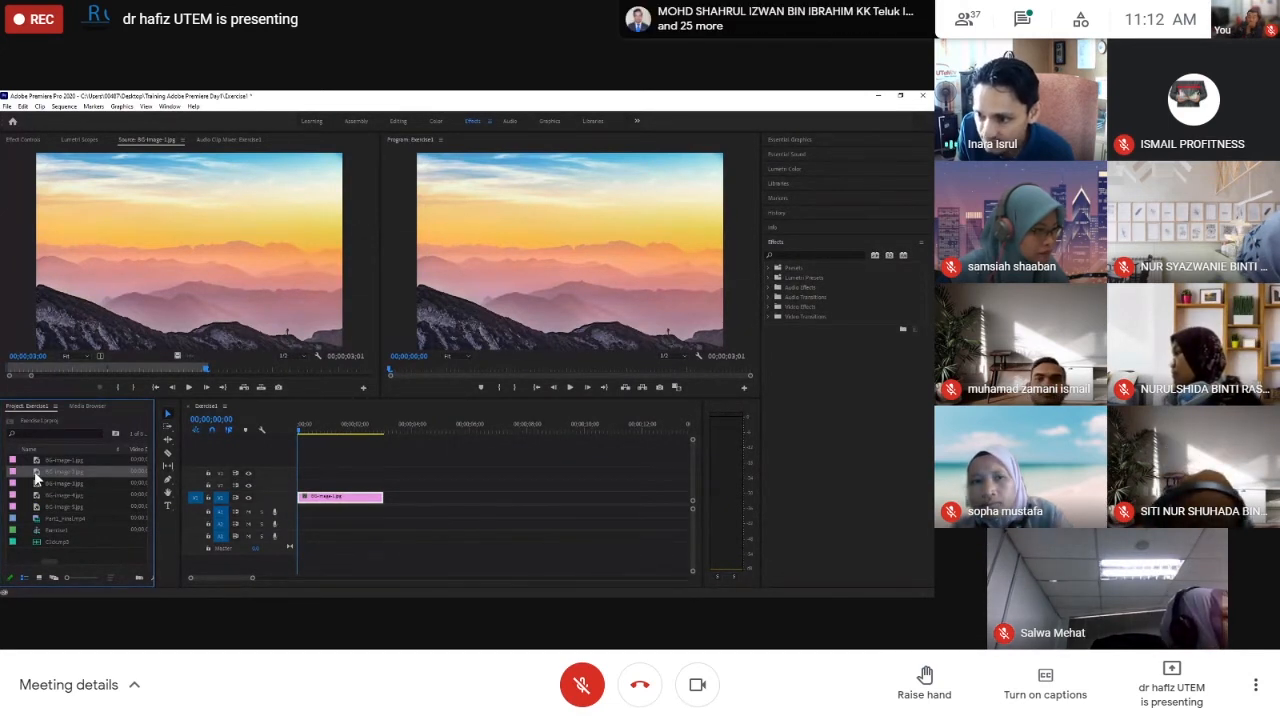
{"action": "double_click", "coordinate": [36, 478]}
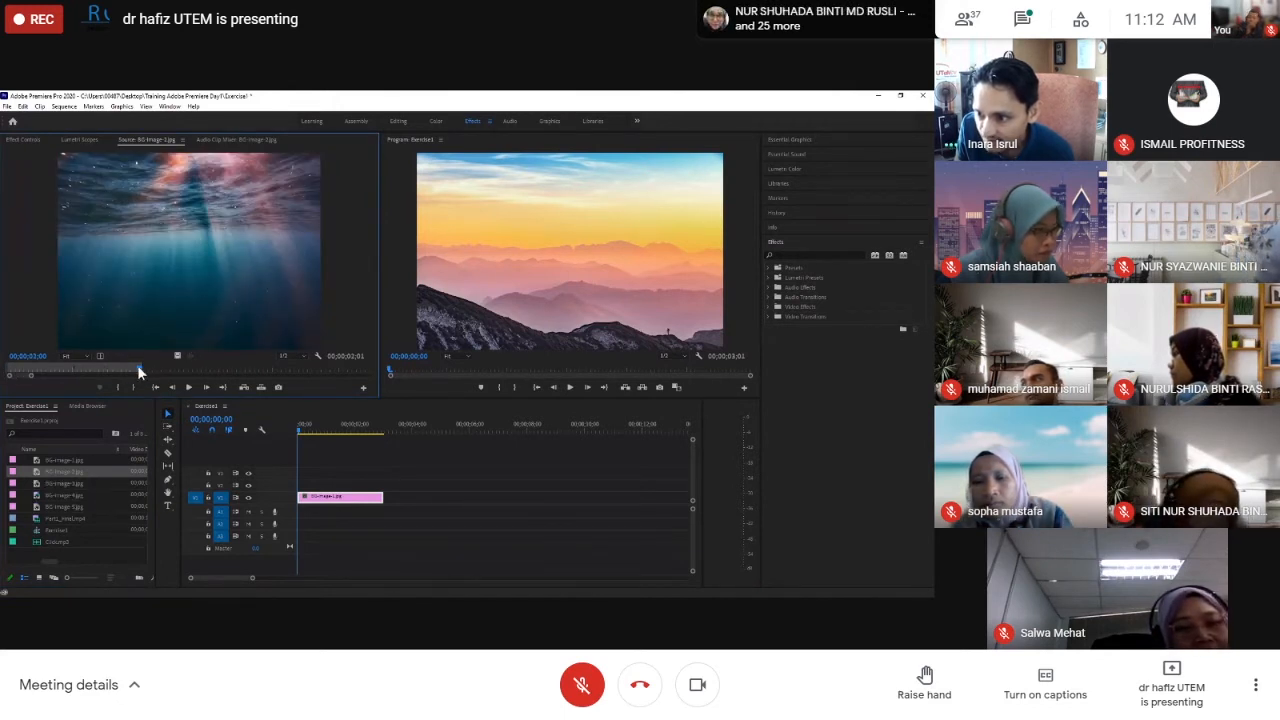
{"action": "left_click_drag", "start_coordinate": [141, 369], "coordinate": [381, 366]}
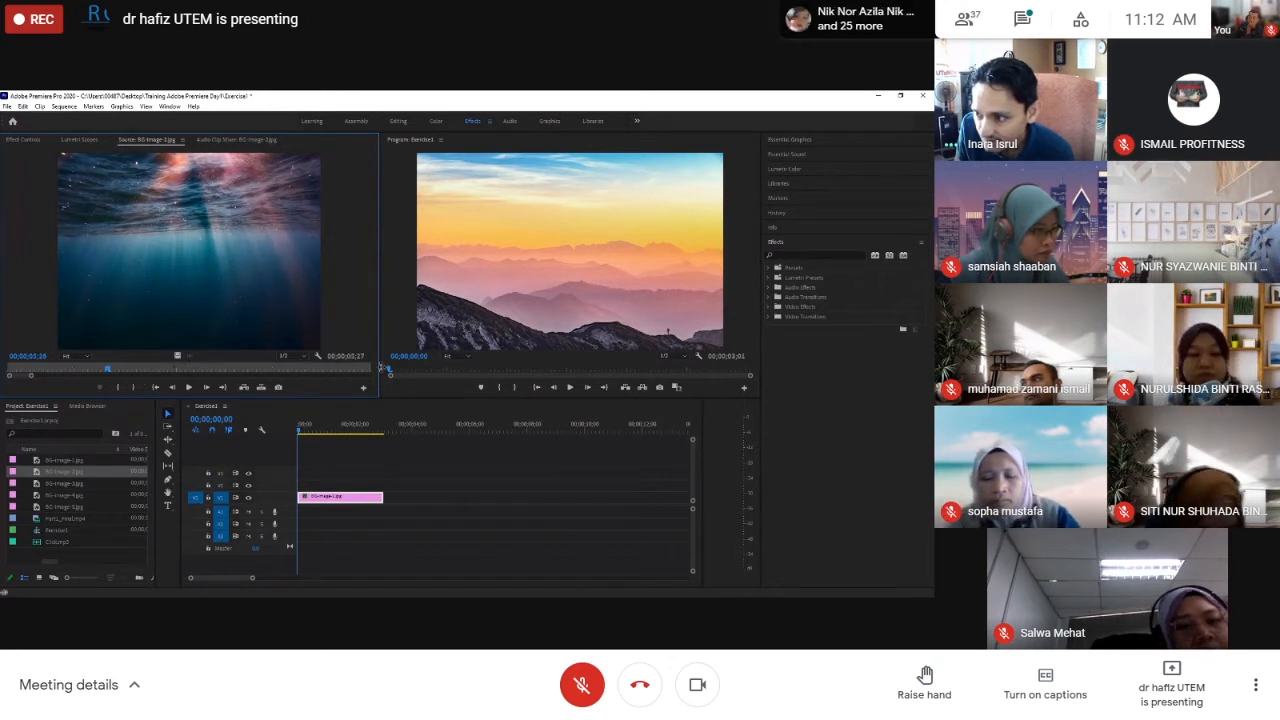
{"action": "left_click_drag", "start_coordinate": [381, 366], "coordinate": [258, 373]}
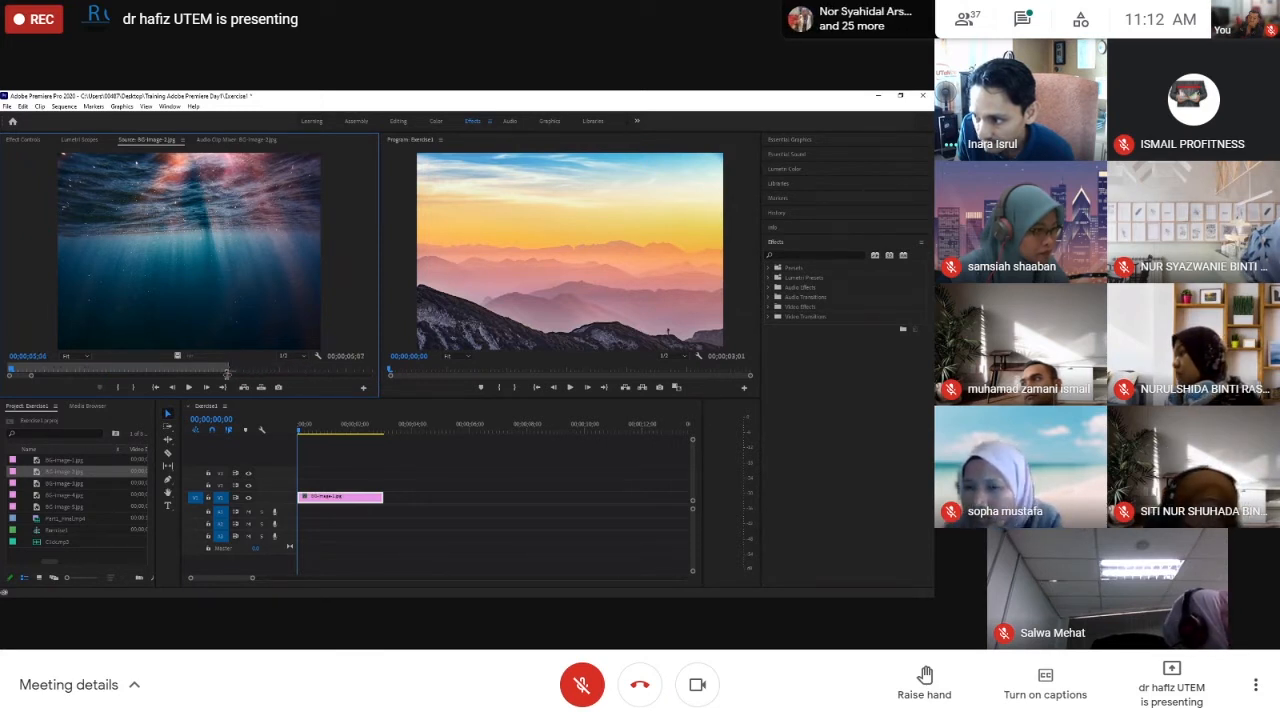
{"action": "left_click_drag", "start_coordinate": [228, 373], "coordinate": [212, 372]}
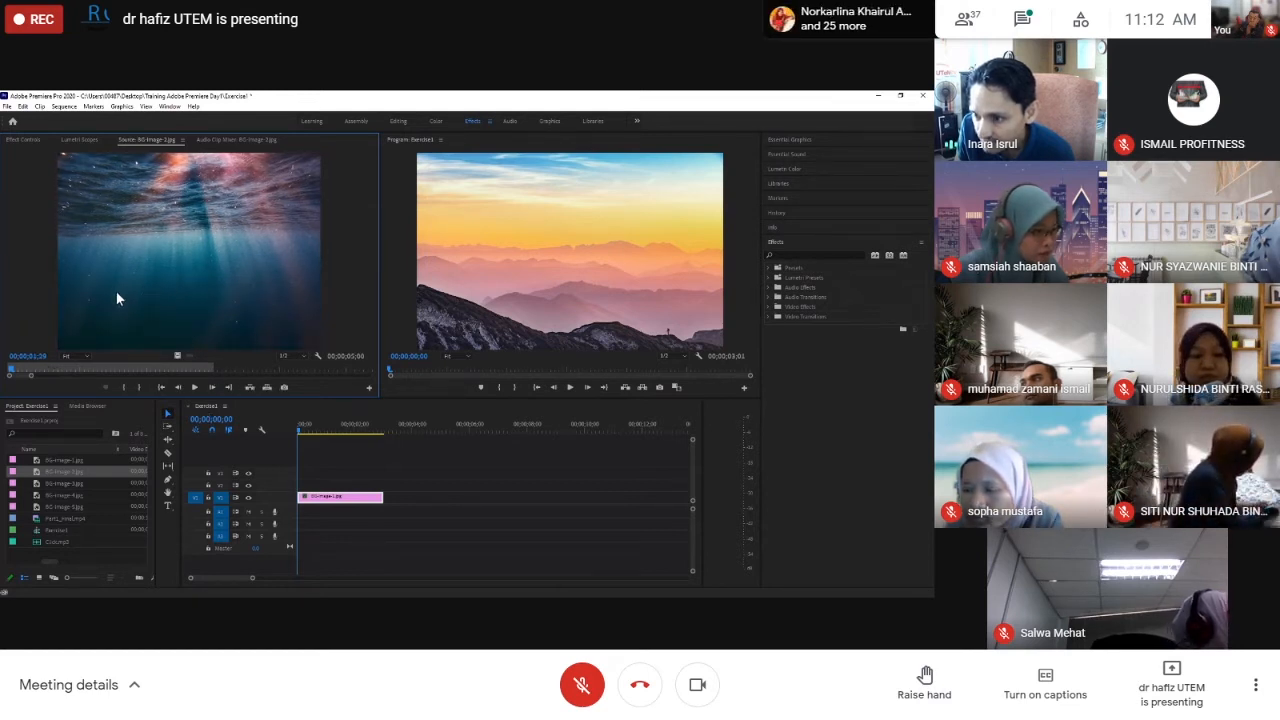
Set BG-image-2's Out point at 00;00;02;00 and place the trimmed image on V1 directly after BG-image-1
{"action": "left_click", "coordinate": [30, 356]}
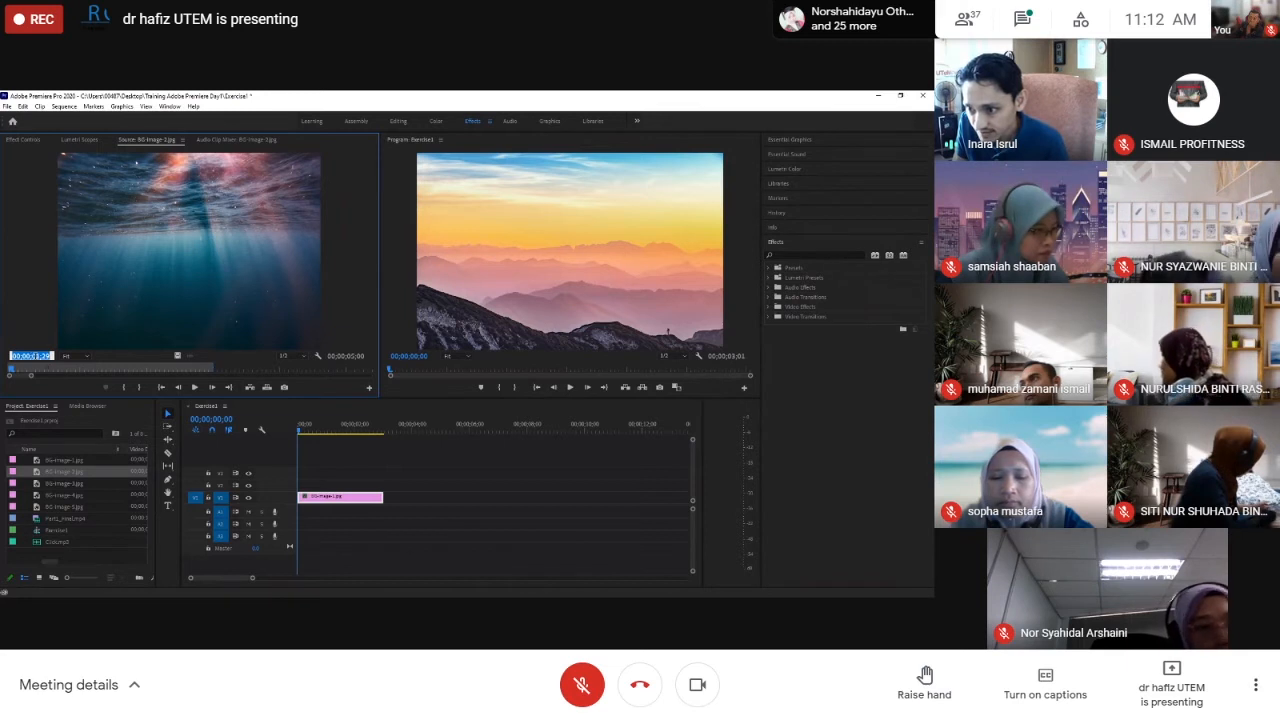
{"action": "left_click", "coordinate": [46, 356]}
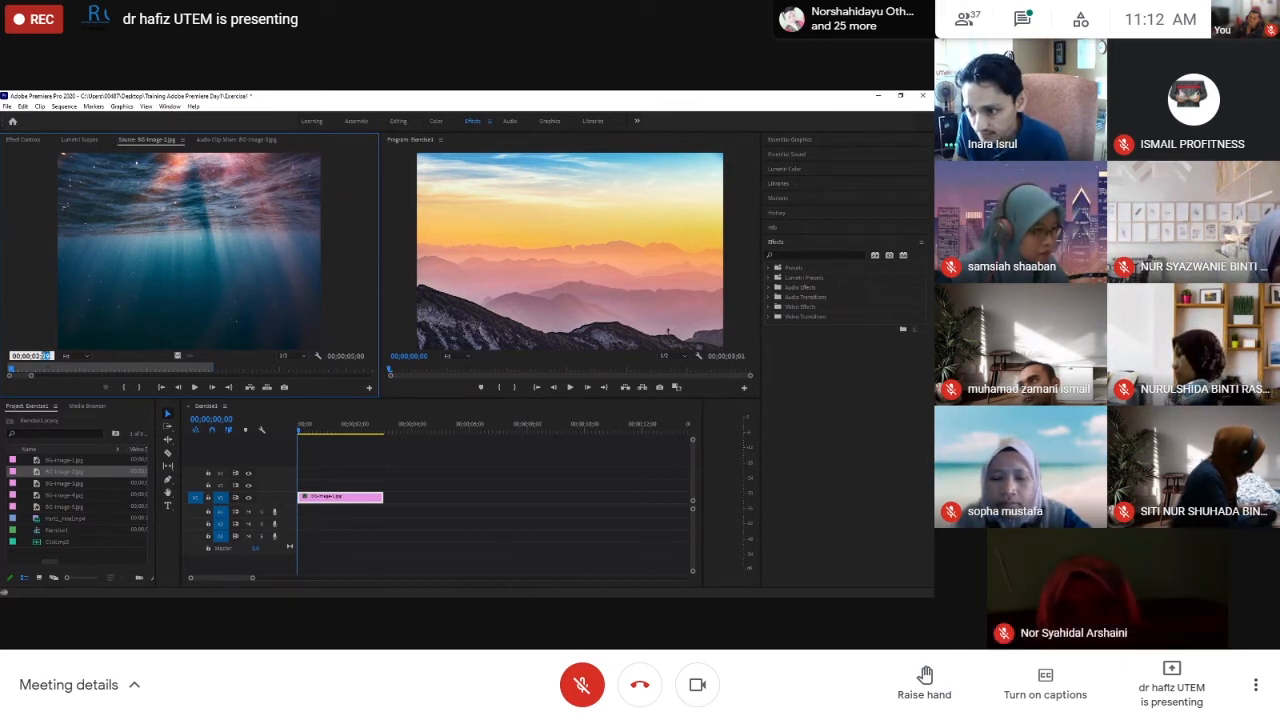
{"action": "type", "text": "0"}
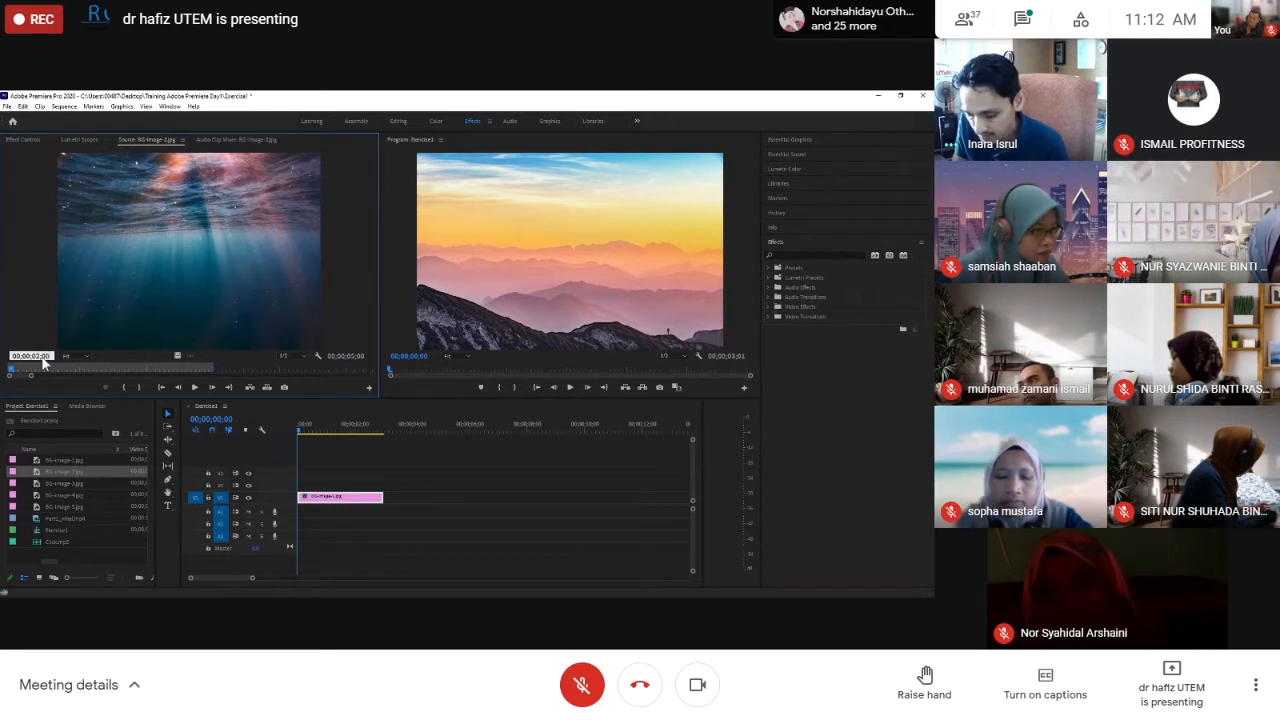
{"action": "key", "text": "Return"}
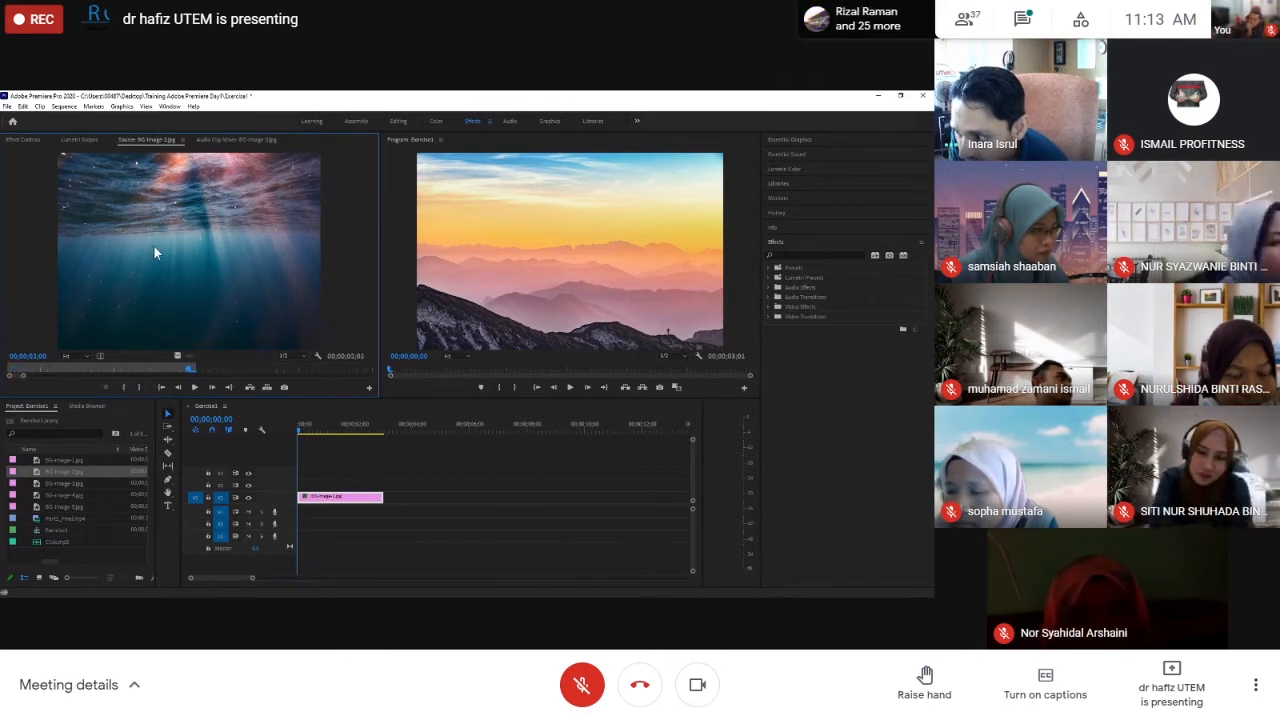
{"action": "mouse_move", "coordinate": [154, 246]}
{"action": "left_mouse_down"}
{"action": "mouse_move", "coordinate": [340, 476]}
{"action": "mouse_move", "coordinate": [414, 513]}
{"action": "mouse_move", "coordinate": [395, 515]}
{"action": "left_mouse_up"}
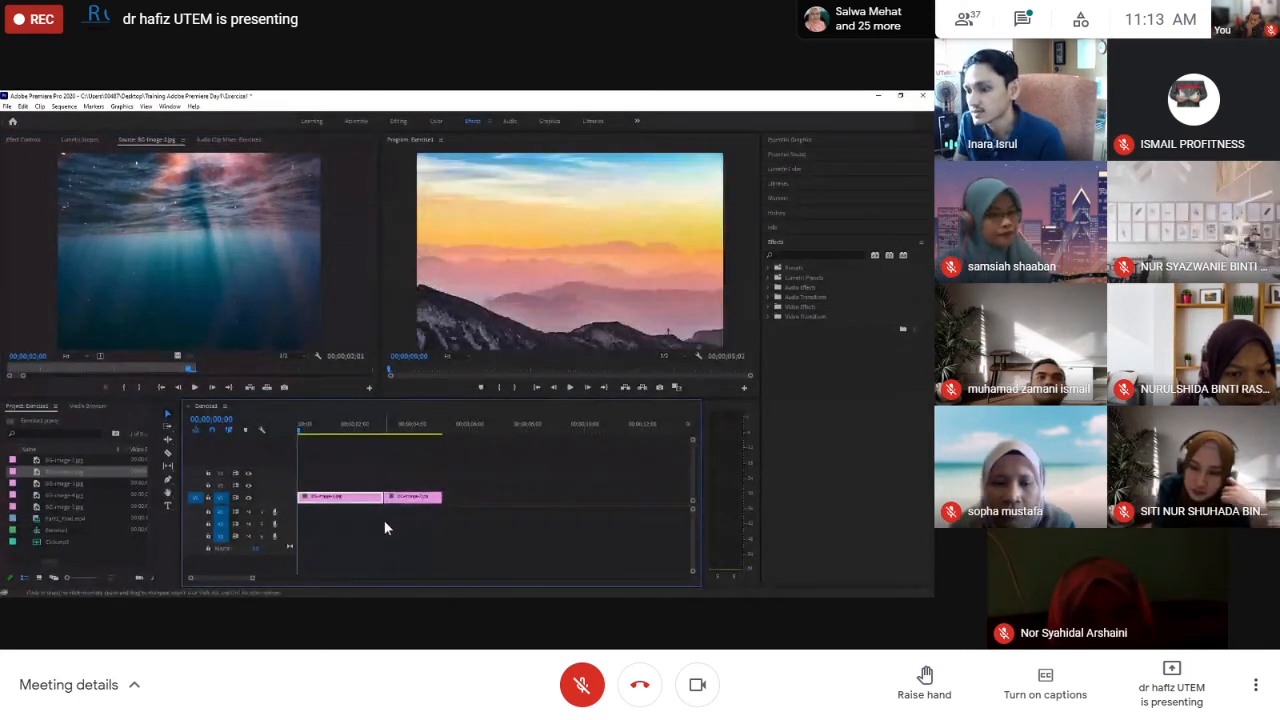
Add BG-image-3.jpg to V1 directly after BG-image-2 and trim its end to 00;00;07;00
{"action": "left_click", "coordinate": [36, 485]}
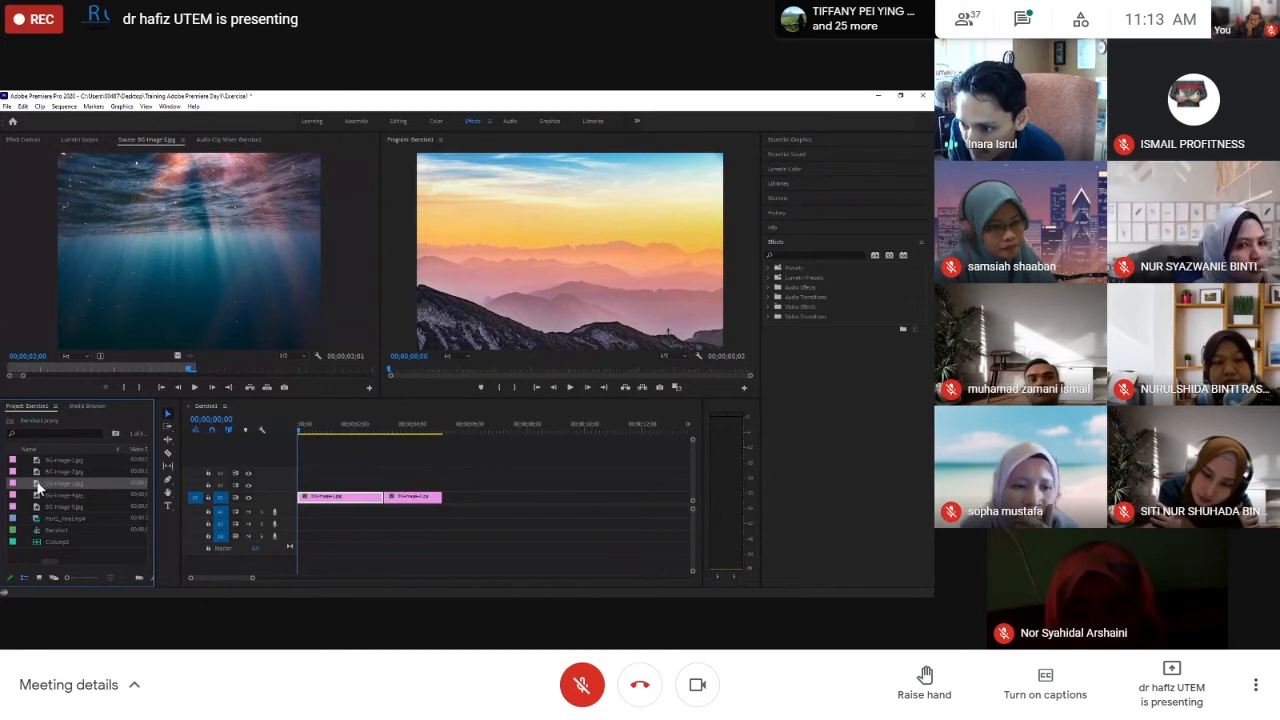
{"action": "left_click_drag", "start_coordinate": [36, 485], "coordinate": [446, 497]}
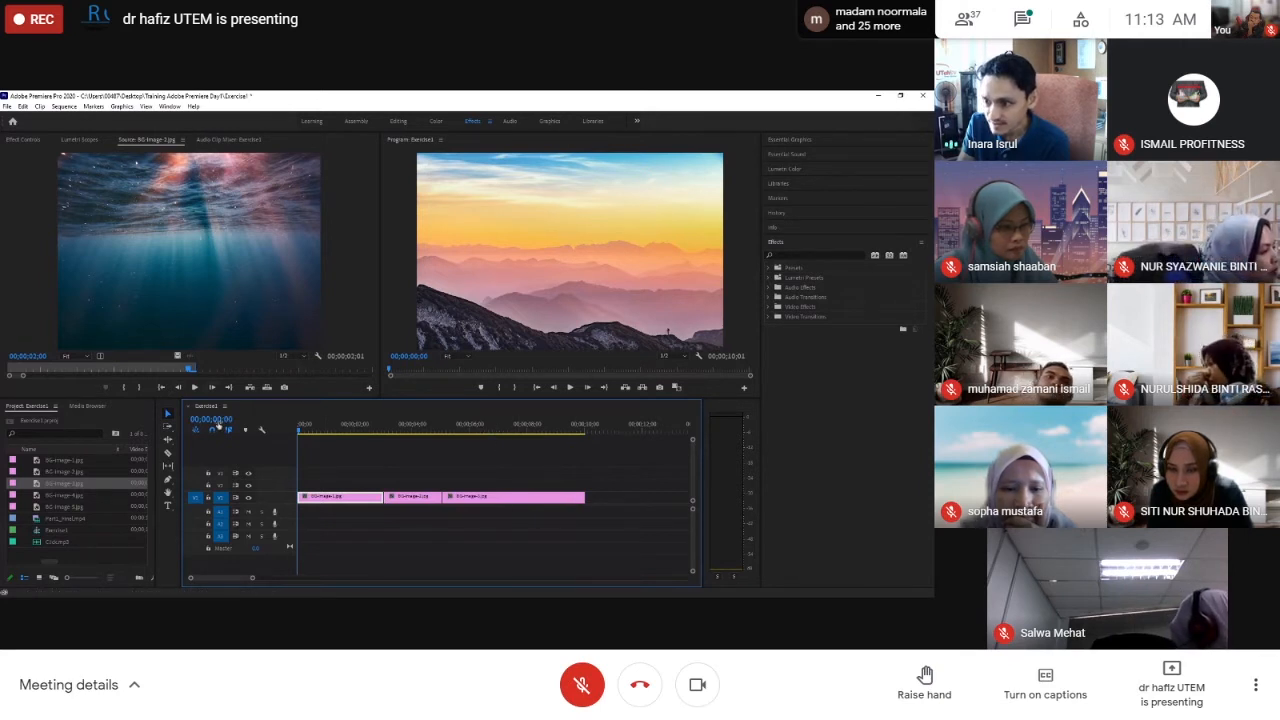
{"action": "left_click", "coordinate": [218, 421]}
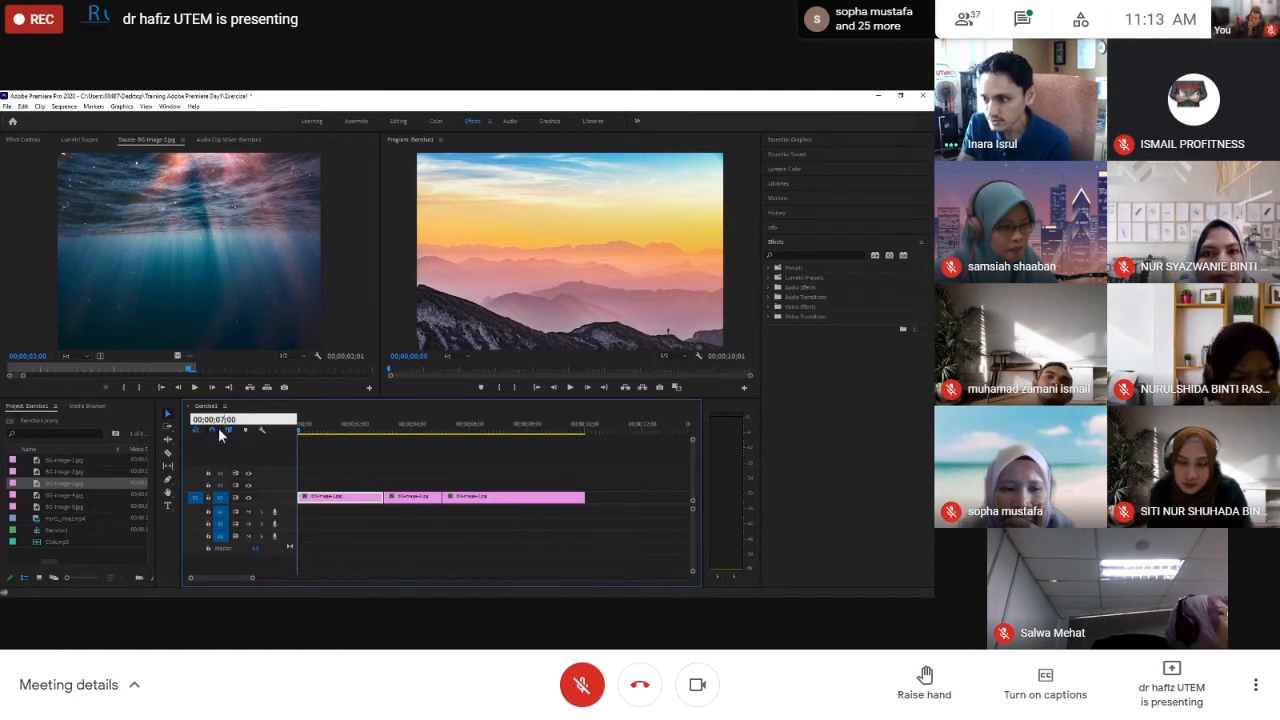
{"action": "key", "text": "Return"}
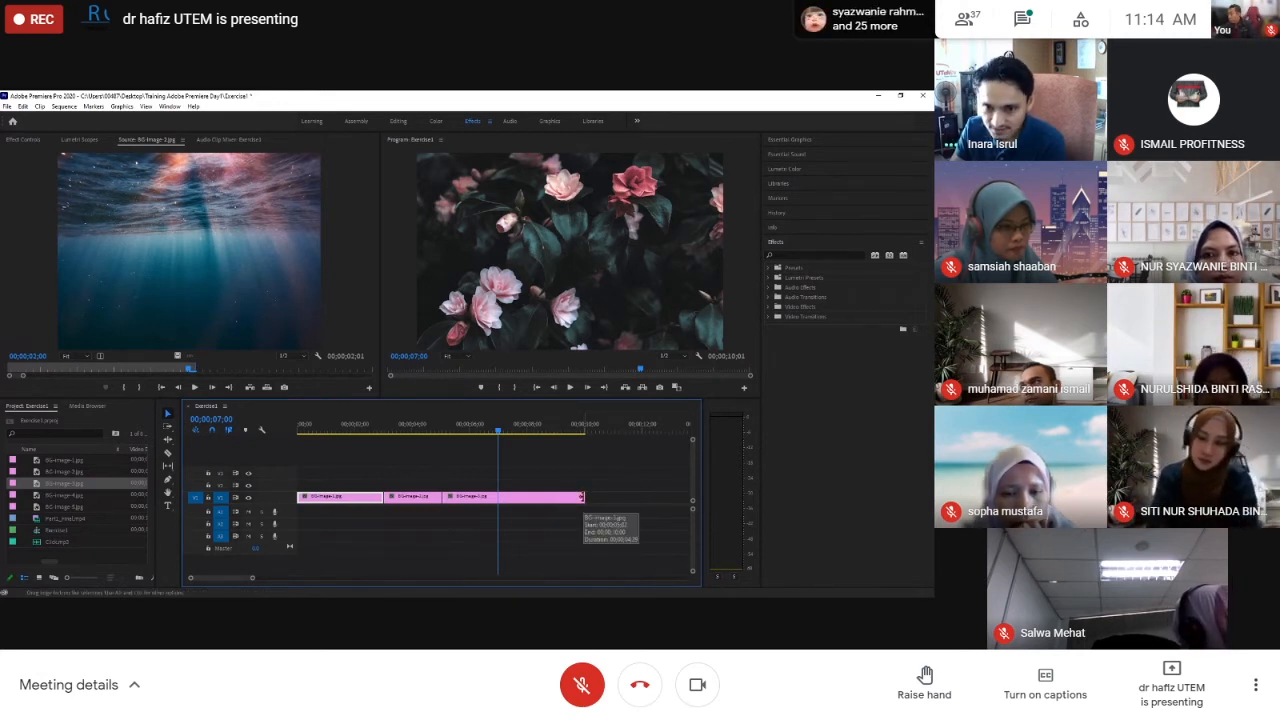
{"action": "left_click_drag", "start_coordinate": [582, 497], "coordinate": [494, 500]}
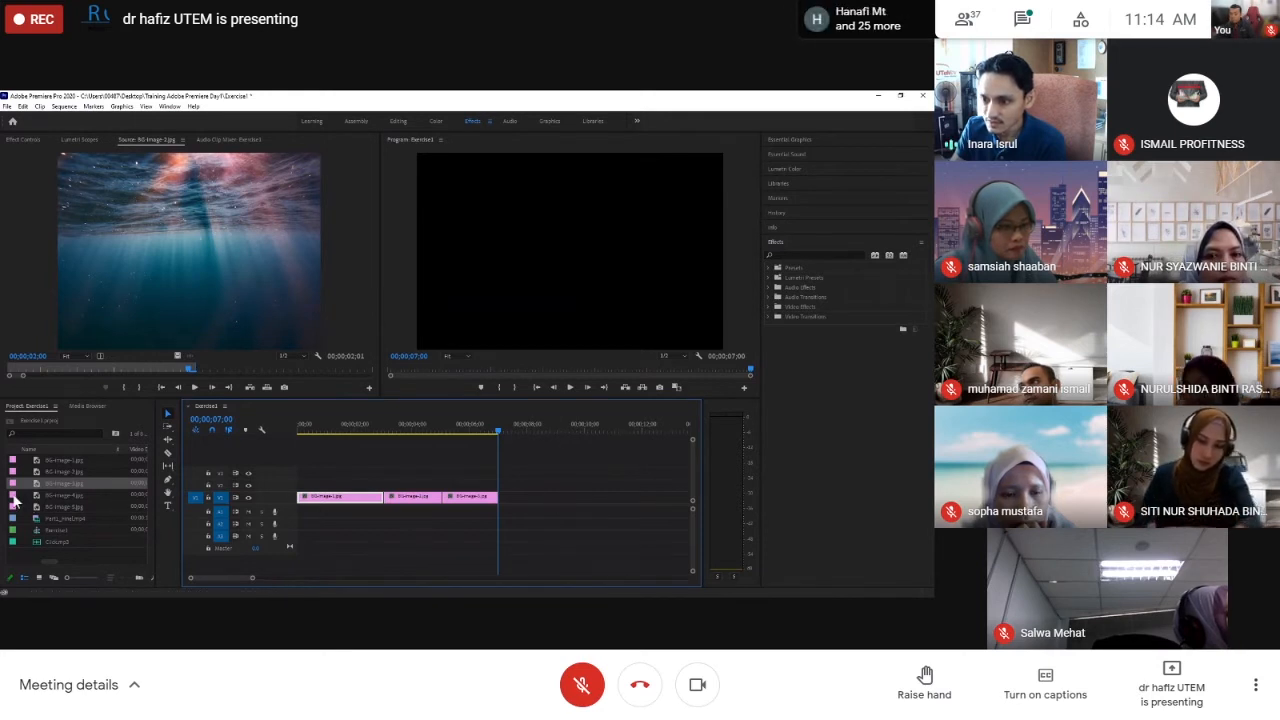
Add BG-image-4.jpg to V1 directly after BG-image-3 and trim its end to 00;00;09;00
{"action": "left_click_drag", "start_coordinate": [14, 500], "coordinate": [506, 500]}
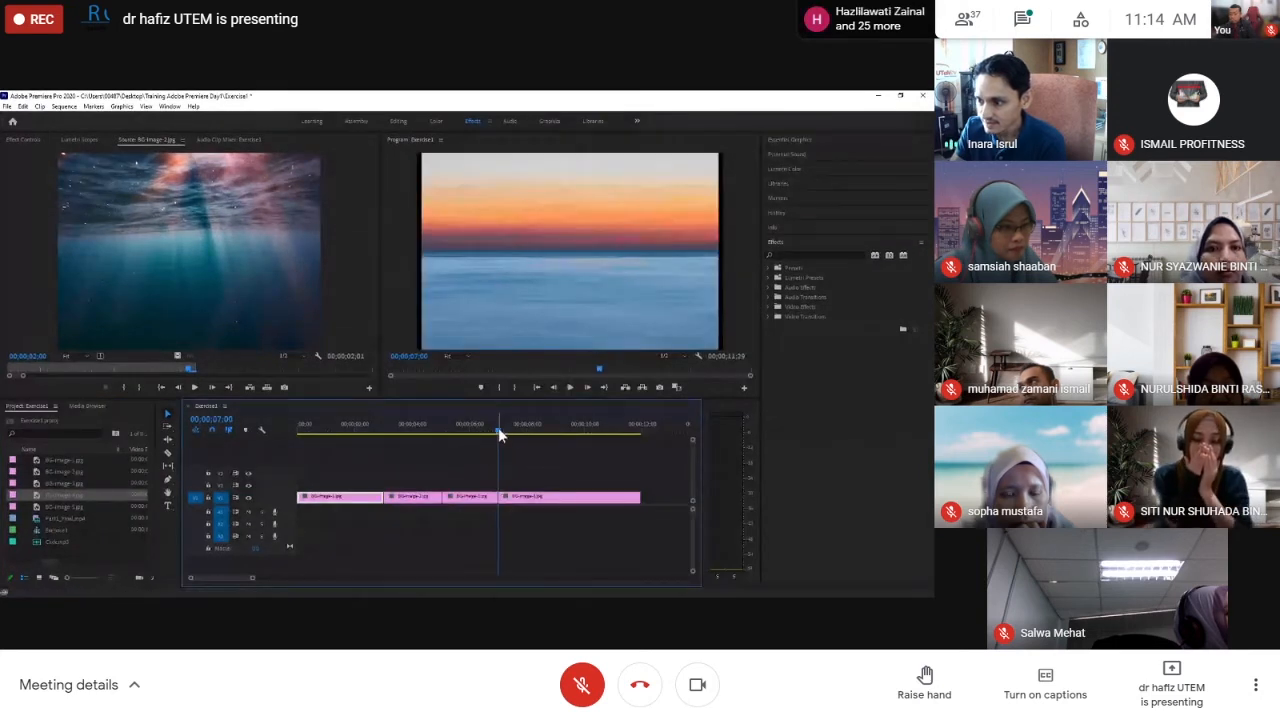
{"action": "left_click_drag", "start_coordinate": [498, 427], "coordinate": [556, 435]}
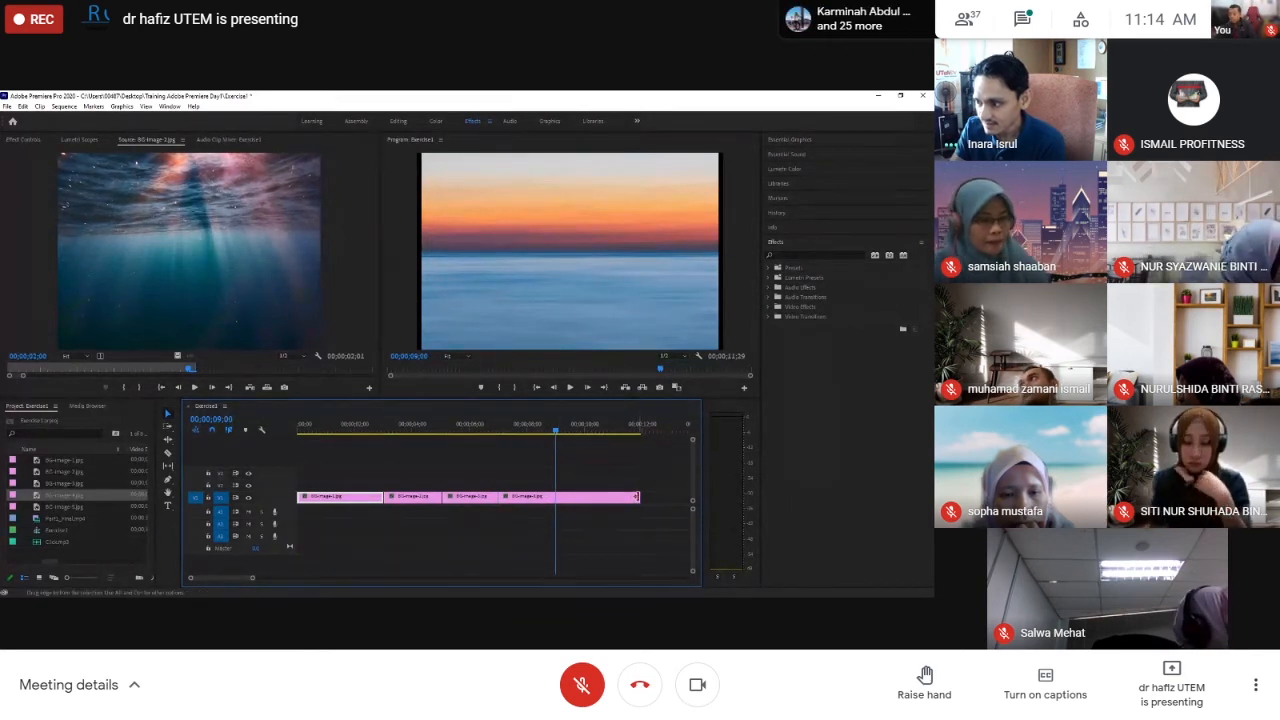
{"action": "left_click_drag", "start_coordinate": [636, 497], "coordinate": [555, 497]}
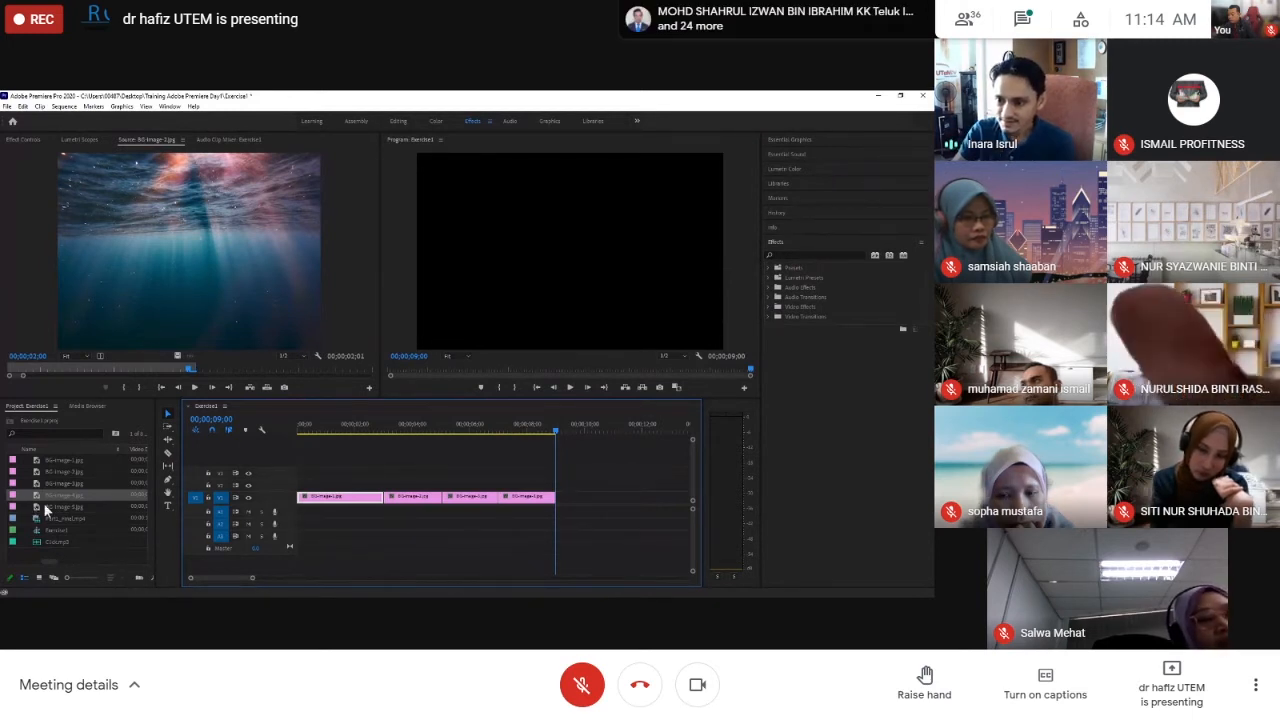
Load BG-image-5.jpg into the Source monitor and place it on V1 directly after BG-image-4
{"action": "left_click", "coordinate": [40, 508]}
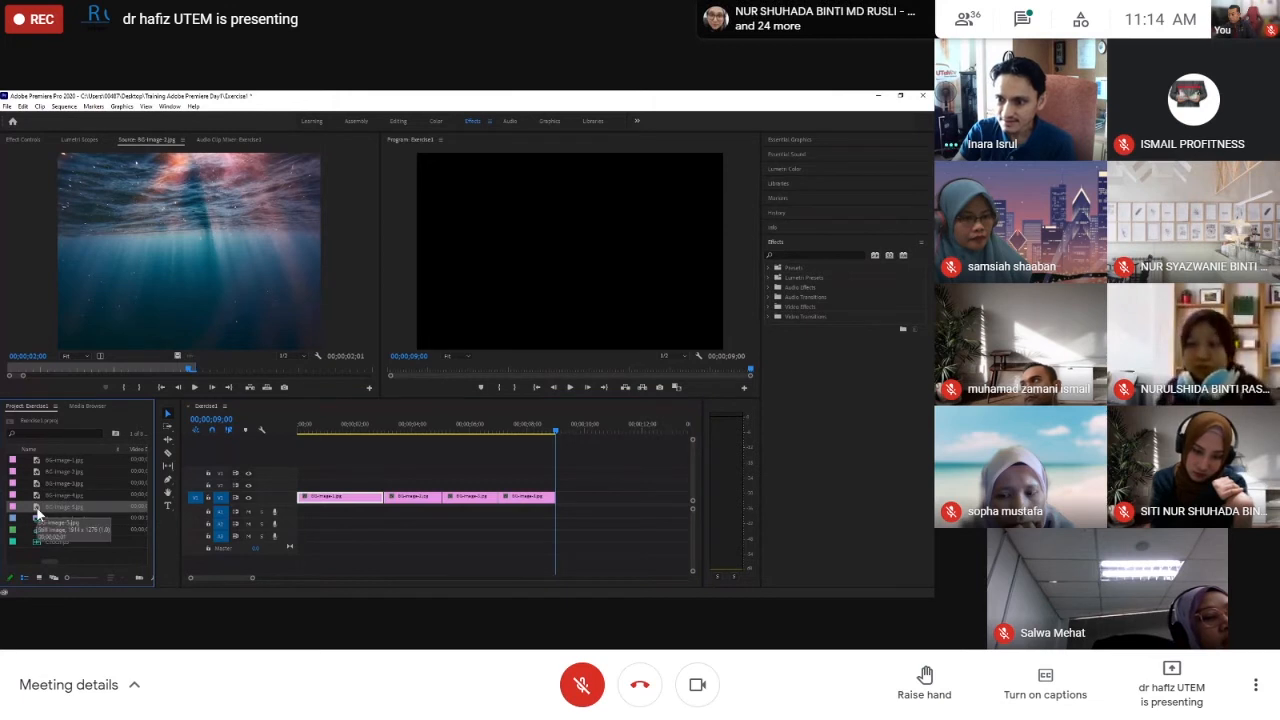
{"action": "double_click", "coordinate": [37, 510]}
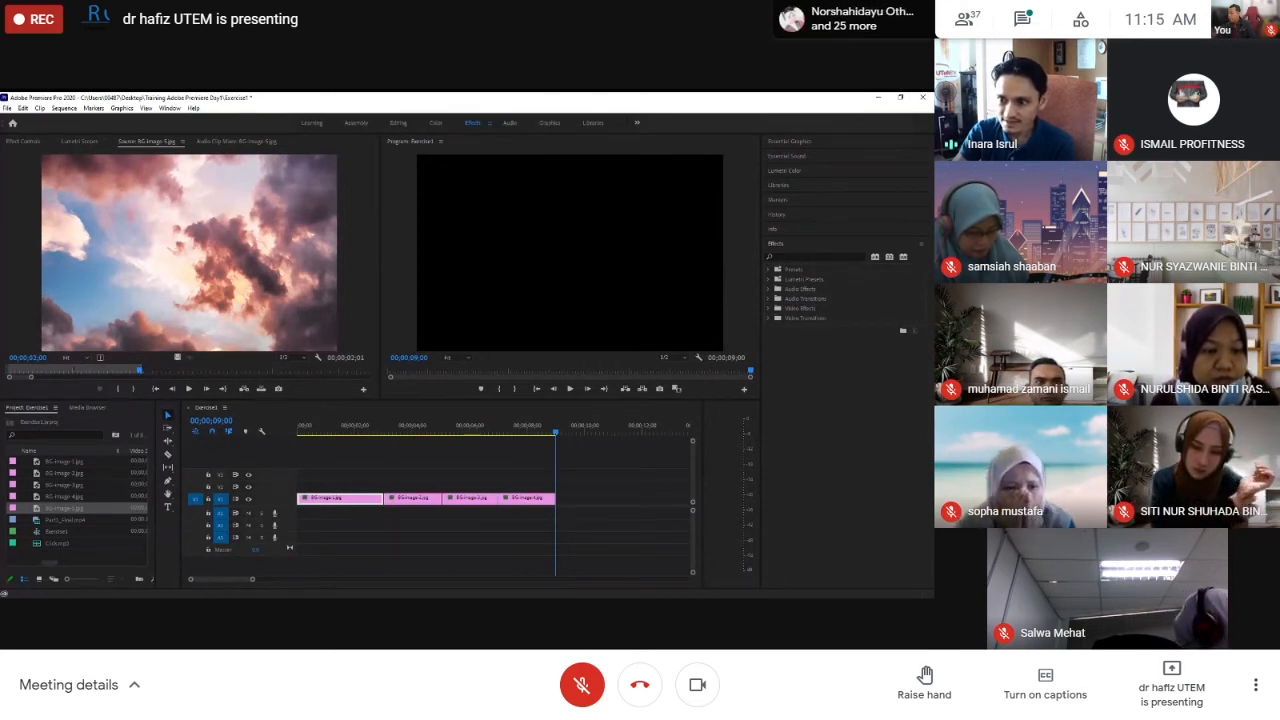
{"action": "left_click", "coordinate": [76, 358]}
{"action": "left_click", "coordinate": [75, 420]}
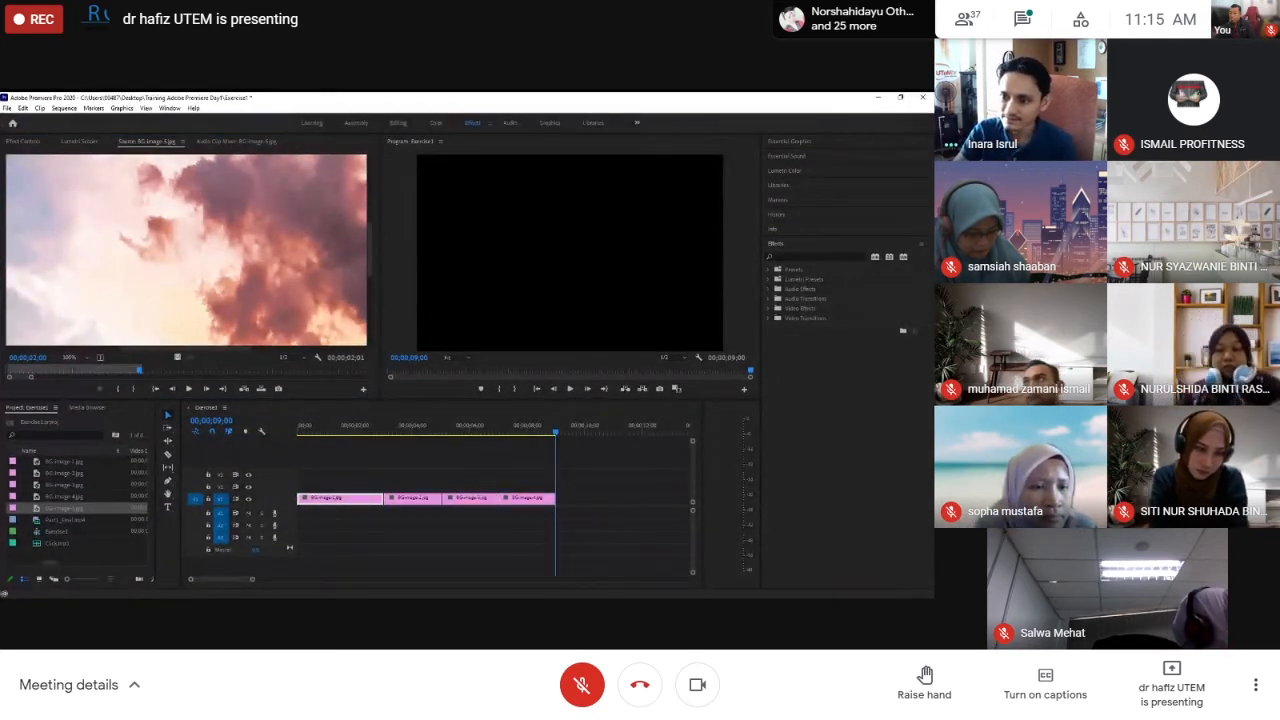
{"action": "left_click", "coordinate": [80, 366]}
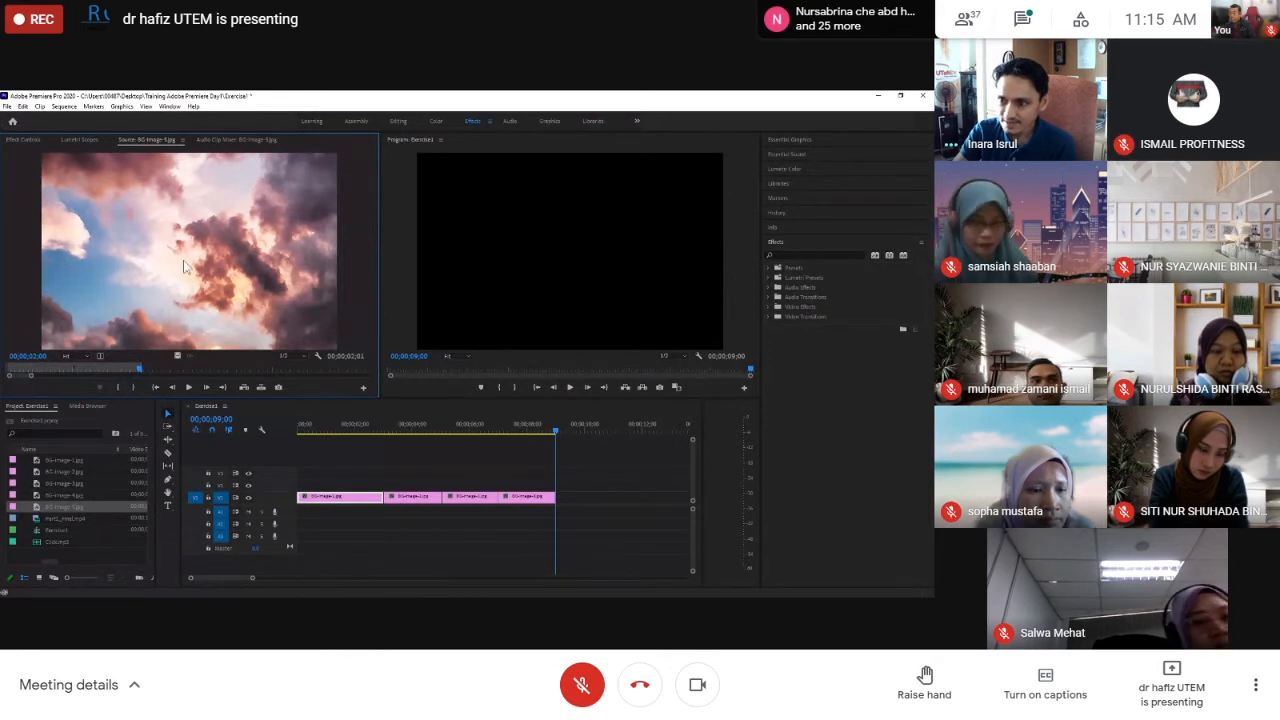
{"action": "left_click_drag", "start_coordinate": [190, 285], "coordinate": [562, 509]}
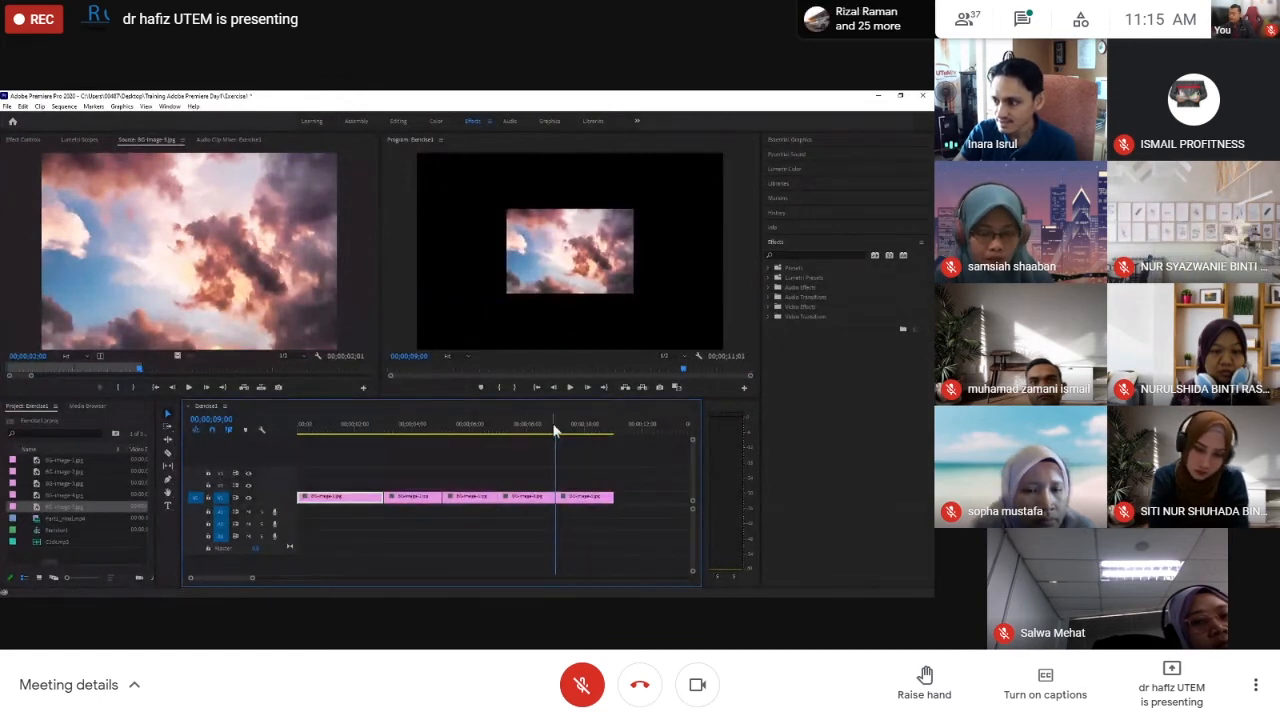
Play the Exercise1 sequence from the start, pausing on individual images to examine how each fills the frame
{"action": "left_click_drag", "start_coordinate": [554, 429], "coordinate": [243, 446]}
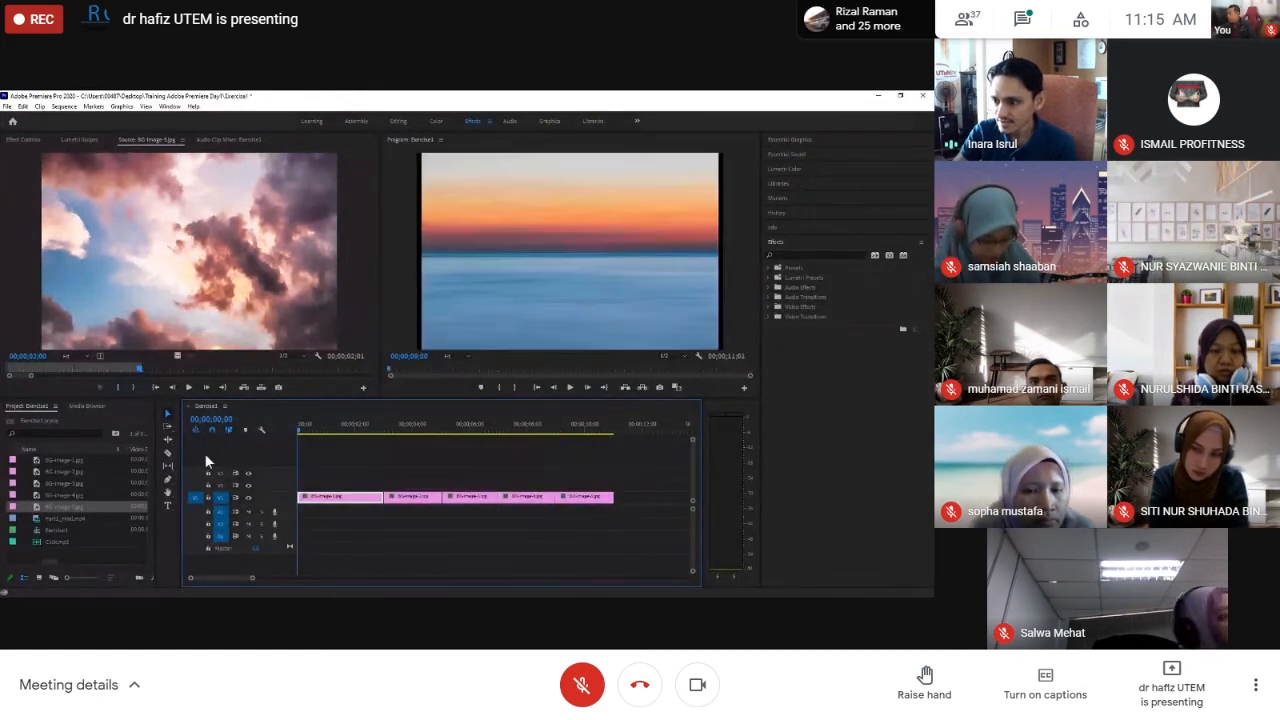
{"action": "key", "text": "space"}
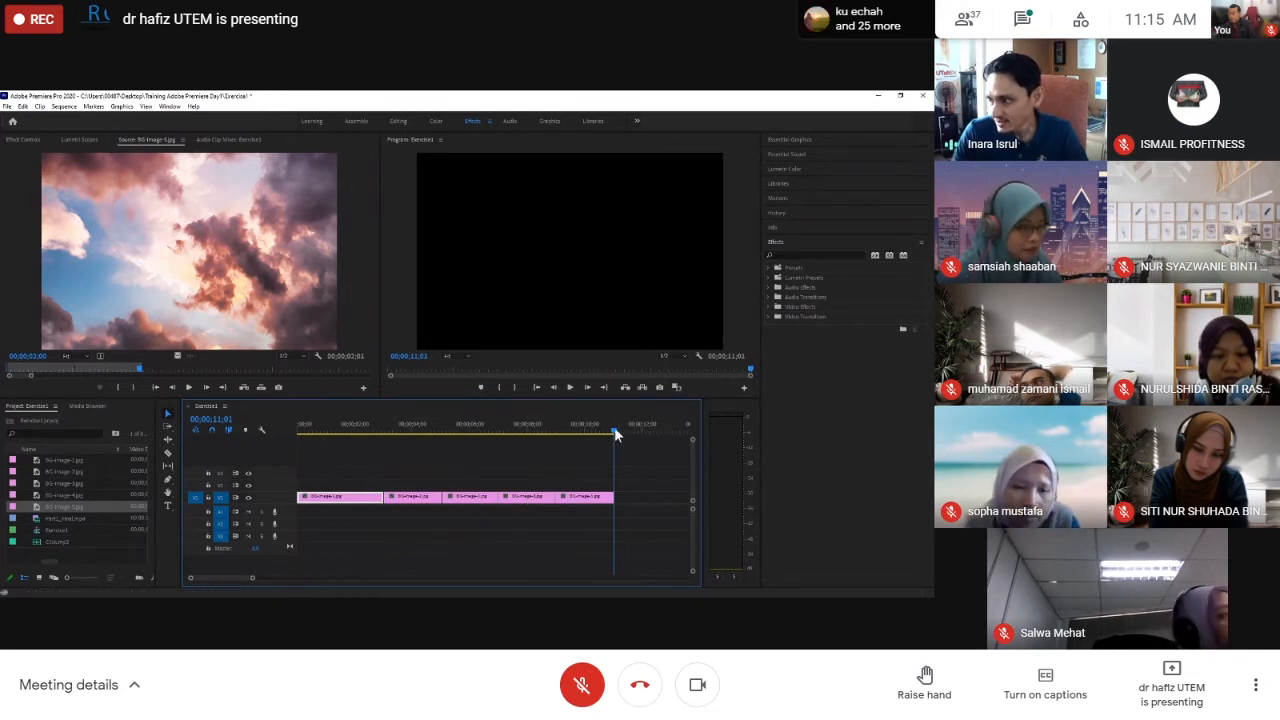
{"action": "left_click_drag", "start_coordinate": [614, 427], "coordinate": [290, 416]}
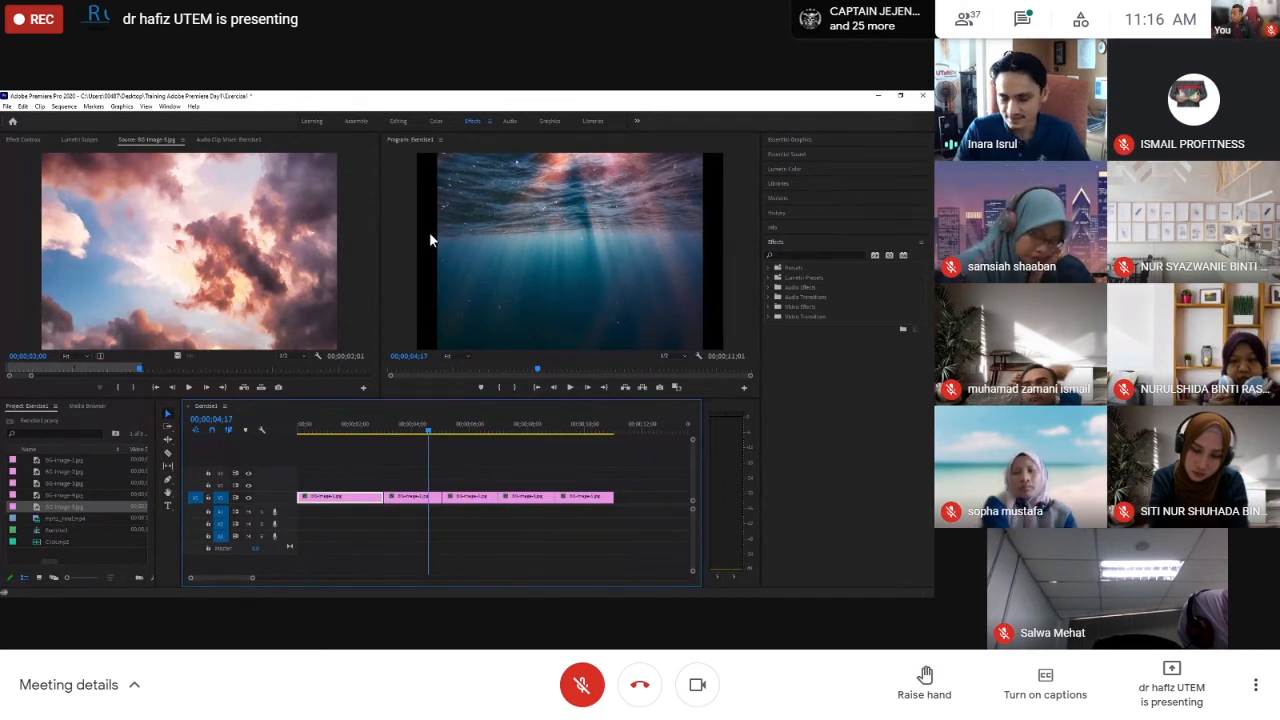
{"action": "key", "text": "space"}
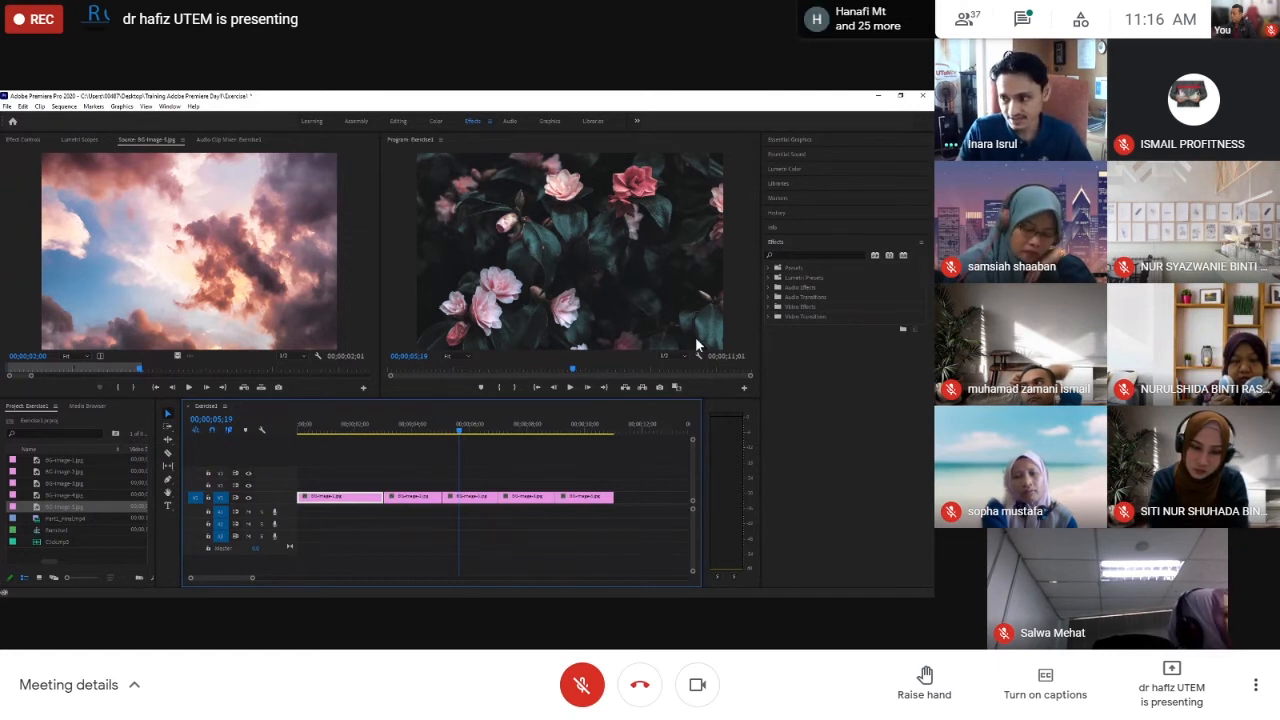
{"action": "key", "text": "space"}
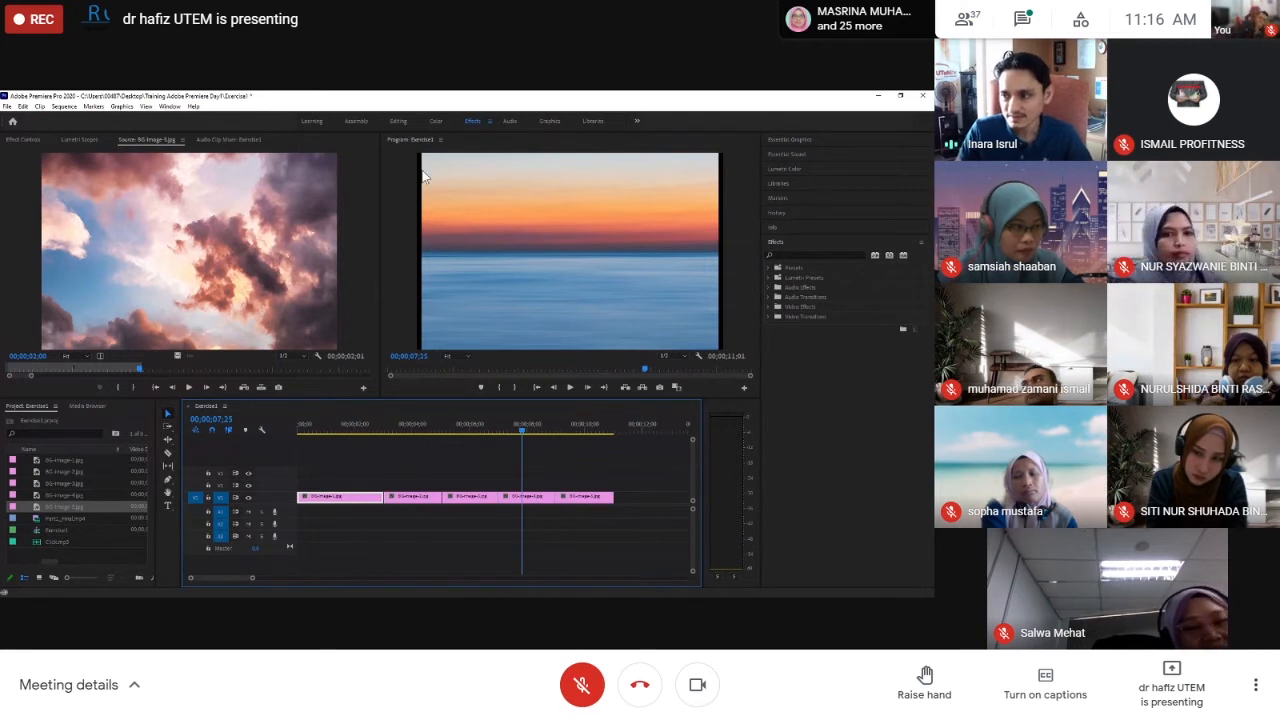
{"action": "key", "text": "space"}
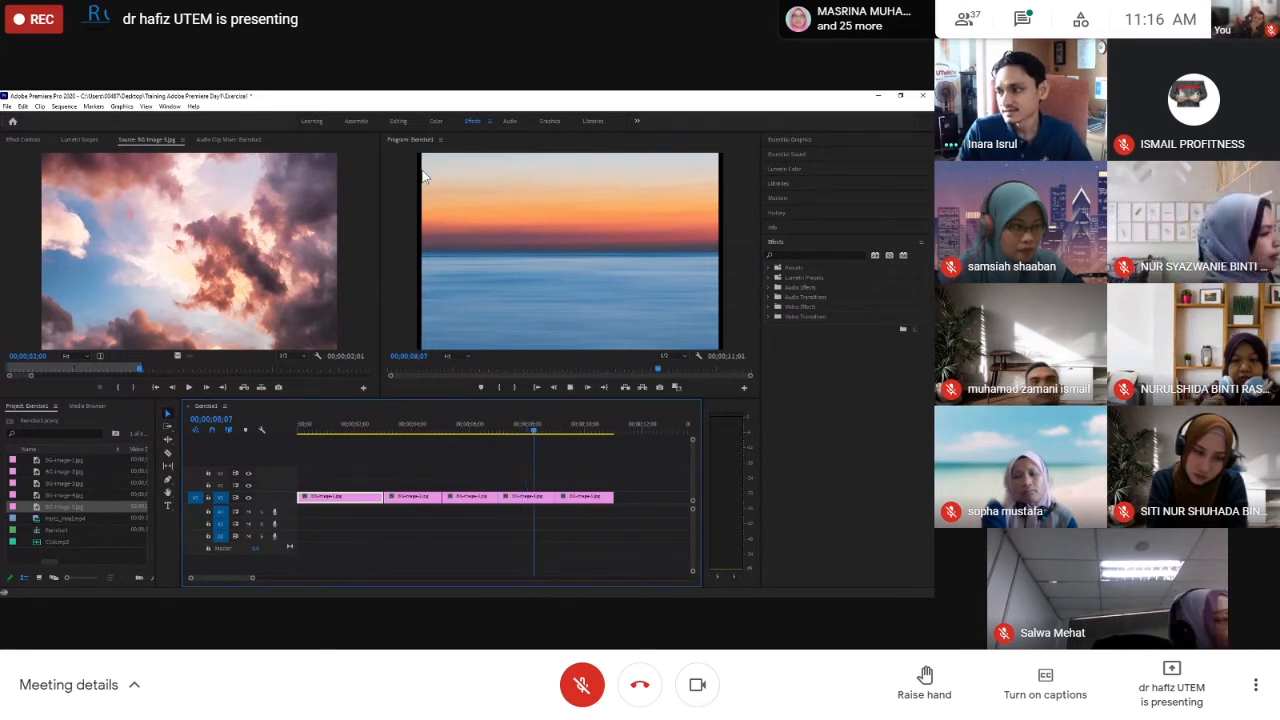
{"action": "key", "text": "space"}
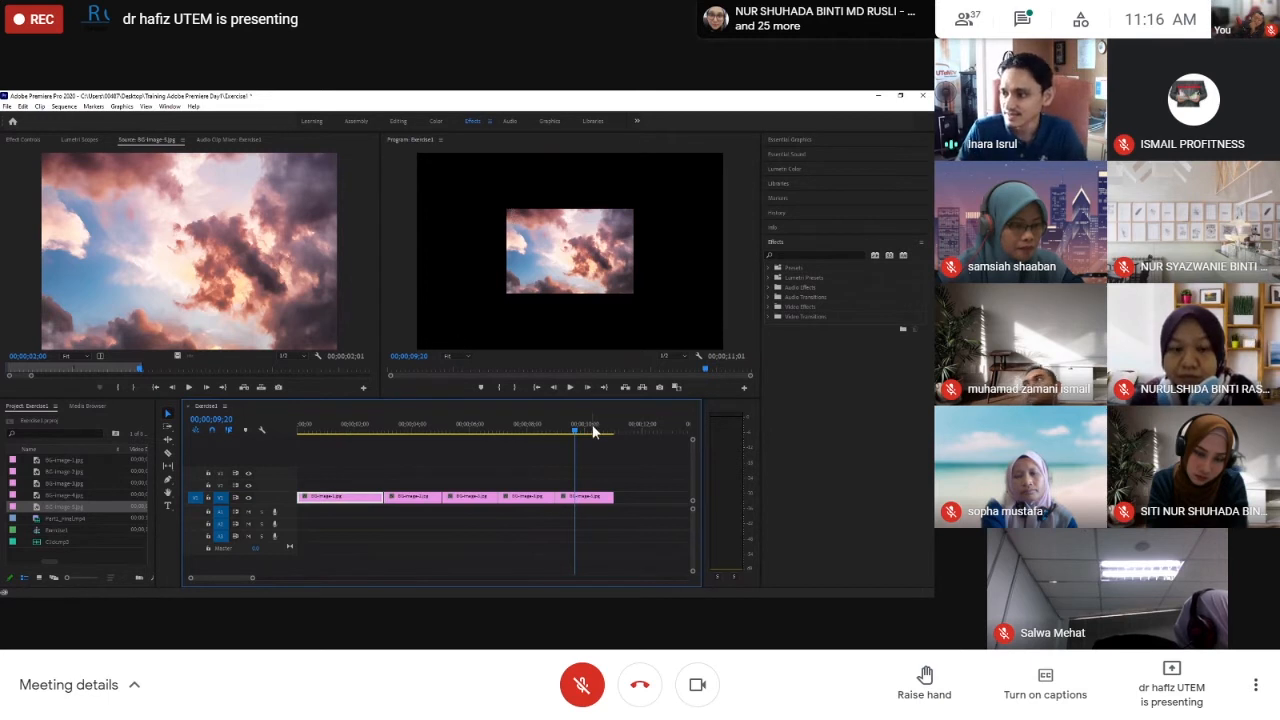
Replay the sequence, stop on BG-image-2, and select that image in the Program monitor
{"action": "left_click_drag", "start_coordinate": [575, 435], "coordinate": [342, 437]}
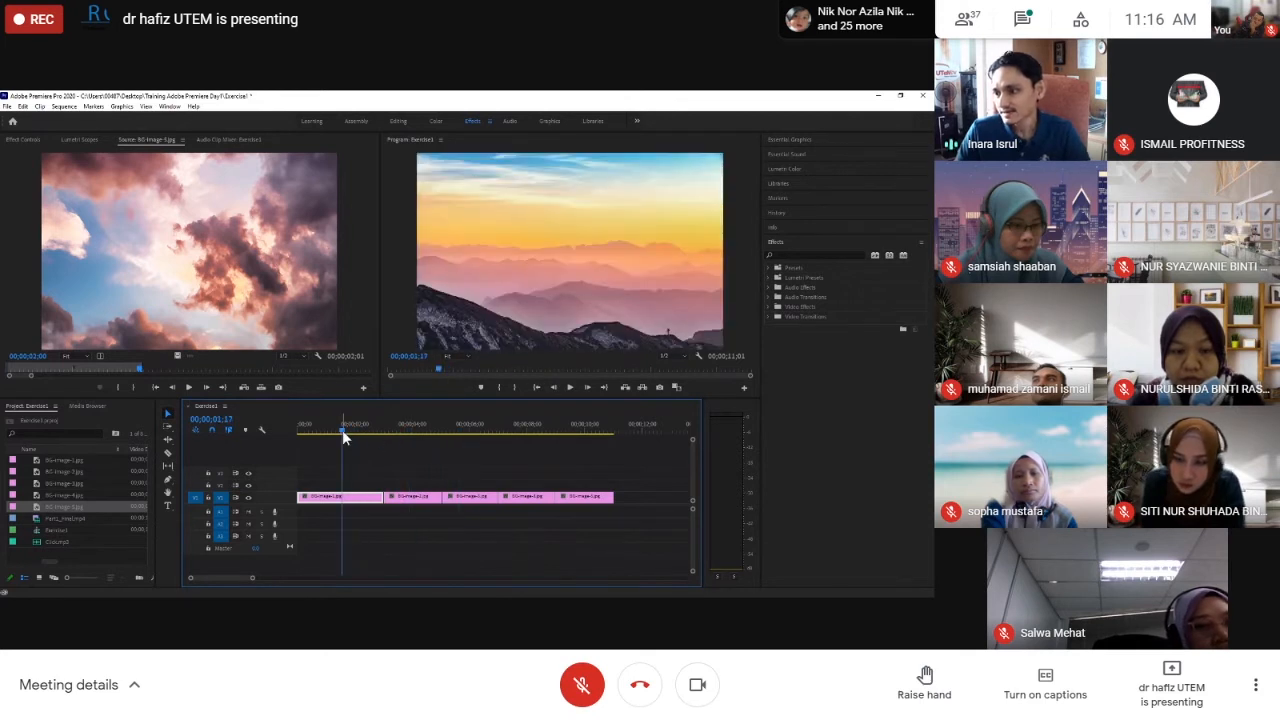
{"action": "key", "text": "space"}
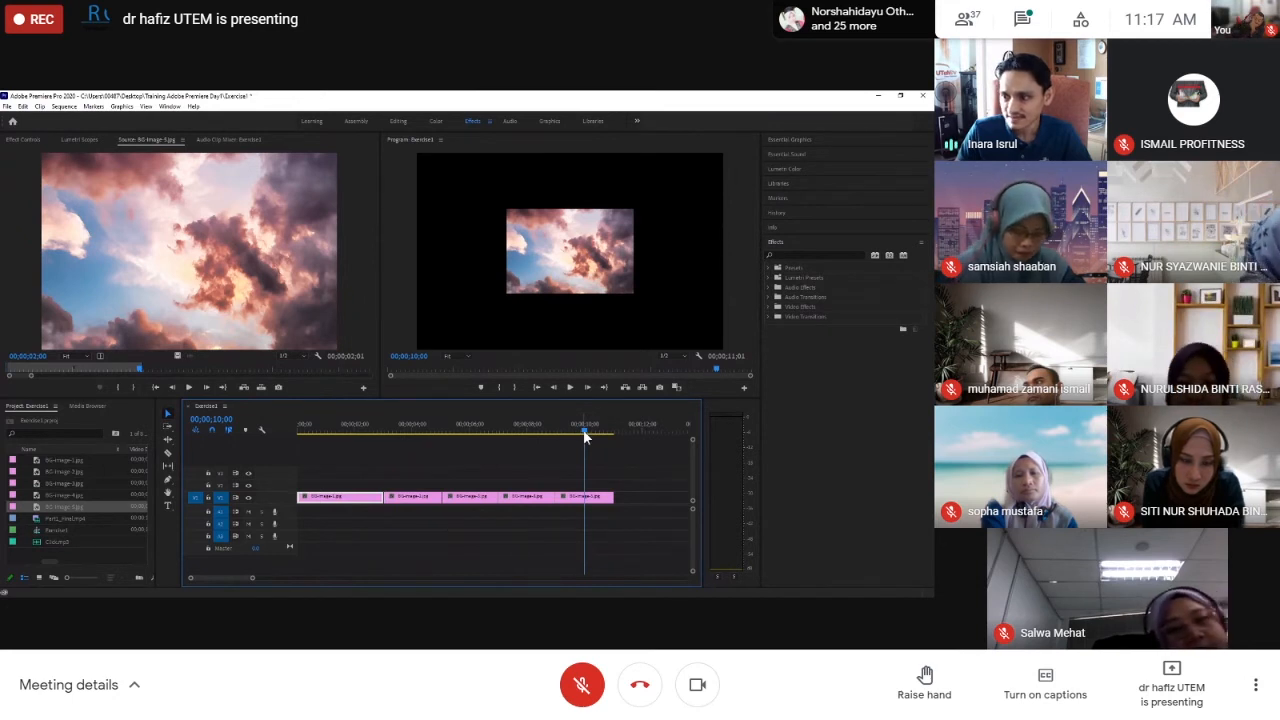
{"action": "left_click_drag", "start_coordinate": [579, 432], "coordinate": [332, 434]}
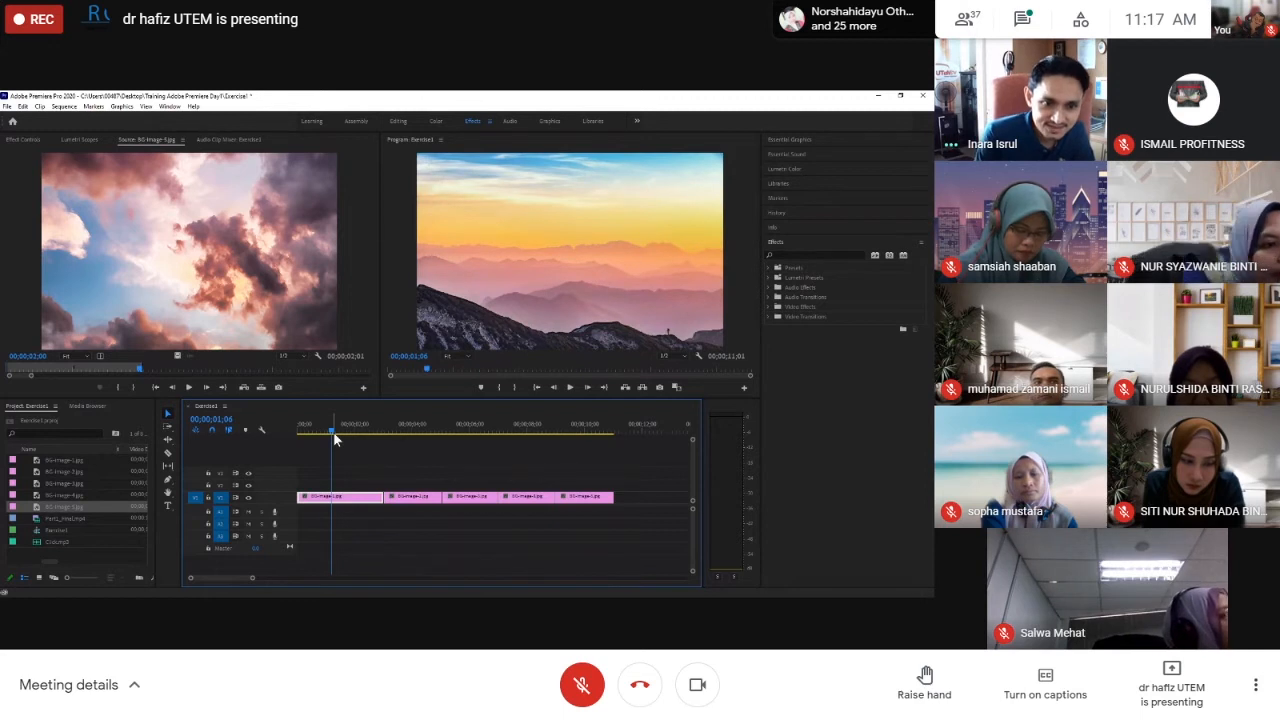
{"action": "key", "text": "space"}
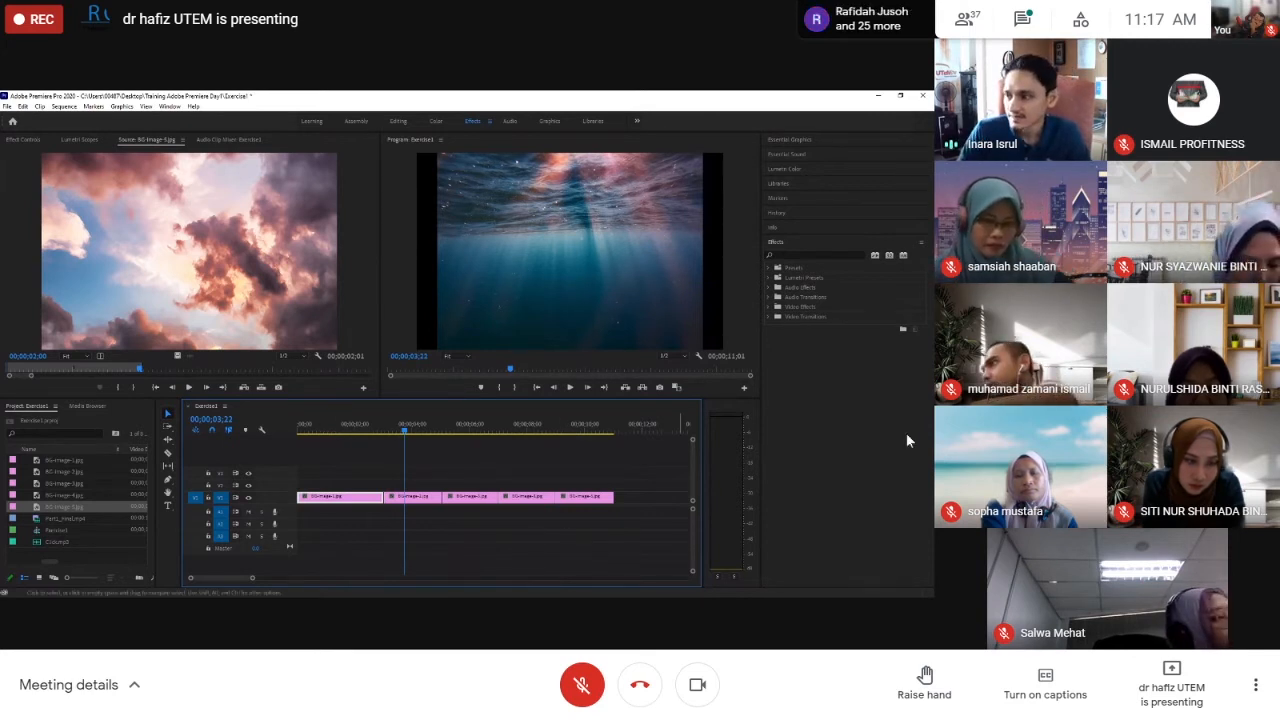
{"action": "left_click", "coordinate": [609, 284]}
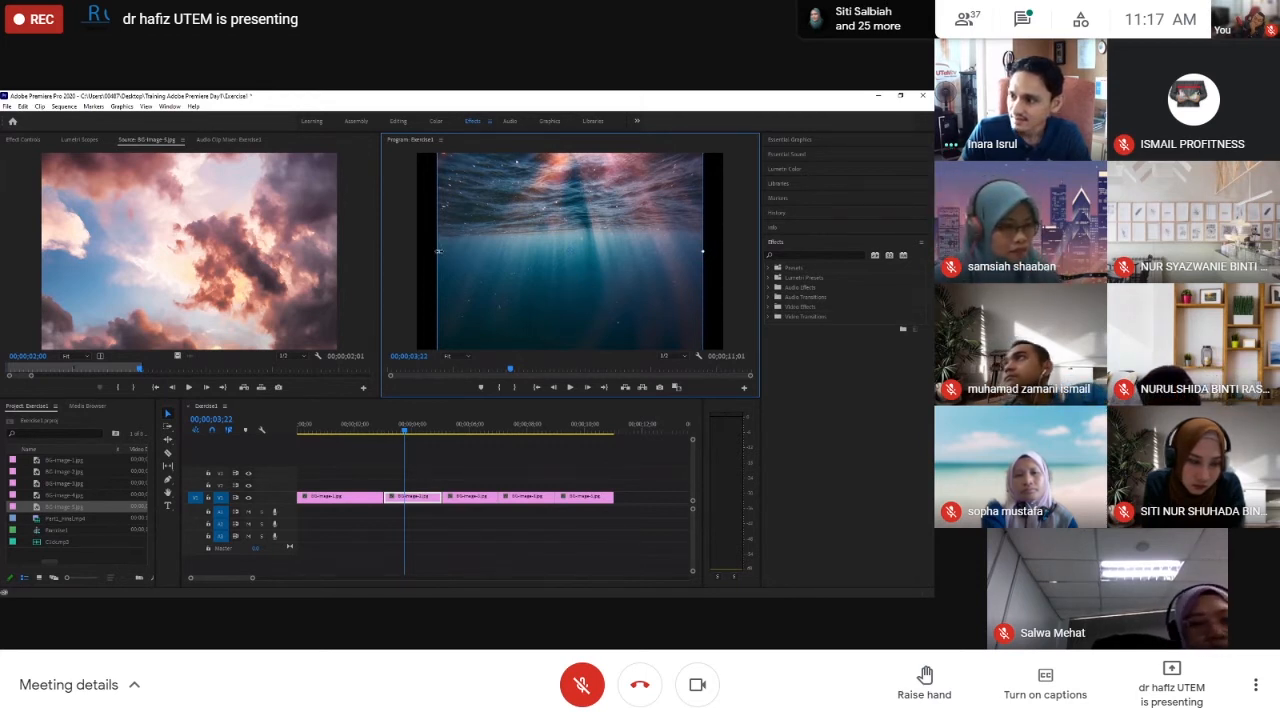
Try to enlarge BG-image-2 in the Program monitor to cover the black side bars and replay the sequence across it
{"action": "left_click_drag", "start_coordinate": [437, 251], "coordinate": [409, 251]}
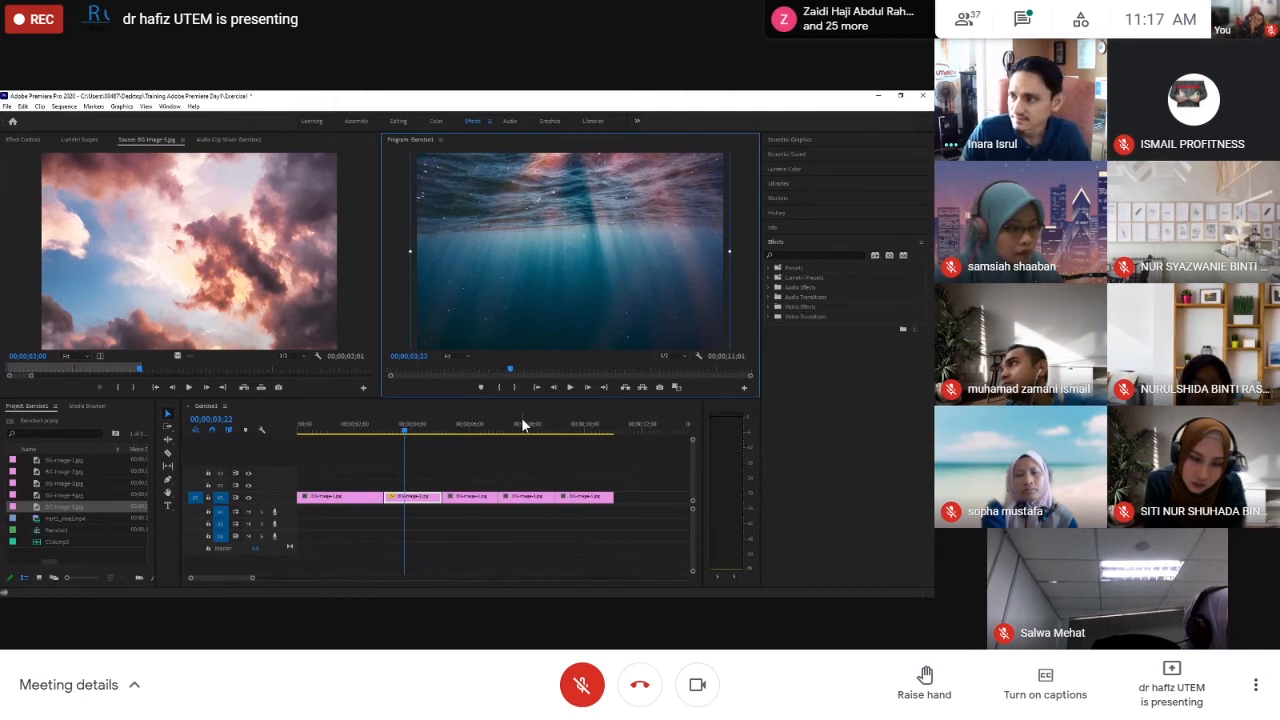
{"action": "left_click", "coordinate": [348, 505]}
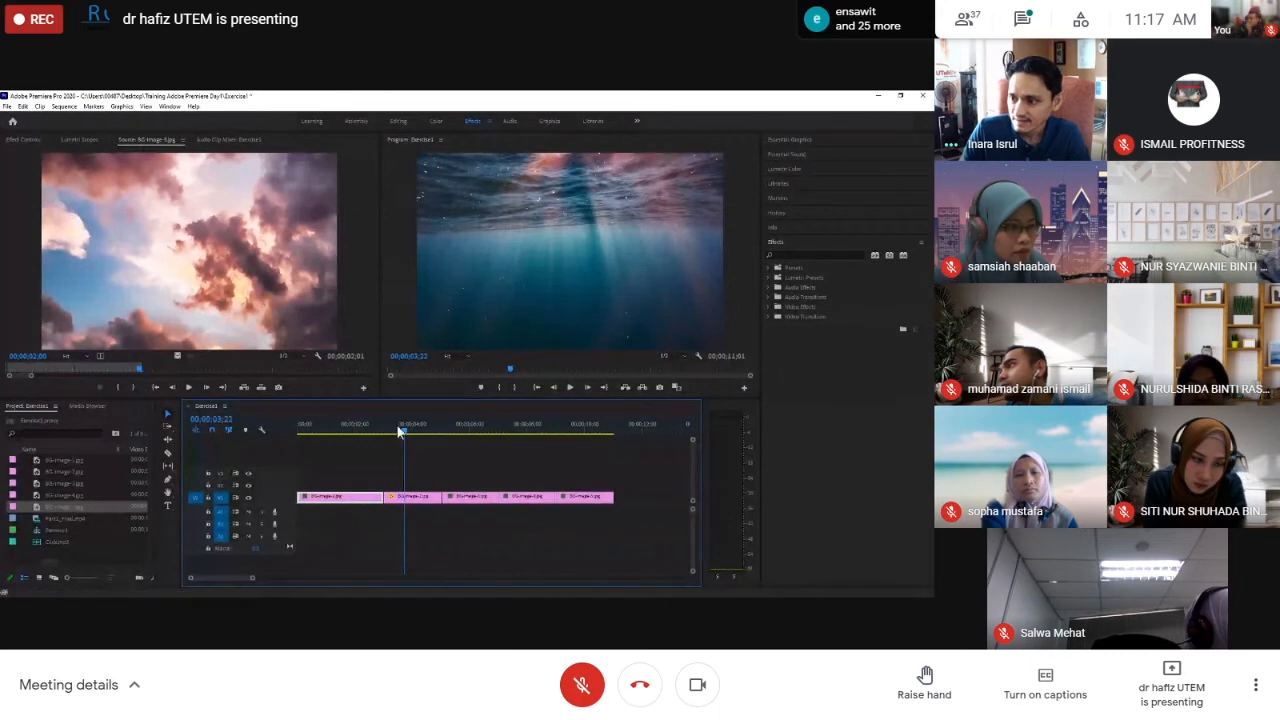
{"action": "left_click_drag", "start_coordinate": [375, 430], "coordinate": [366, 430]}
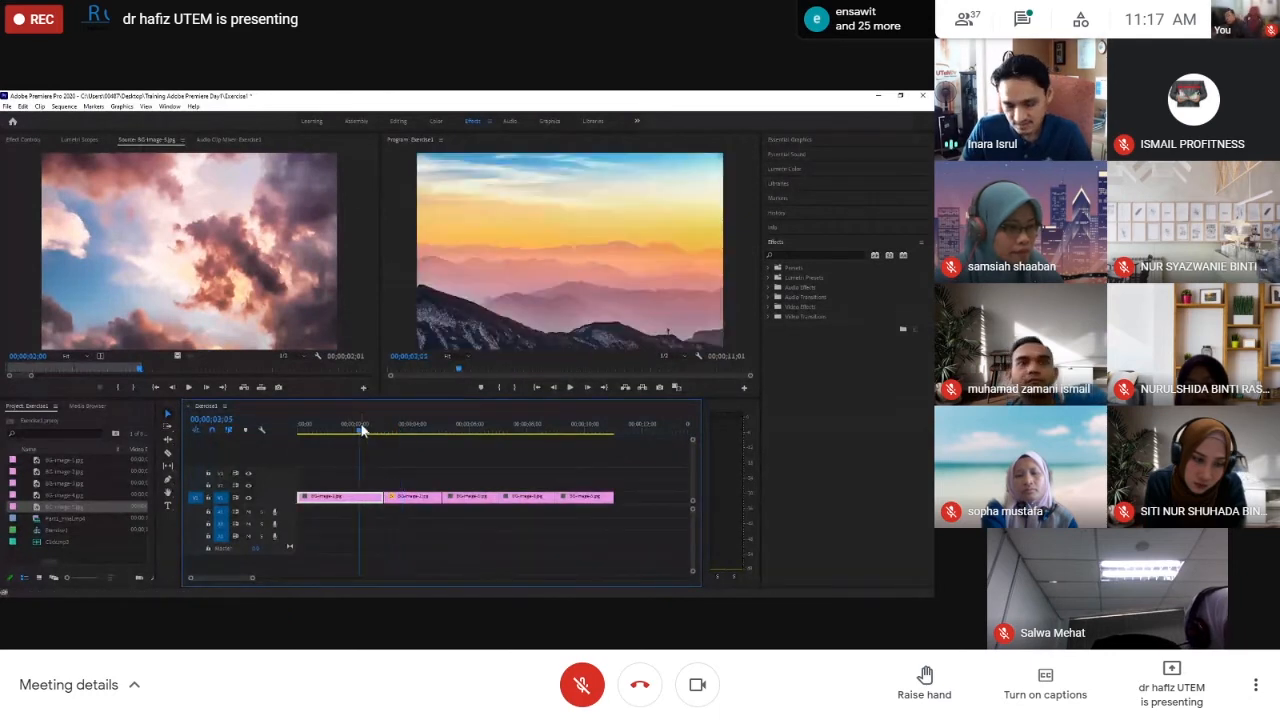
{"action": "key", "text": "space"}
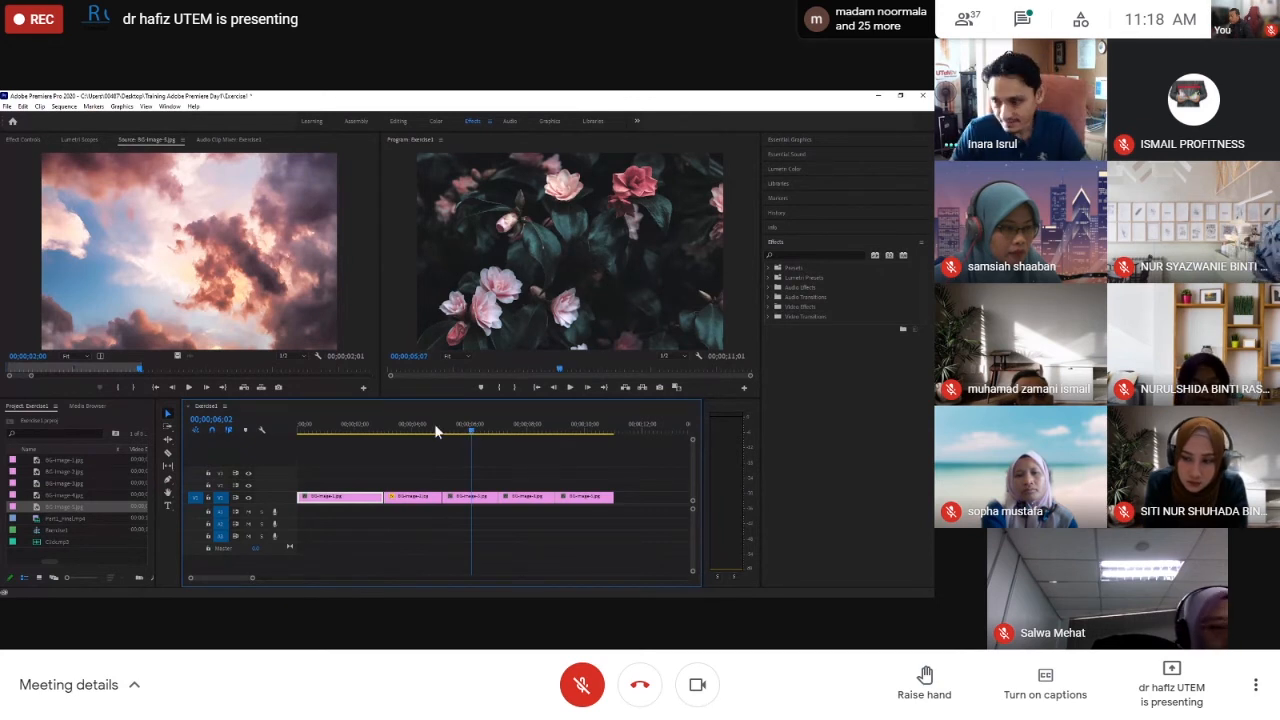
{"action": "left_click_drag", "start_coordinate": [434, 431], "coordinate": [419, 431]}
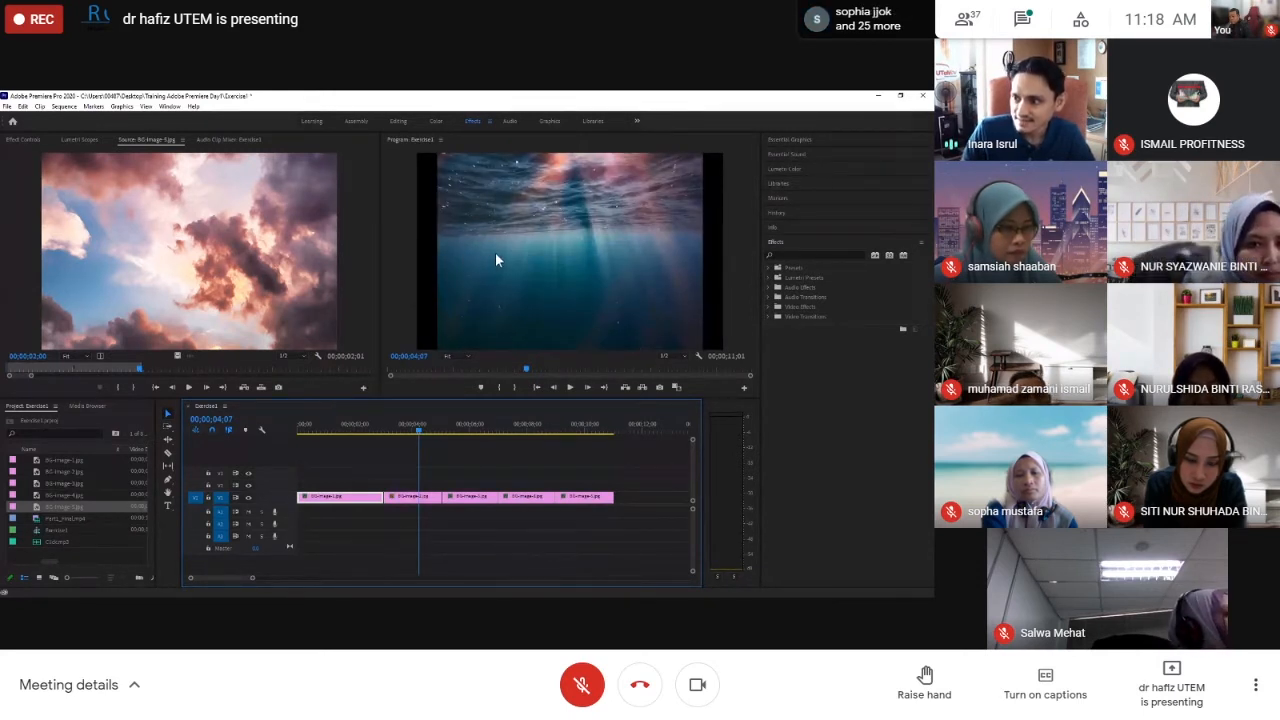
Enlarge BG-image-2 in the Program monitor until it extends just past both sides of the frame
{"action": "left_click", "coordinate": [495, 260]}
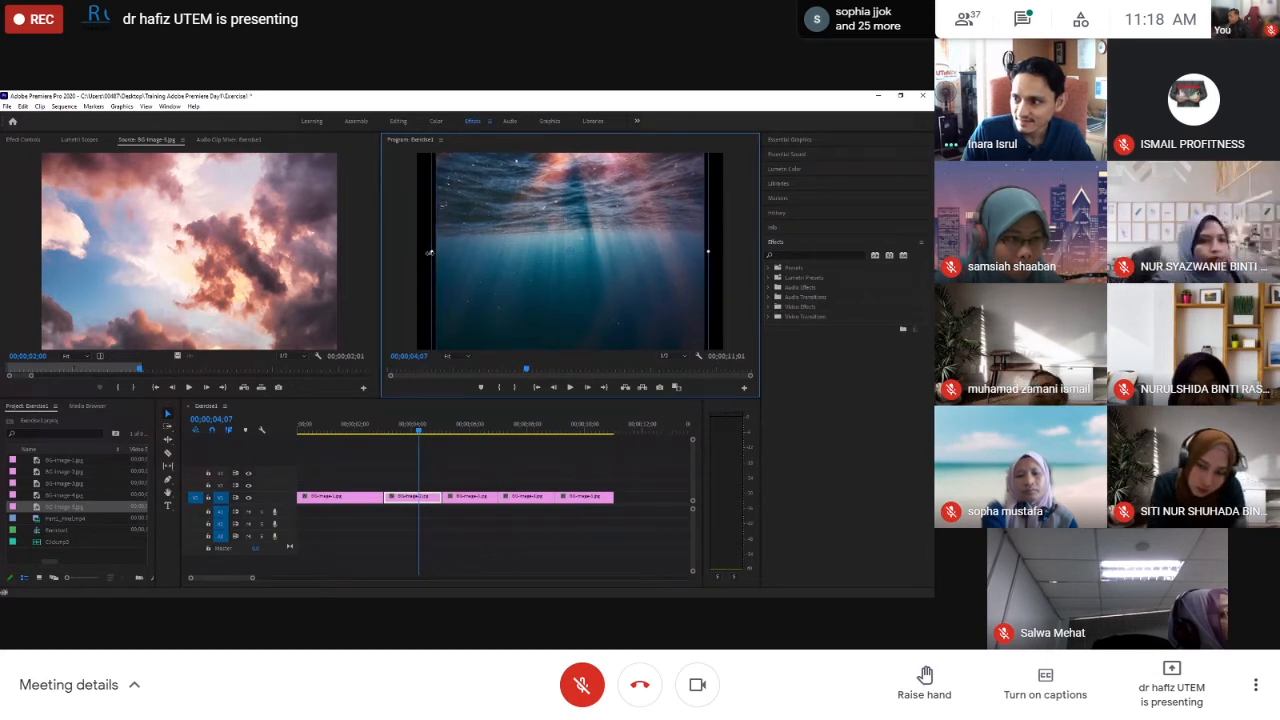
{"action": "left_click_drag", "start_coordinate": [435, 253], "coordinate": [408, 253]}
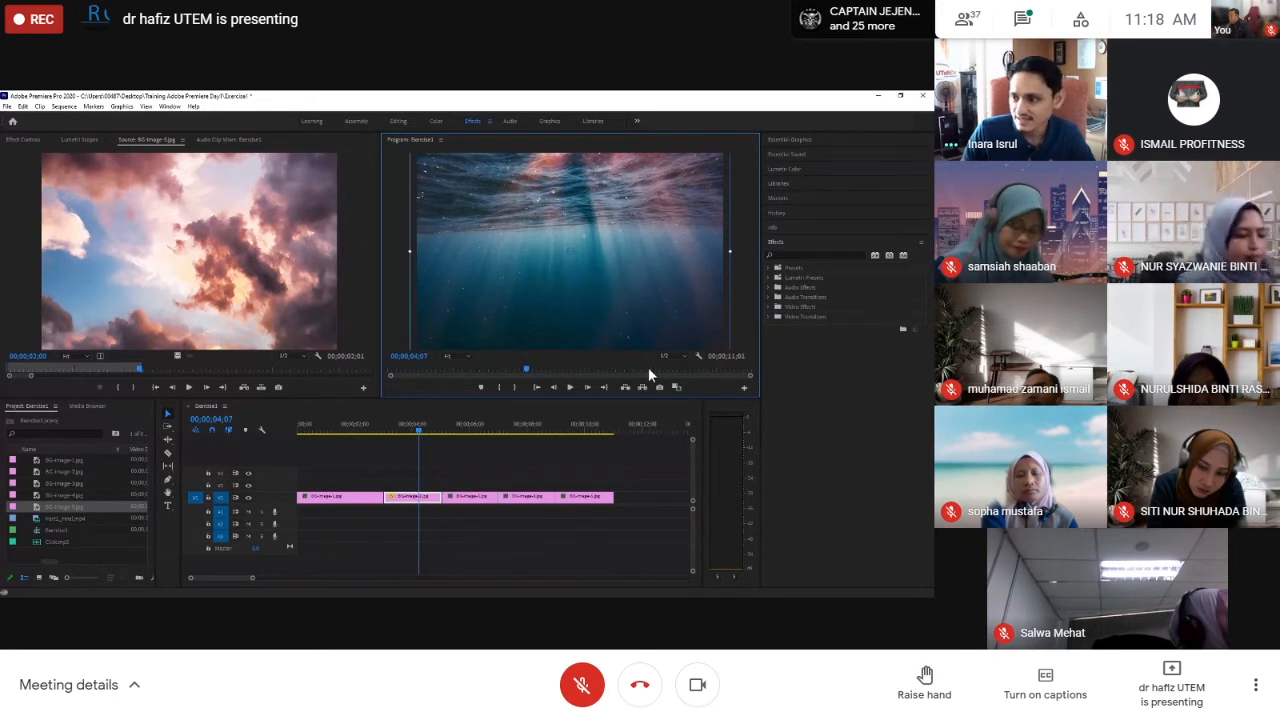
{"action": "left_click", "coordinate": [363, 502]}
{"action": "left_click", "coordinate": [403, 505]}
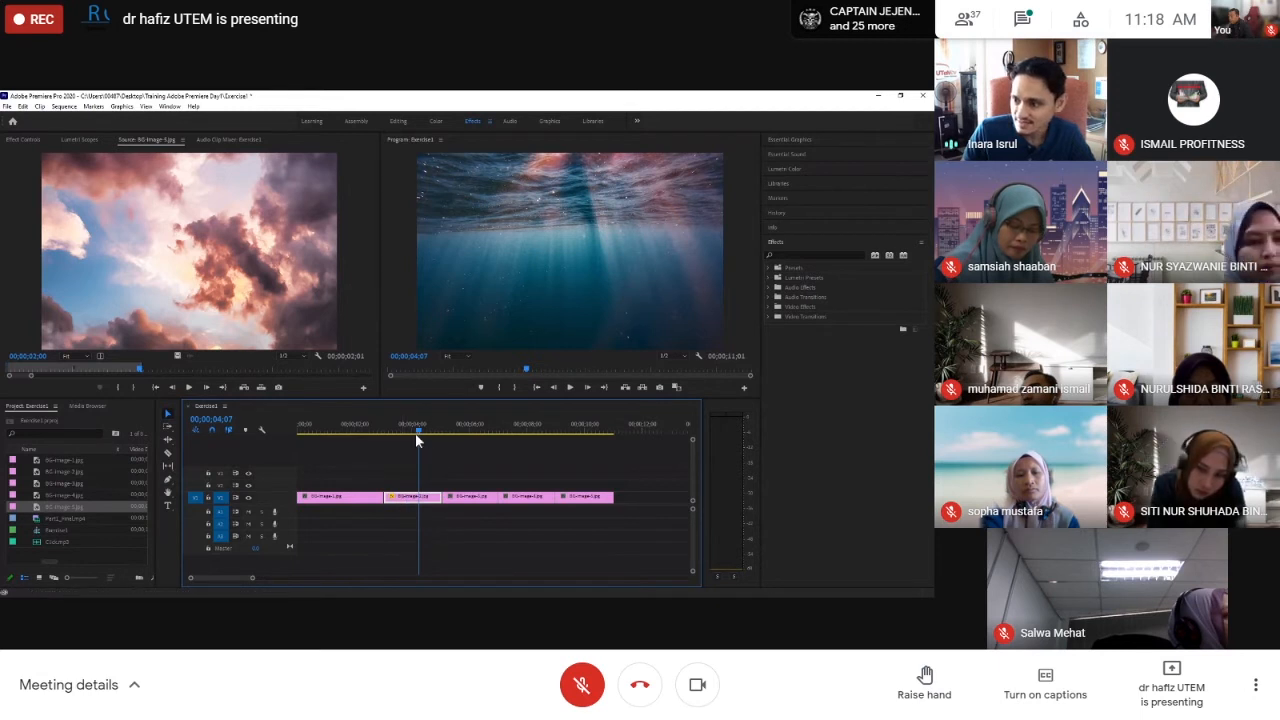
Play the sequence from within BG-image-1 to check the image fit, stopping on BG-image-4
{"action": "left_click_drag", "start_coordinate": [415, 433], "coordinate": [351, 428]}
{"action": "key", "text": "space"}
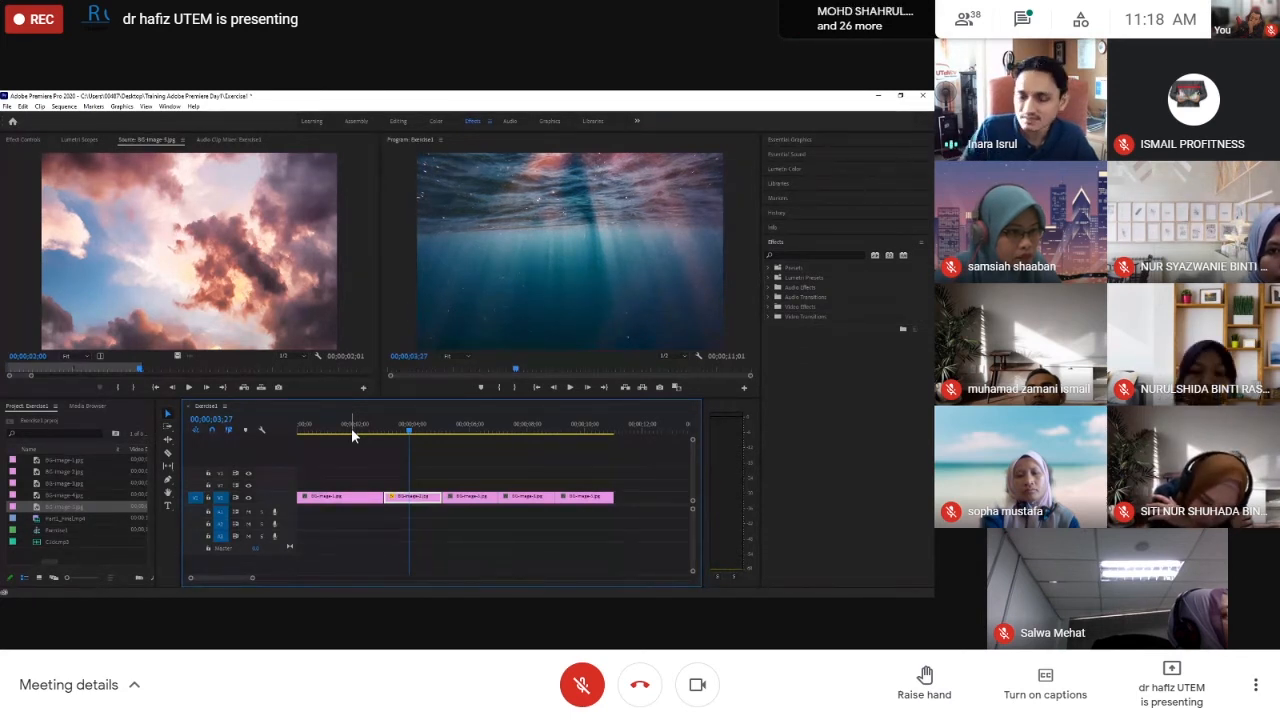
{"action": "key", "text": "space"}
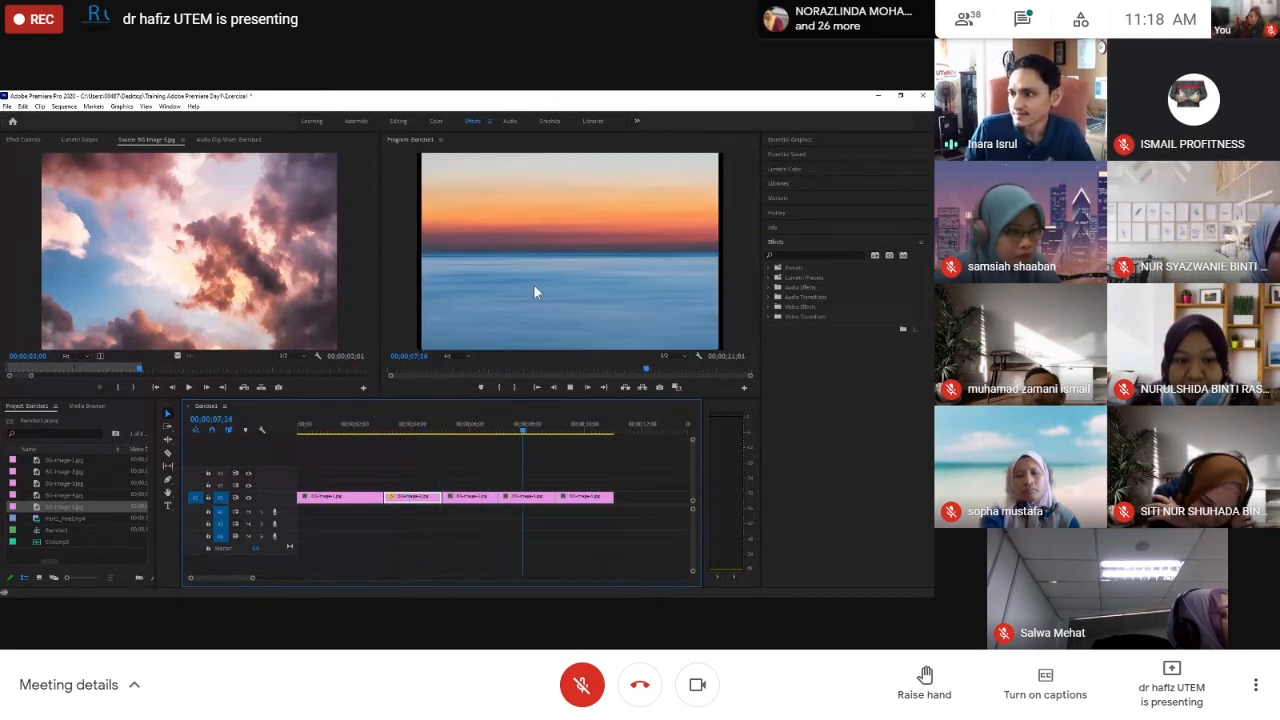
{"action": "key", "text": "space"}
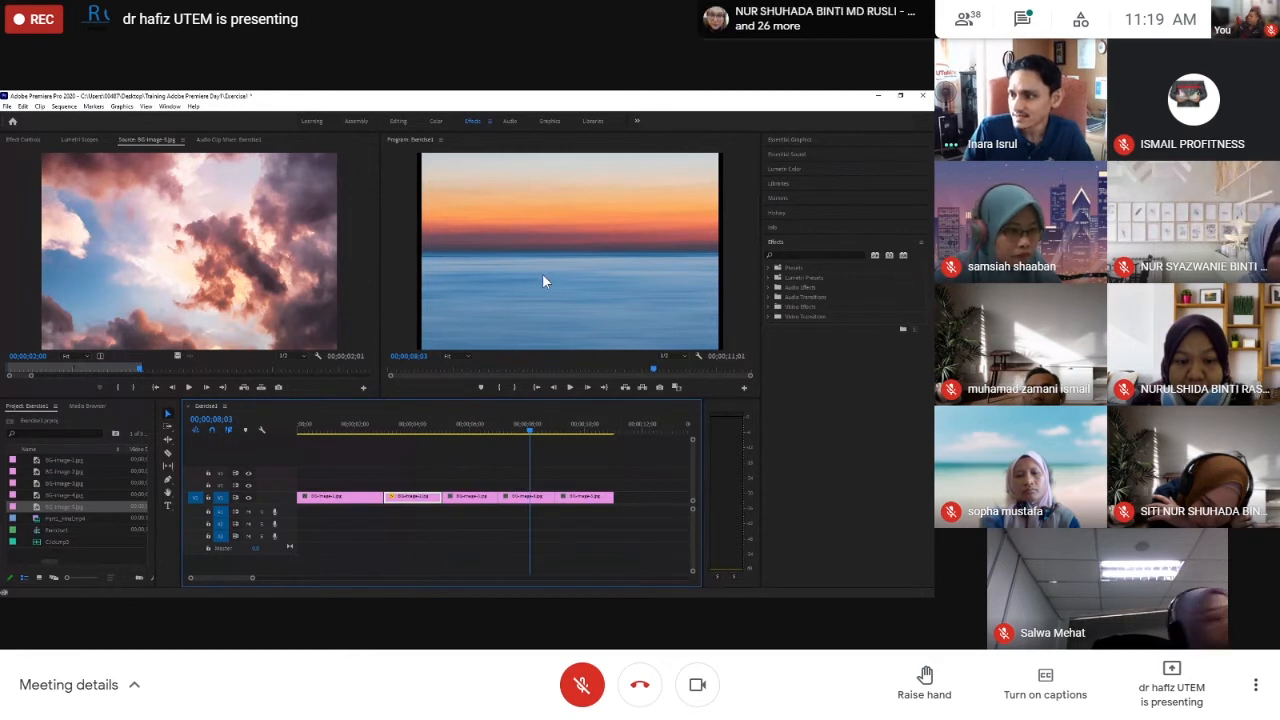
Enlarge BG-image-4 in the Program monitor until it covers the black bars at both sides of the frame
{"action": "left_click", "coordinate": [543, 274]}
{"action": "left_click", "coordinate": [542, 274]}
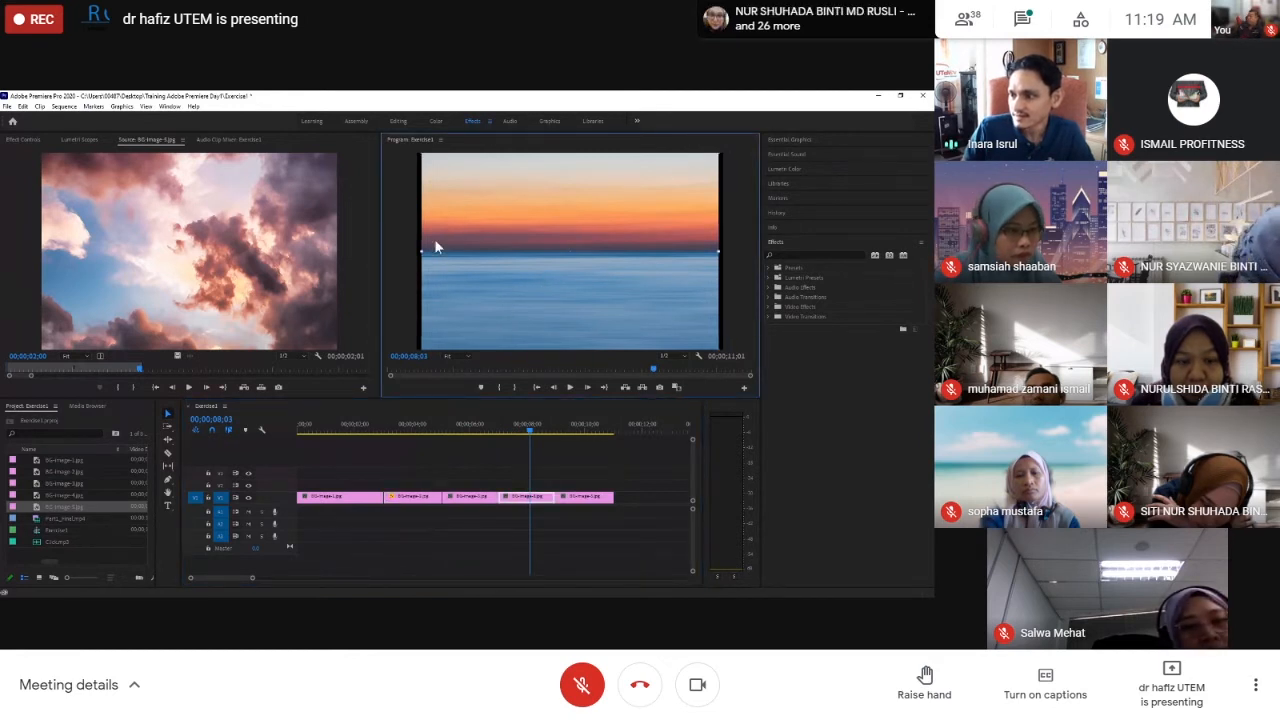
{"action": "left_click_drag", "start_coordinate": [410, 252], "coordinate": [398, 252]}
{"action": "left_click", "coordinate": [467, 498]}
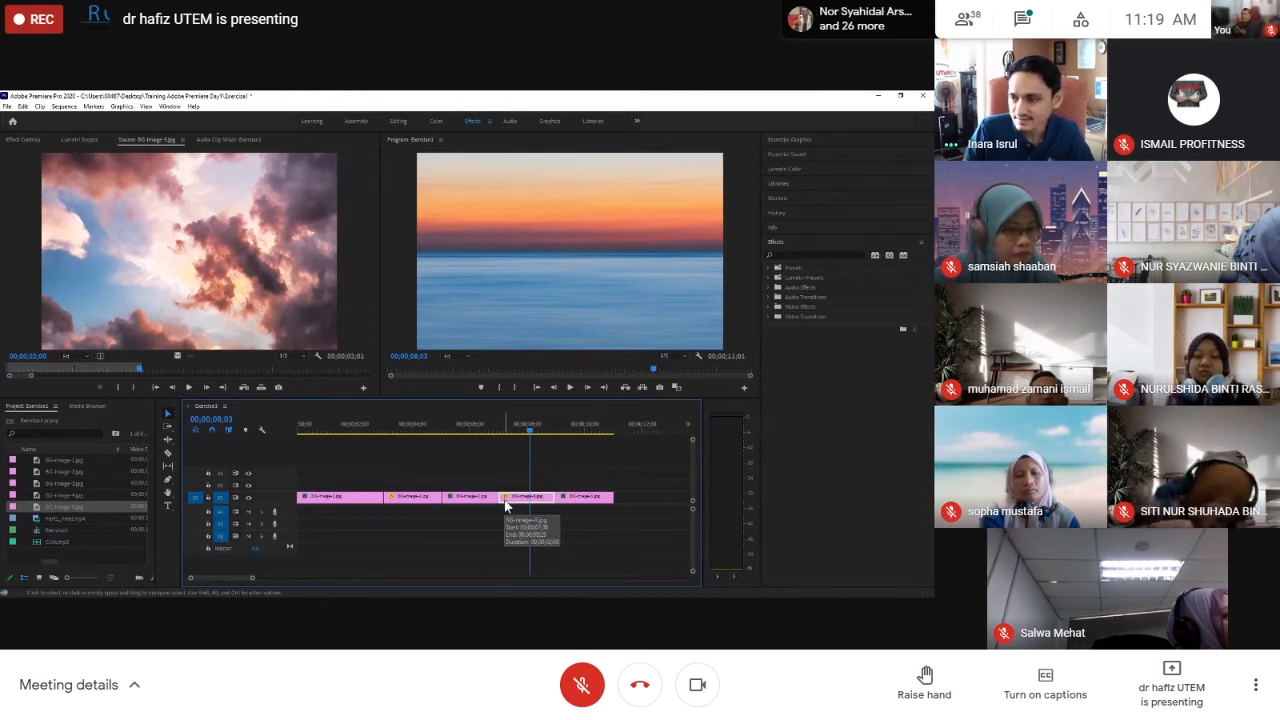
Play on to BG-image-5, try fitting the image to the frame size, and undo it
{"action": "key", "text": "space"}
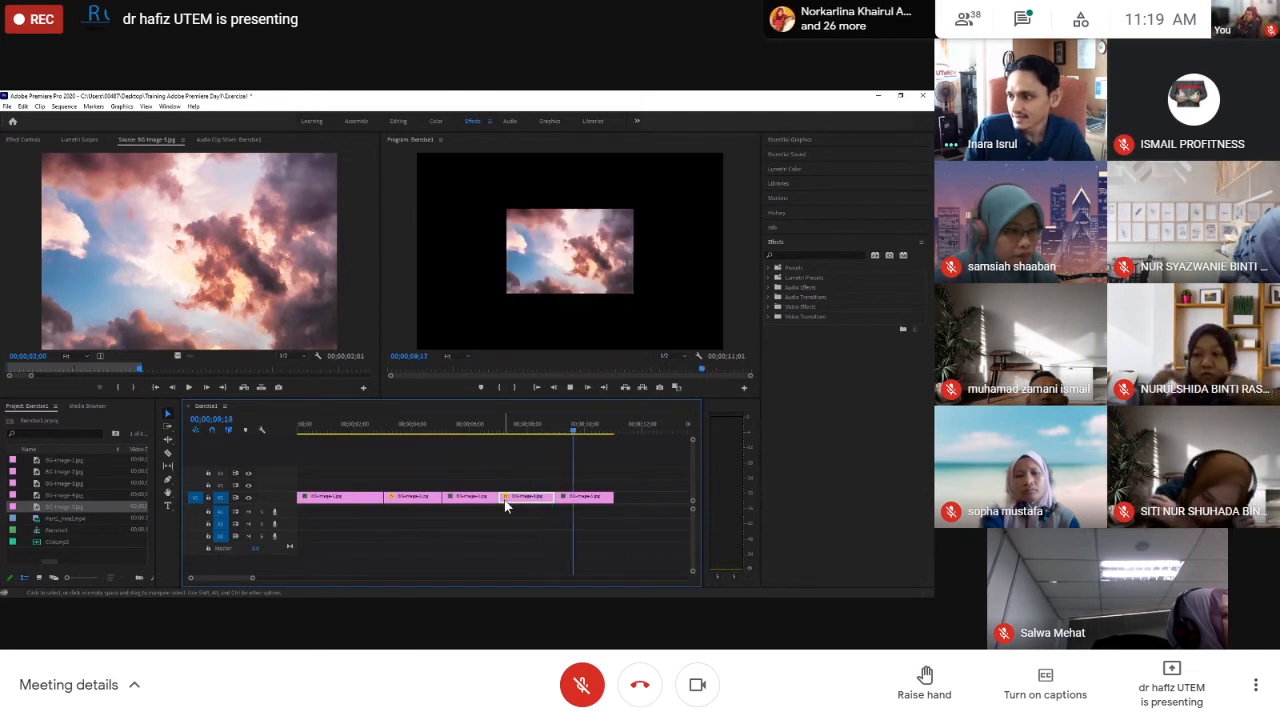
{"action": "key", "text": "space"}
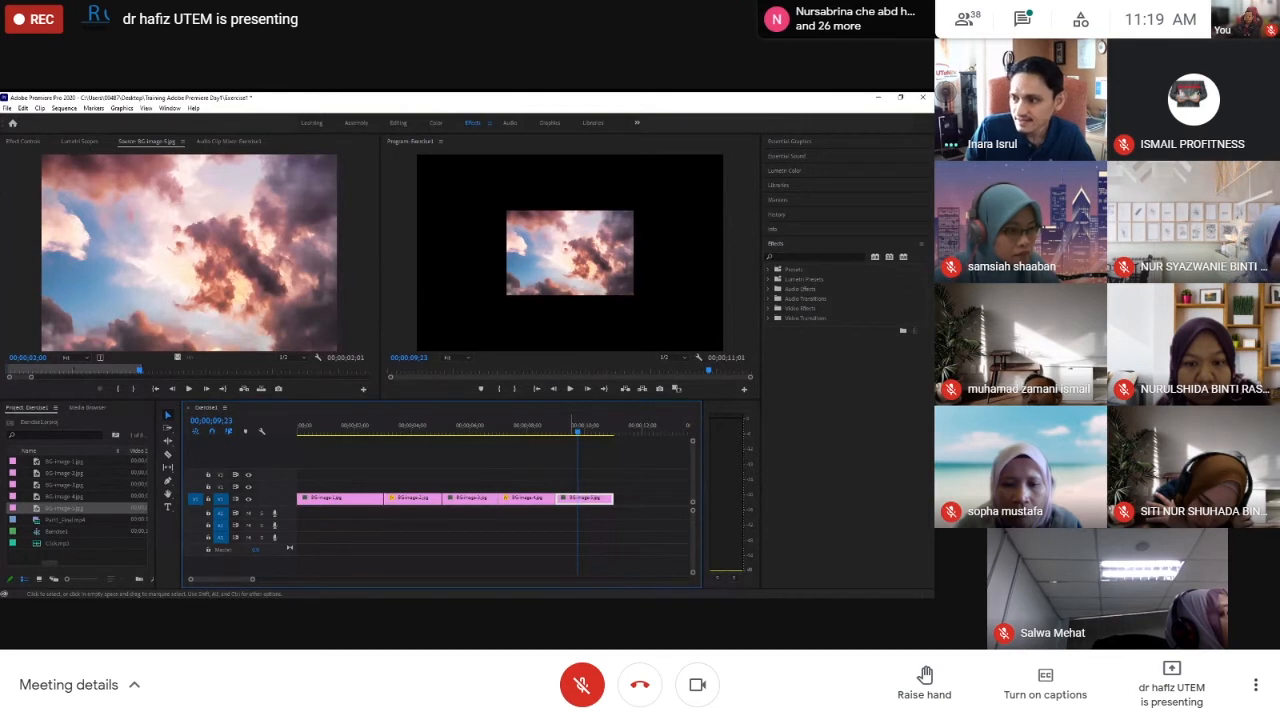
{"action": "left_click", "coordinate": [621, 486]}
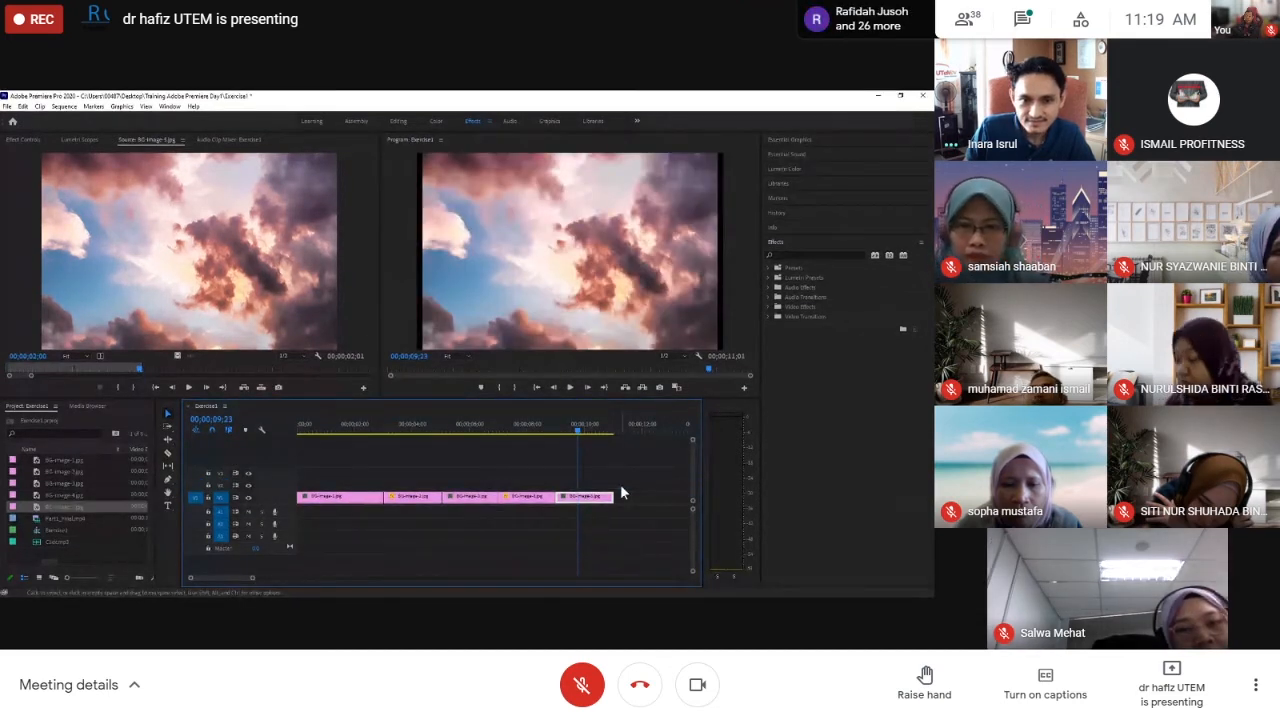
{"action": "key", "text": "ctrl+z"}
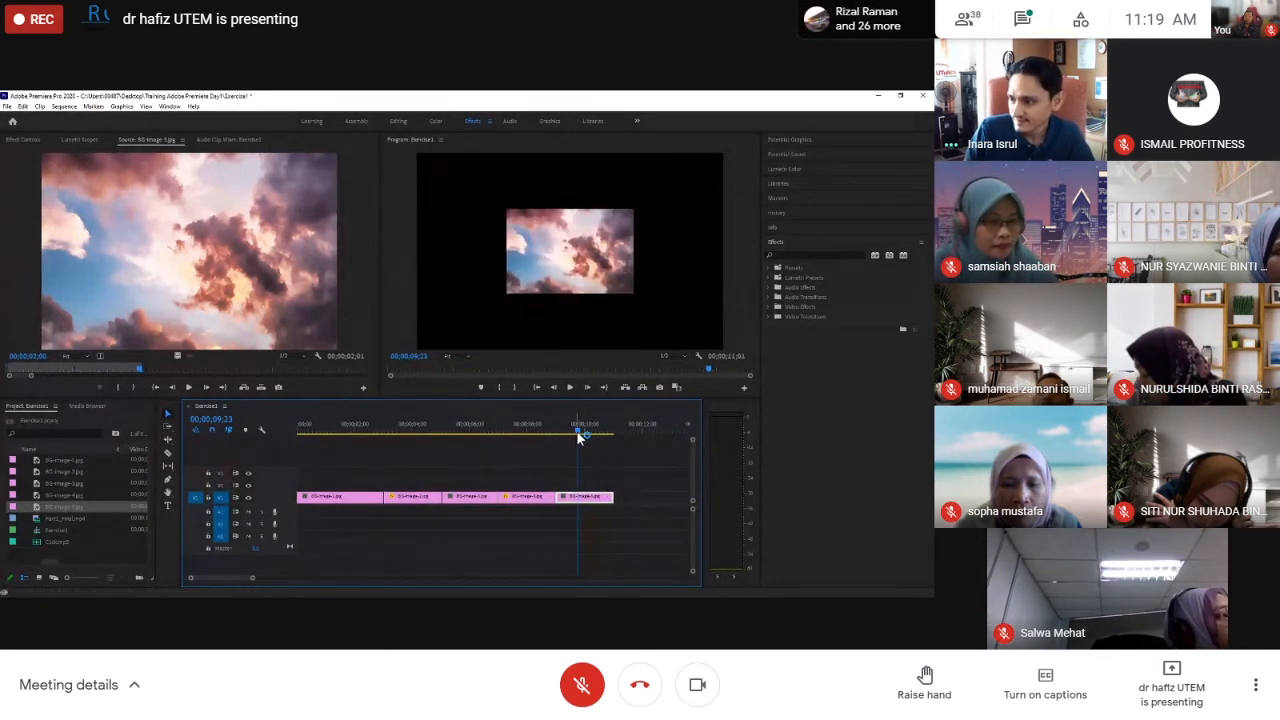
Fit BG-image-5 to the frame size, enlarge it slightly to cover the side bars, and undo the scaling
{"action": "mouse_move", "coordinate": [568, 431]}
{"action": "left_mouse_down"}
{"action": "mouse_move", "coordinate": [540, 437]}
{"action": "mouse_move", "coordinate": [567, 431]}
{"action": "left_mouse_up"}
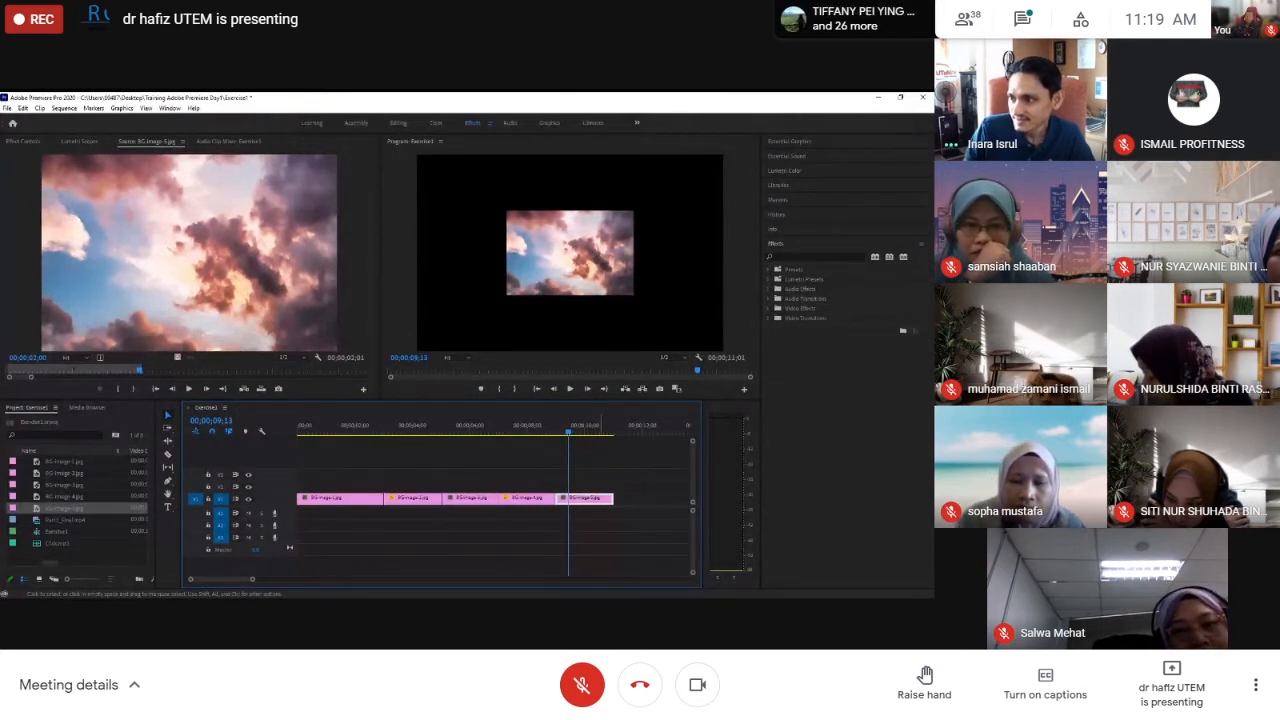
{"action": "left_click", "coordinate": [618, 490]}
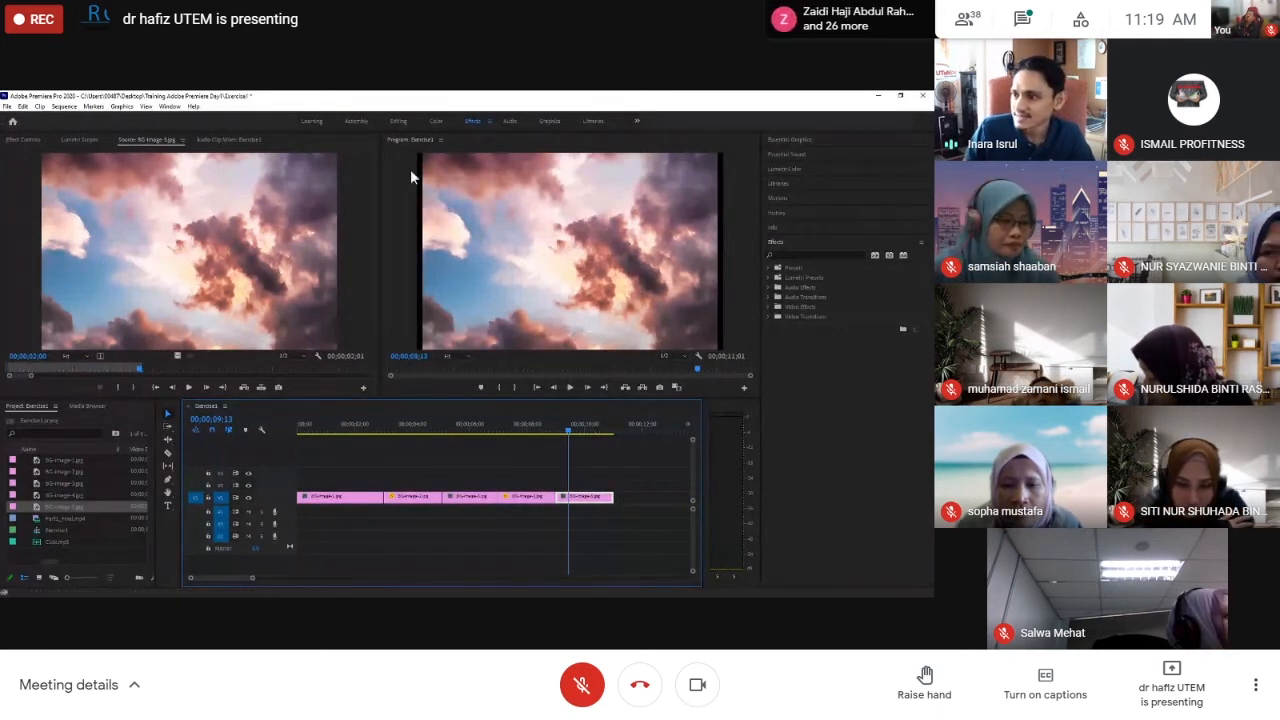
{"action": "left_click", "coordinate": [478, 240]}
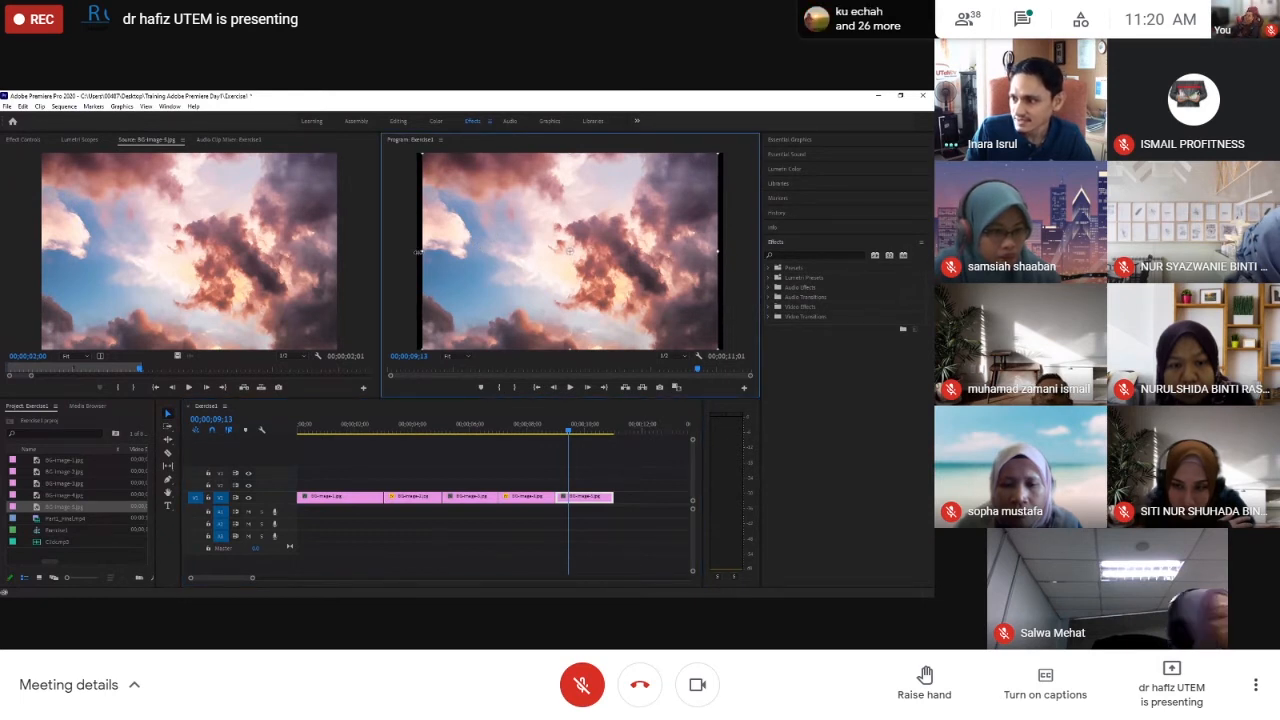
{"action": "left_click_drag", "start_coordinate": [420, 252], "coordinate": [411, 252]}
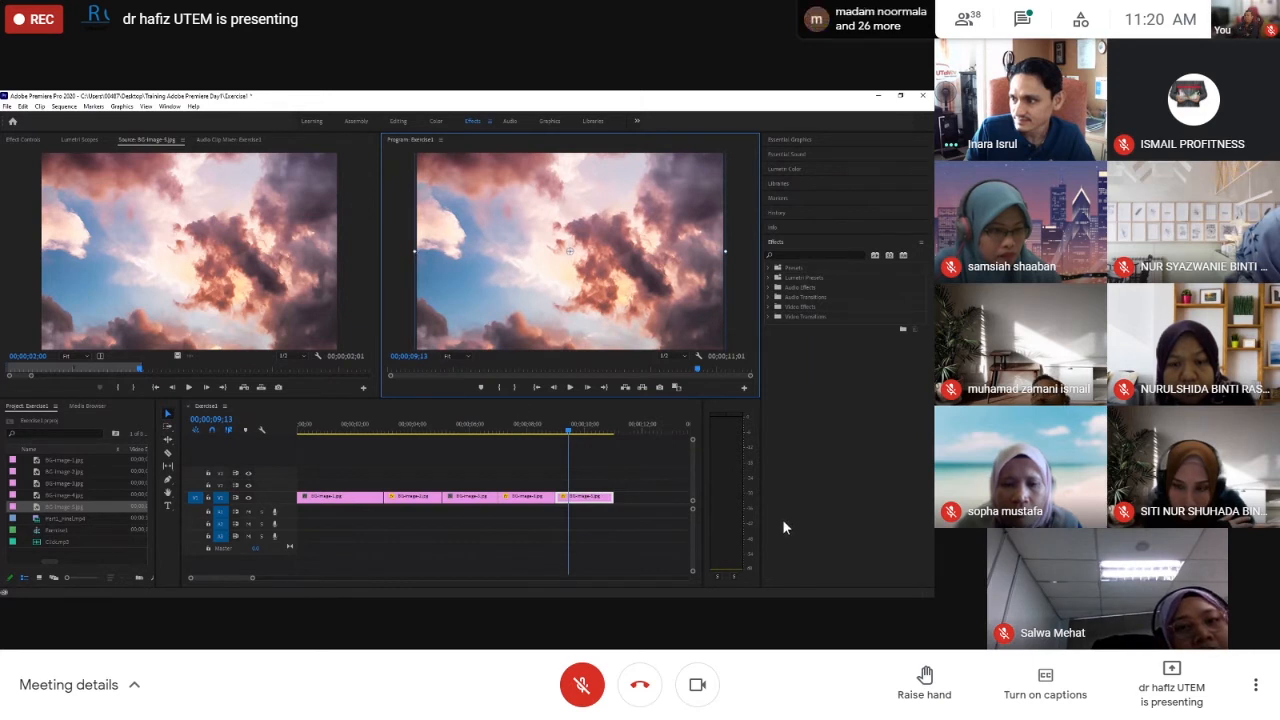
{"action": "left_click", "coordinate": [588, 498]}
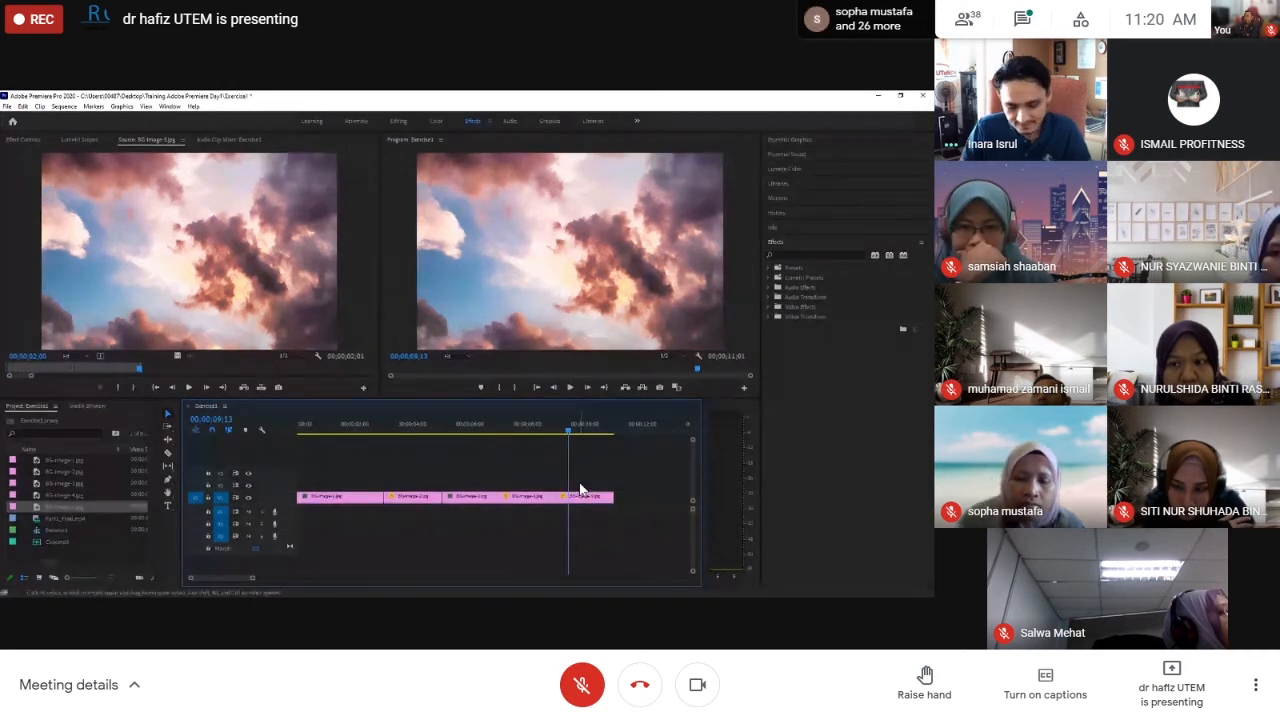
{"action": "key", "text": "ctrl+z"}
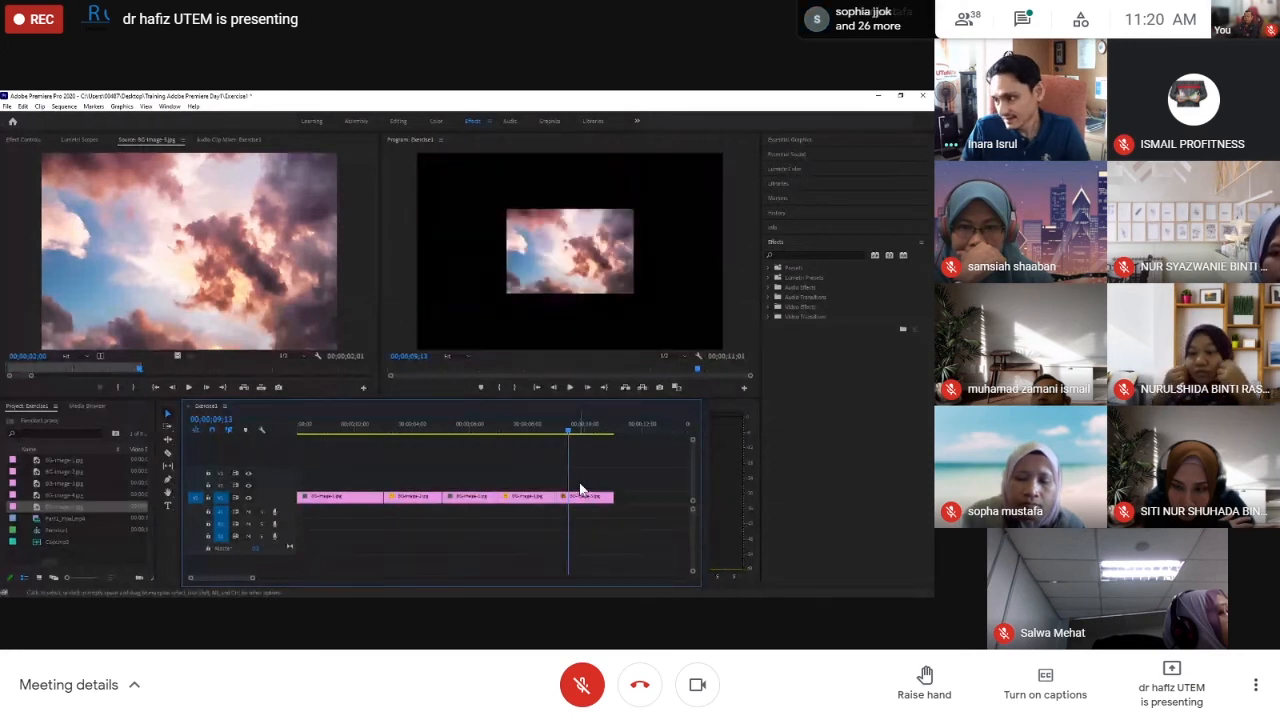
Try to enlarge the small BG-image-5 directly in the Program monitor past the frame's sides and undo the scaling
{"action": "left_click", "coordinate": [576, 285]}
{"action": "left_click", "coordinate": [570, 275]}
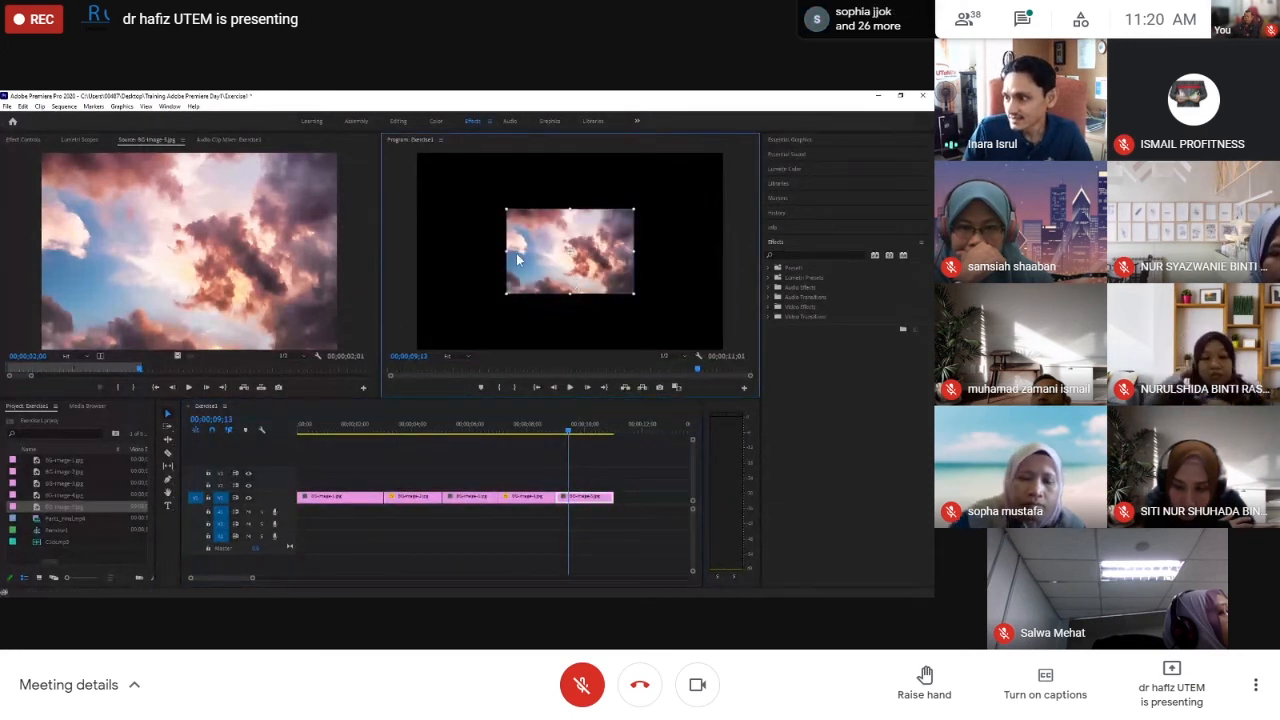
{"action": "left_click_drag", "start_coordinate": [508, 252], "coordinate": [397, 259]}
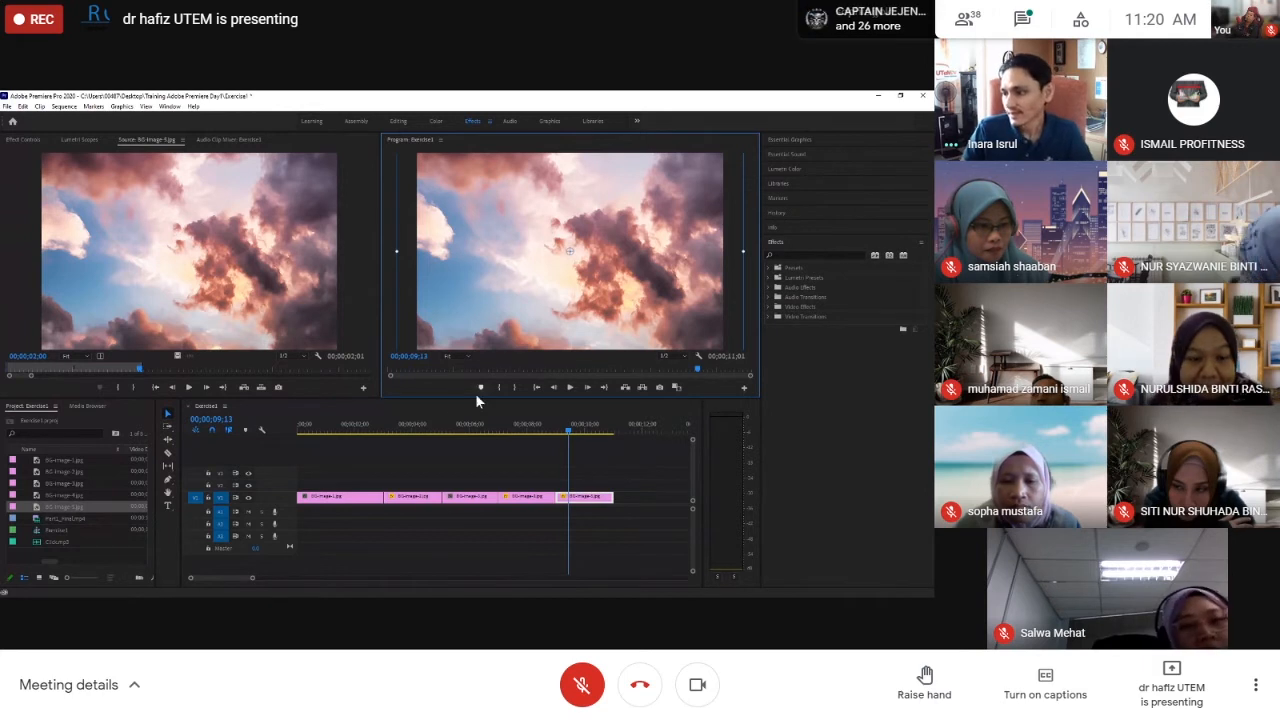
{"action": "left_click", "coordinate": [516, 501]}
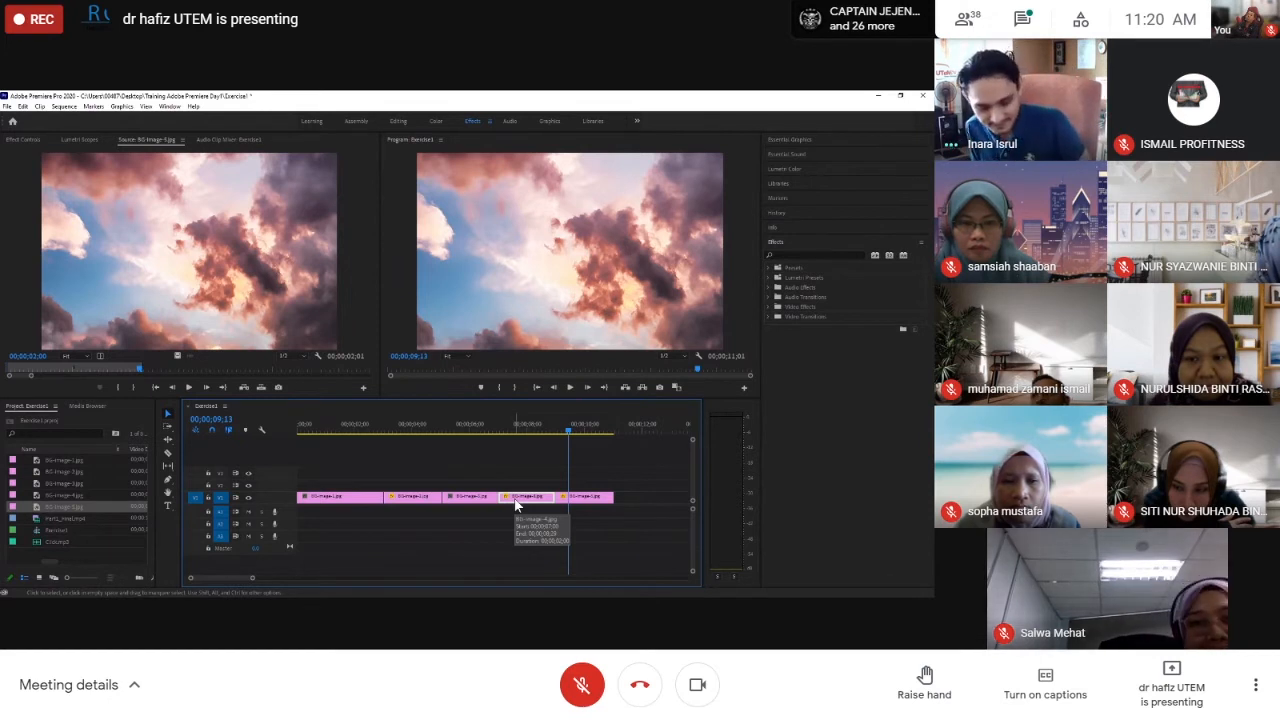
{"action": "key", "text": "ctrl+z"}
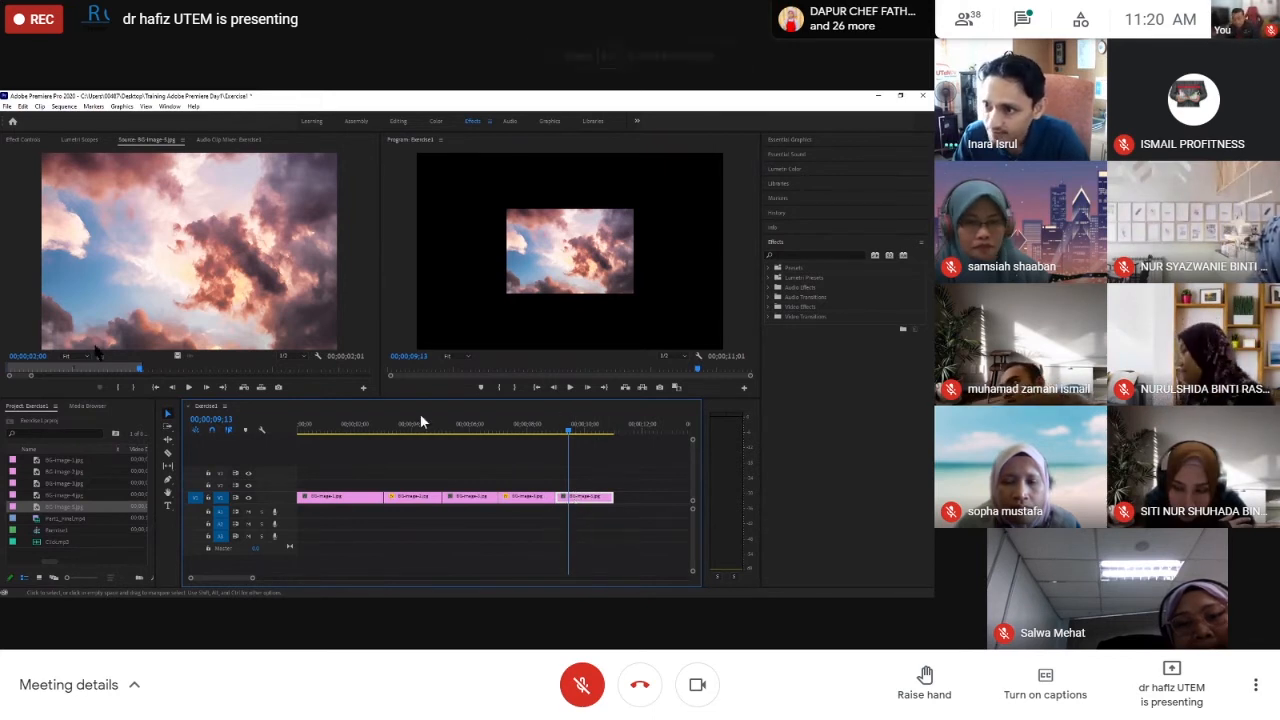
Turn off the camera in the Google Meet call
{"action": "left_click", "coordinate": [695, 680]}
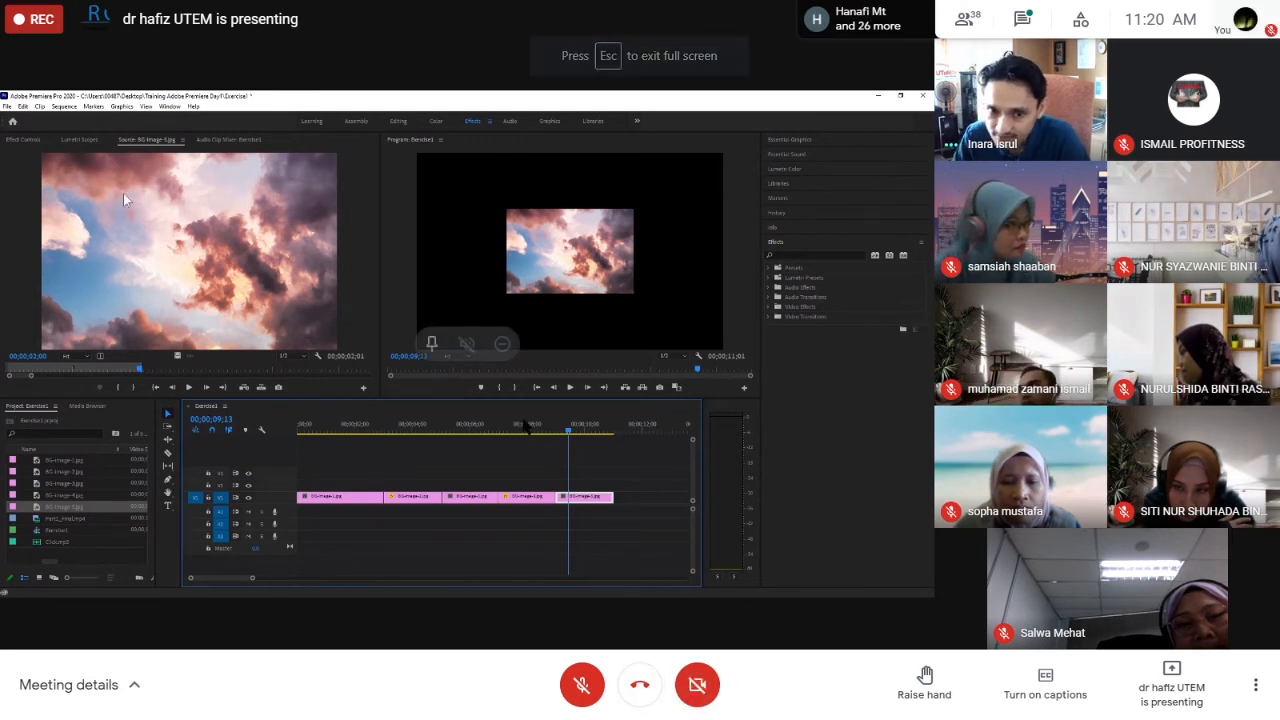
Increase the Motion Scale of BG-image-5 in its effect controls until the image fills the frame
{"action": "left_click", "coordinate": [18, 141]}
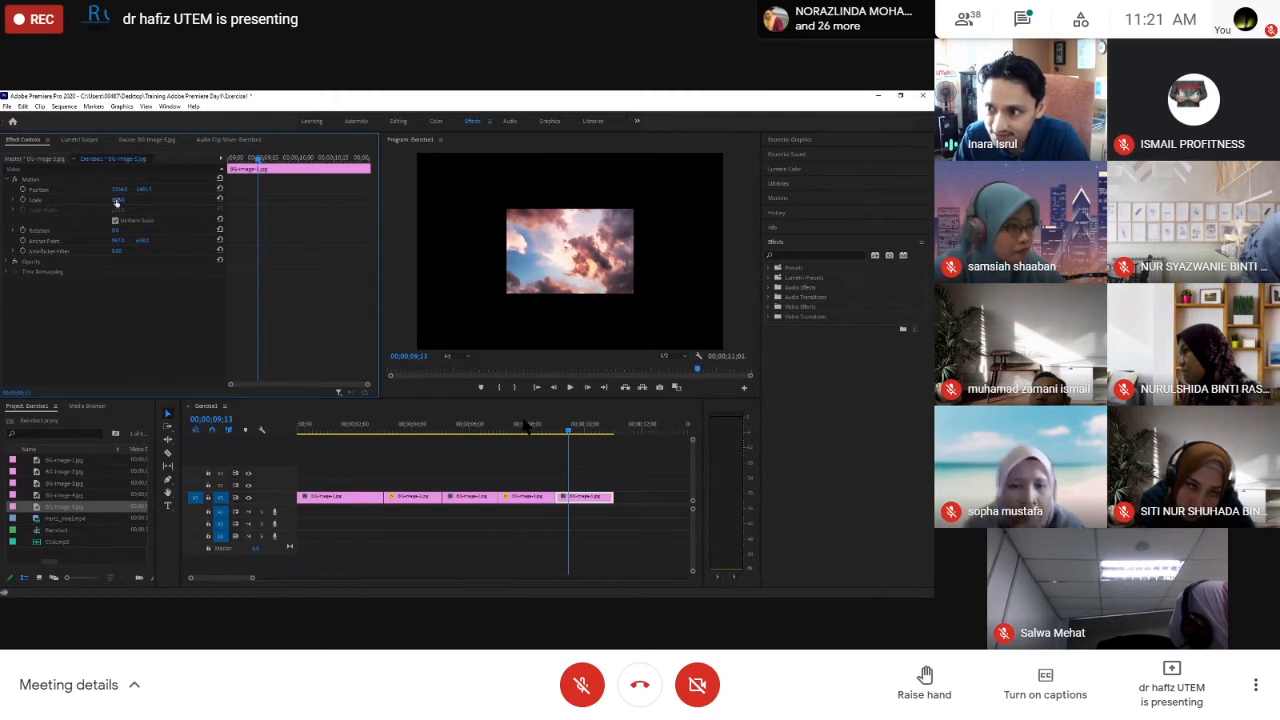
{"action": "left_click_drag", "start_coordinate": [116, 200], "coordinate": [192, 204]}
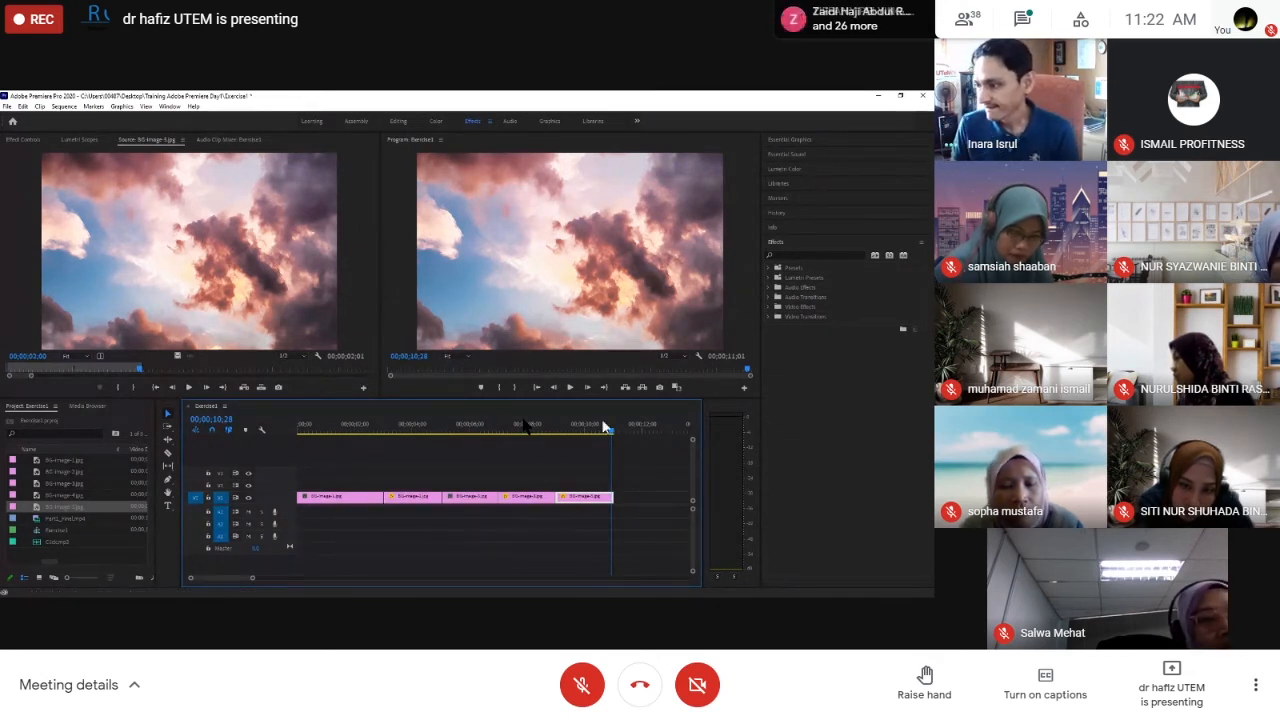
Return the playhead to the start of the Exercise1 sequence and save the project
{"action": "left_click_drag", "start_coordinate": [611, 435], "coordinate": [244, 435]}
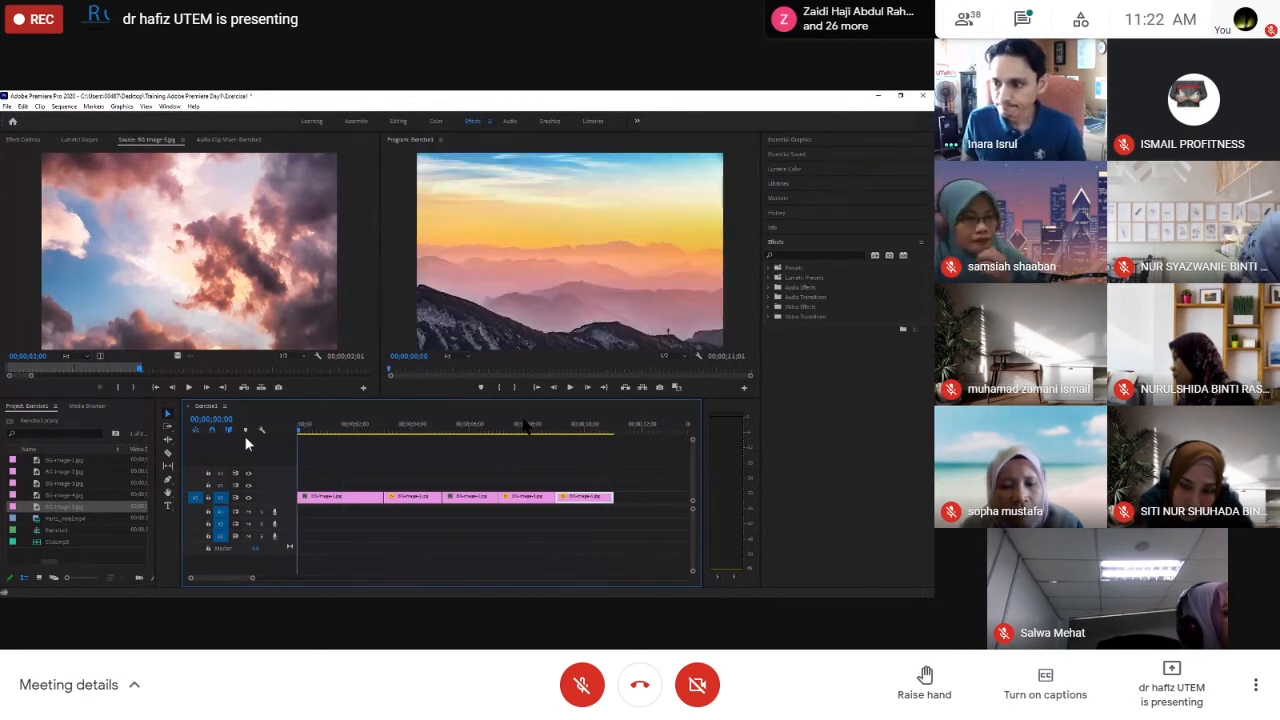
{"action": "left_click", "coordinate": [8, 108]}
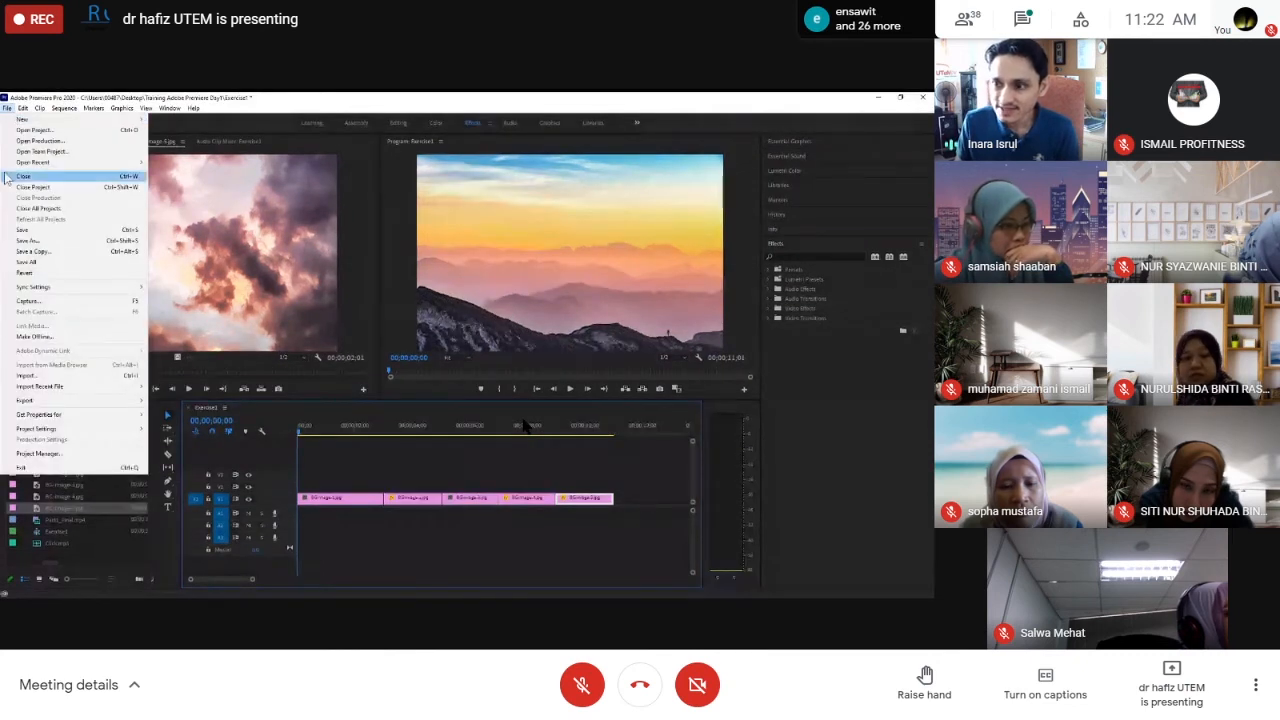
{"action": "left_click", "coordinate": [22, 230]}
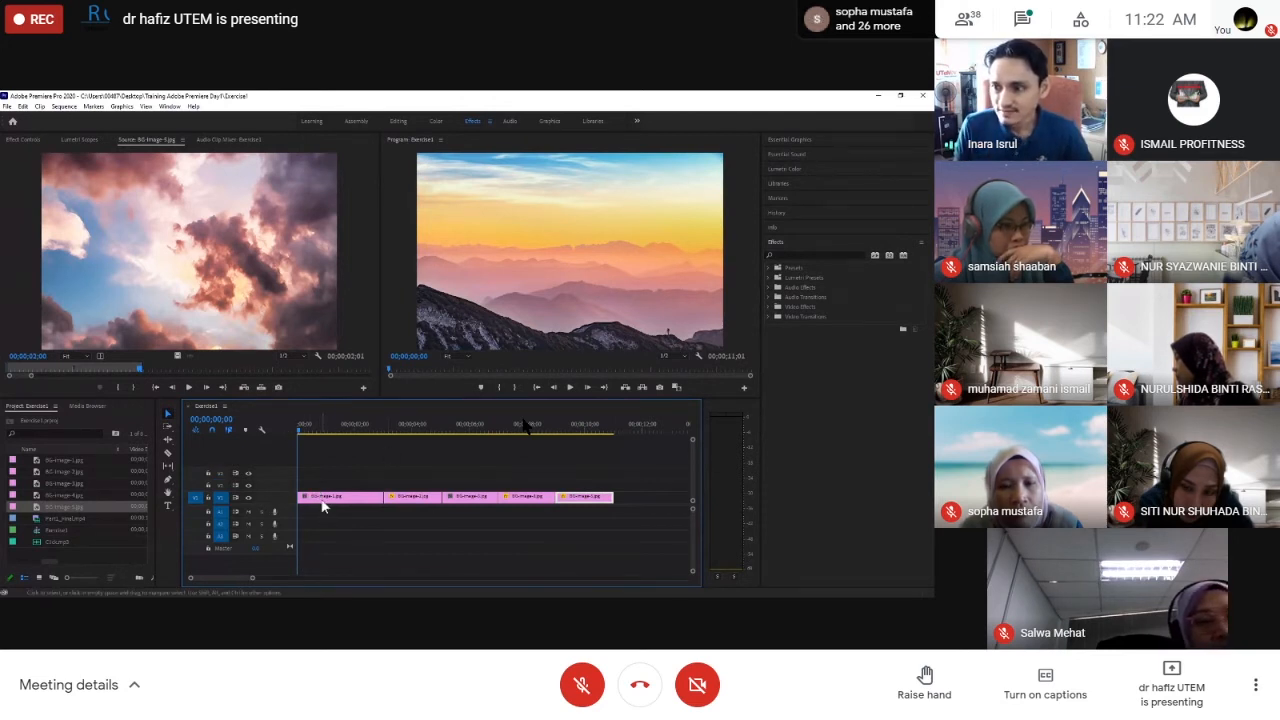
Load the Part1_Final.mp4 reference video into the Source monitor and play it
{"action": "double_click", "coordinate": [52, 518]}
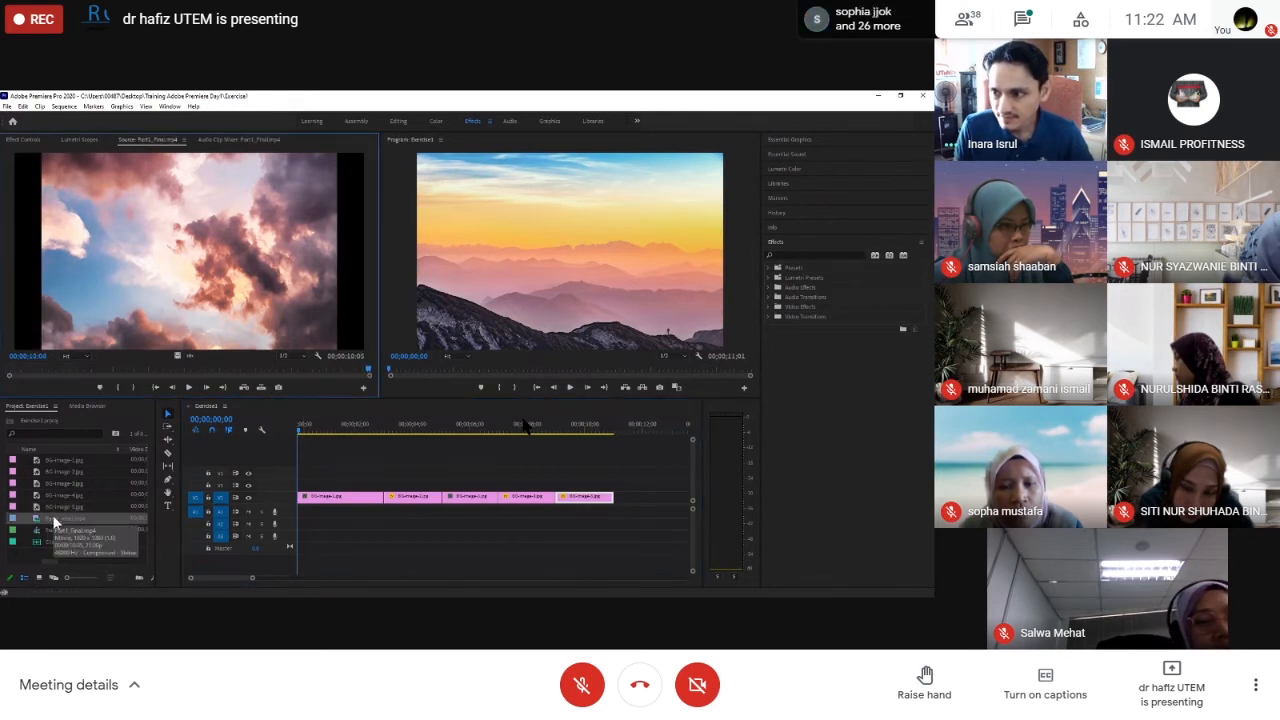
{"action": "left_click", "coordinate": [189, 387]}
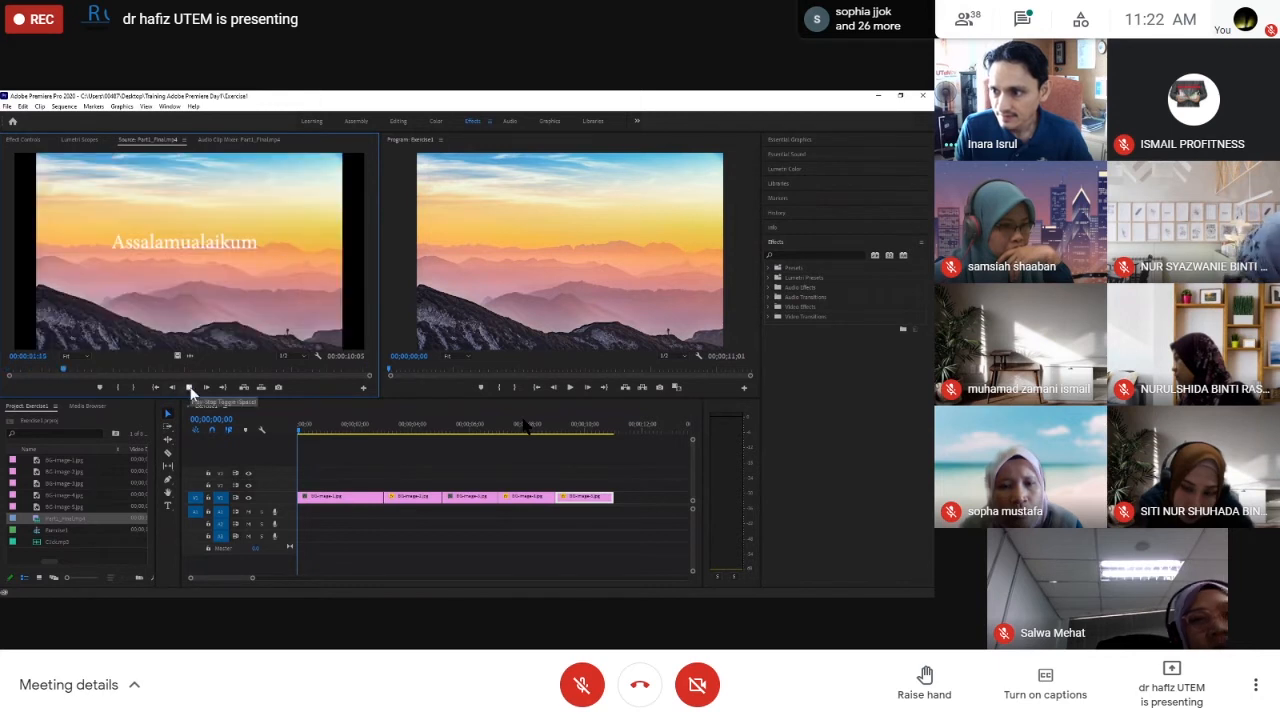
Stop the Part1_Final.mp4 reference and scrub back to the frame showing the Assalamualaikum title over the first image
{"action": "left_click", "coordinate": [190, 388]}
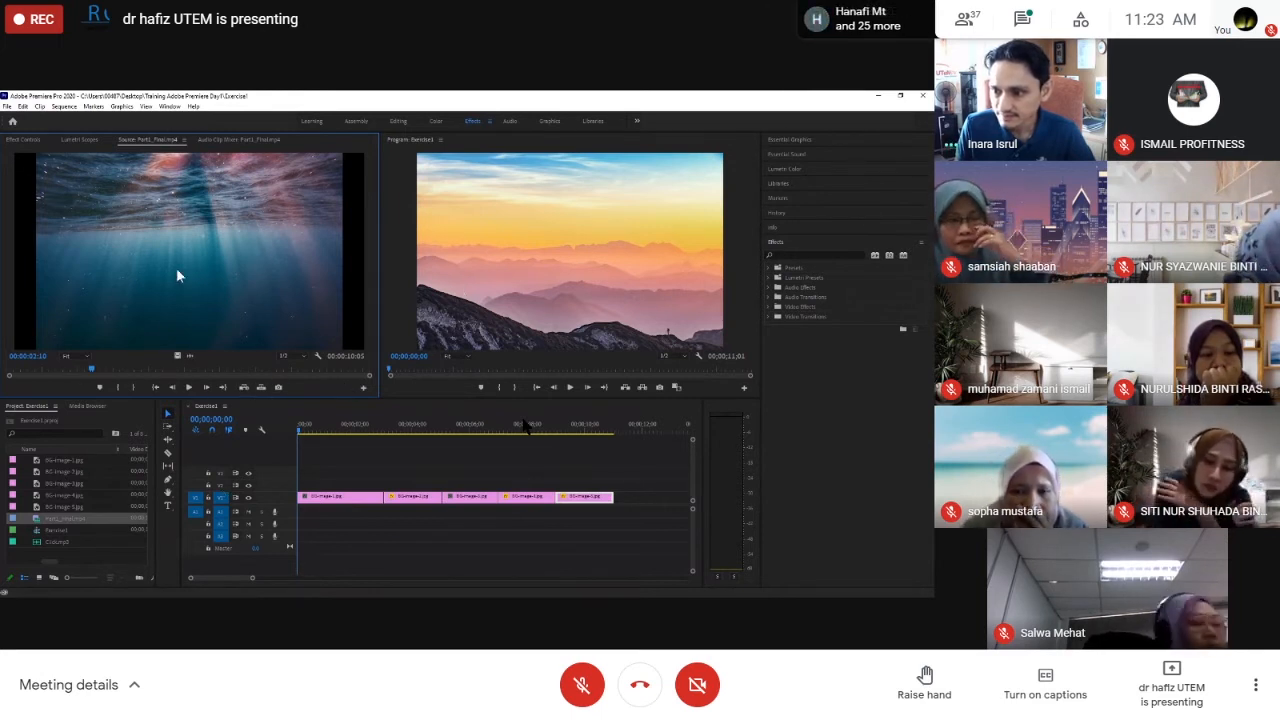
{"action": "left_click", "coordinate": [53, 369]}
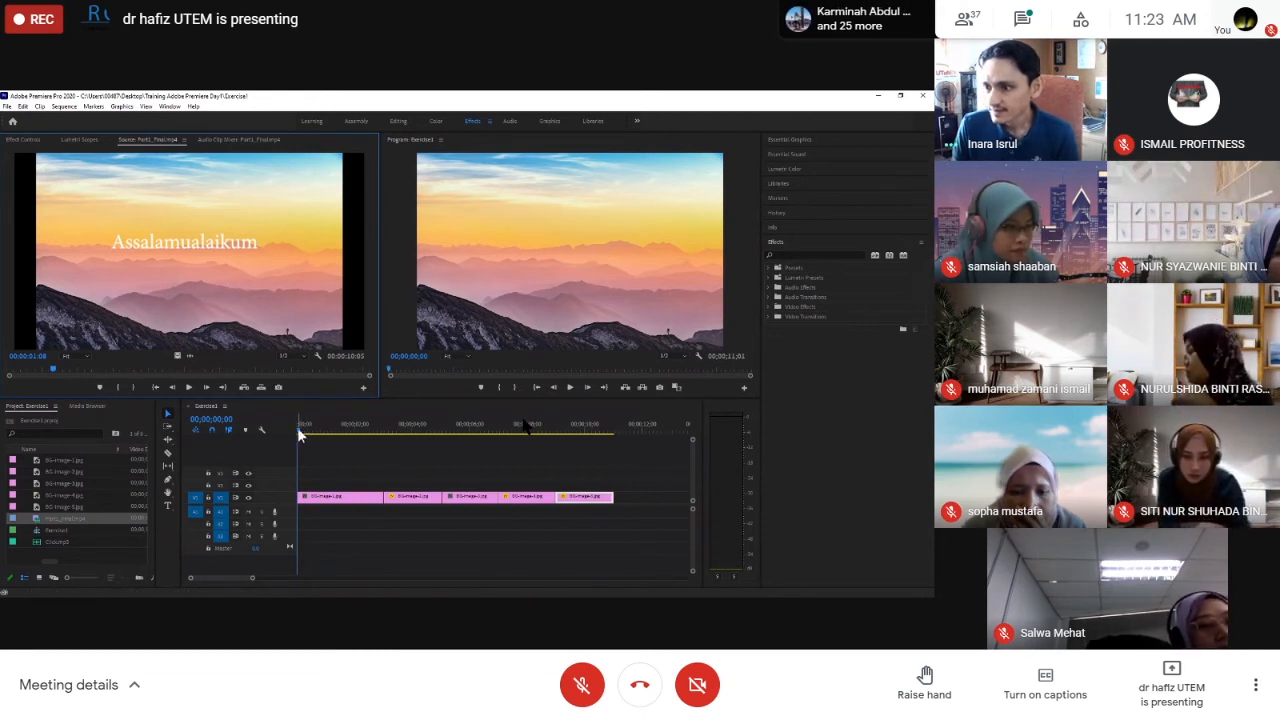
{"action": "mouse_move", "coordinate": [53, 372]}
{"action": "left_mouse_down"}
{"action": "mouse_move", "coordinate": [8, 372]}
{"action": "mouse_move", "coordinate": [33, 374]}
{"action": "left_mouse_up"}
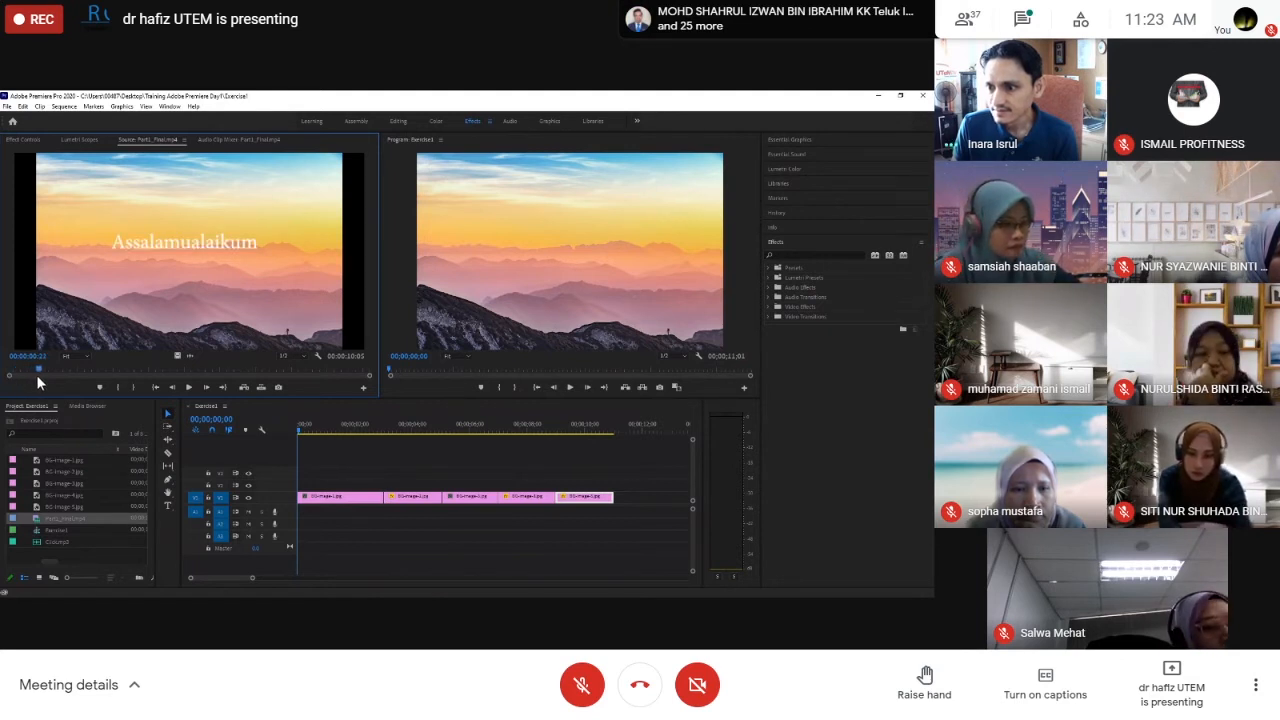
{"action": "left_click_drag", "start_coordinate": [36, 375], "coordinate": [39, 377]}
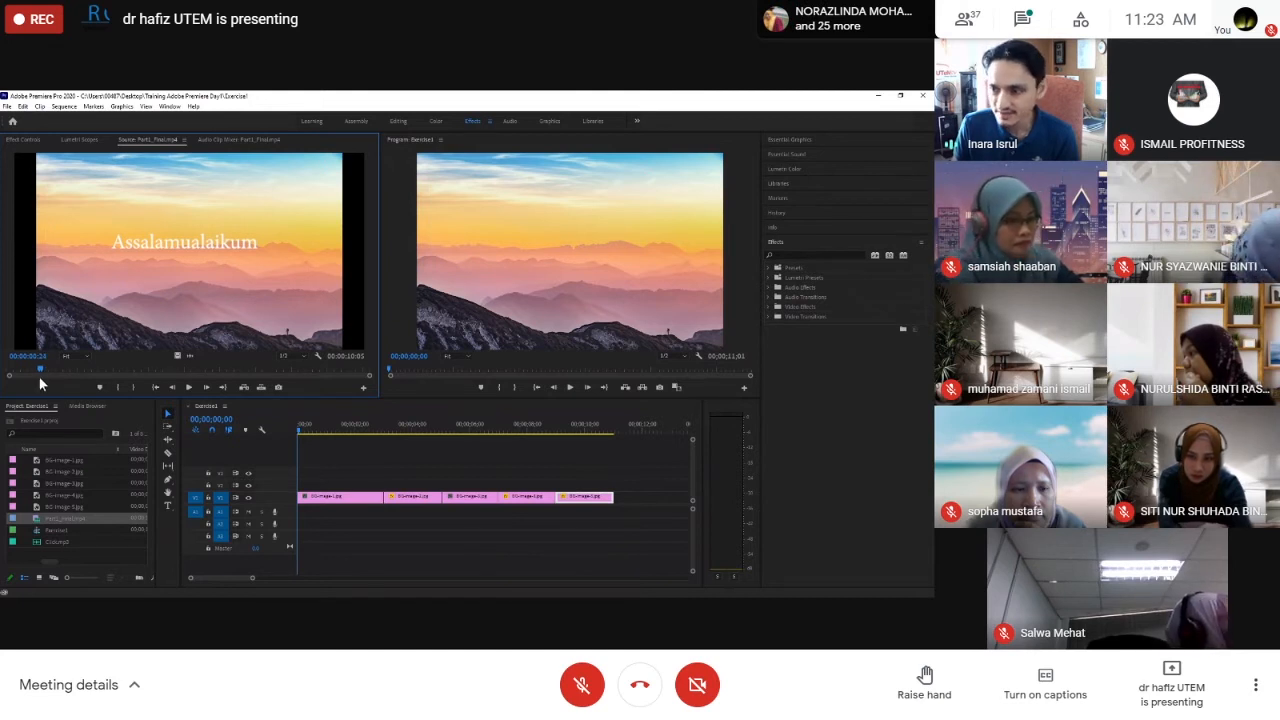
Move the Exercise1 sequence playhead to 00;00;00;20 and activate the Type tool
{"action": "left_click", "coordinate": [304, 425]}
{"action": "left_click_drag", "start_coordinate": [306, 435], "coordinate": [319, 431]}
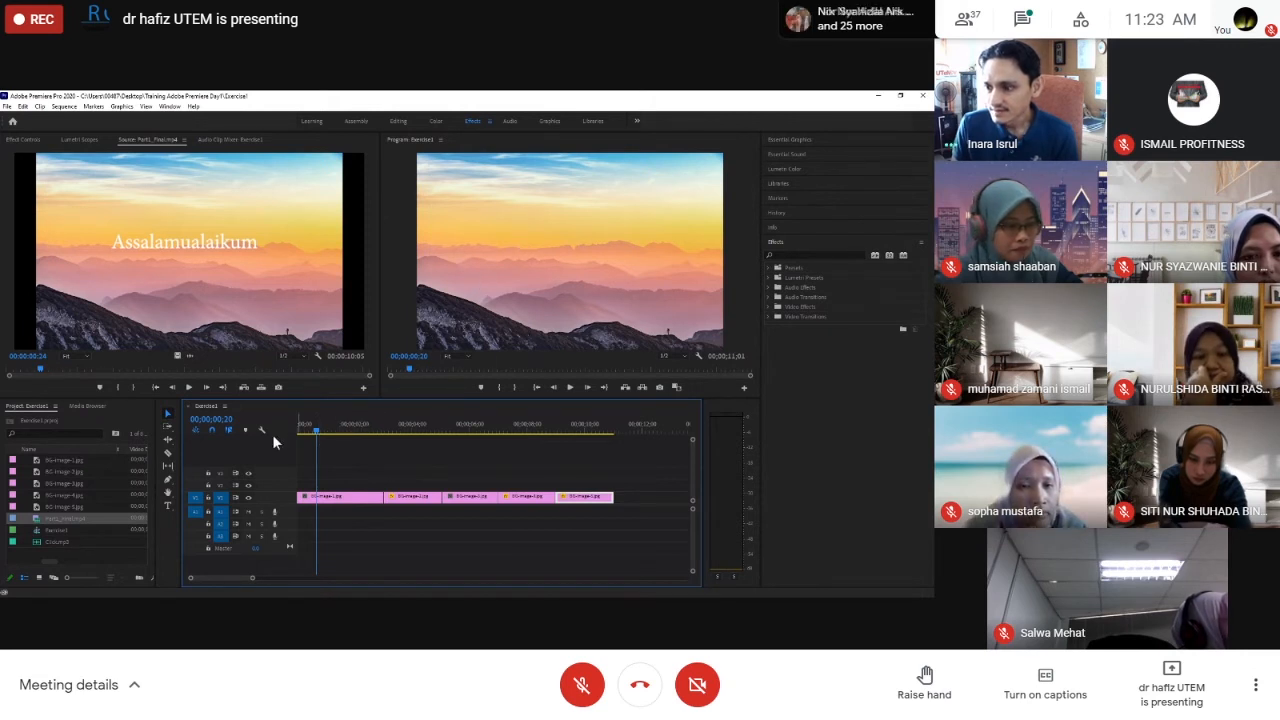
{"action": "left_click", "coordinate": [164, 505]}
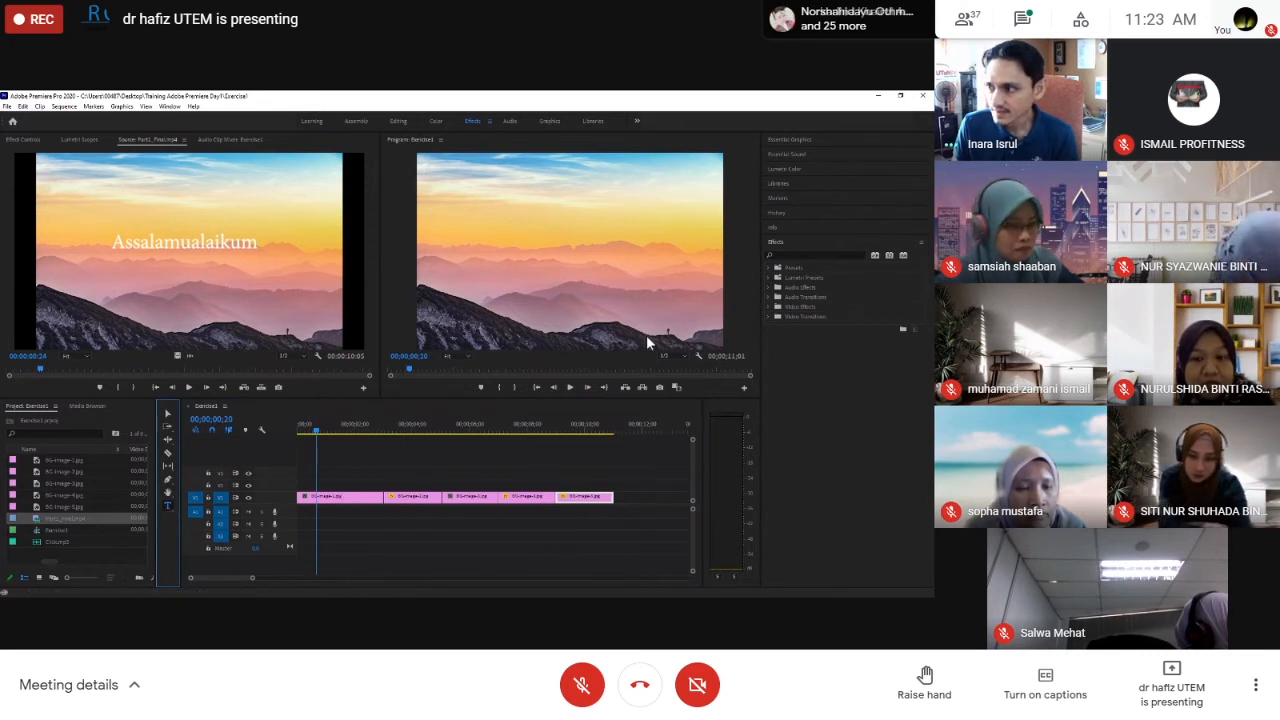
{"action": "left_click", "coordinate": [530, 239]}
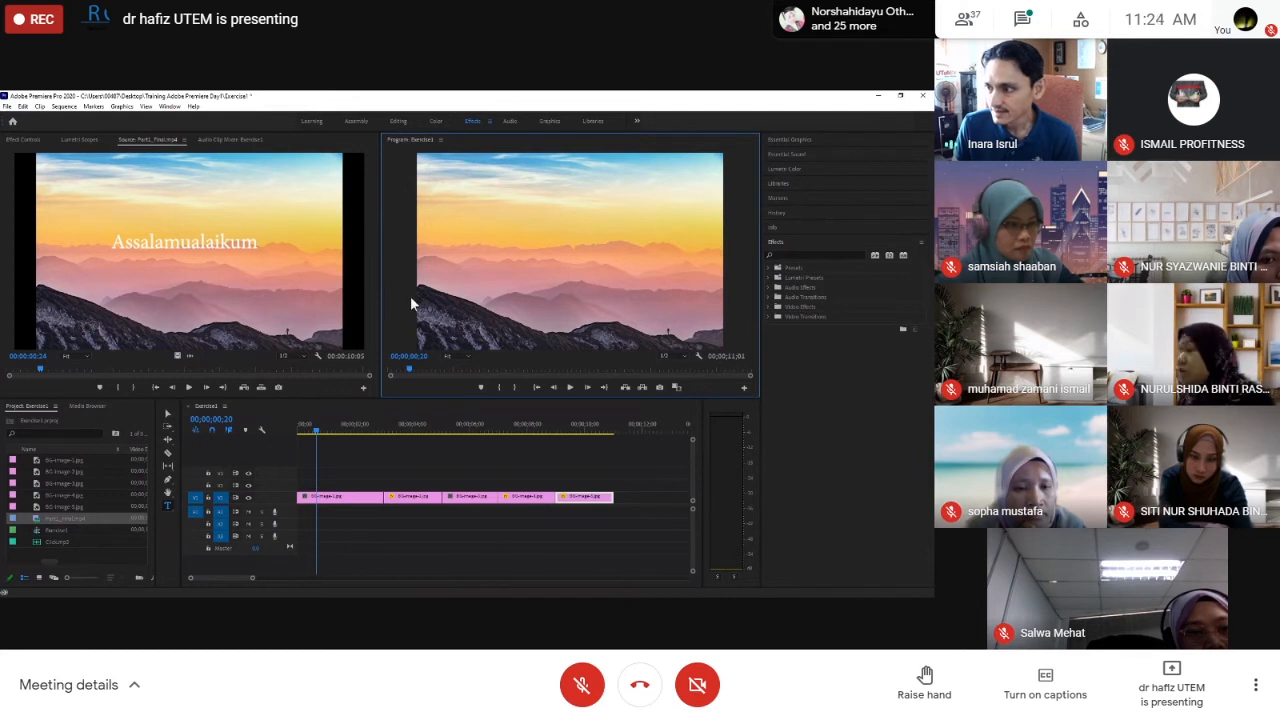
{"action": "left_click", "coordinate": [342, 499]}
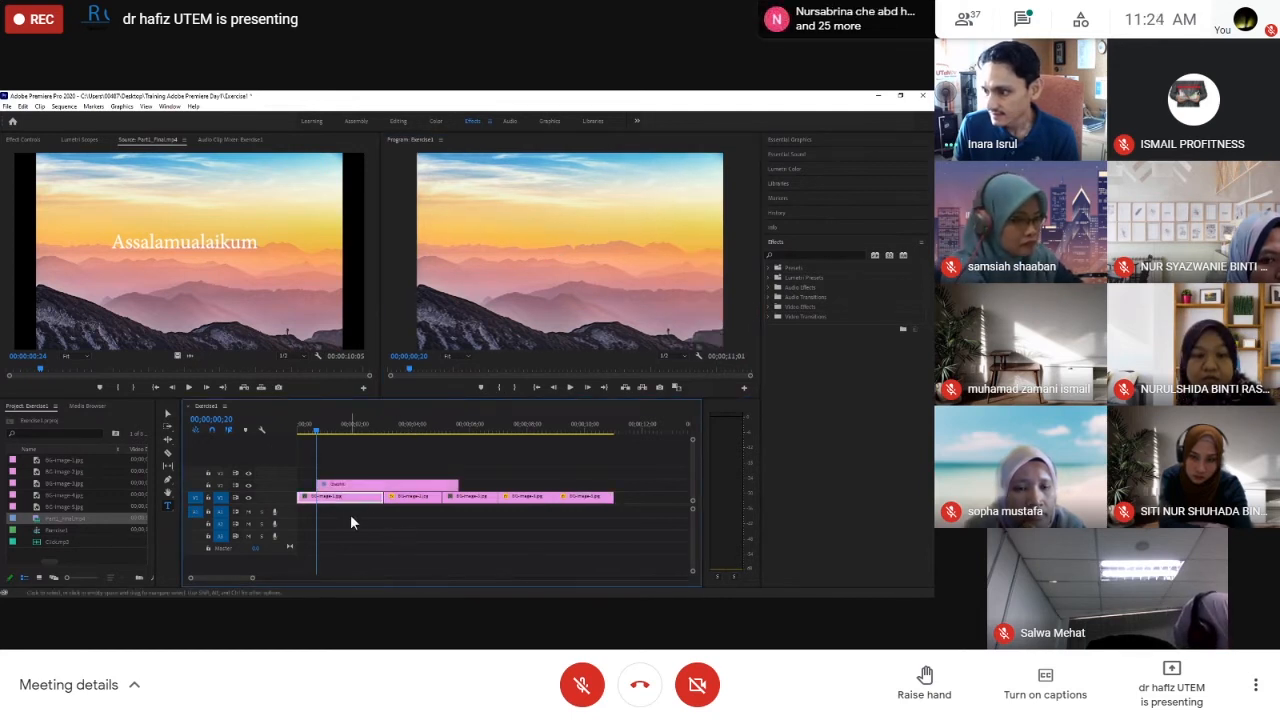
{"action": "left_click", "coordinate": [410, 489]}
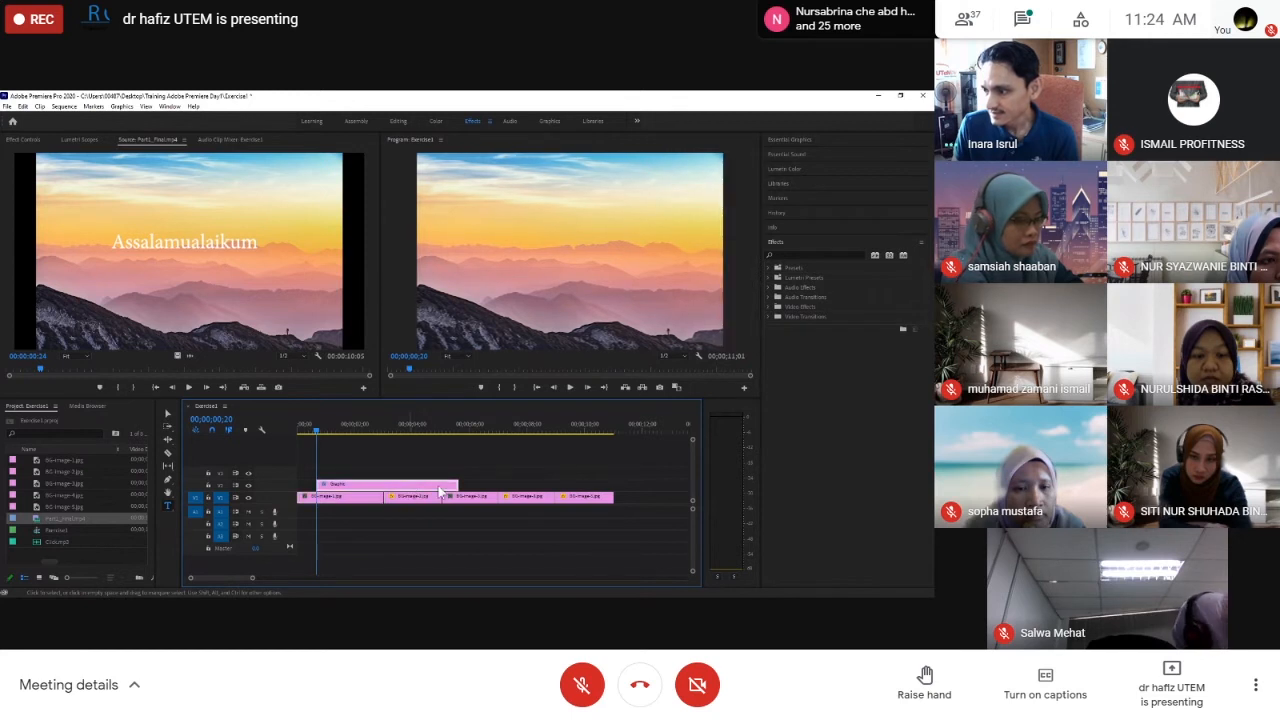
{"action": "left_click_drag", "start_coordinate": [457, 486], "coordinate": [357, 487]}
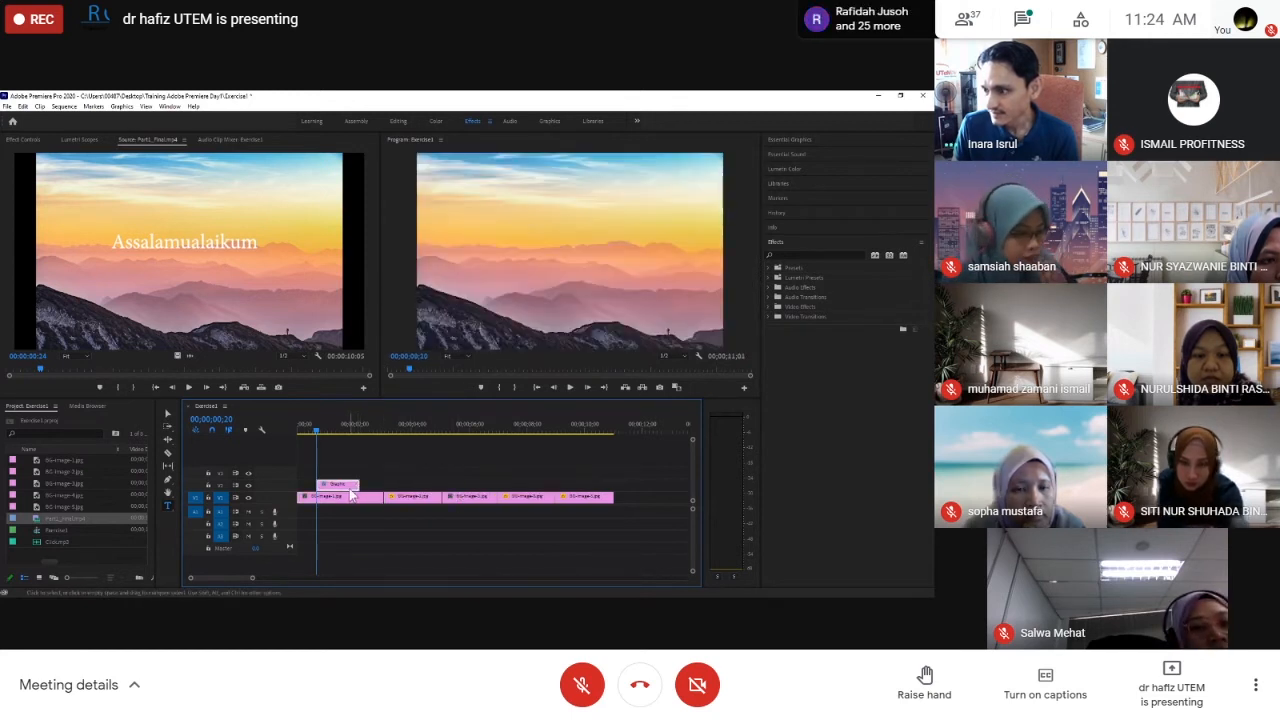
{"action": "key", "text": "Delete"}
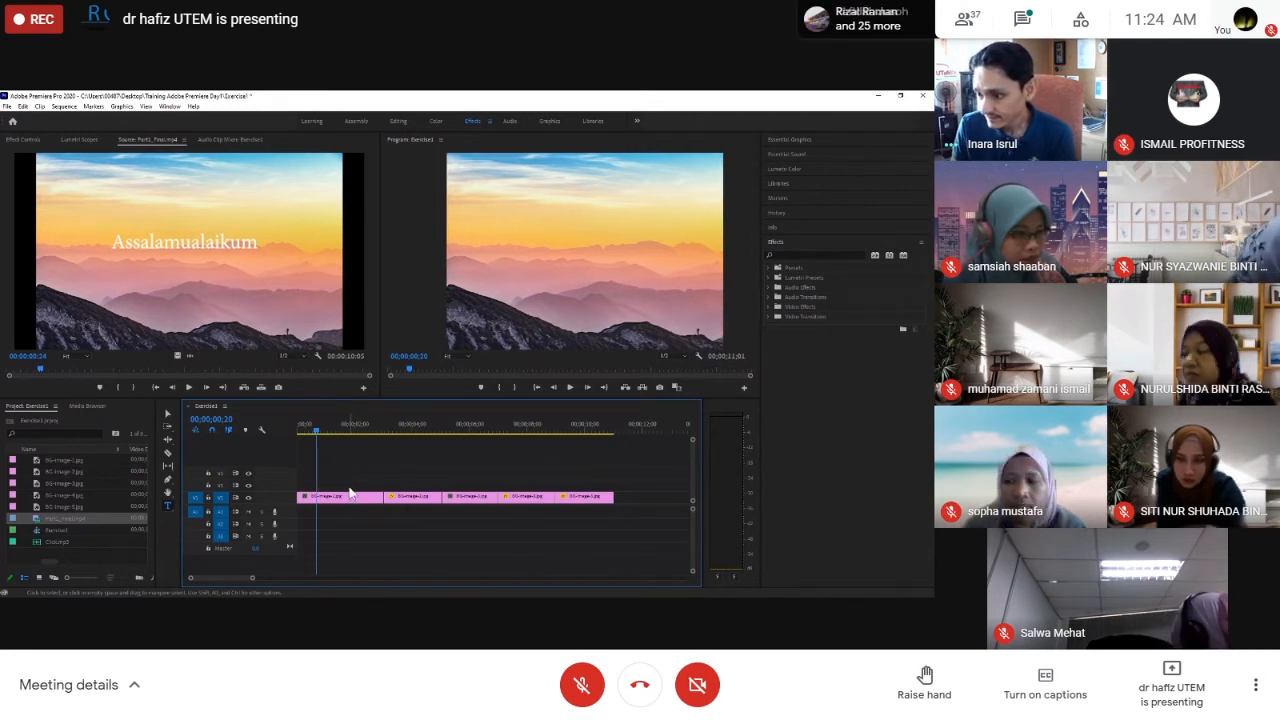
Add the title text "SELAMAT DATANG" near the middle of the first image in the Program monitor
{"action": "left_click", "coordinate": [534, 258]}
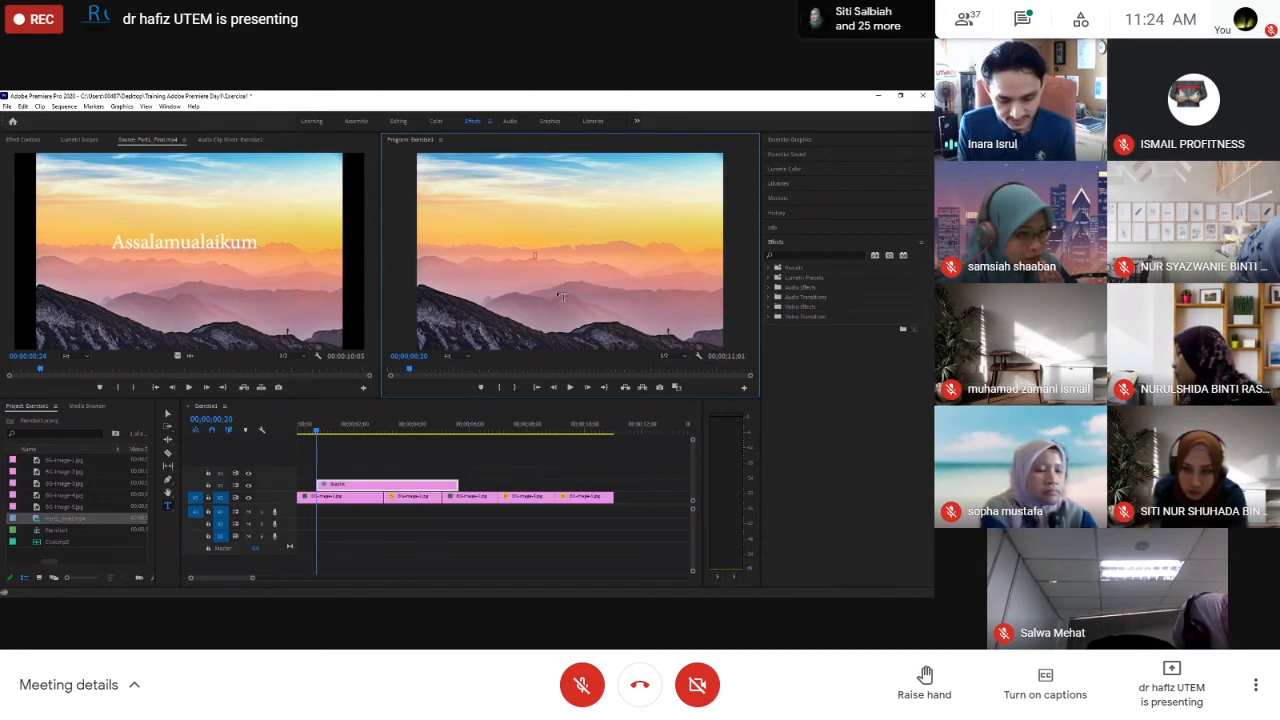
{"action": "type", "text": "SELAM"}
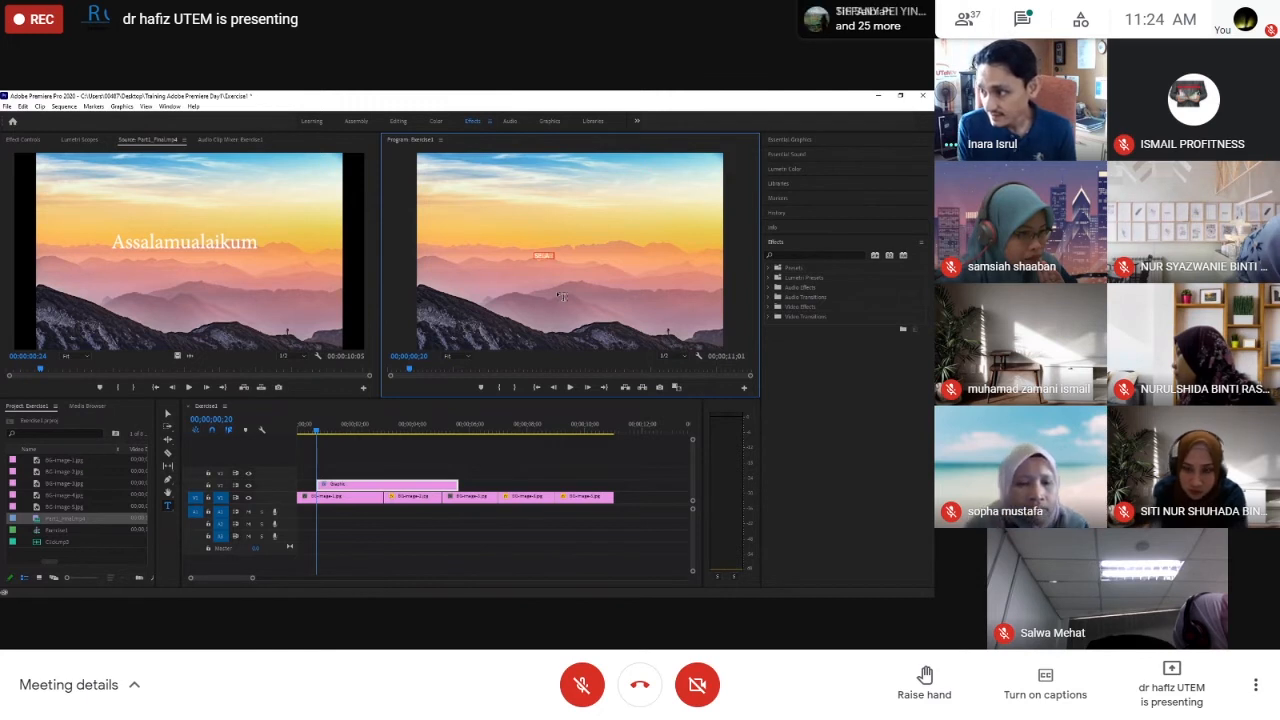
{"action": "type", "text": "A"}
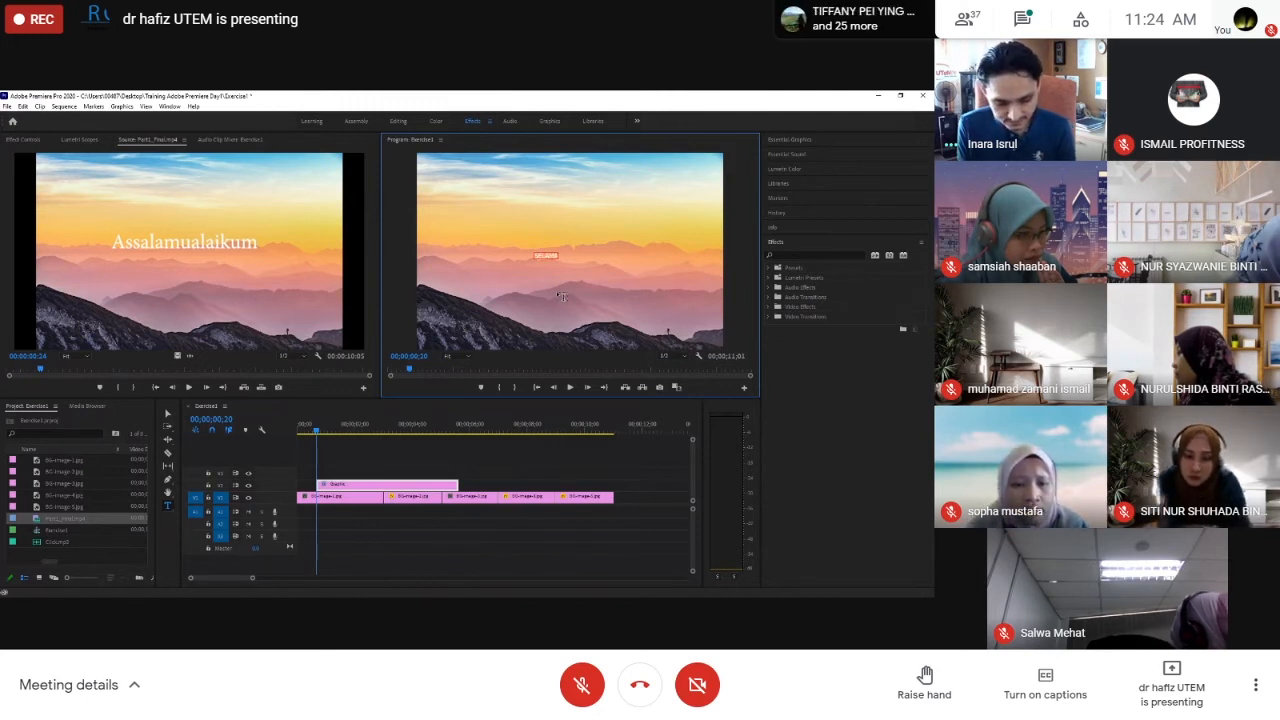
{"action": "type", "text": "T DATANG"}
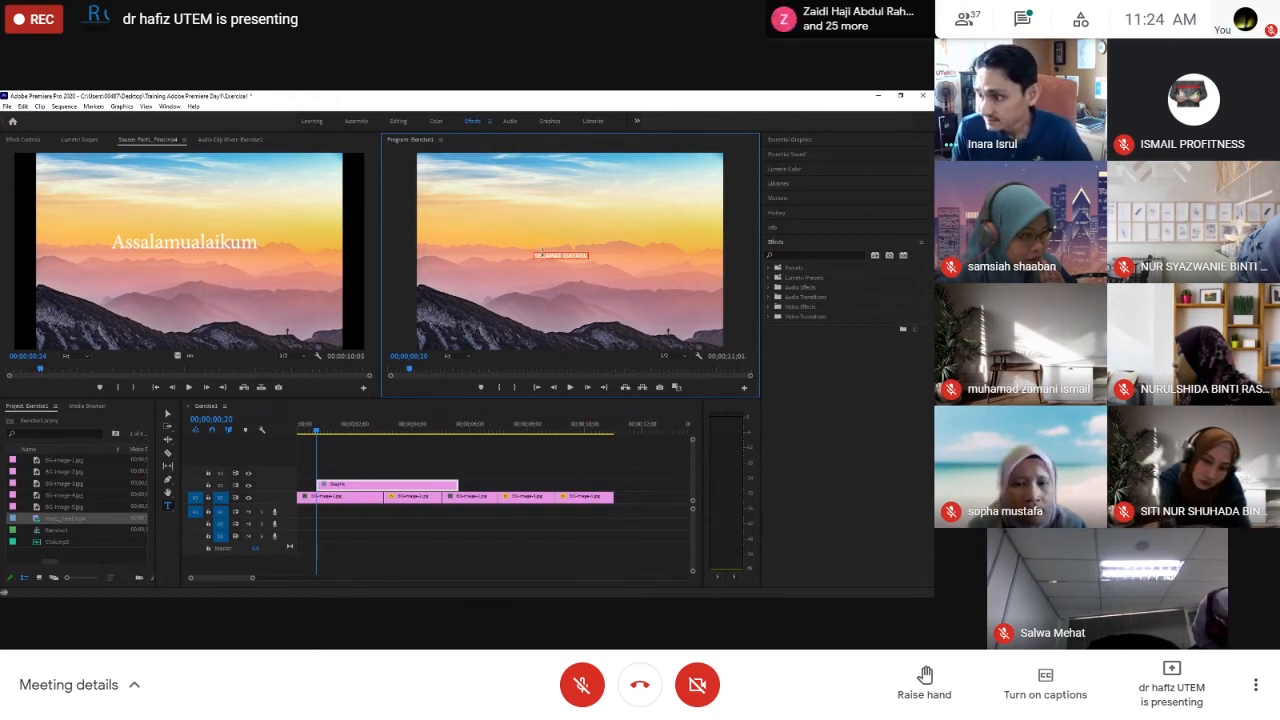
Increase the Motion Scale of the SELAMAT DATANG graphic until the title spans over half of the frame's width
{"action": "left_click", "coordinate": [444, 488]}
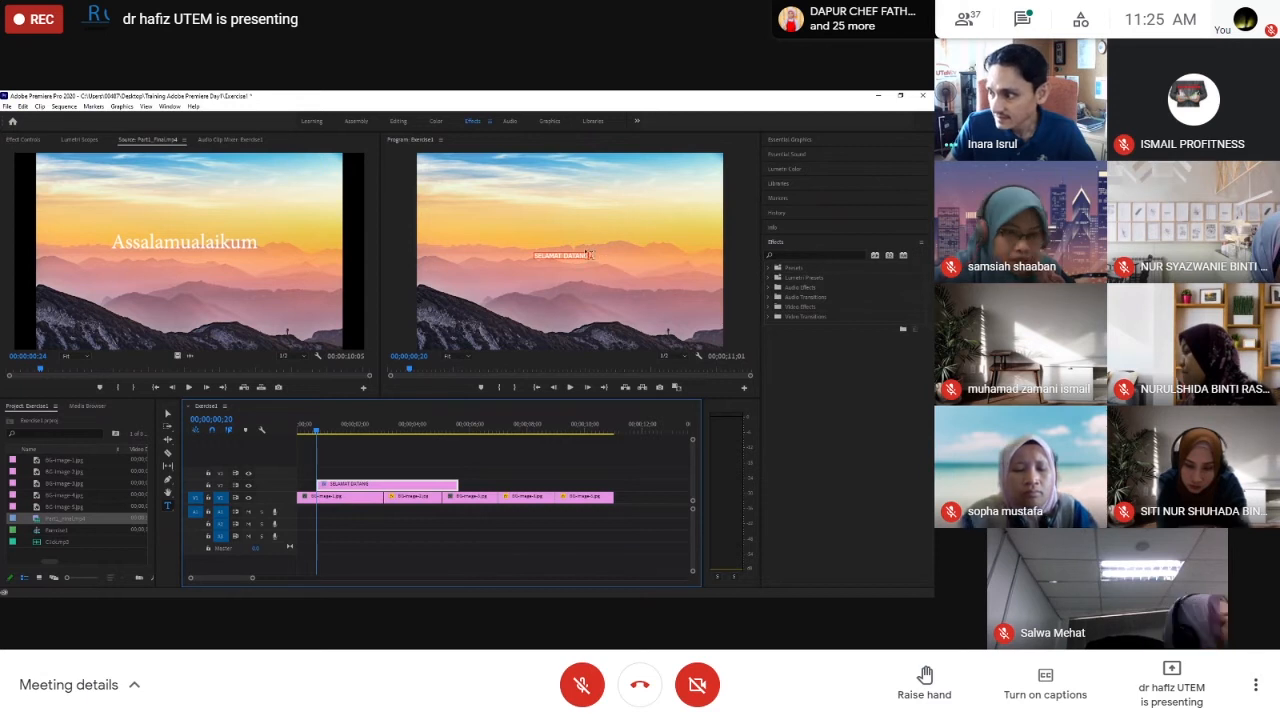
{"action": "left_click", "coordinate": [24, 140]}
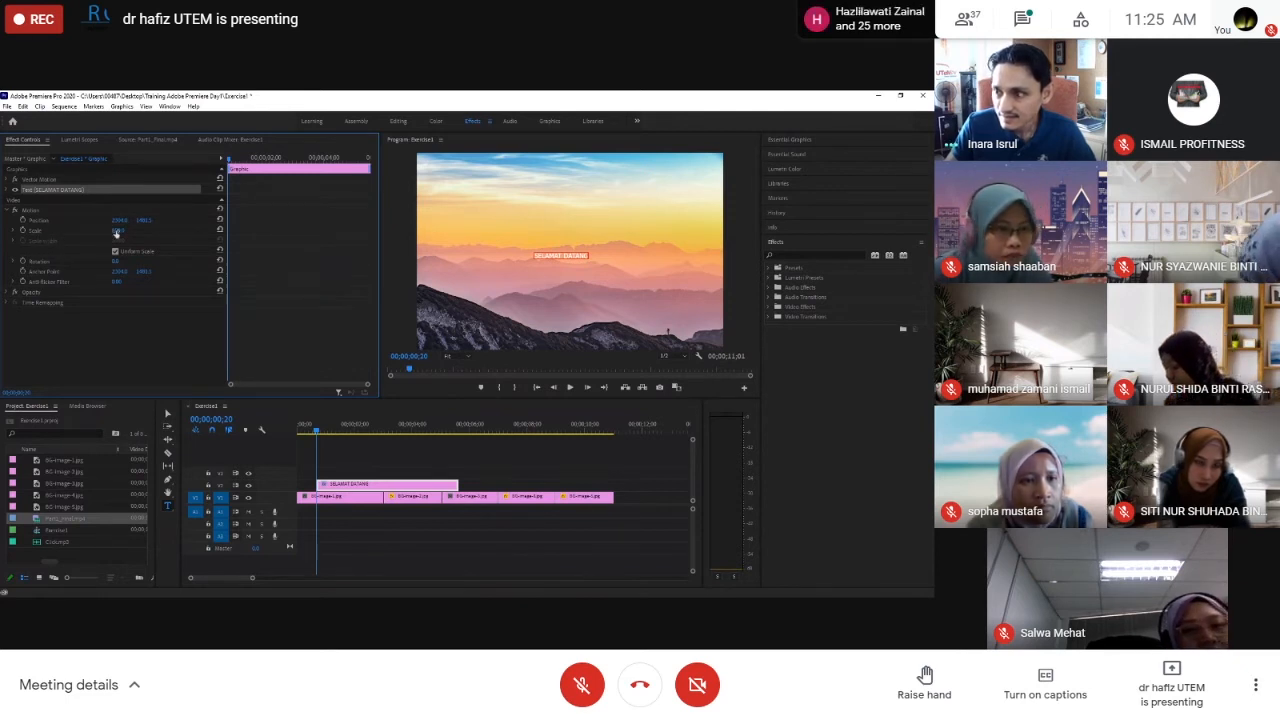
{"action": "left_click_drag", "start_coordinate": [116, 231], "coordinate": [232, 253]}
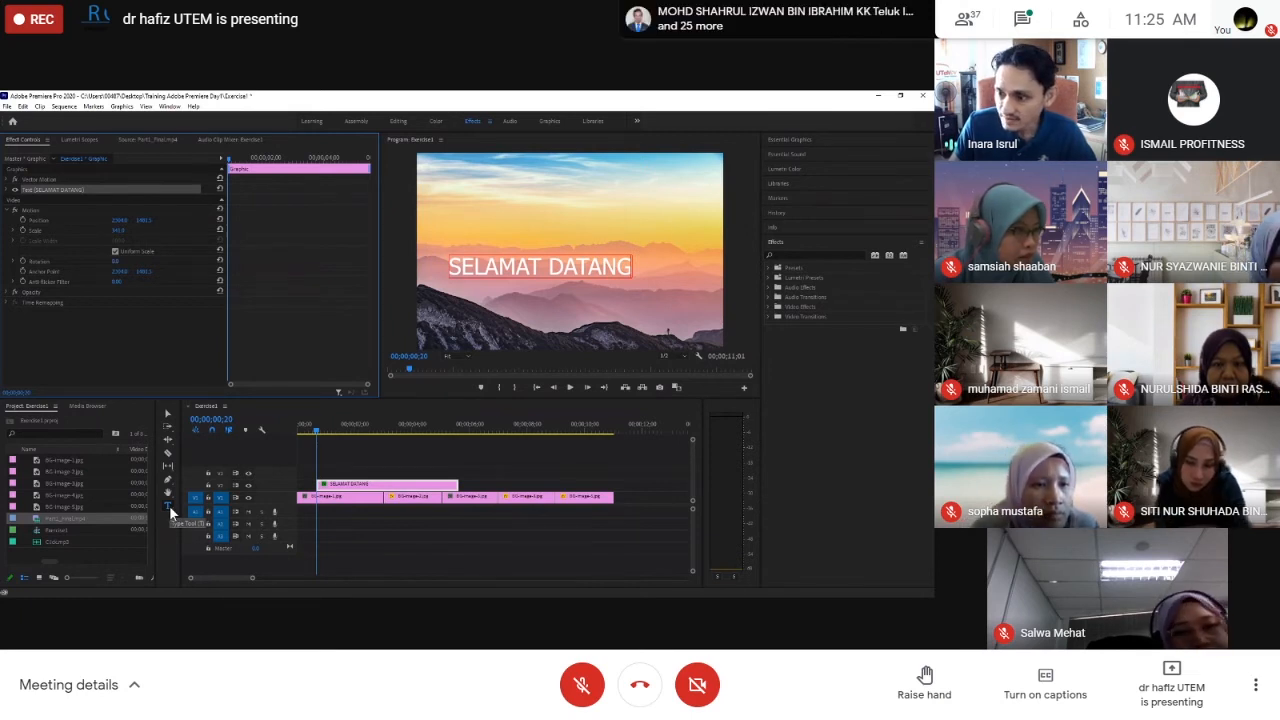
Move the SELAMAT DATANG title to the centre of the frame with the Selection tool and shrink it slightly
{"action": "left_click", "coordinate": [168, 418]}
{"action": "left_click", "coordinate": [481, 272]}
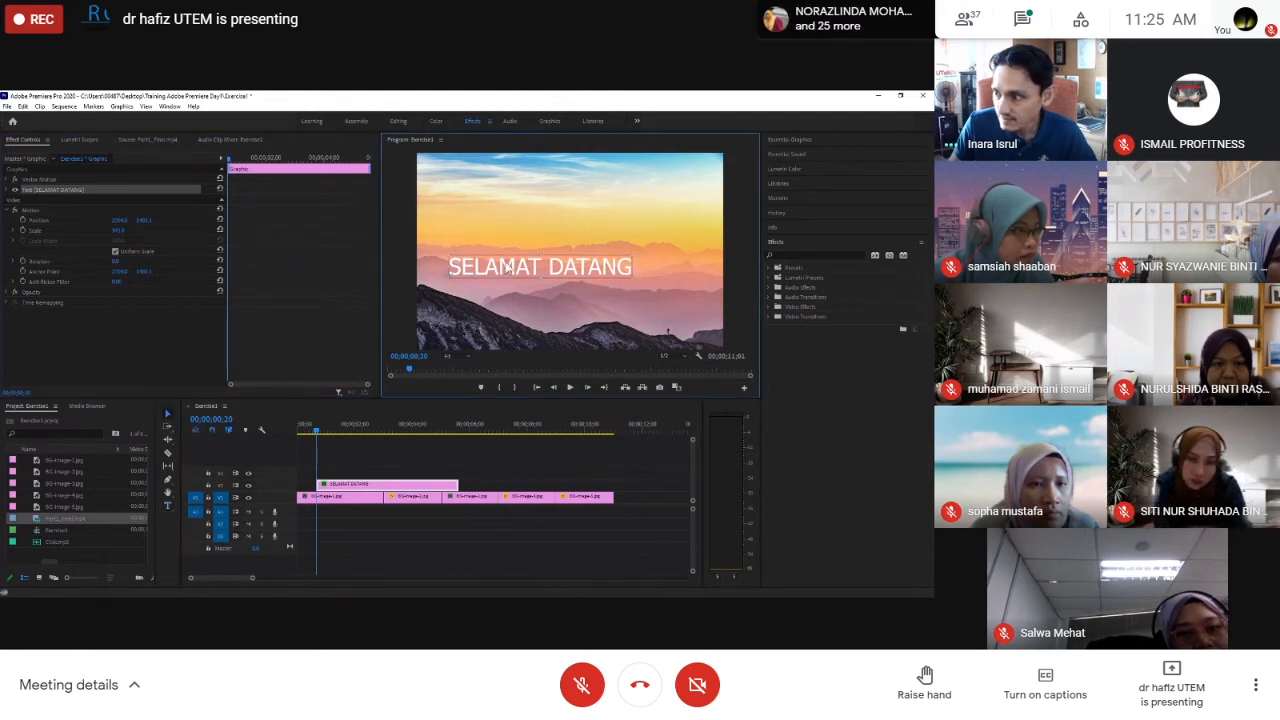
{"action": "left_click_drag", "start_coordinate": [482, 269], "coordinate": [510, 255]}
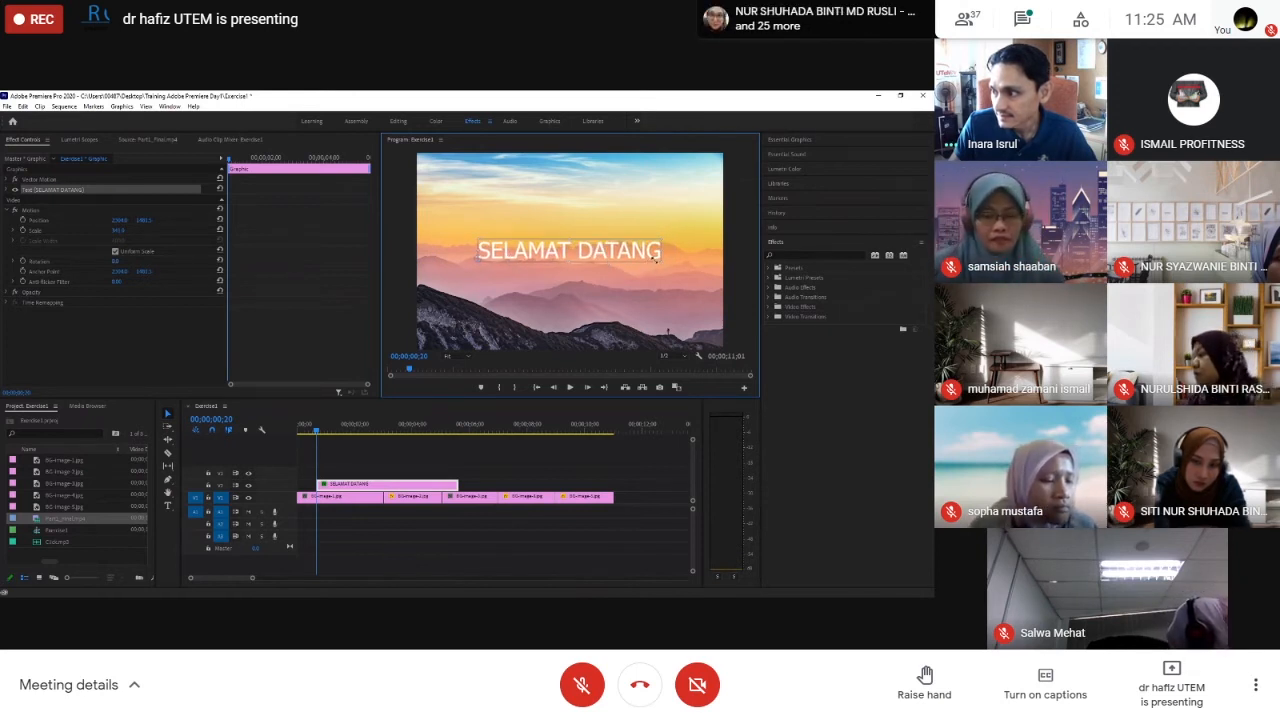
{"action": "left_click_drag", "start_coordinate": [669, 270], "coordinate": [647, 256]}
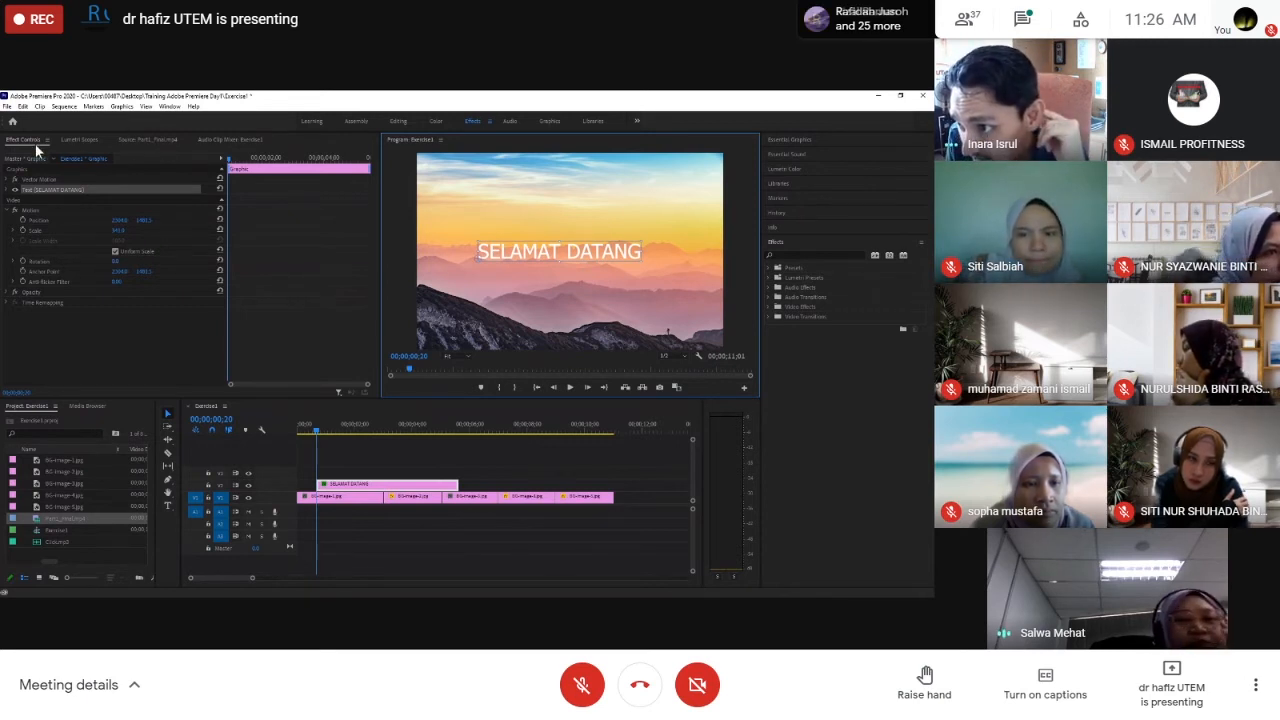
Examine the Motion properties of the SELAMAT DATANG graphic by collapsing and expanding their group
{"action": "left_click", "coordinate": [10, 211]}
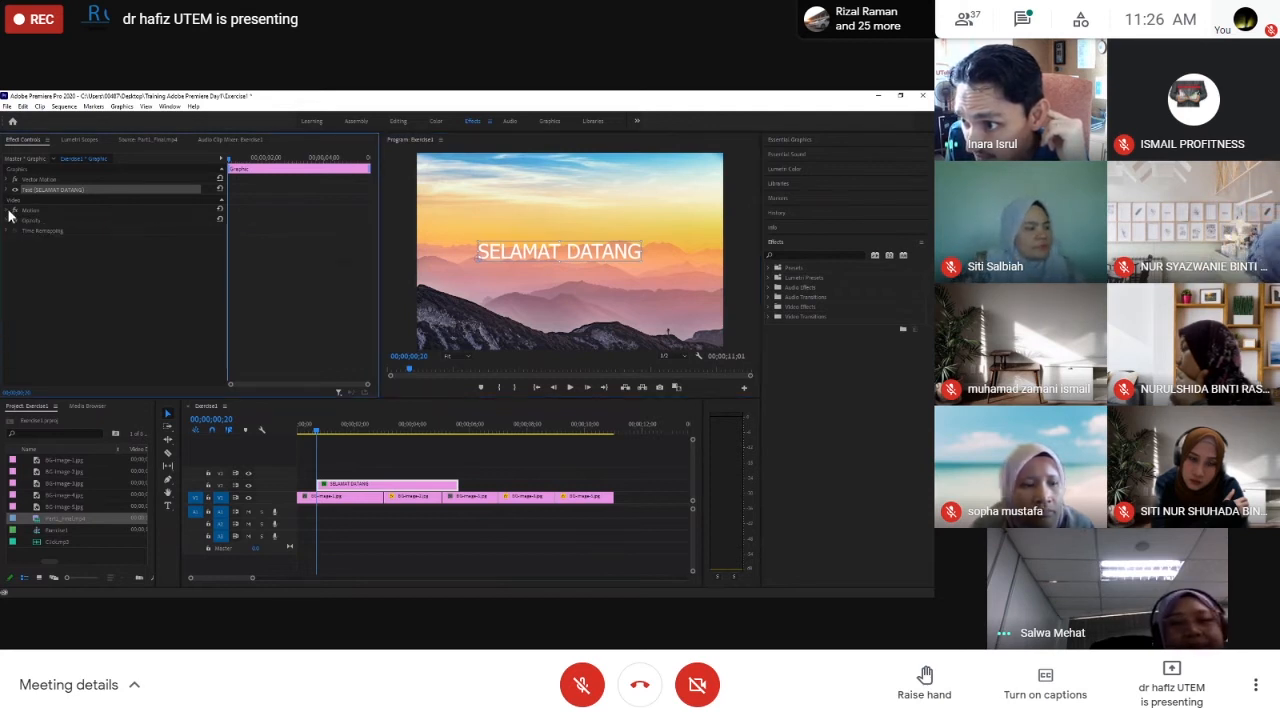
{"action": "left_click", "coordinate": [10, 211]}
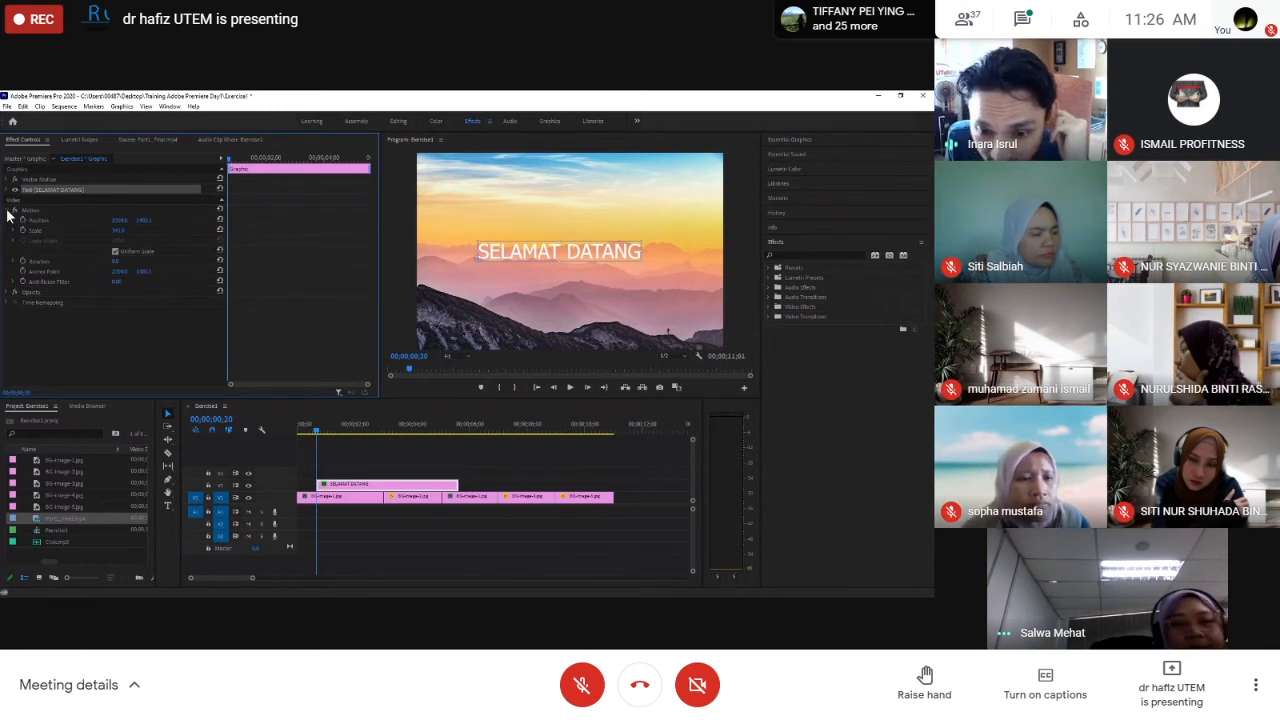
{"action": "left_click", "coordinate": [10, 211]}
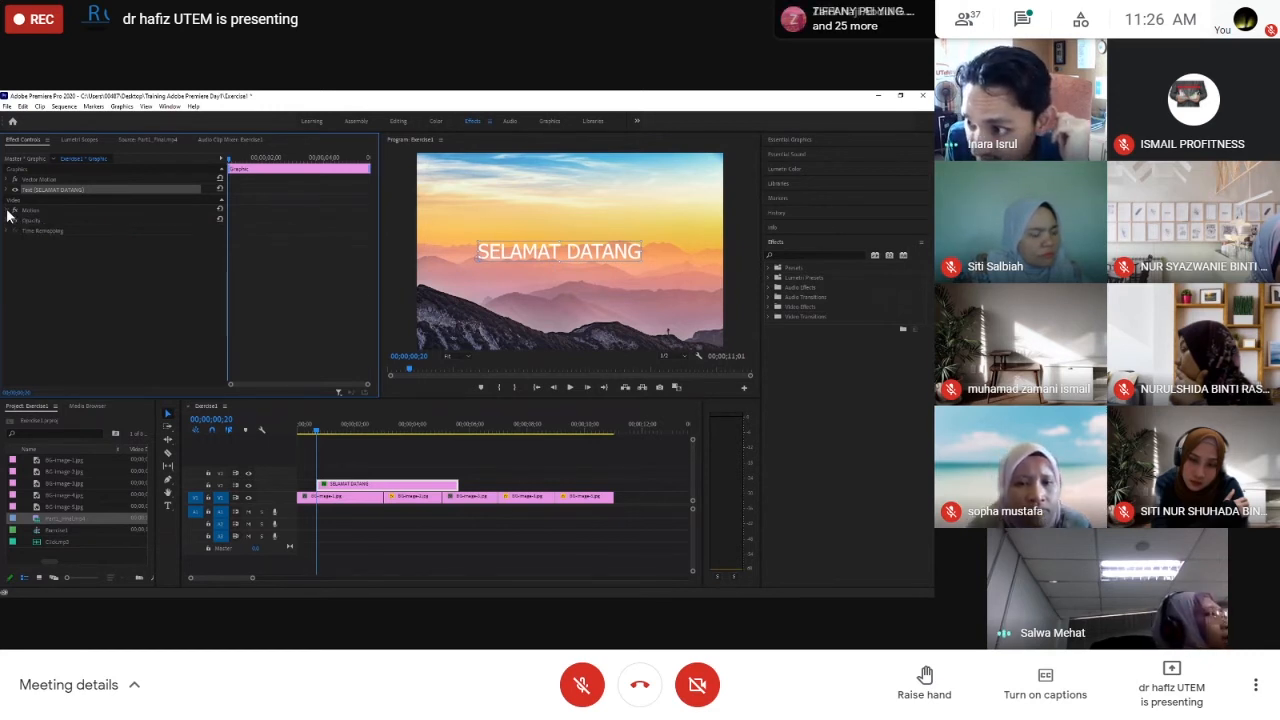
{"action": "left_click", "coordinate": [9, 212]}
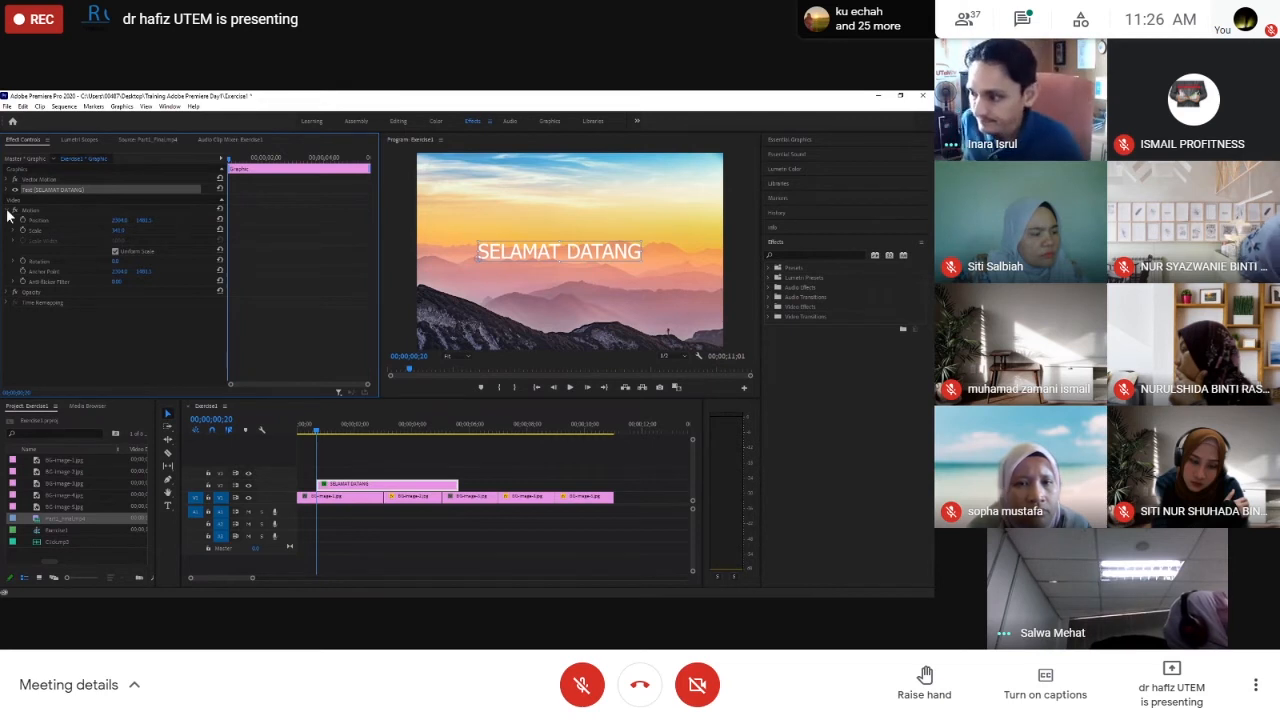
{"action": "left_click", "coordinate": [9, 212]}
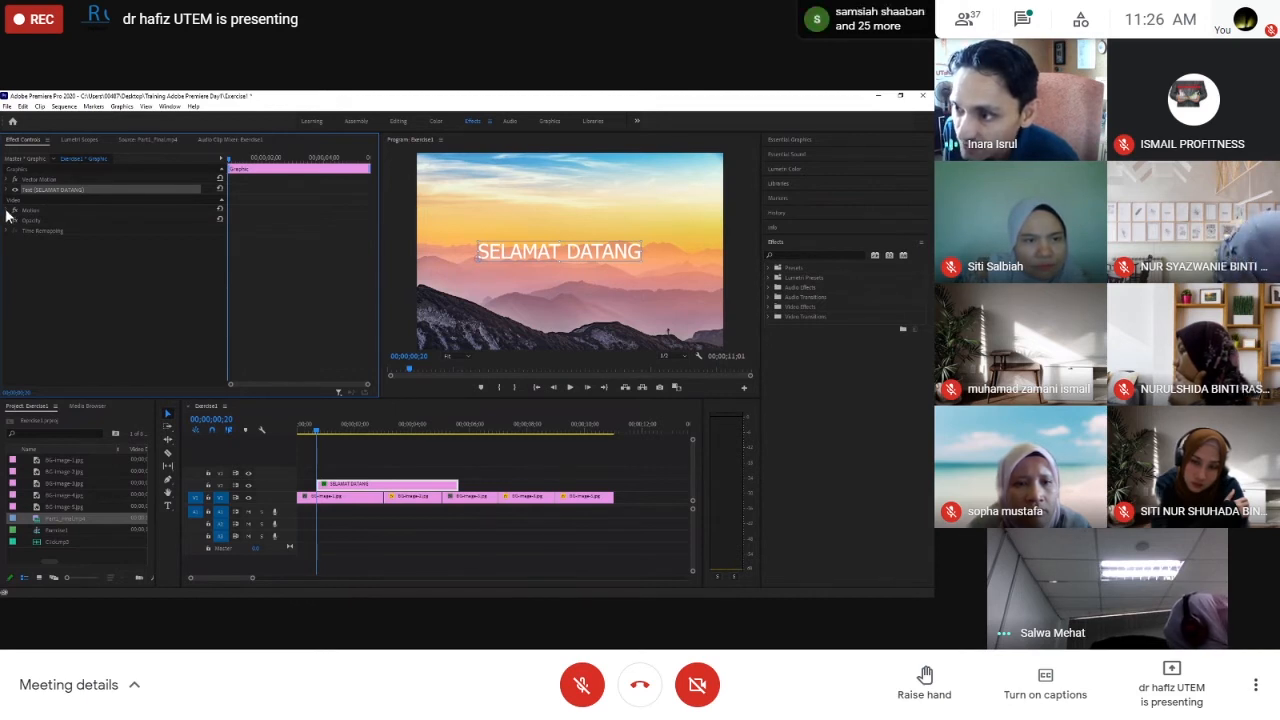
{"action": "left_click", "coordinate": [9, 212]}
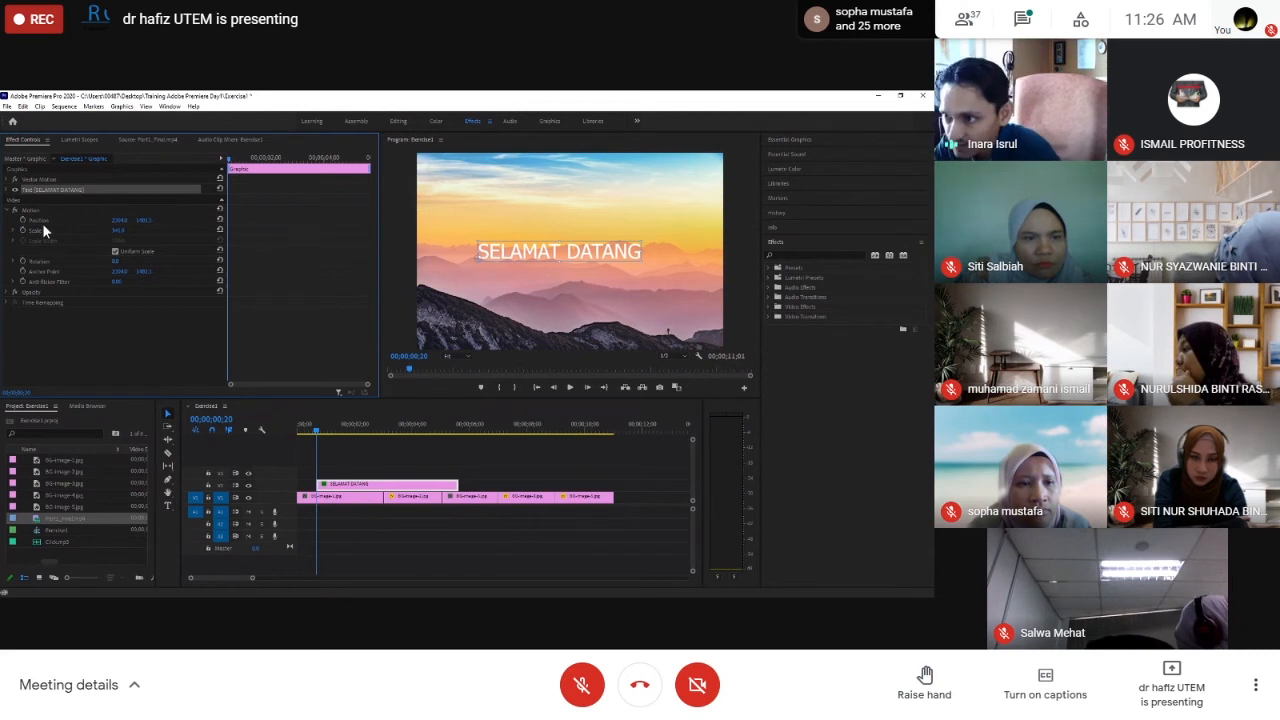
Show the Part1_Final.mp4 reference for comparison and enlarge the SELAMAT DATANG title slightly, keeping it centred in the frame
{"action": "left_click", "coordinate": [150, 140]}
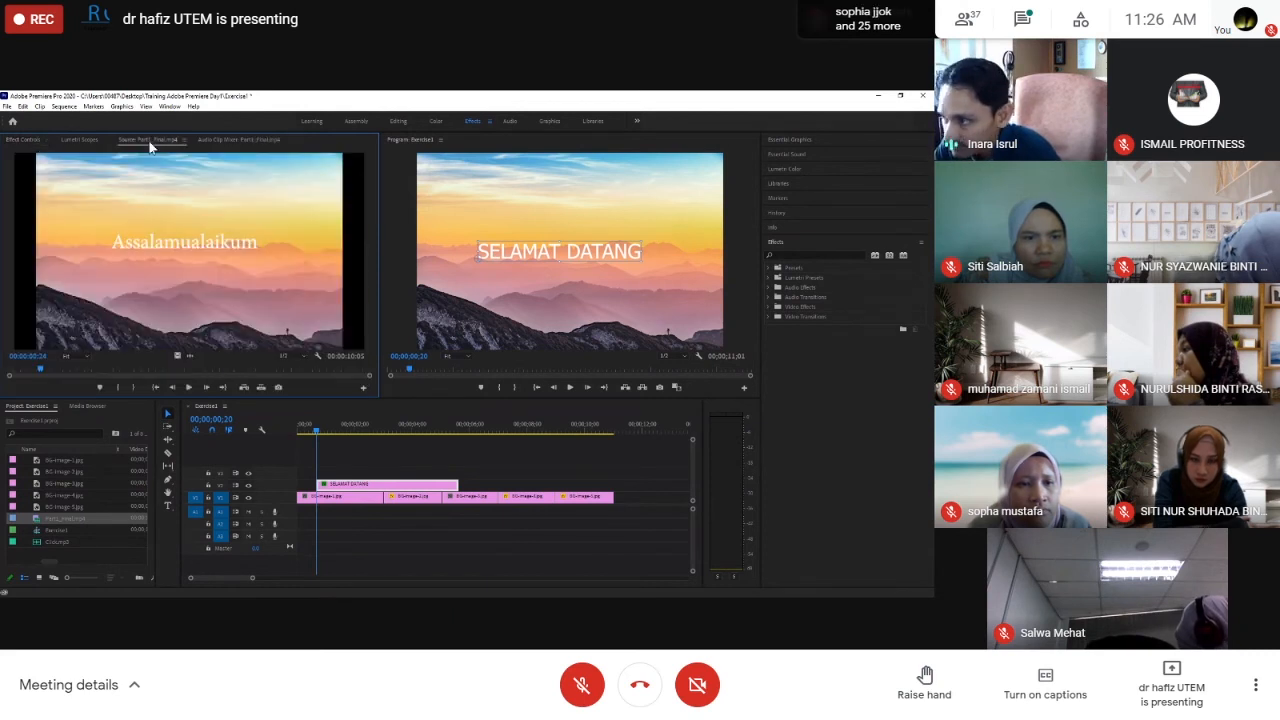
{"action": "left_click", "coordinate": [533, 259]}
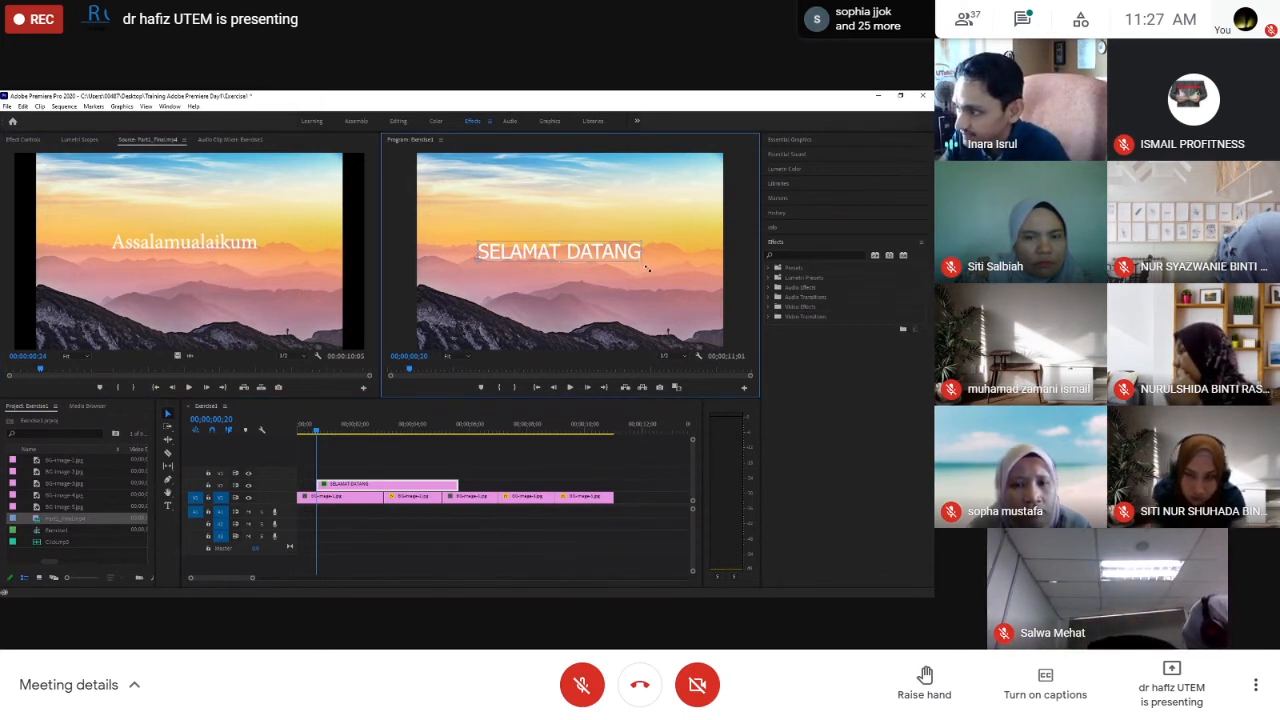
{"action": "left_click_drag", "start_coordinate": [643, 262], "coordinate": [596, 254]}
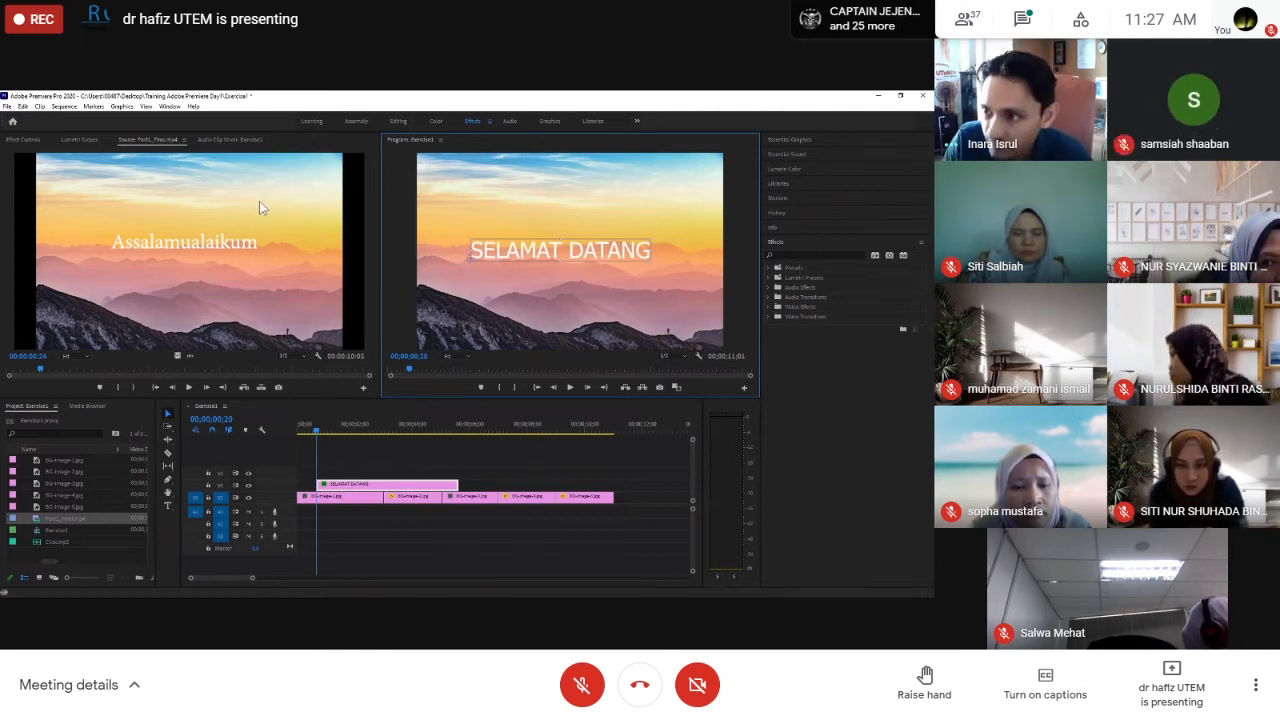
Show the effect controls of the SELAMAT DATANG clip on the timeline and collapse its Motion group
{"action": "left_click", "coordinate": [22, 140]}
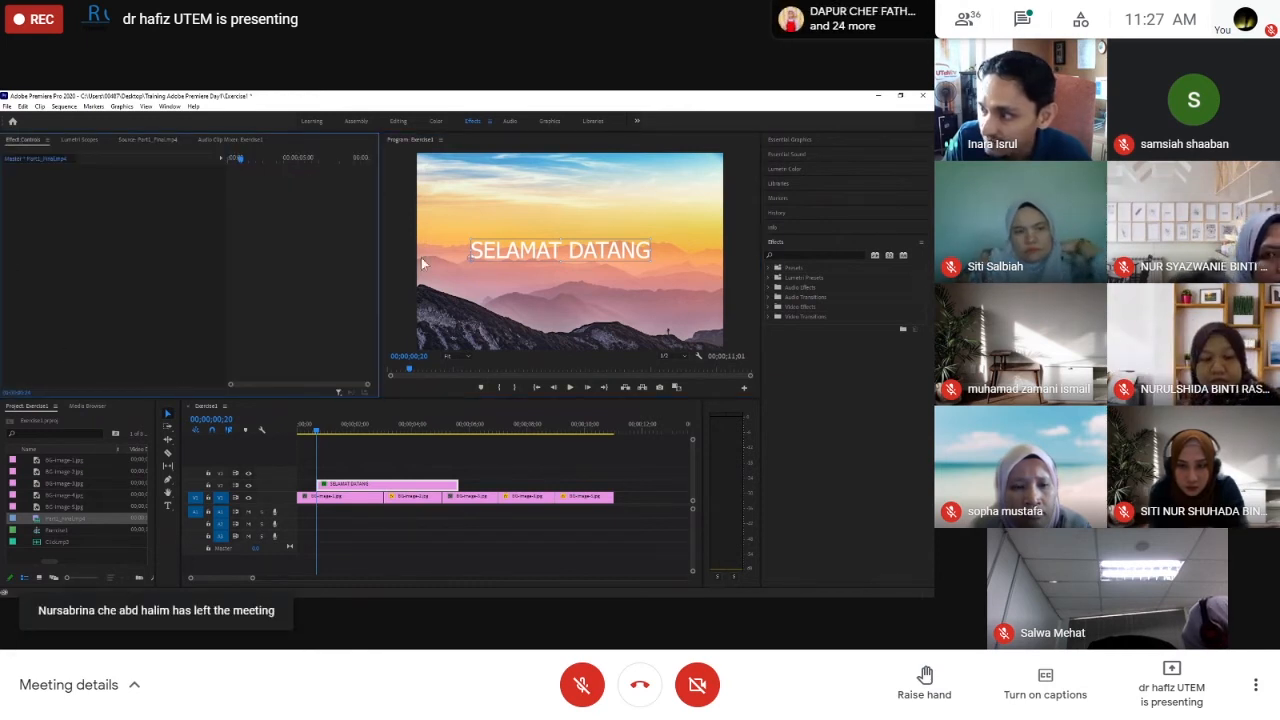
{"action": "left_click", "coordinate": [500, 256]}
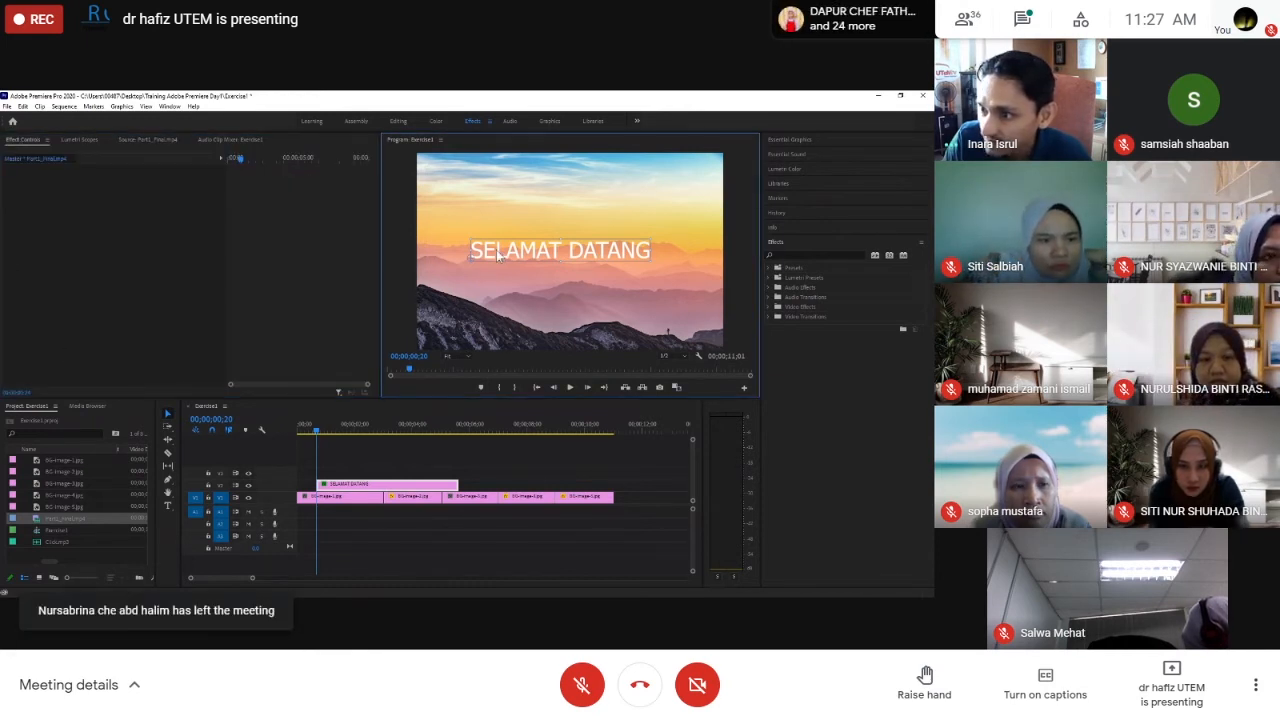
{"action": "left_click", "coordinate": [378, 489]}
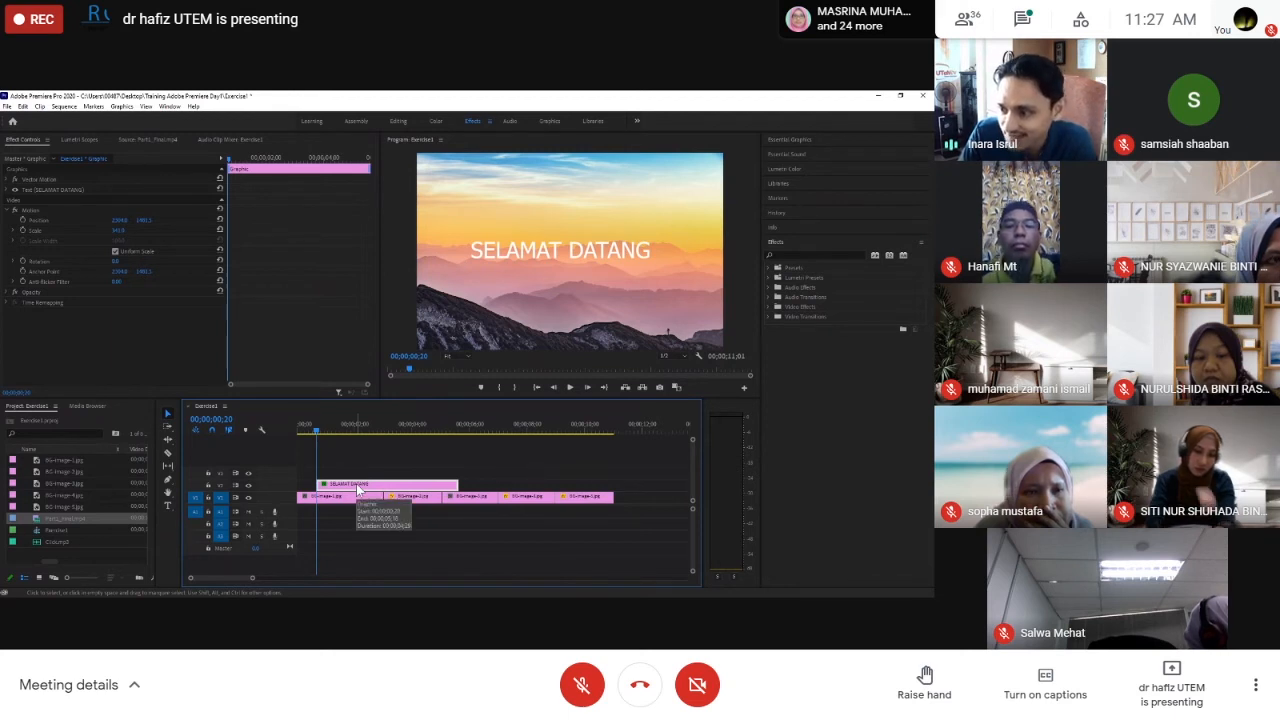
{"action": "left_click", "coordinate": [5, 210]}
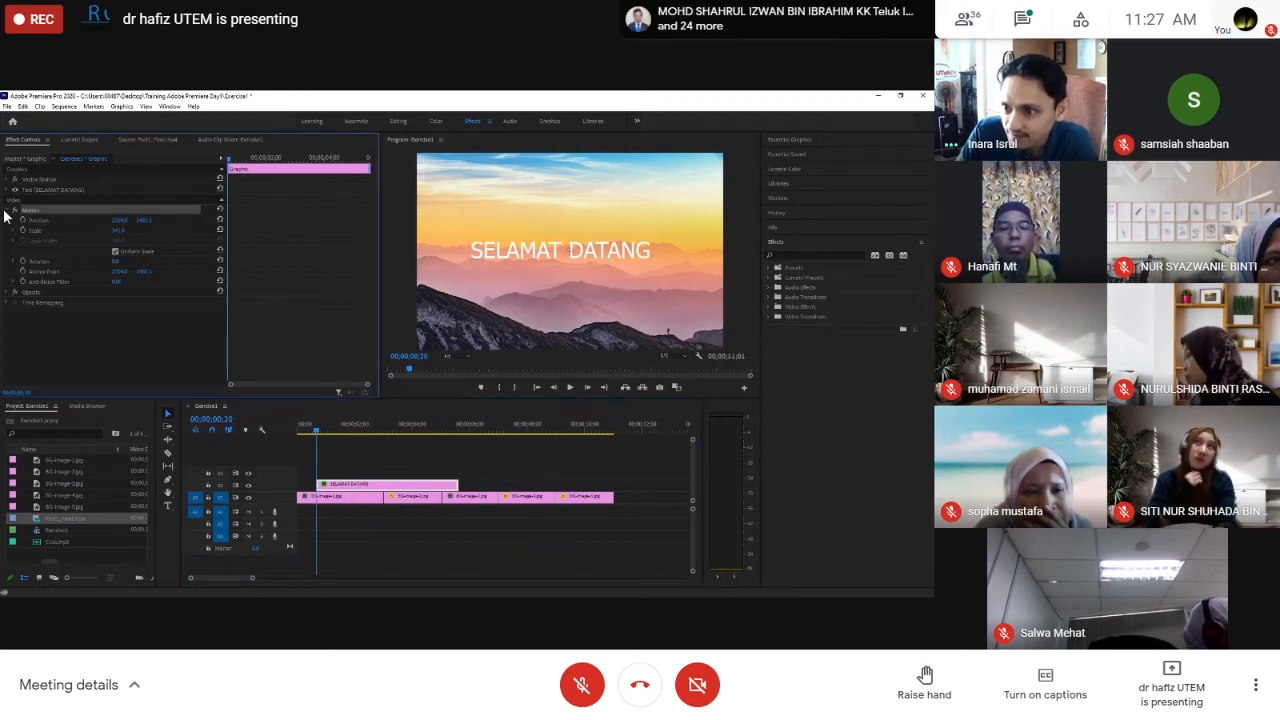
{"action": "left_click", "coordinate": [12, 210]}
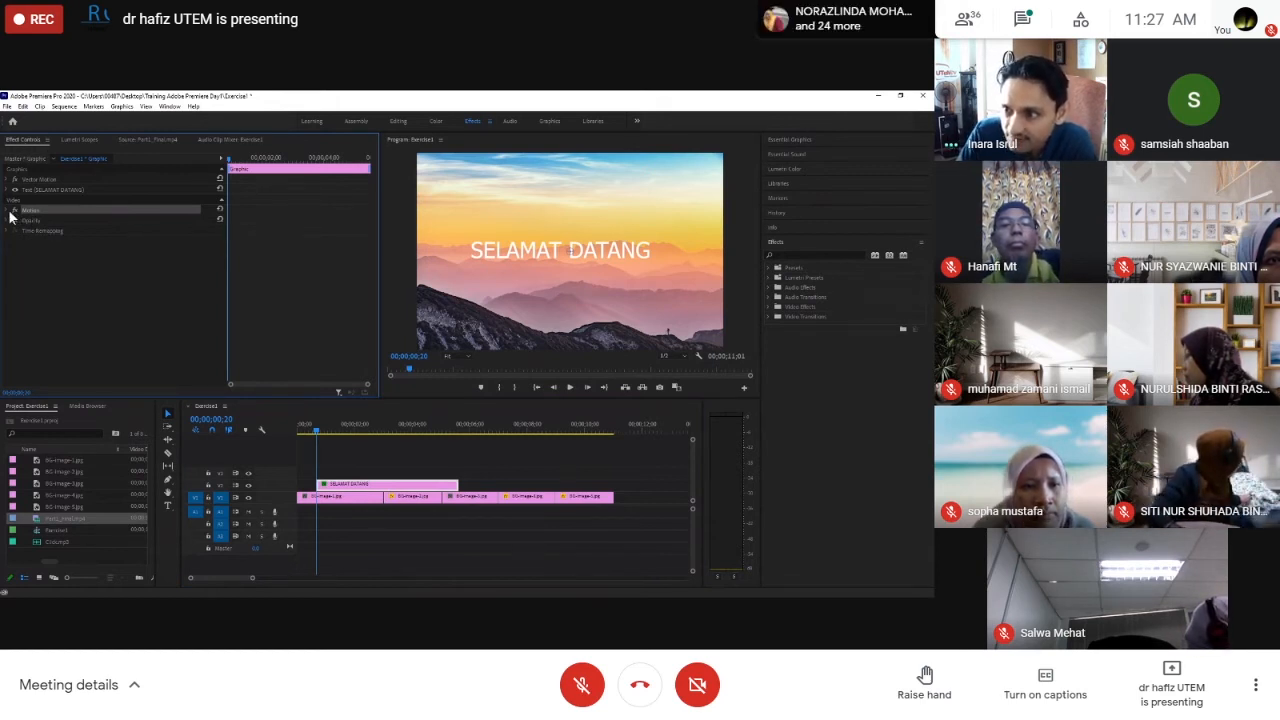
Look over the title's Motion properties, collapse the group again, and delete the SELAMAT DATANG clip from the timeline
{"action": "left_click", "coordinate": [12, 210]}
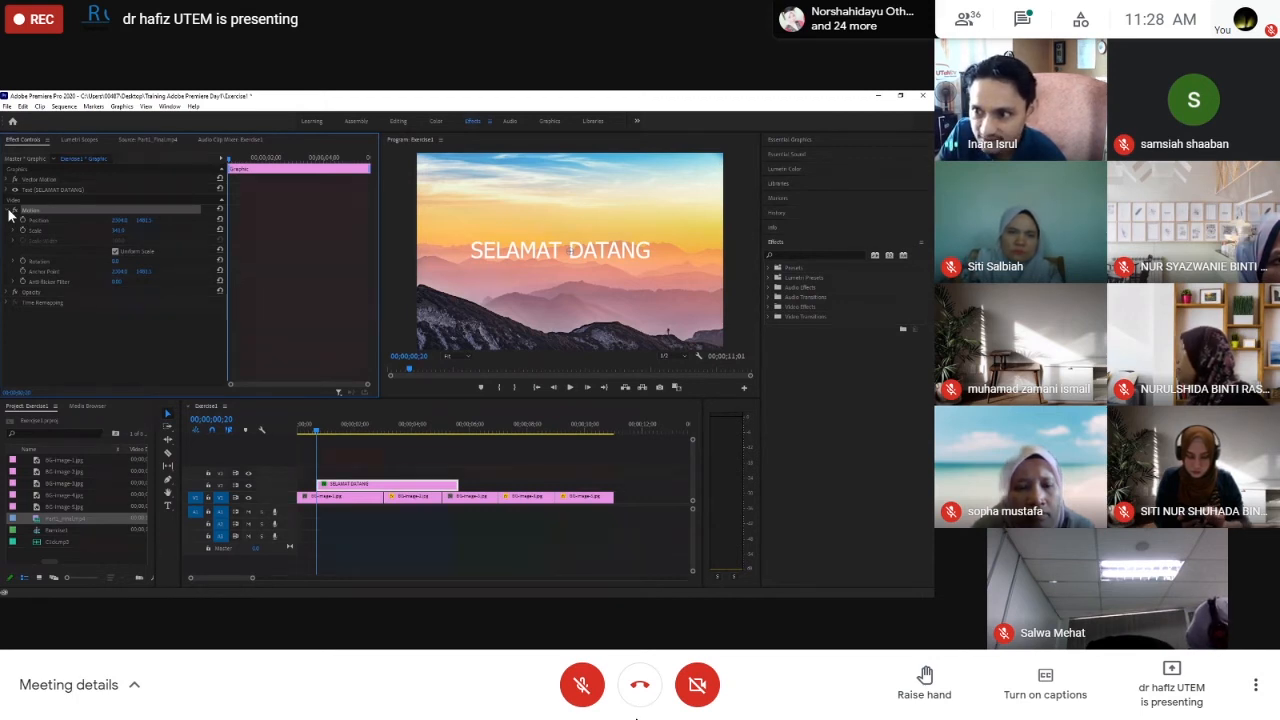
{"action": "left_click", "coordinate": [14, 210]}
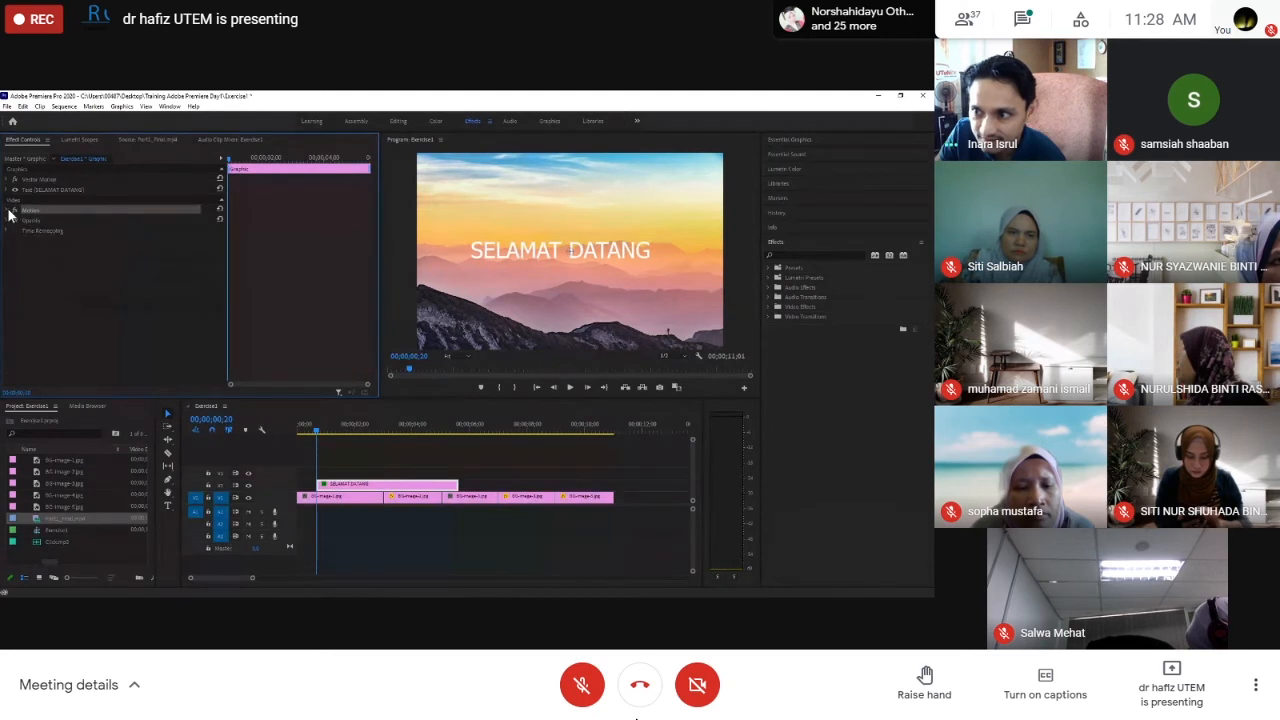
{"action": "left_click", "coordinate": [348, 490]}
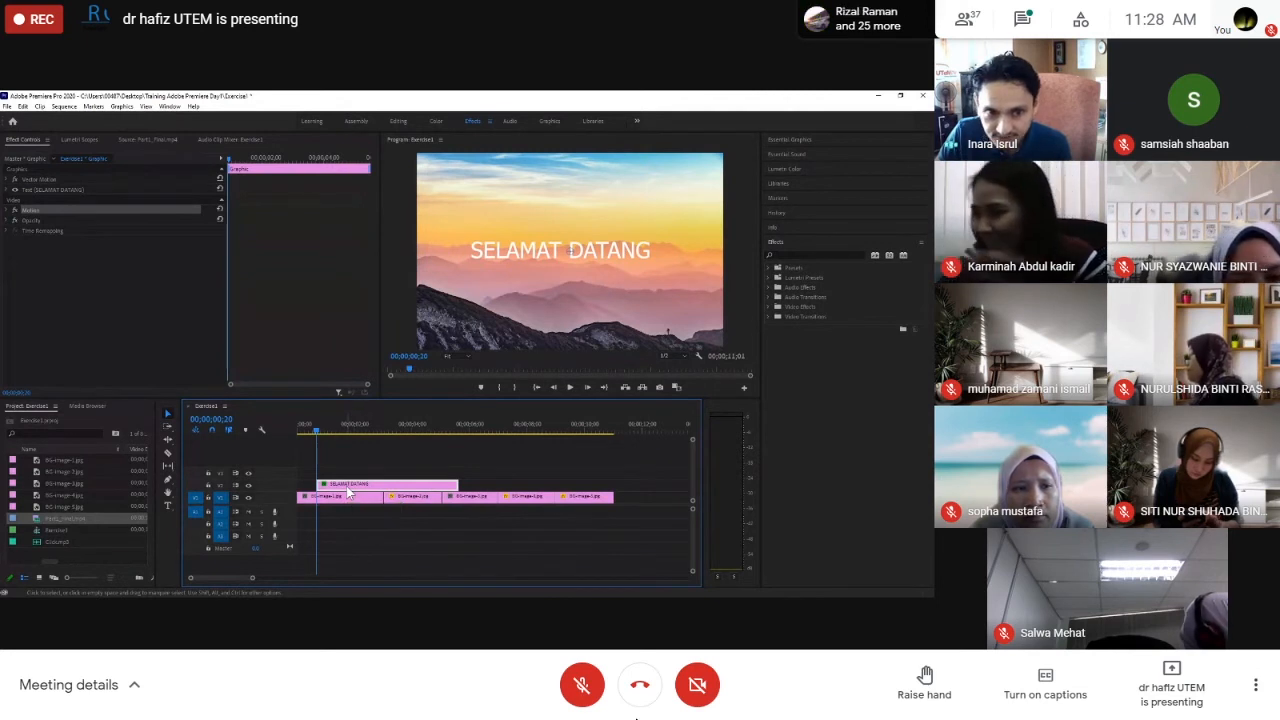
{"action": "key", "text": "Delete"}
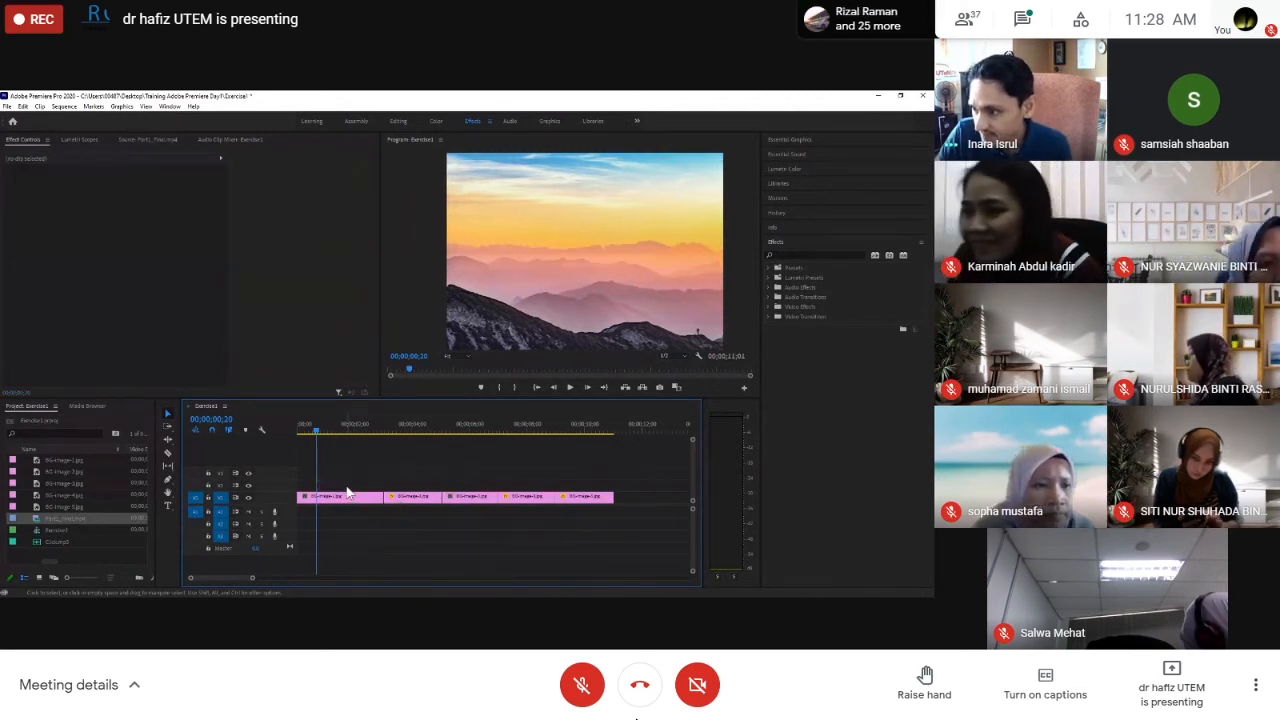
Find where the title starts in the Part1_Final.mp4 reference and set the Exercise1 playhead to 00;00;00;20
{"action": "left_click", "coordinate": [318, 436]}
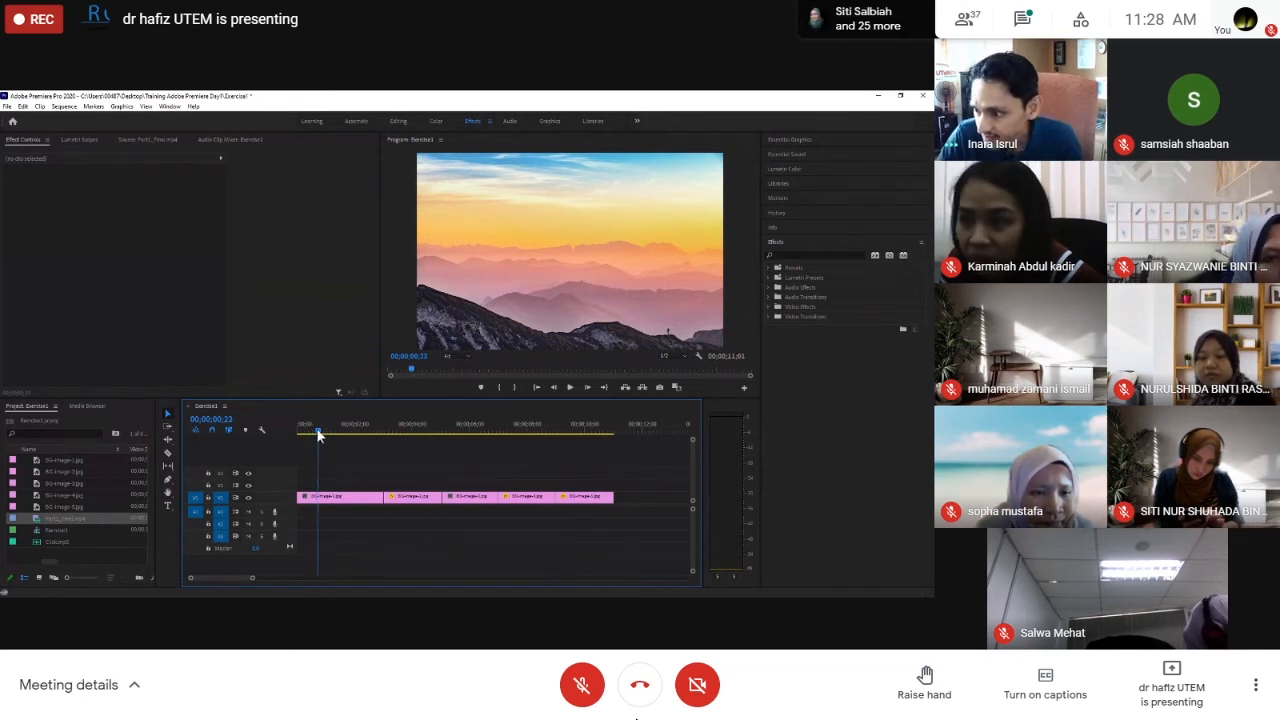
{"action": "mouse_move", "coordinate": [318, 433]}
{"action": "left_mouse_down"}
{"action": "mouse_move", "coordinate": [400, 455]}
{"action": "mouse_move", "coordinate": [576, 467]}
{"action": "mouse_move", "coordinate": [542, 429]}
{"action": "mouse_move", "coordinate": [421, 437]}
{"action": "mouse_move", "coordinate": [568, 446]}
{"action": "mouse_move", "coordinate": [349, 440]}
{"action": "mouse_move", "coordinate": [568, 452]}
{"action": "mouse_move", "coordinate": [337, 444]}
{"action": "left_mouse_up"}
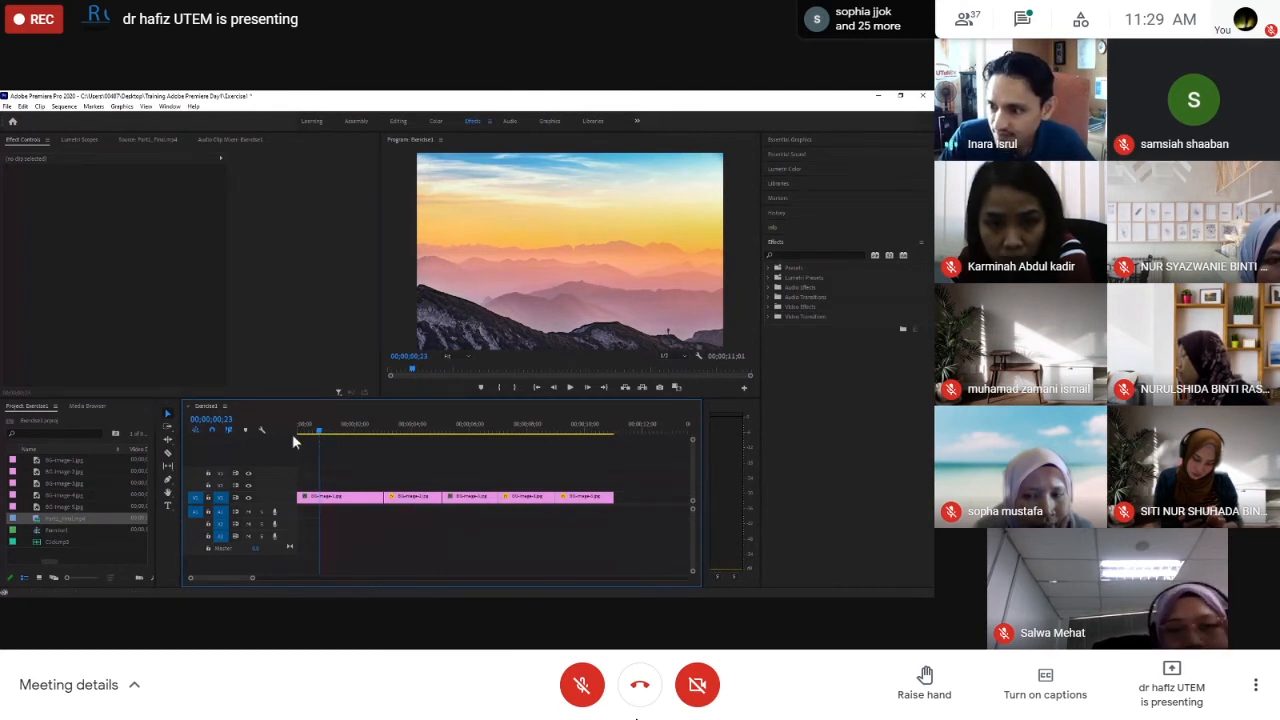
{"action": "left_click", "coordinate": [145, 139]}
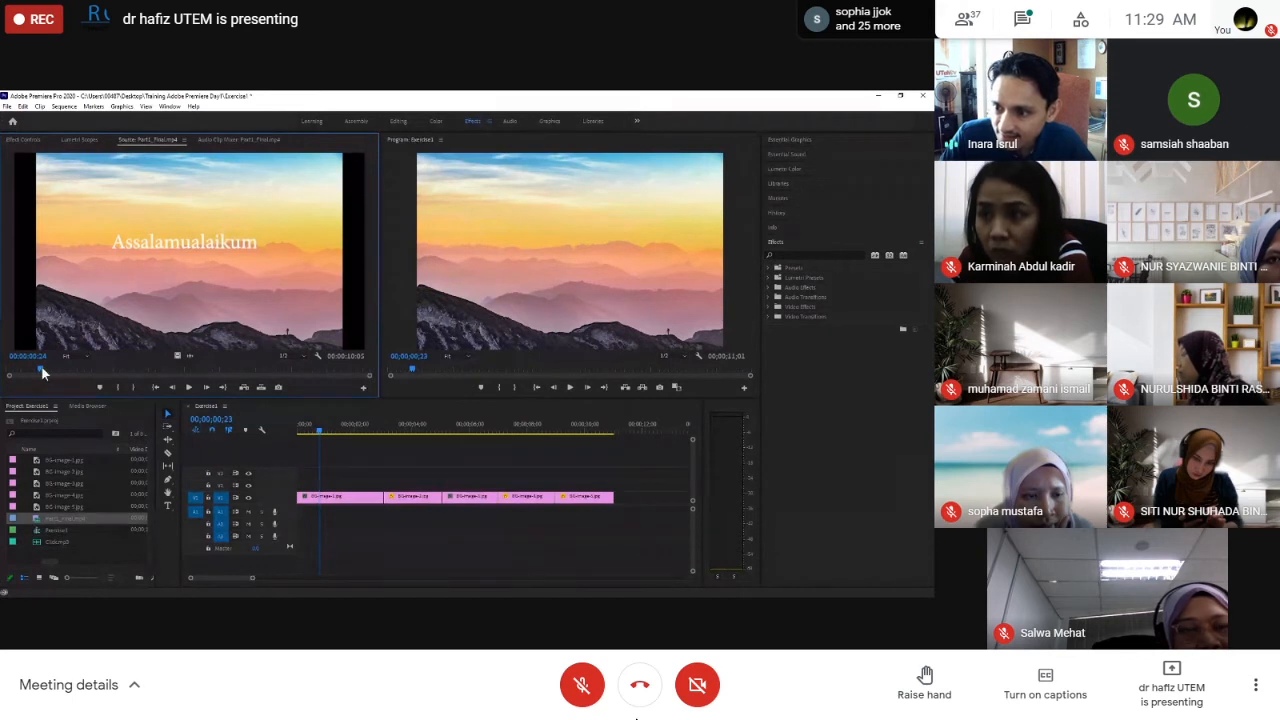
{"action": "left_click_drag", "start_coordinate": [30, 373], "coordinate": [33, 375]}
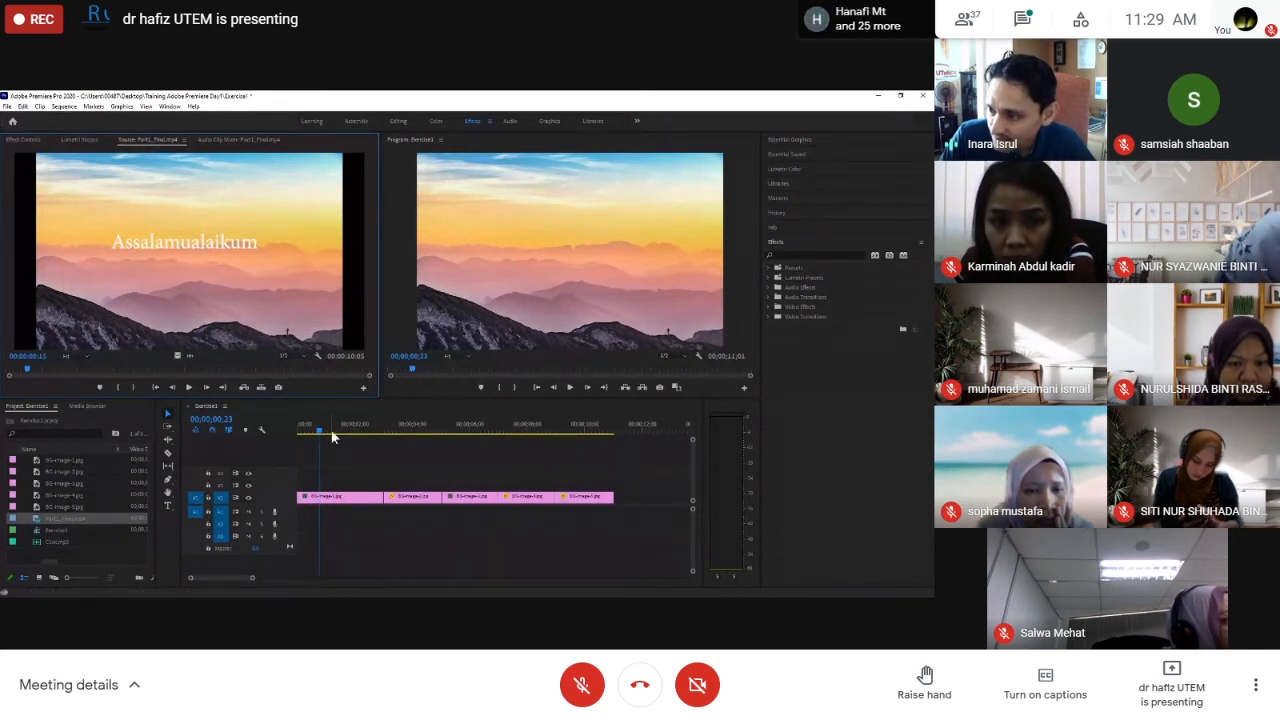
{"action": "mouse_move", "coordinate": [320, 435]}
{"action": "left_mouse_down"}
{"action": "mouse_move", "coordinate": [297, 431]}
{"action": "mouse_move", "coordinate": [317, 434]}
{"action": "left_mouse_up"}
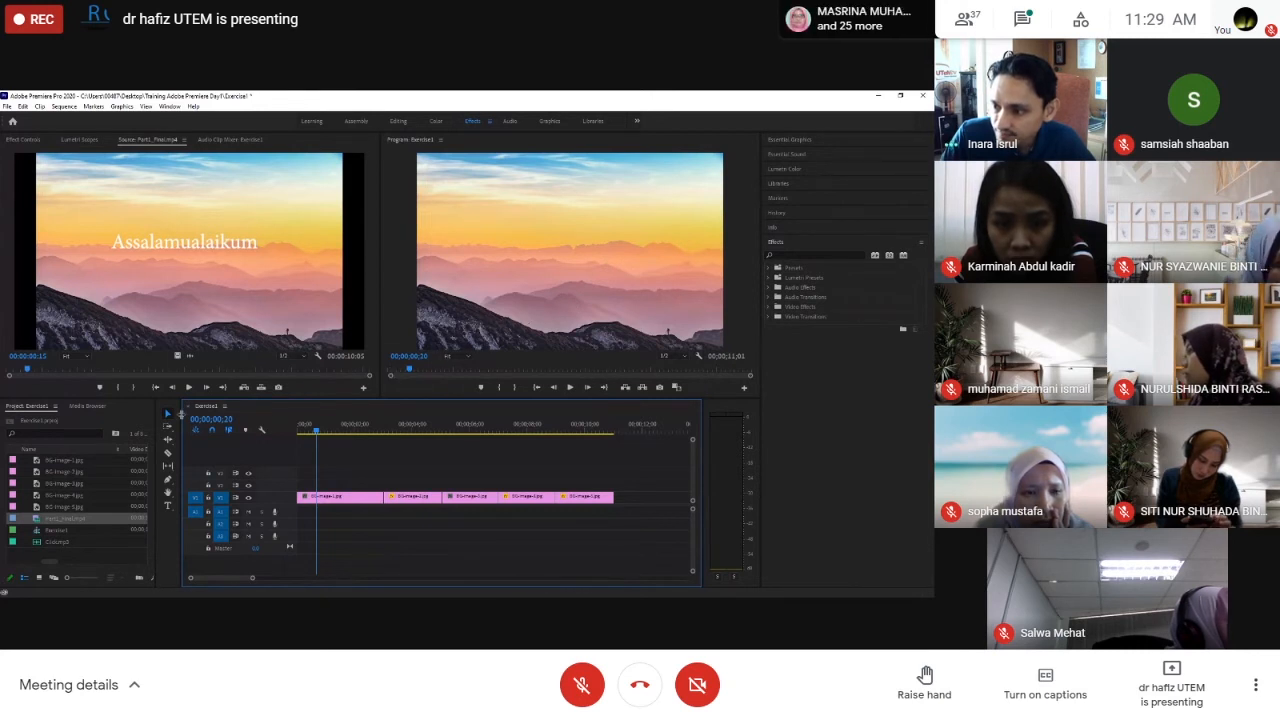
Add a SELAMAT DATANG text title over the first image with the Type tool
{"action": "left_click", "coordinate": [168, 508]}
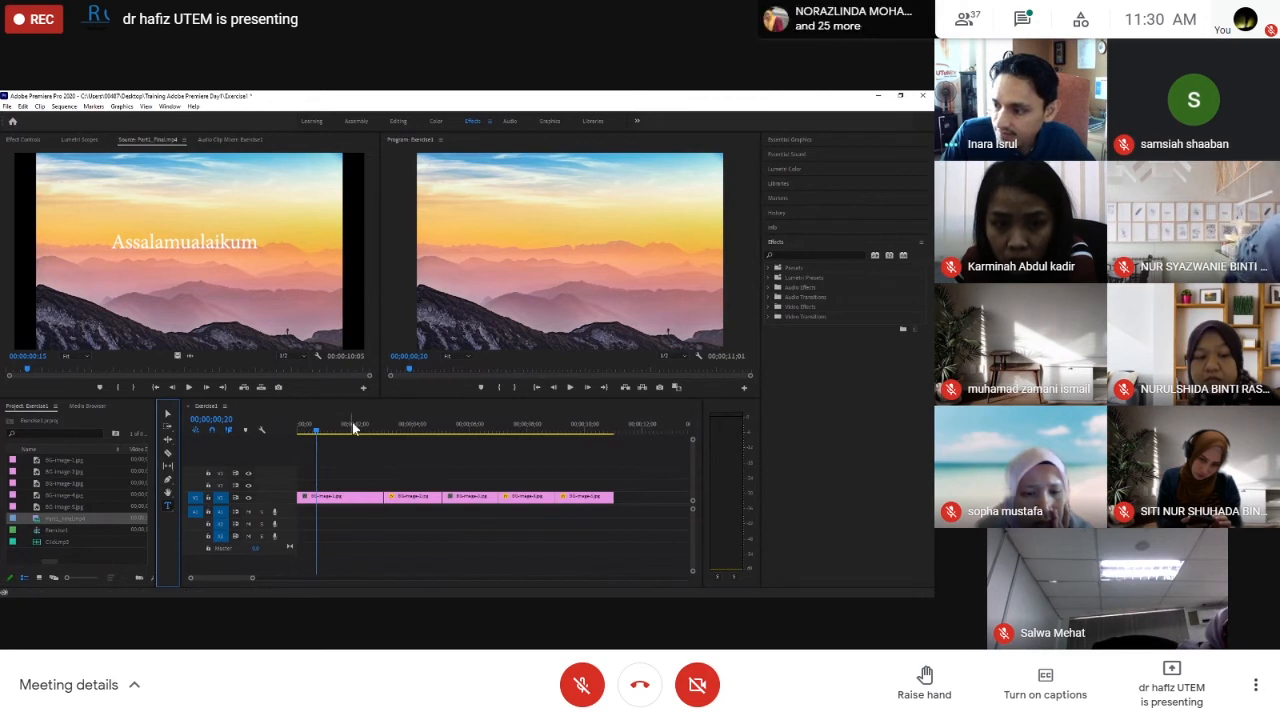
{"action": "left_click", "coordinate": [528, 233]}
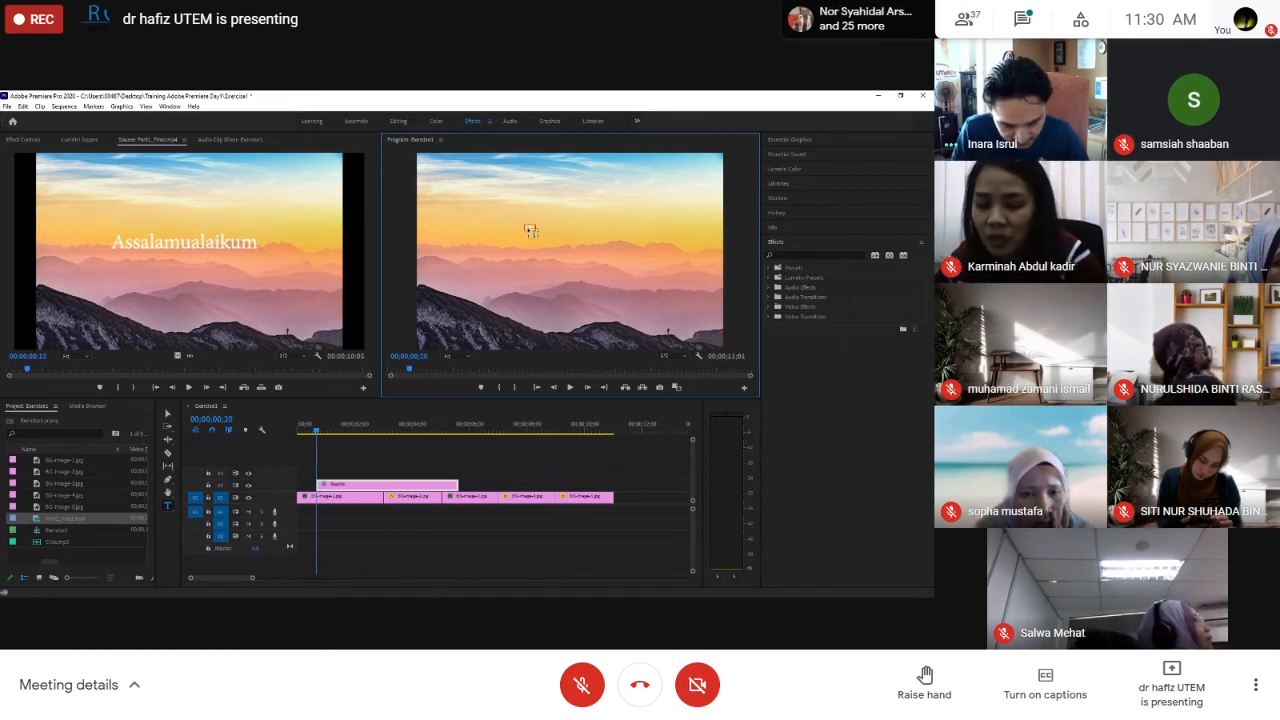
{"action": "left_click", "coordinate": [531, 231]}
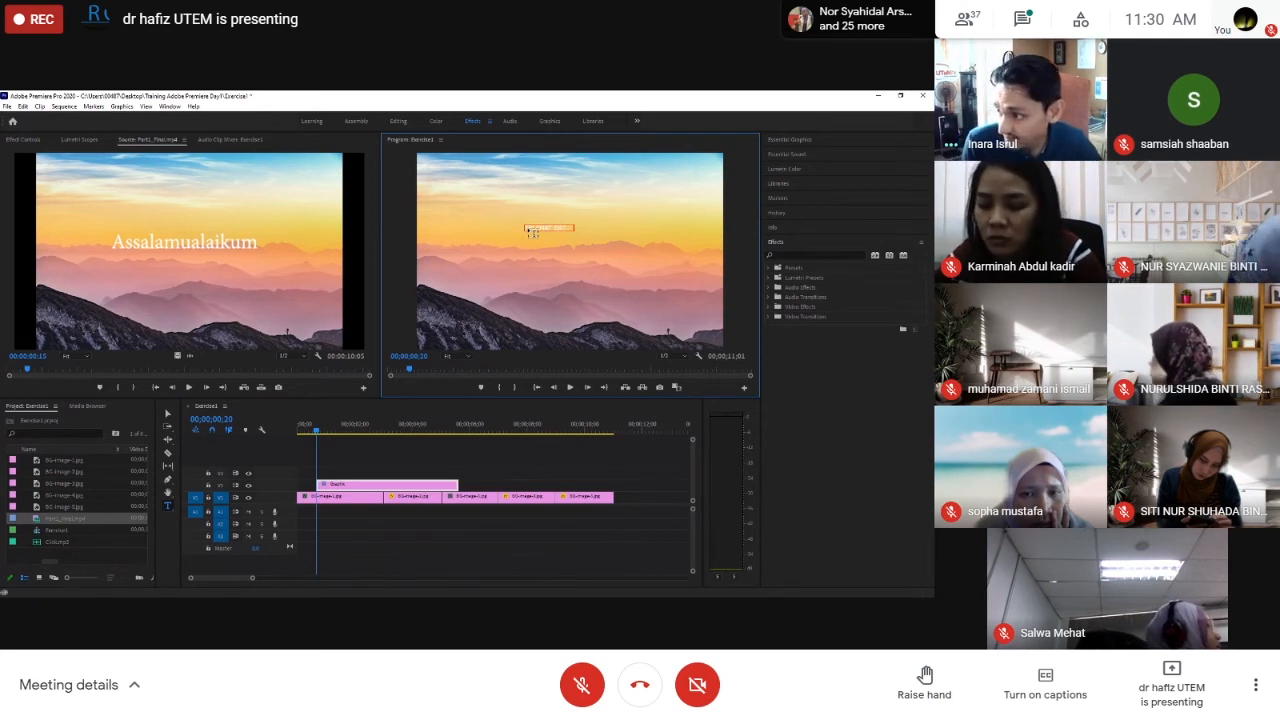
{"action": "type", "text": "ELAMAT DATANG"}
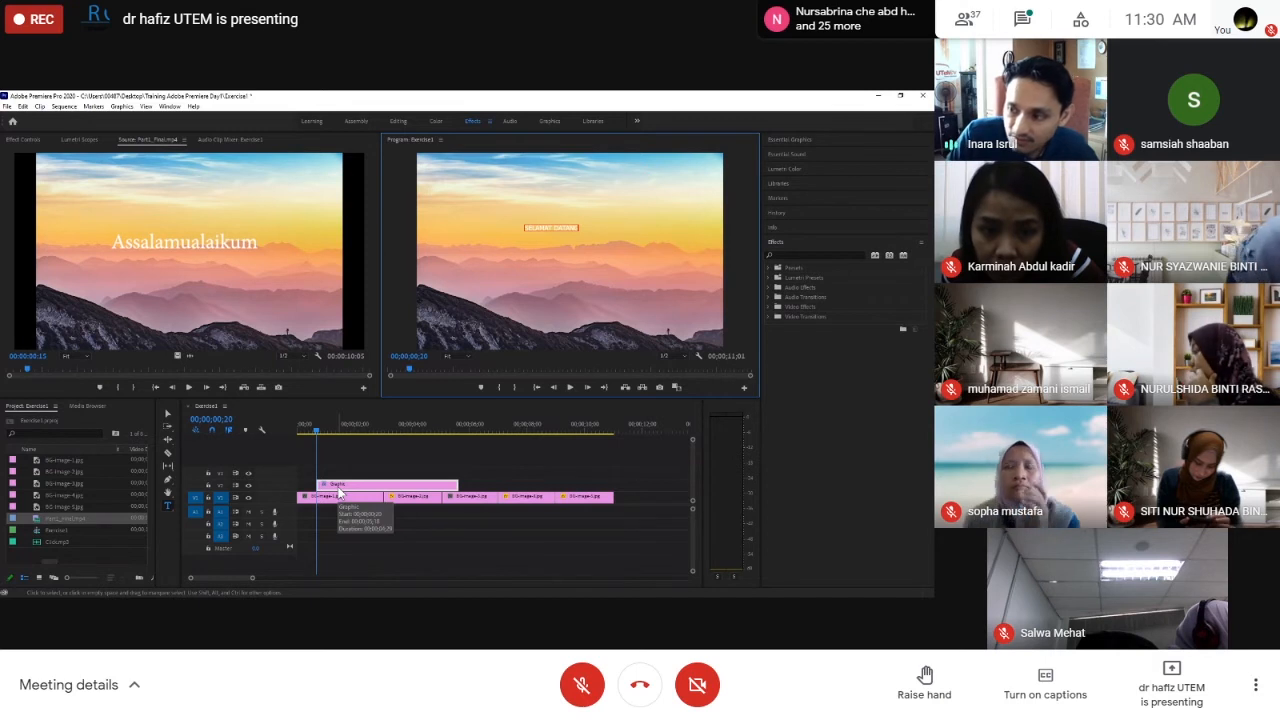
Enlarge the new title with the Selection tool and move it to the centre of the frame
{"action": "left_click", "coordinate": [168, 418]}
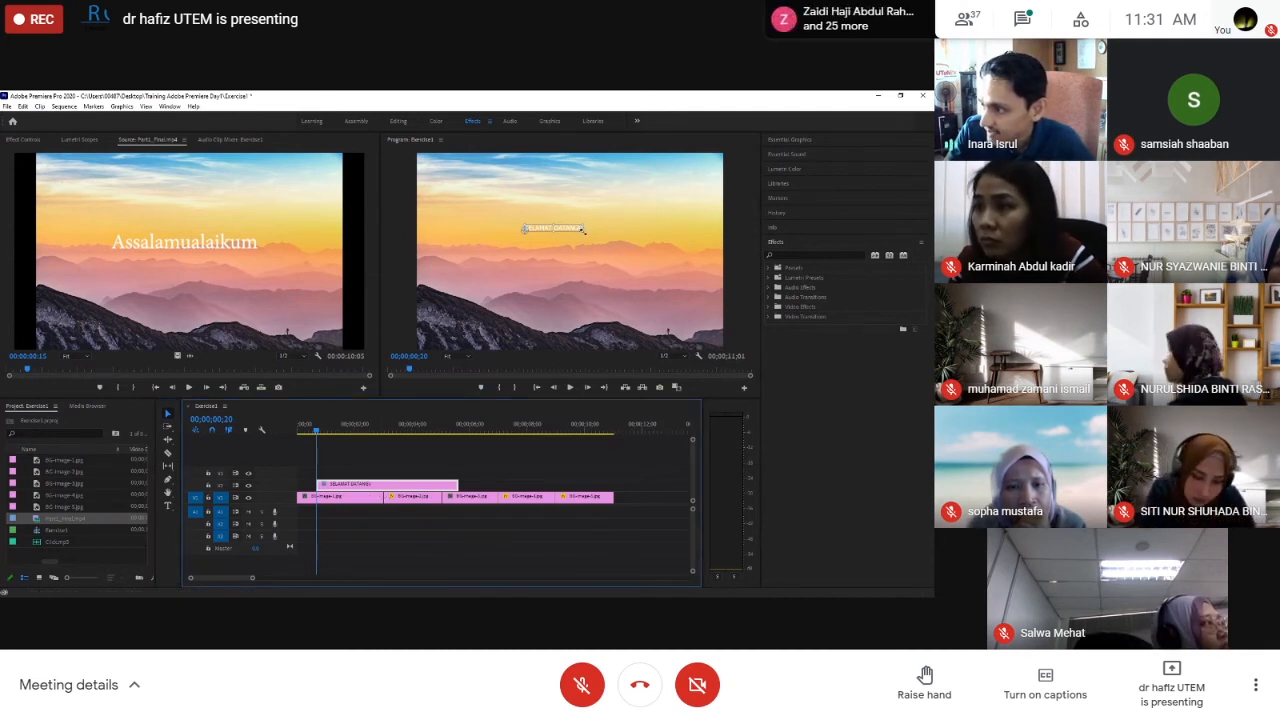
{"action": "left_click", "coordinate": [583, 231]}
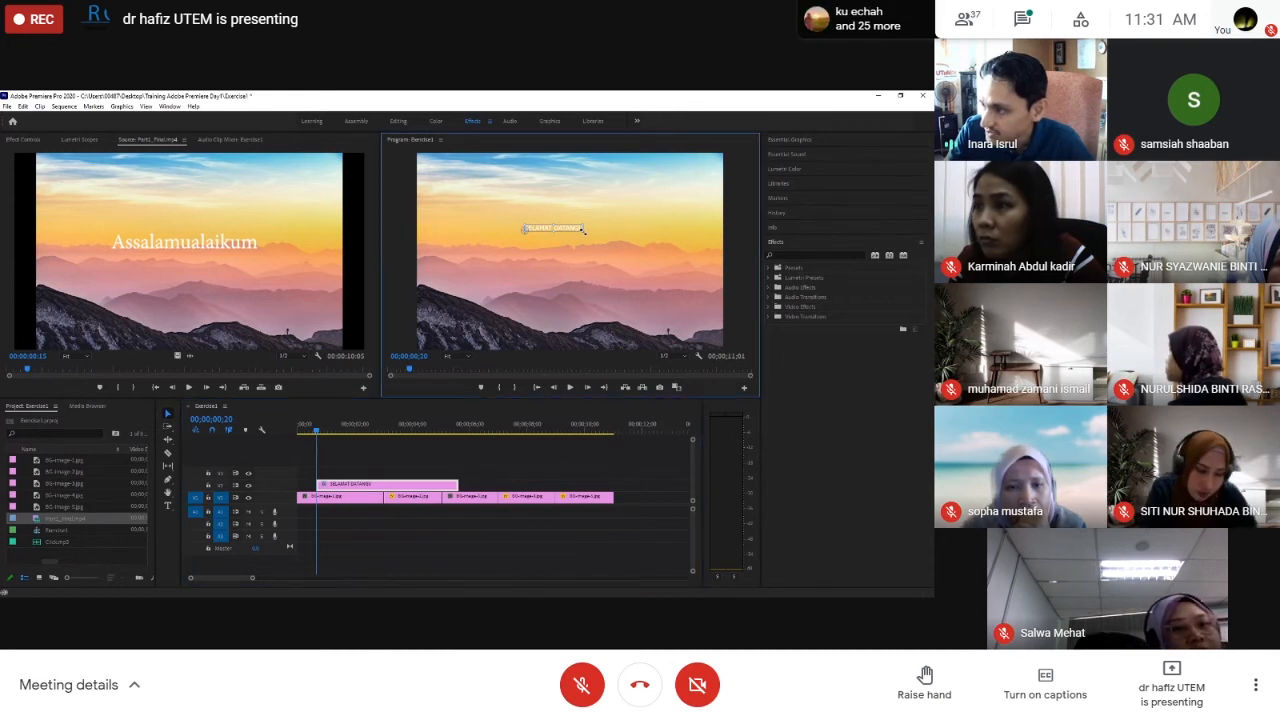
{"action": "left_click_drag", "start_coordinate": [615, 255], "coordinate": [613, 245]}
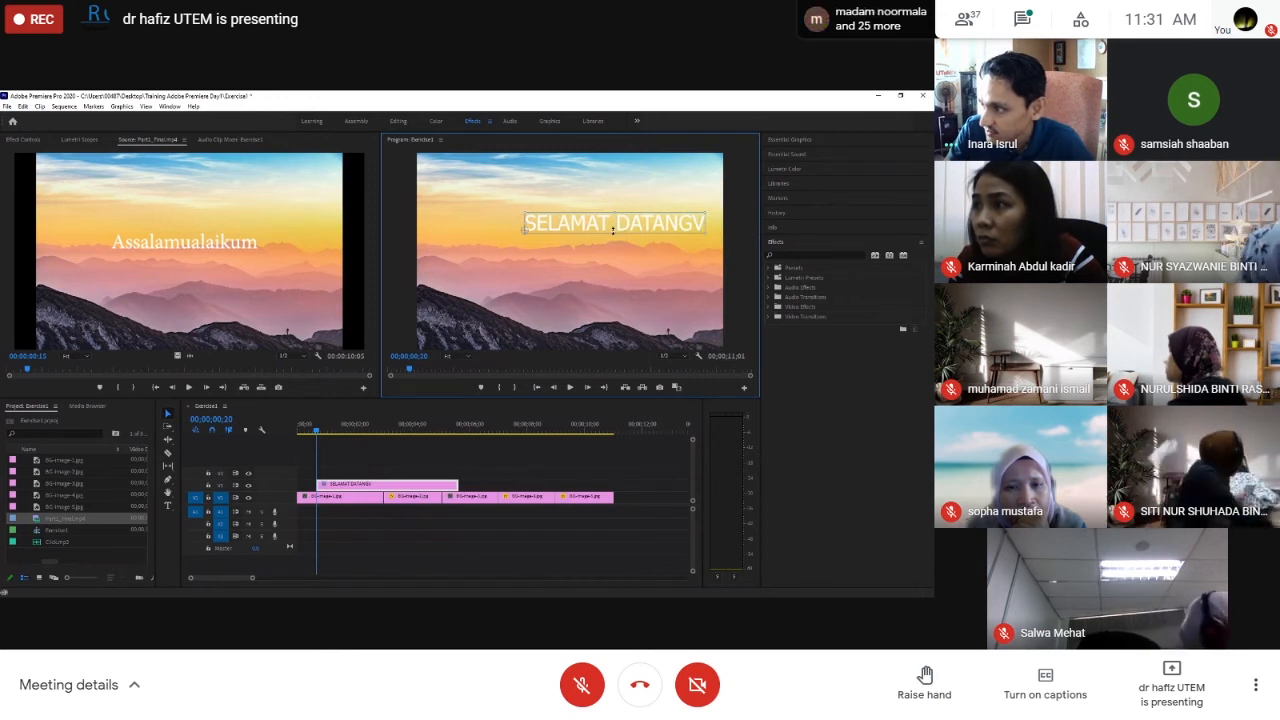
{"action": "left_click_drag", "start_coordinate": [603, 230], "coordinate": [569, 242]}
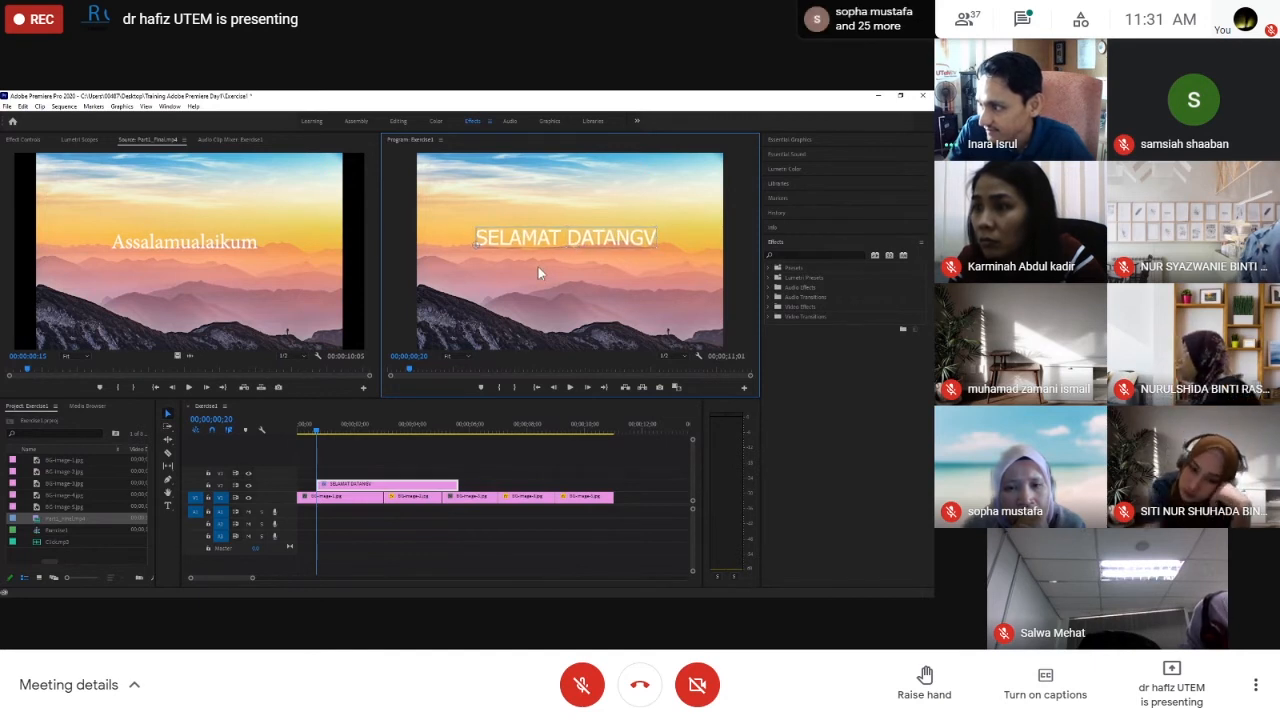
Remove the stray V from the end of the title so that it reads SELAMAT DATANG
{"action": "double_click", "coordinate": [645, 240]}
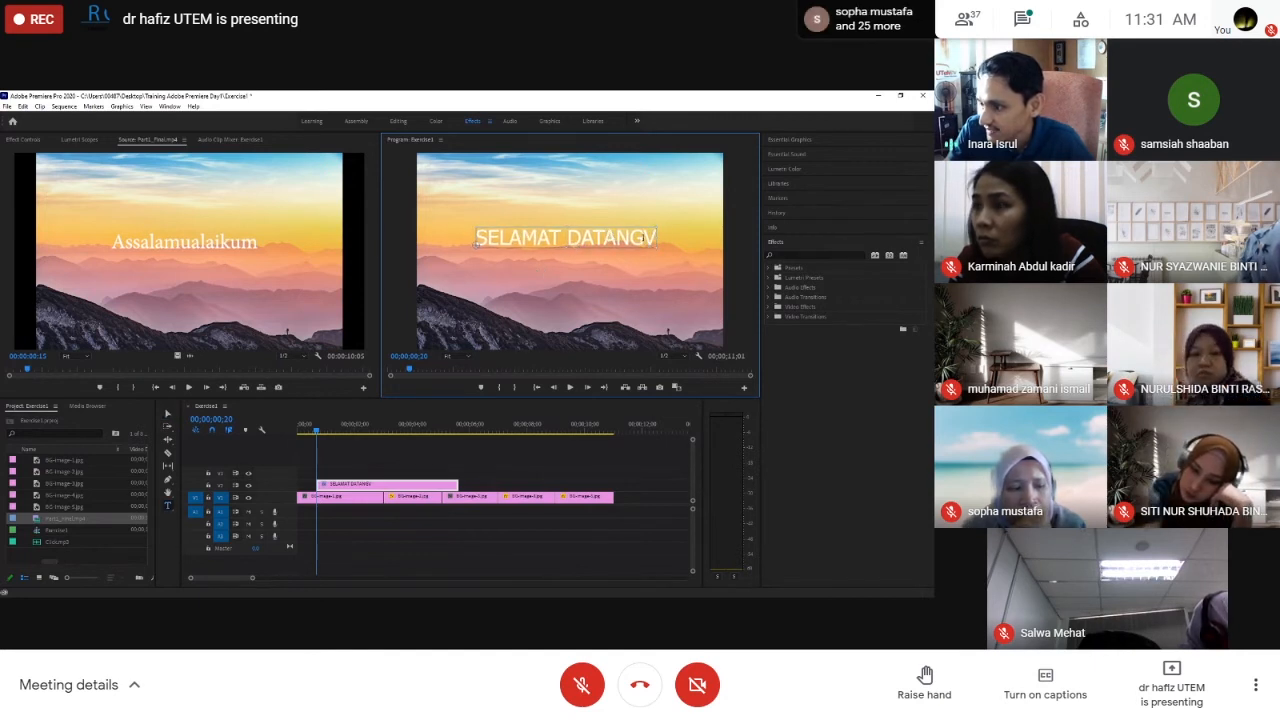
{"action": "left_click", "coordinate": [644, 239]}
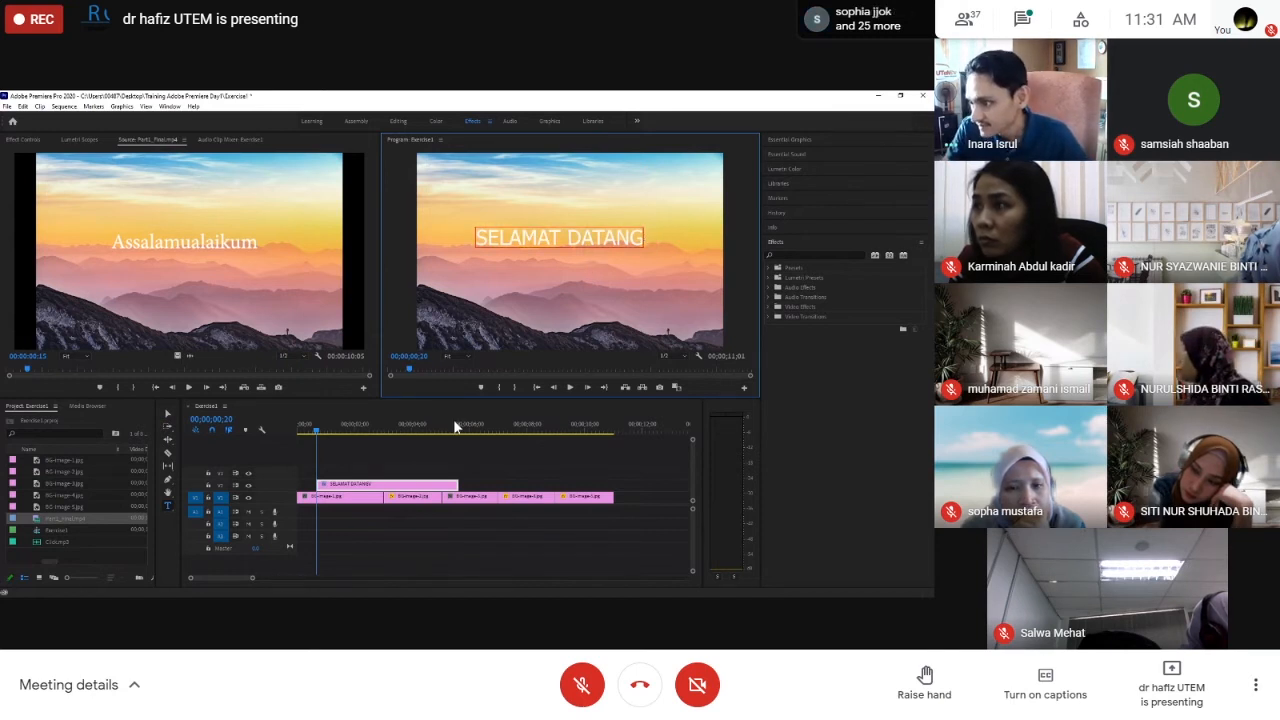
{"action": "left_click", "coordinate": [407, 490]}
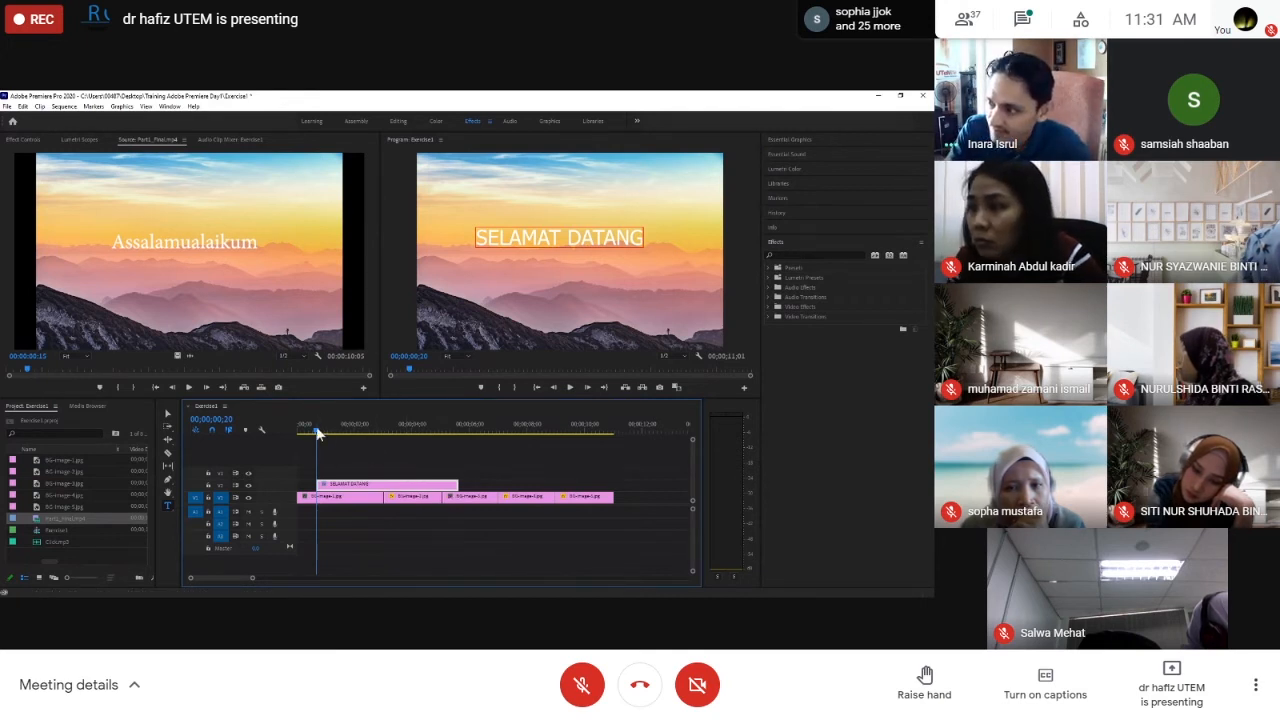
Play the Exercise1 sequence from the start to its end, and return the playhead to 00;00;00;12
{"action": "left_click_drag", "start_coordinate": [318, 432], "coordinate": [297, 432]}
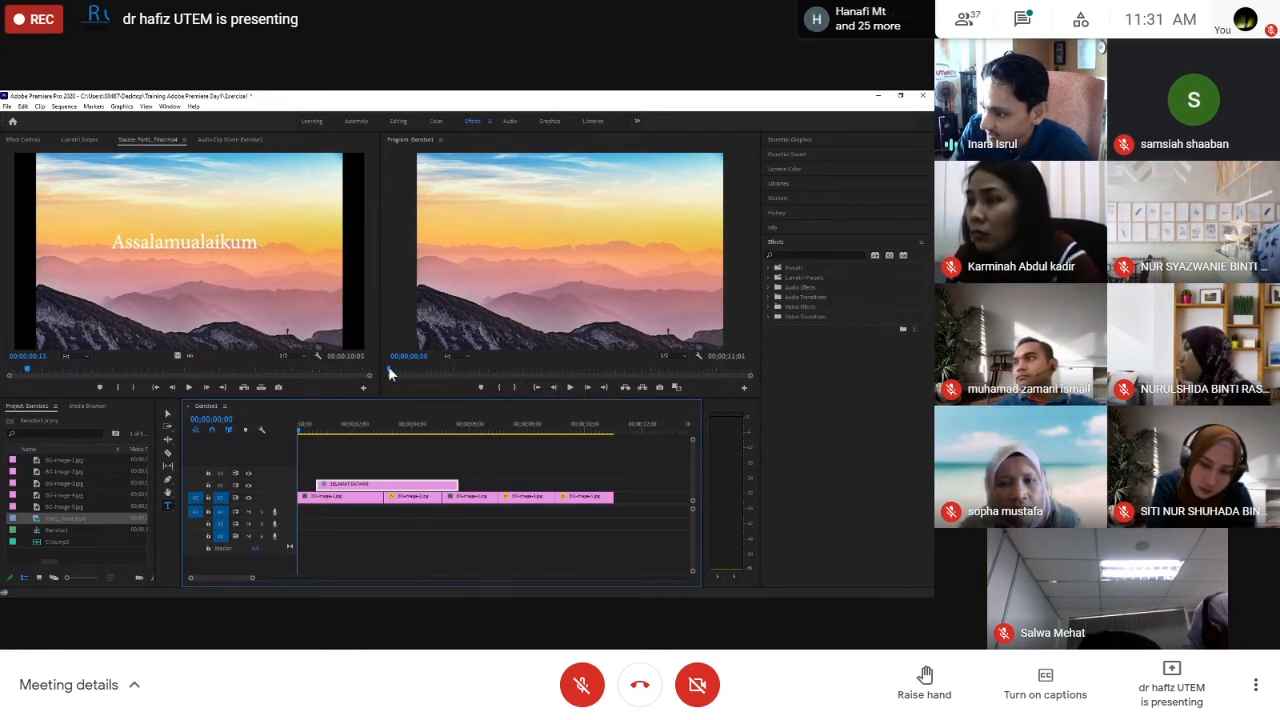
{"action": "left_click", "coordinate": [569, 387]}
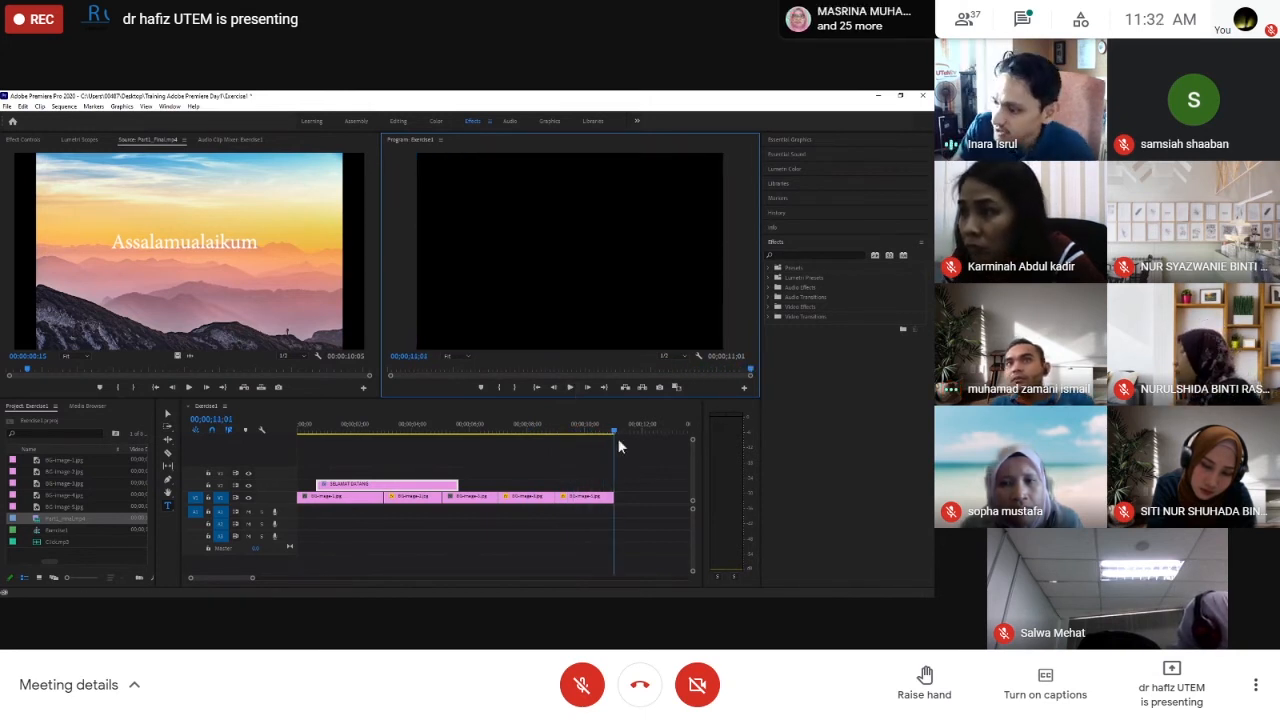
{"action": "left_click_drag", "start_coordinate": [615, 430], "coordinate": [308, 460]}
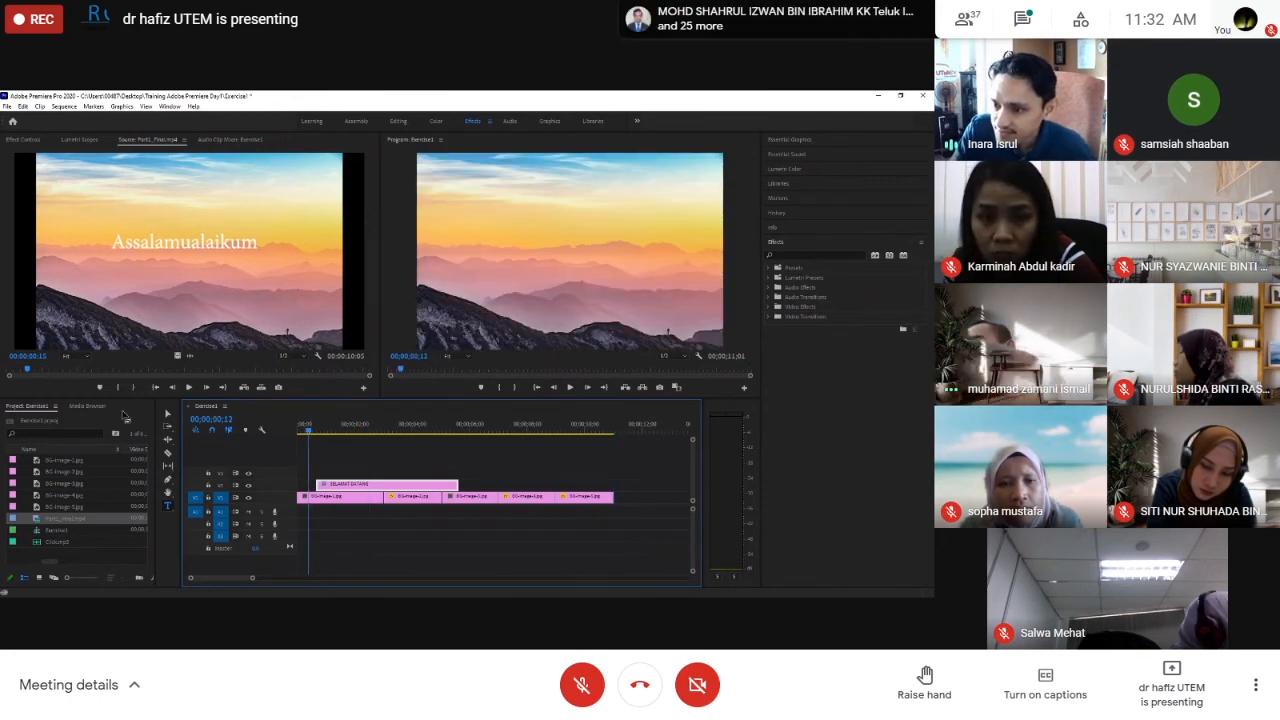
Find where the title ends in the Part1_Final.mp4 reference and shorten the SELAMAT DATANG clip to end near the 2-second mark
{"action": "left_click_drag", "start_coordinate": [29, 373], "coordinate": [66, 372]}
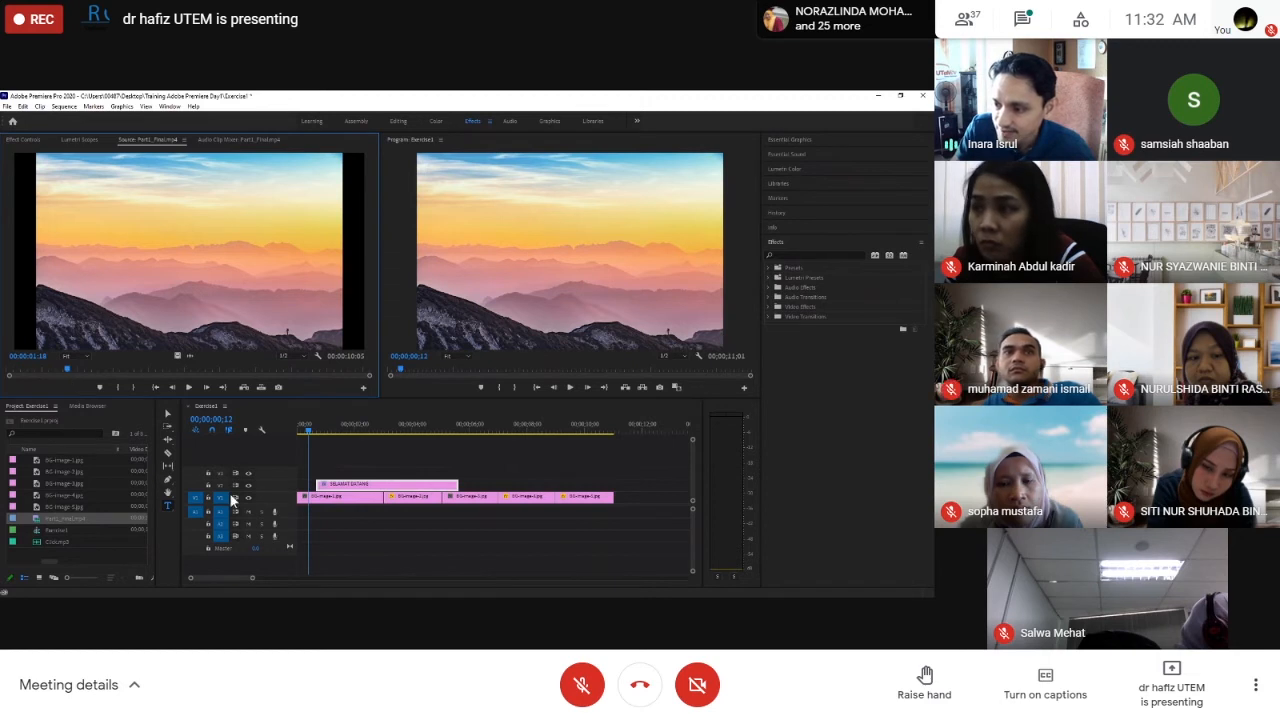
{"action": "left_click", "coordinate": [348, 492]}
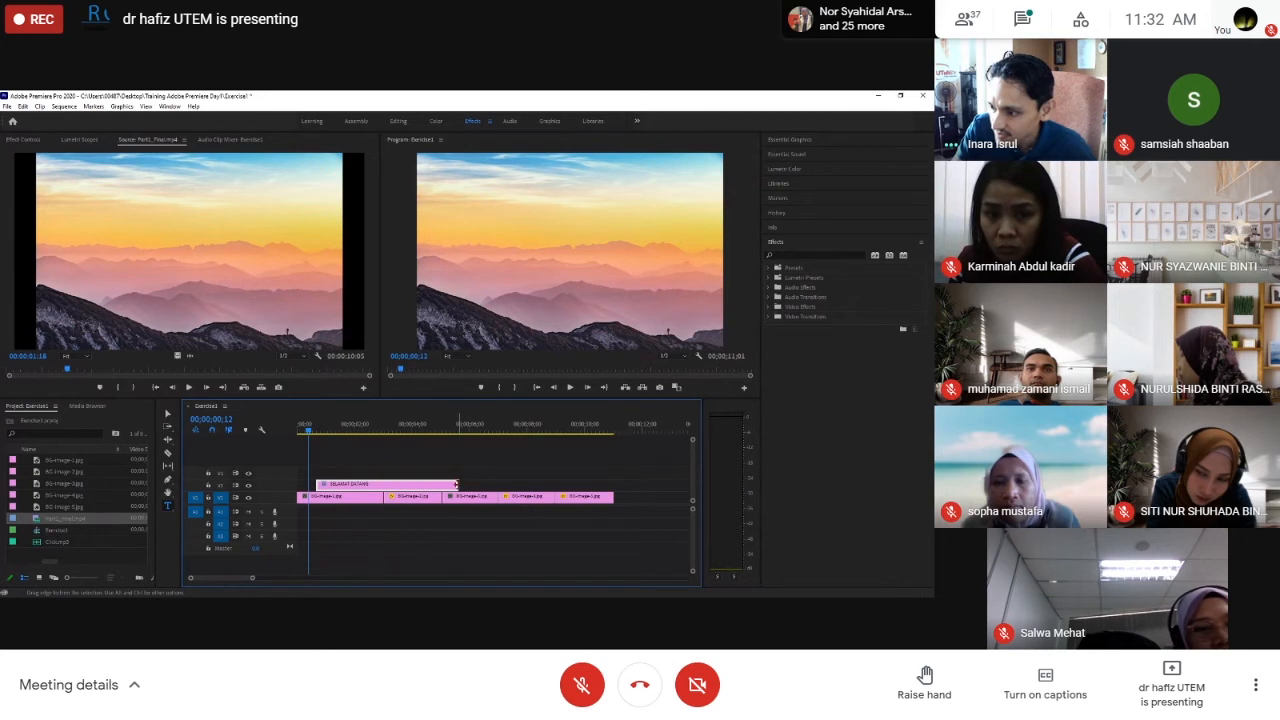
{"action": "left_click_drag", "start_coordinate": [456, 485], "coordinate": [352, 485]}
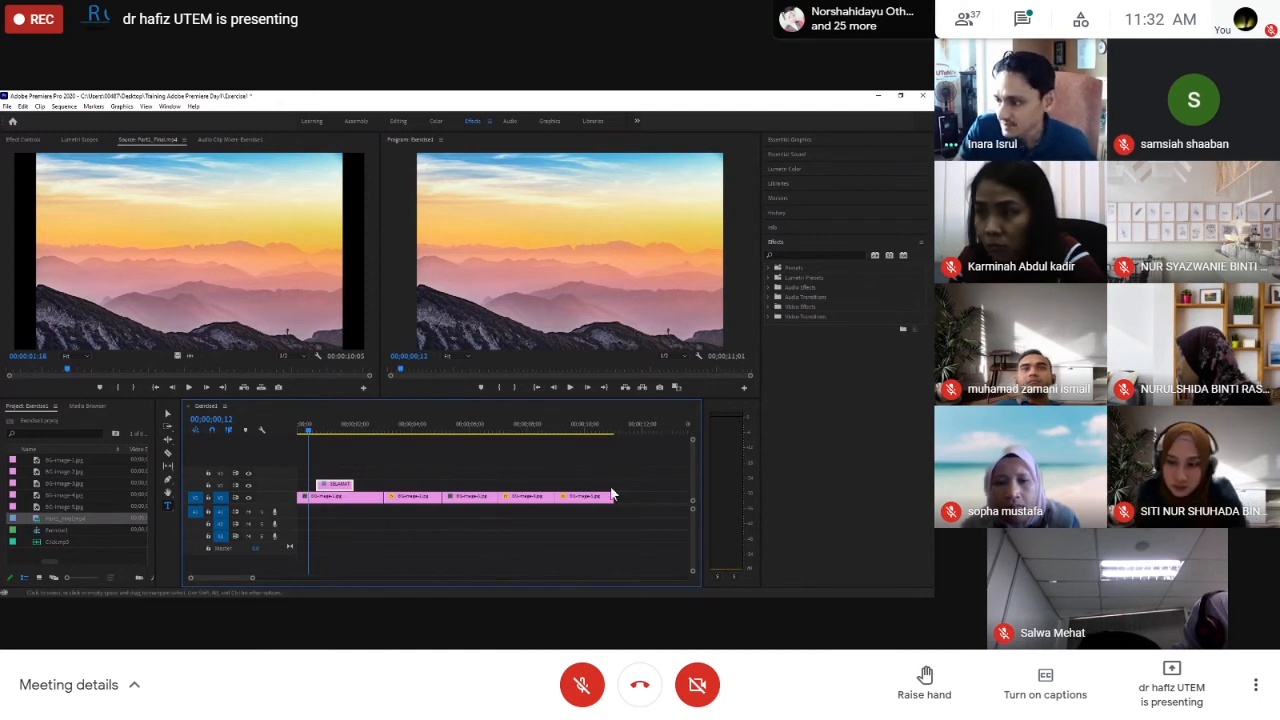
Preview the shortened title in the sequence and extend the end of the SELAMAT DATANG clip slightly past the 2-second mark
{"action": "key", "text": "space"}
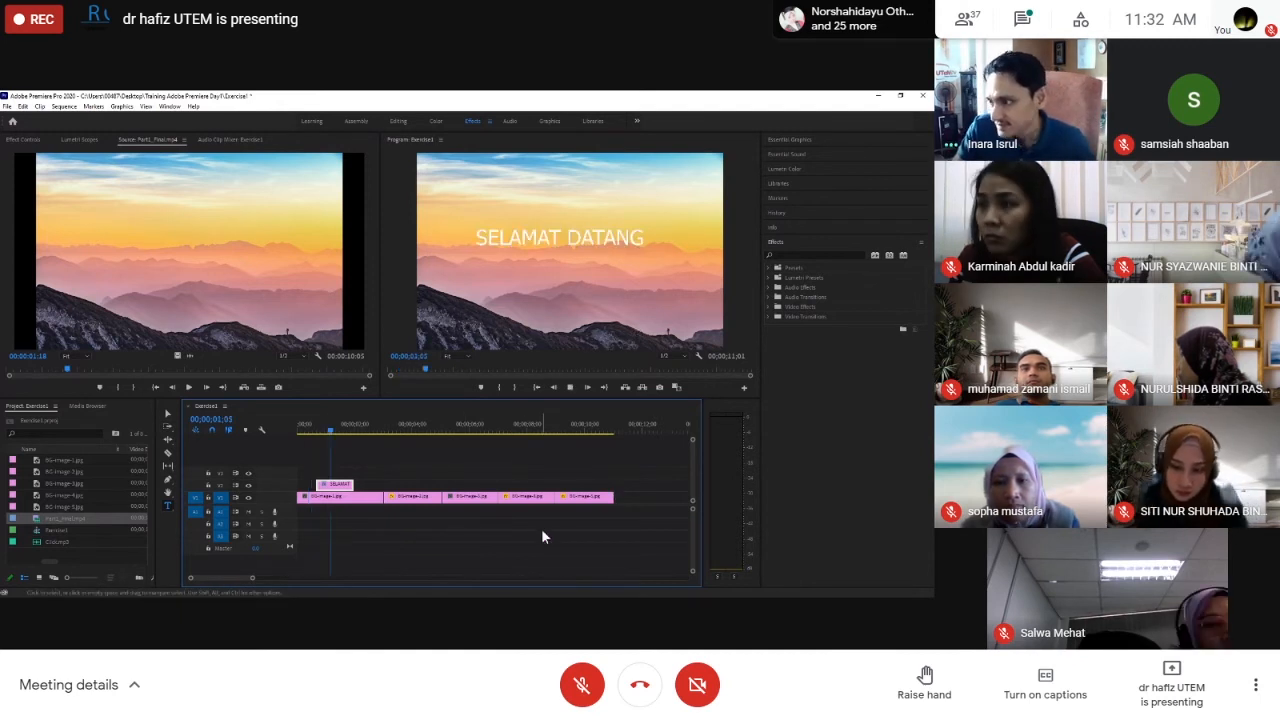
{"action": "key", "text": "space"}
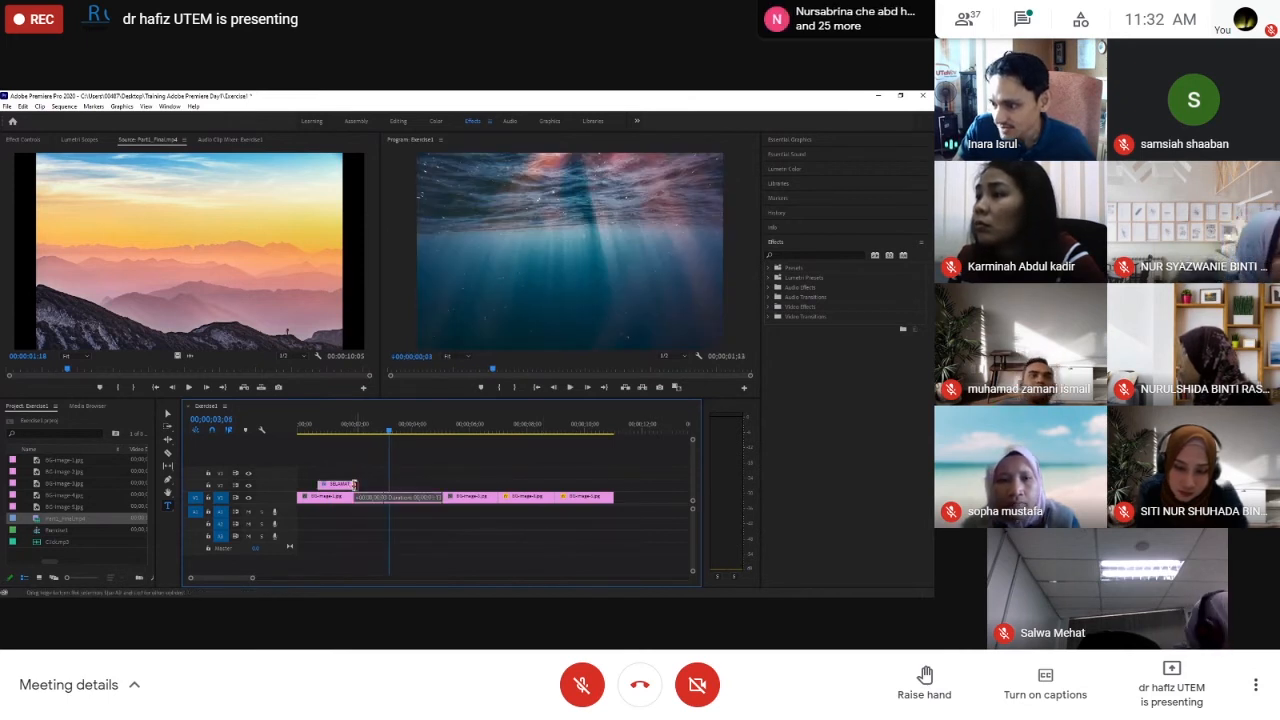
{"action": "left_click_drag", "start_coordinate": [351, 485], "coordinate": [363, 485]}
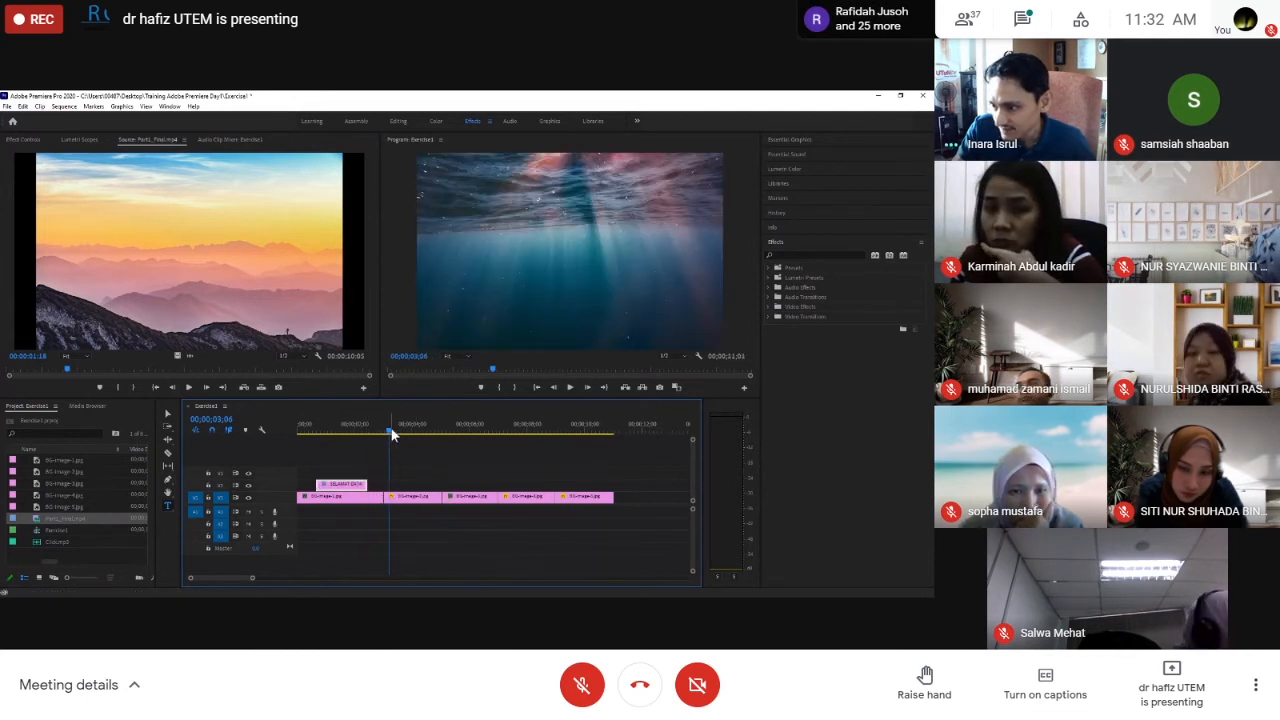
Play the Exercise1 sequence twice from the beginning to check the title's timing against the images
{"action": "left_click_drag", "start_coordinate": [390, 428], "coordinate": [292, 435]}
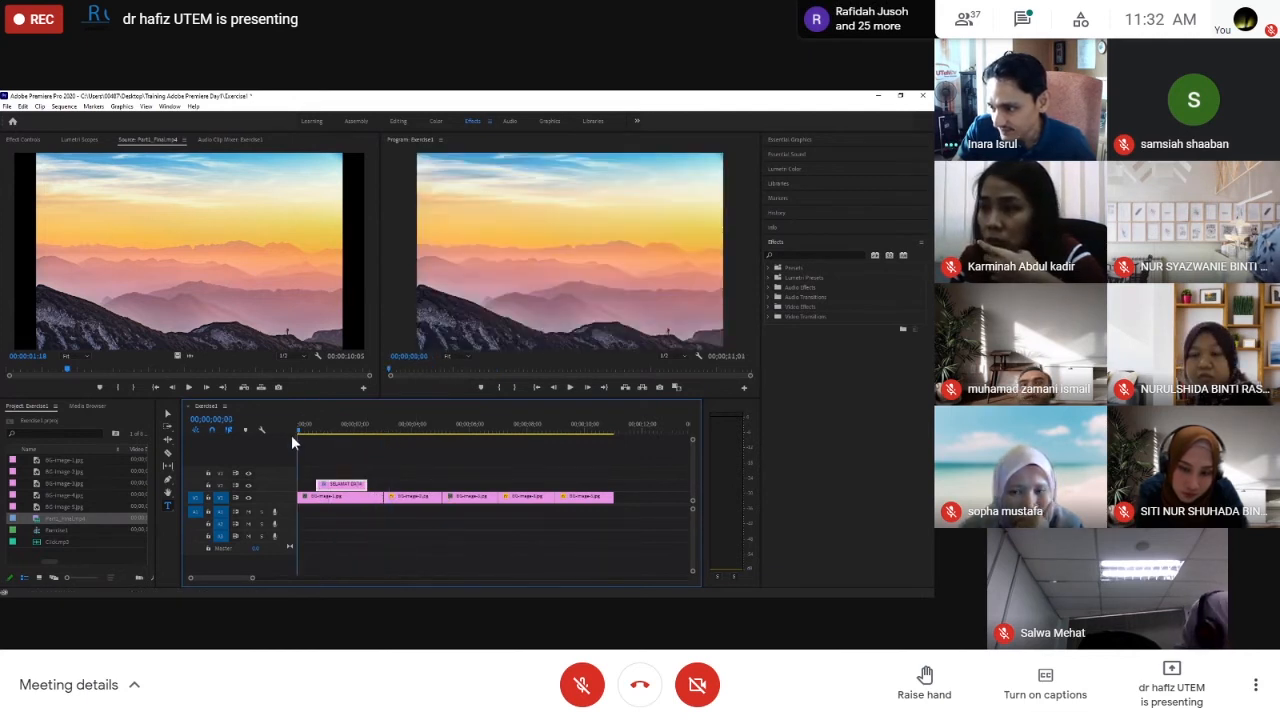
{"action": "key", "text": "space"}
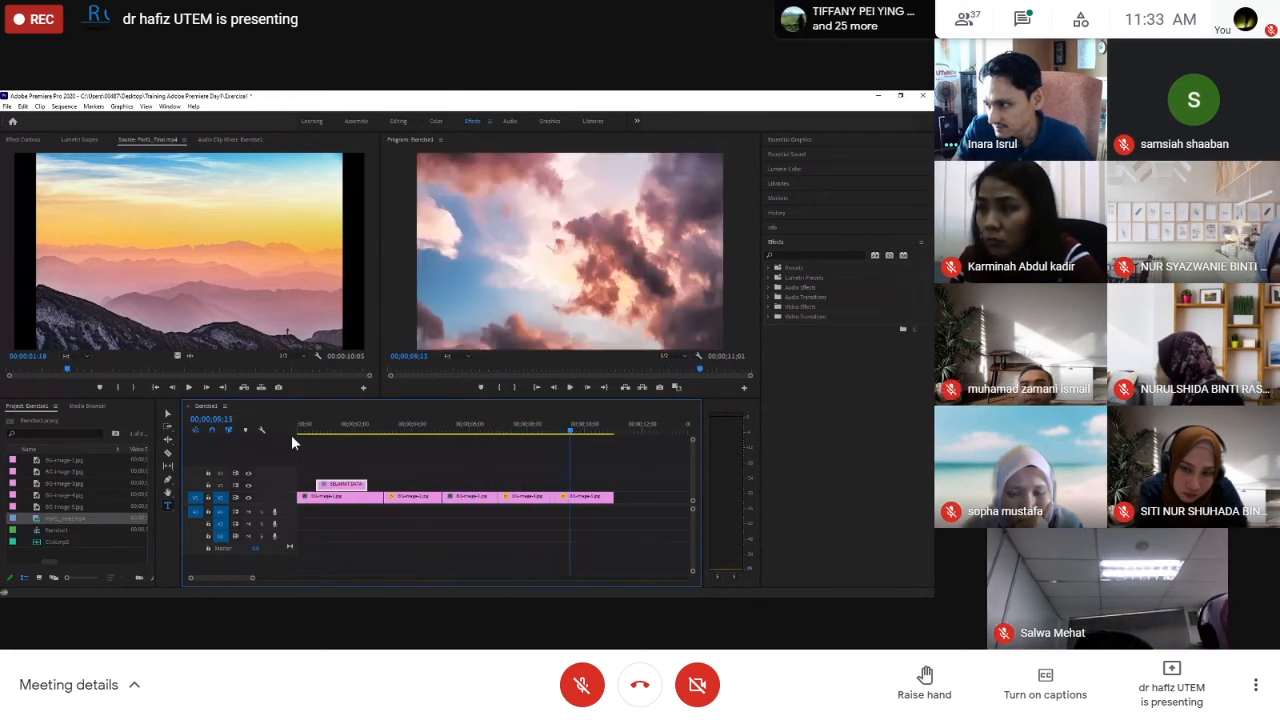
{"action": "key", "text": "space"}
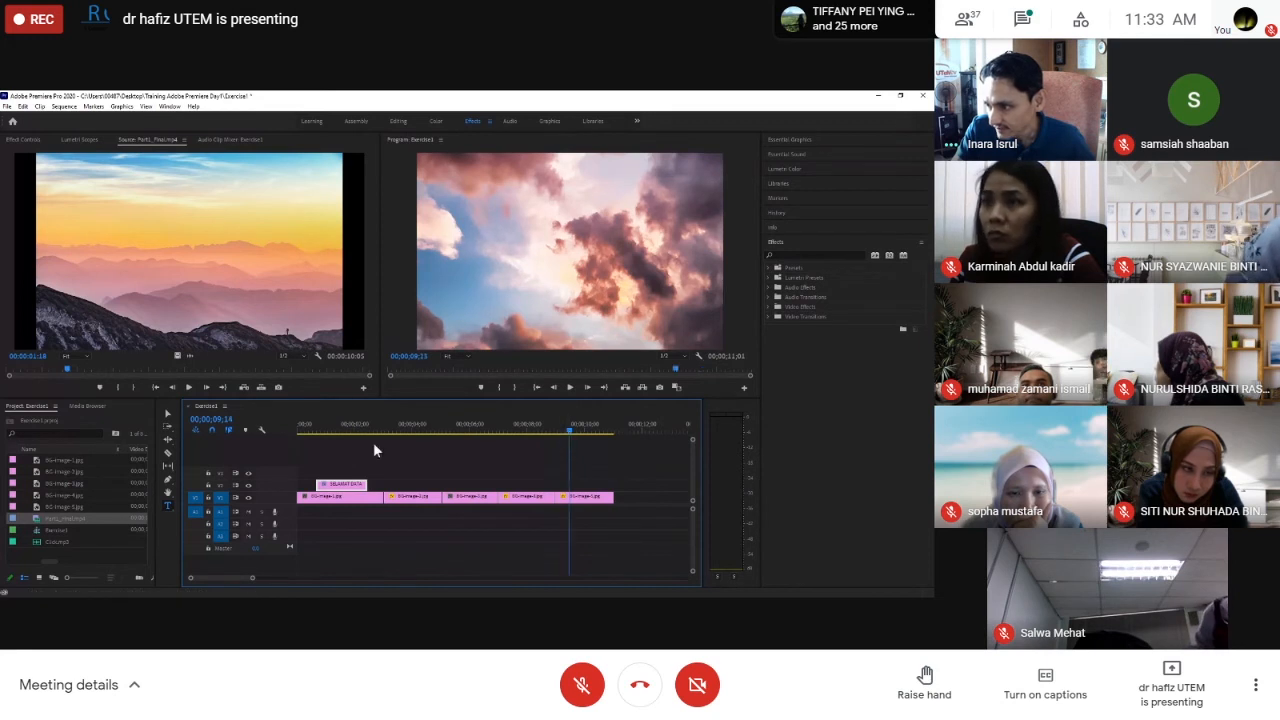
{"action": "key", "text": "Home"}
{"action": "key", "text": "space"}
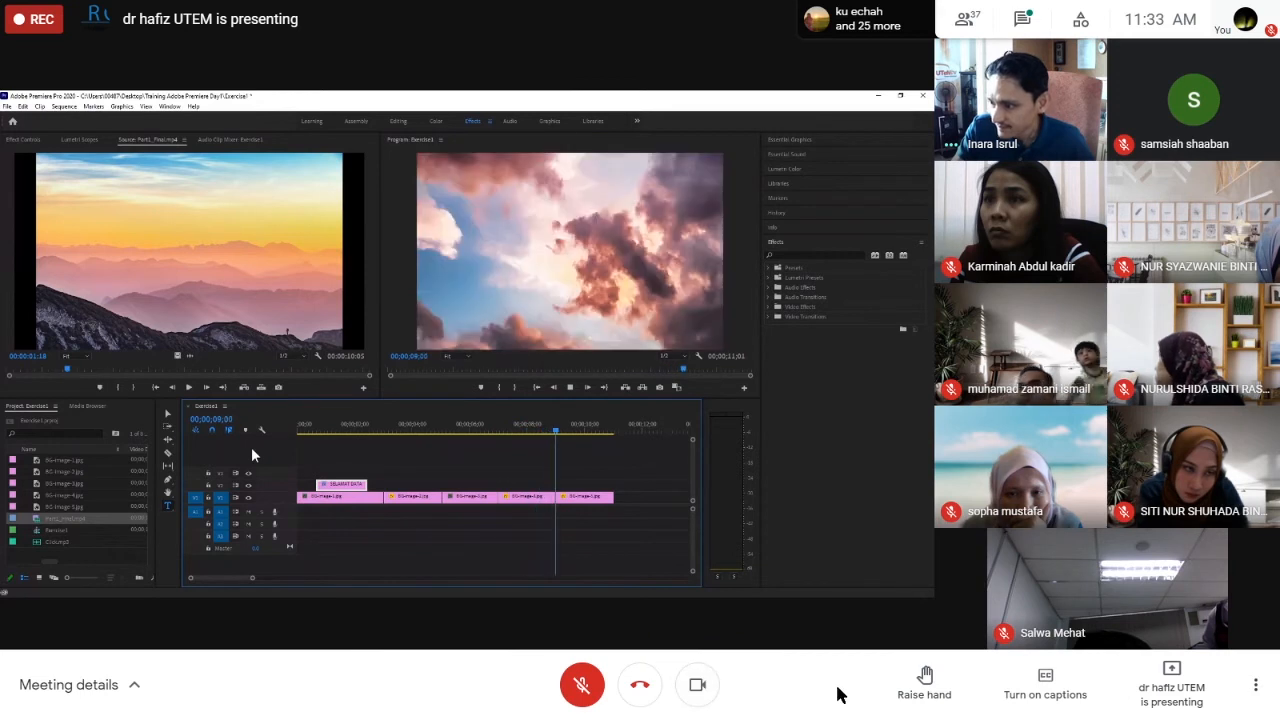
{"action": "key", "text": "space"}
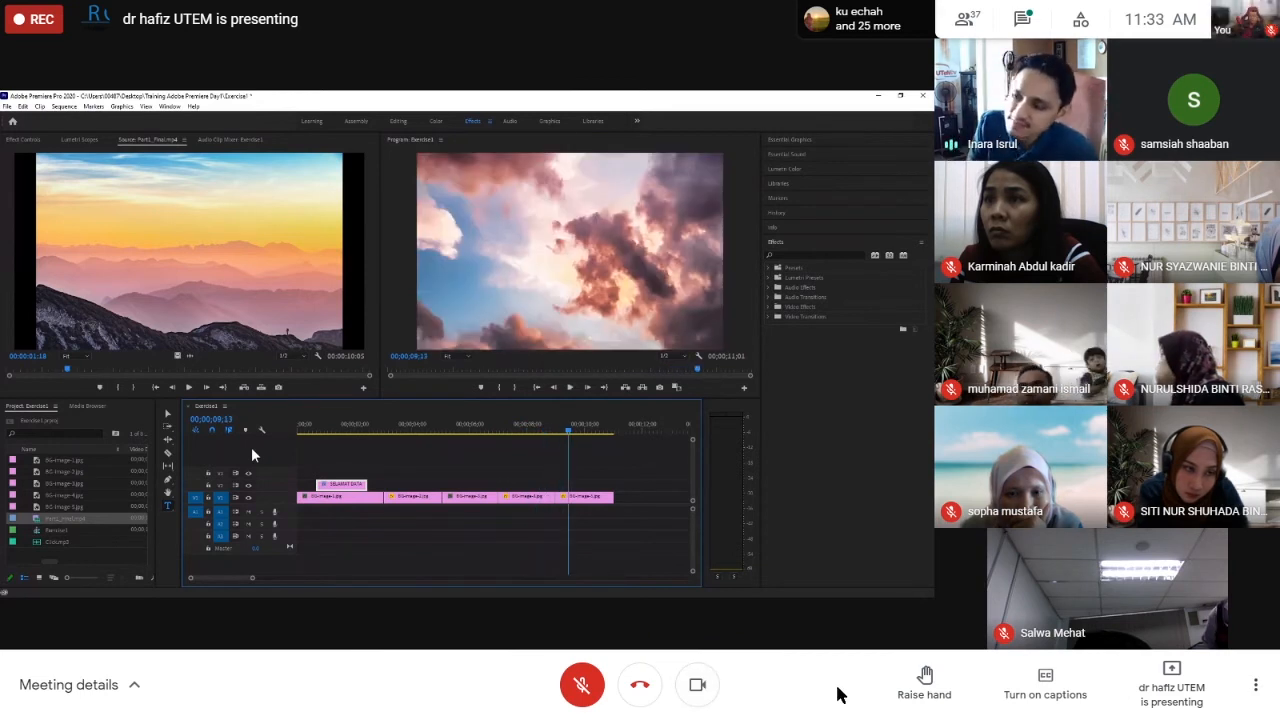
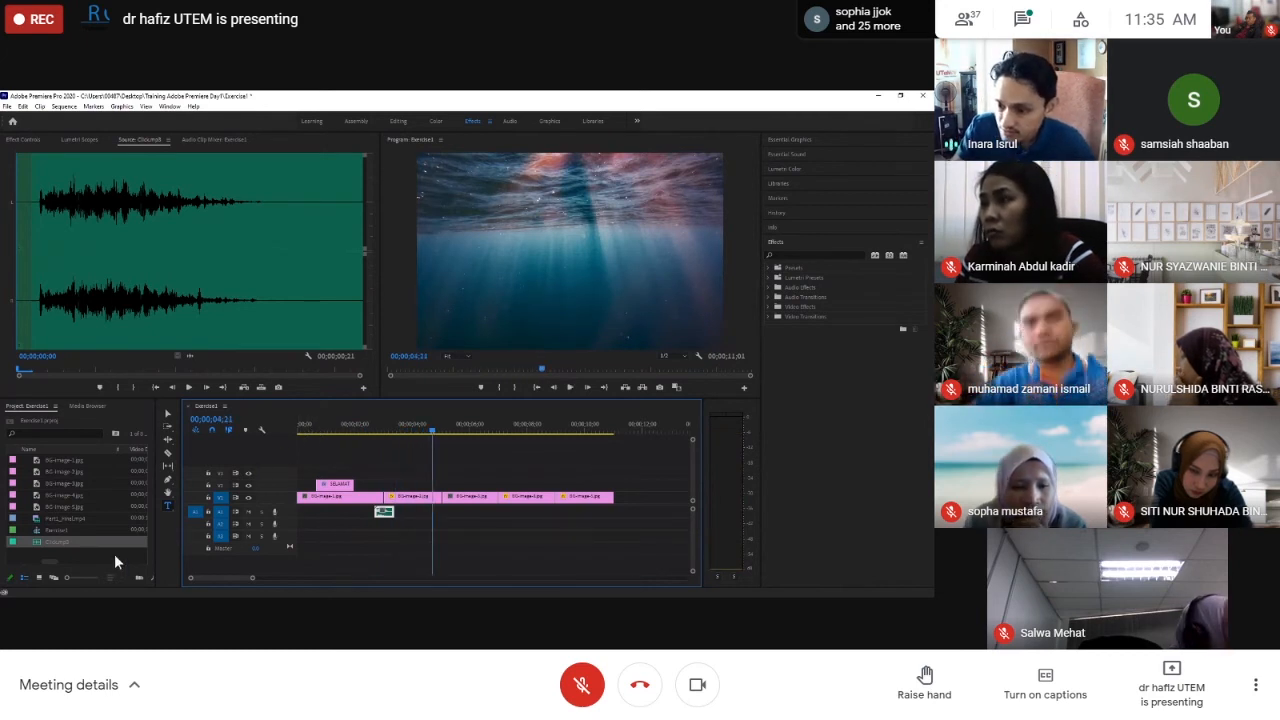
Add three more copies of the Click.mp3 sound to audio track A1, under the cuts into the third, fourth and fifth images
{"action": "left_click", "coordinate": [33, 540]}
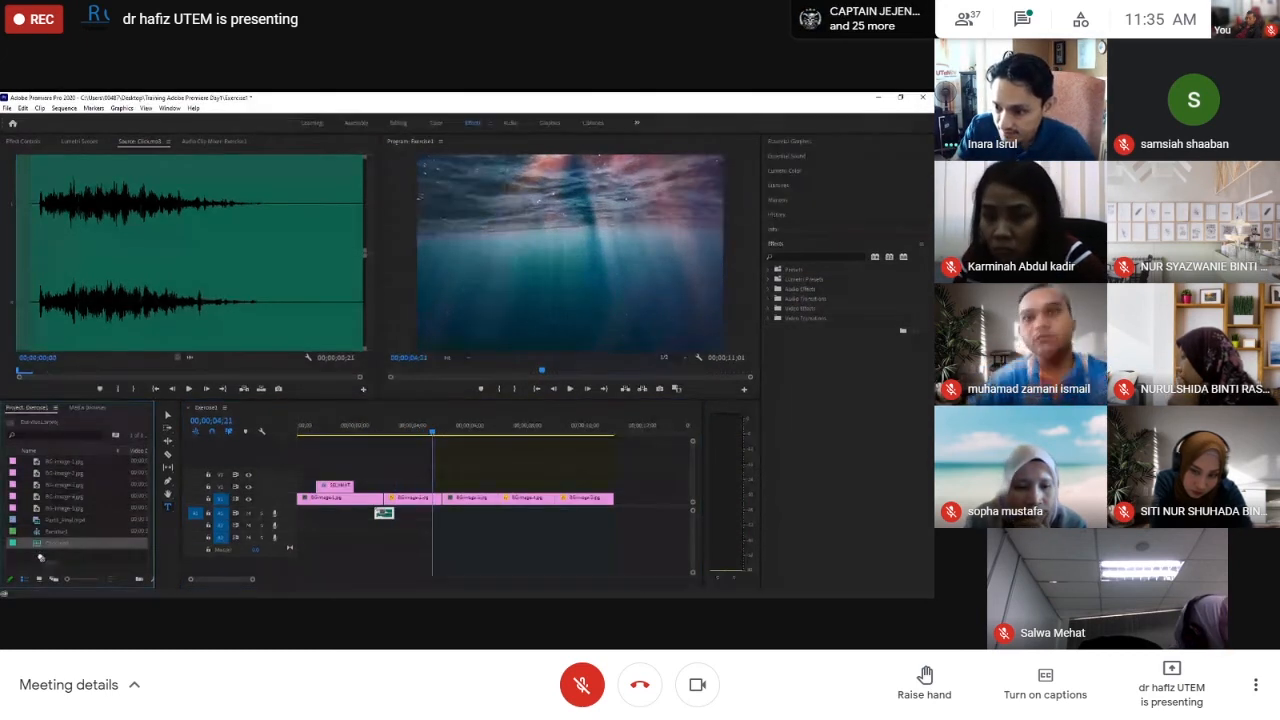
{"action": "left_click_drag", "start_coordinate": [85, 558], "coordinate": [439, 519]}
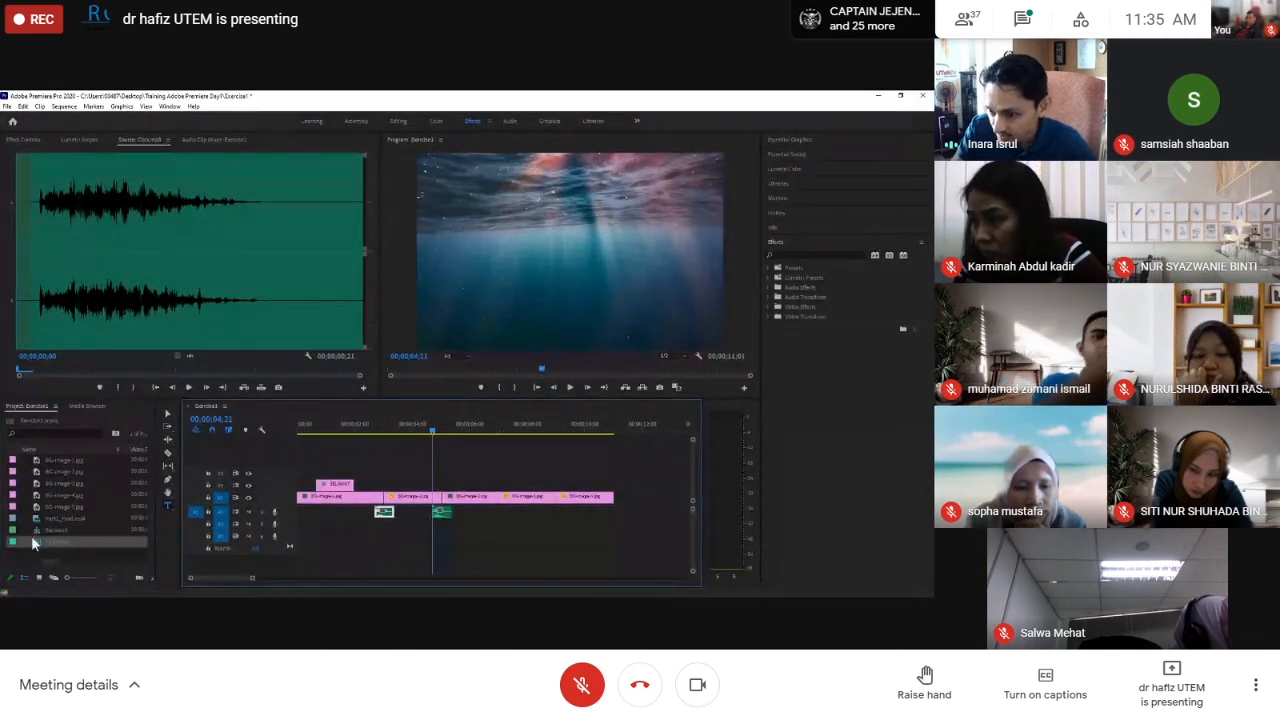
{"action": "left_click_drag", "start_coordinate": [32, 538], "coordinate": [495, 517]}
{"action": "left_click_drag", "start_coordinate": [67, 540], "coordinate": [553, 519]}
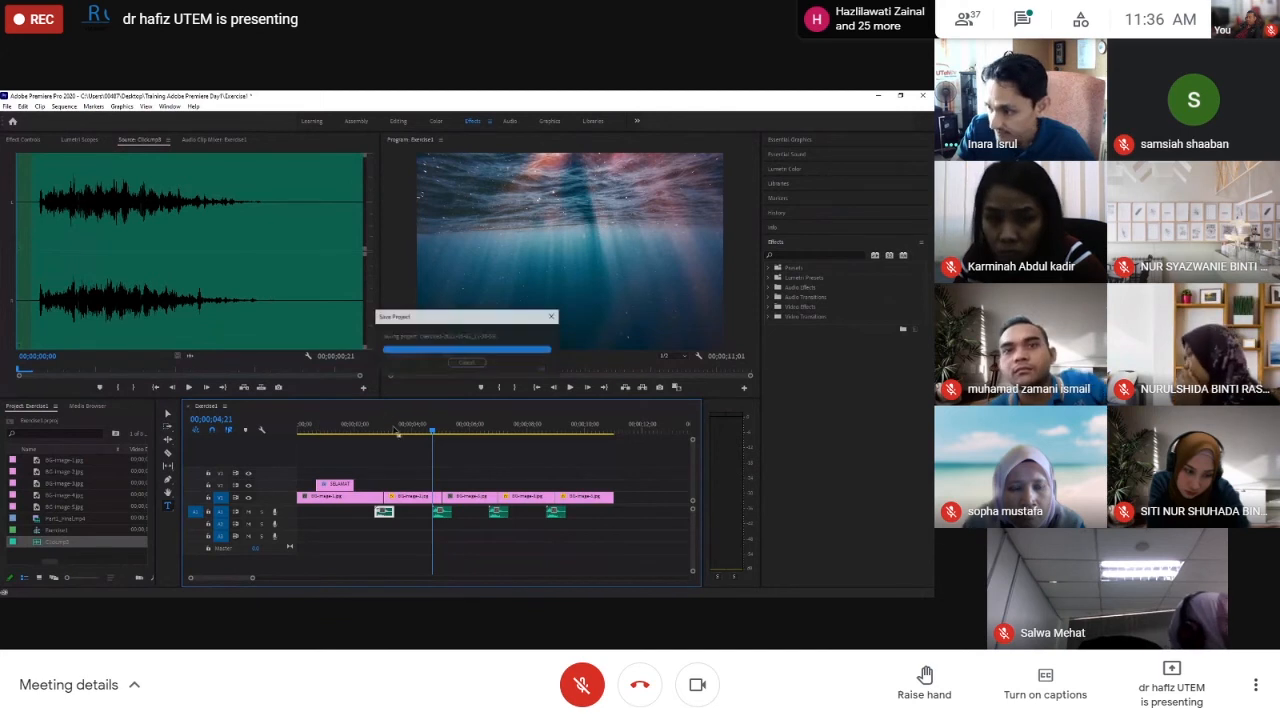
Load Part1_Final.mp4 in the source view, play its opening and rewind both the reference and the Exercise1 sequence to the start
{"action": "left_click_drag", "start_coordinate": [432, 435], "coordinate": [290, 438]}
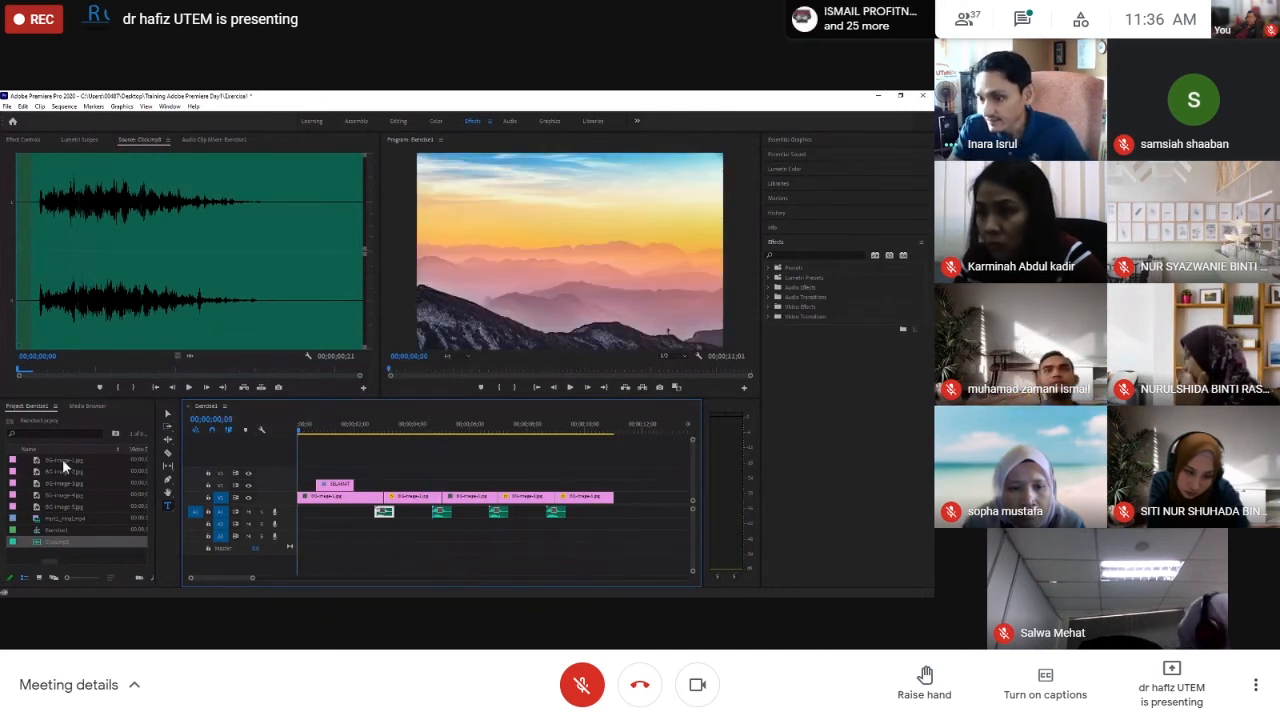
{"action": "double_click", "coordinate": [56, 518]}
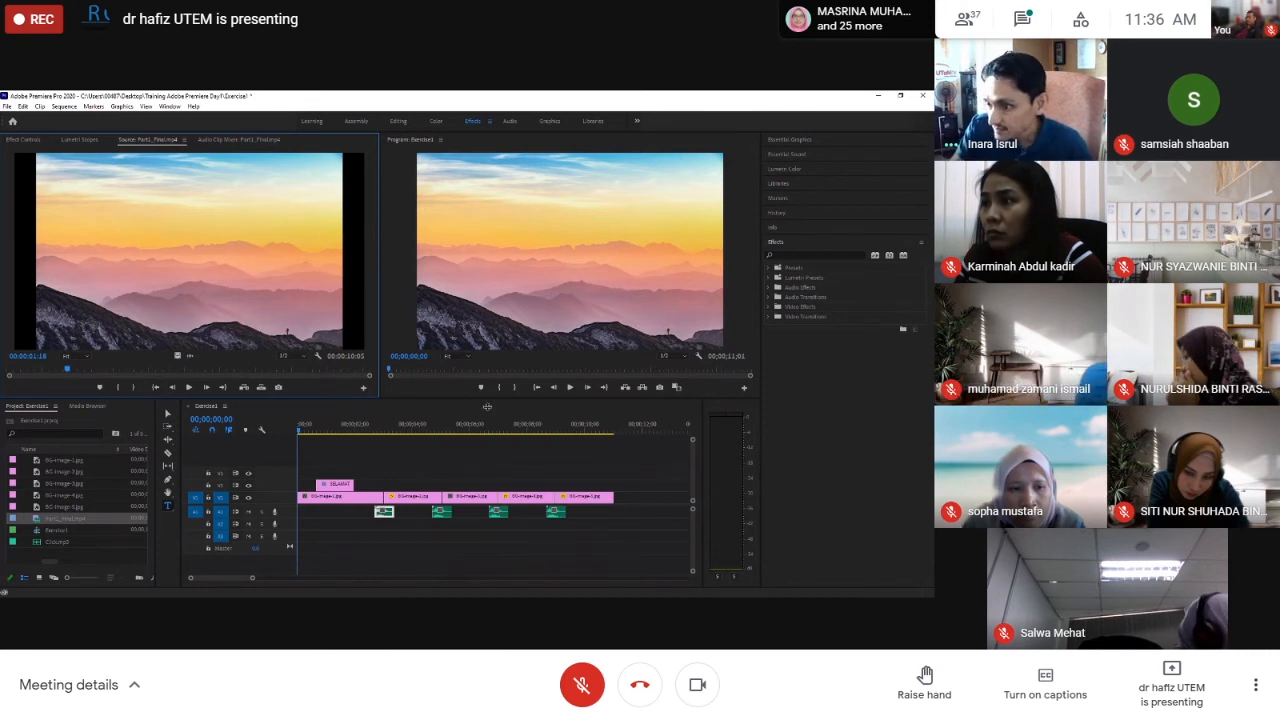
{"action": "key", "text": "space"}
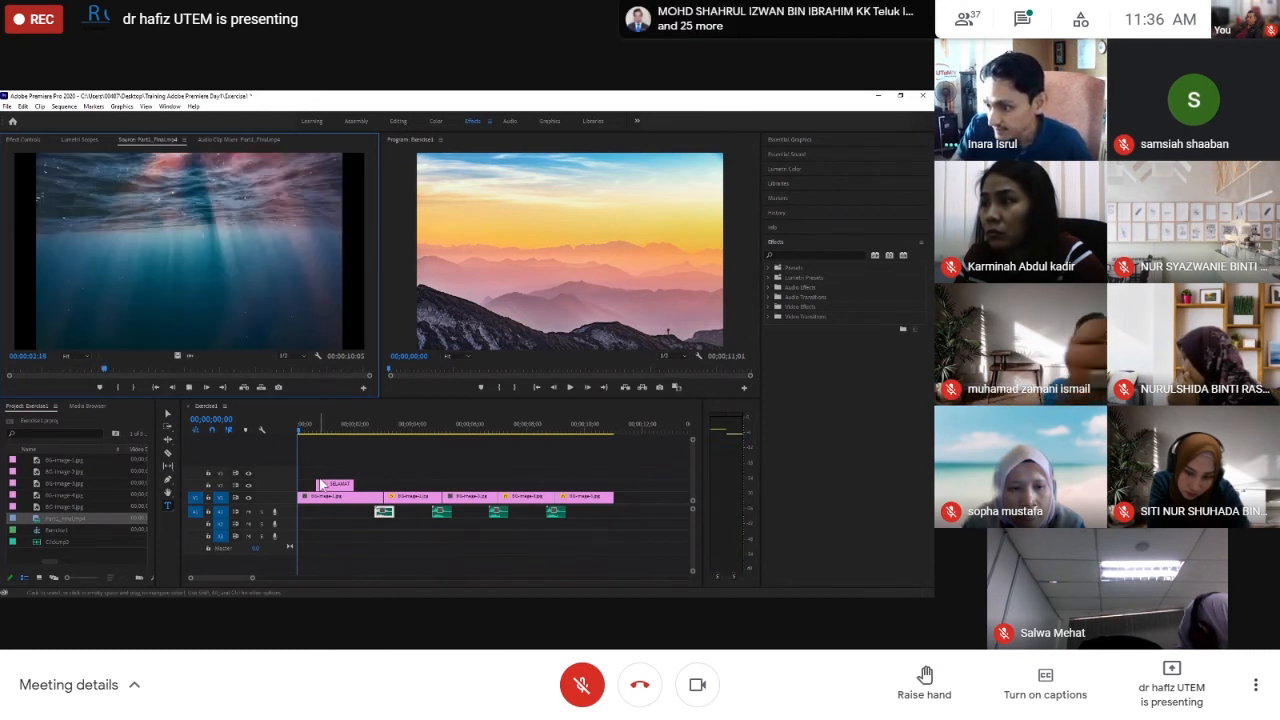
{"action": "key", "text": "space"}
{"action": "left_click_drag", "start_coordinate": [112, 372], "coordinate": [8, 387]}
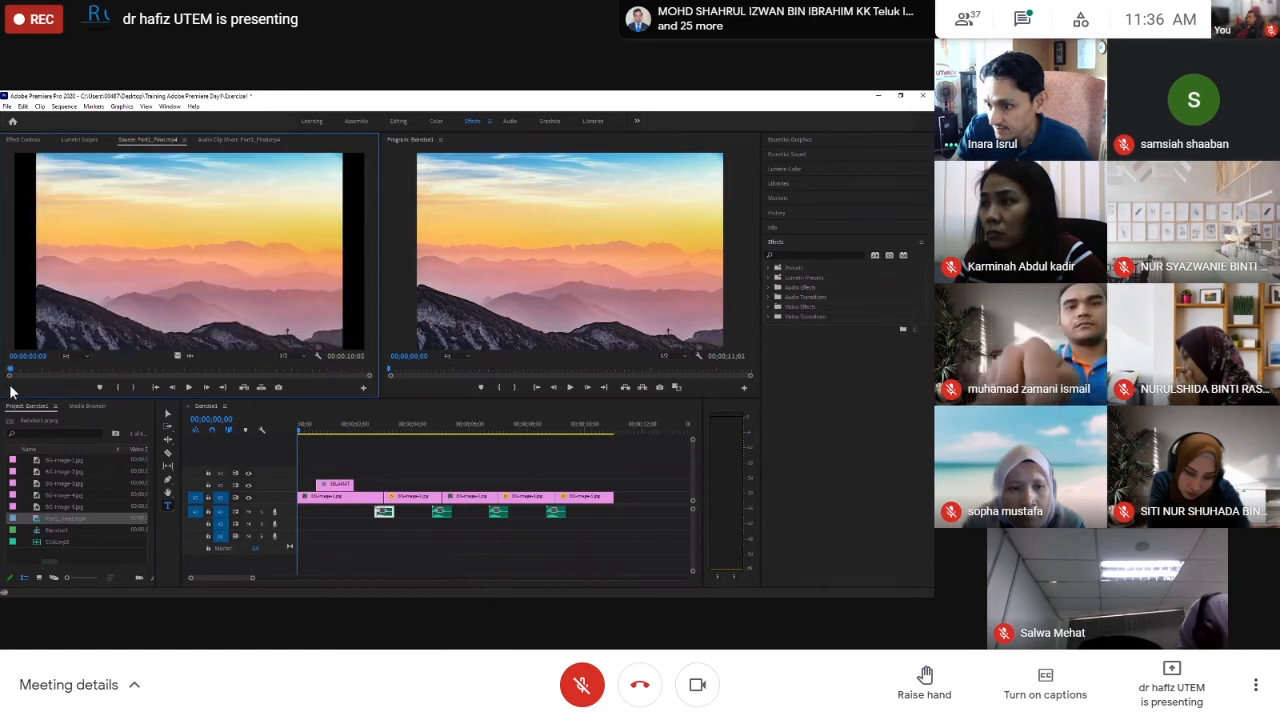
Play the Exercise1 sequence with its click sounds, replay it from the 7-second mark and return the playhead to the start
{"action": "left_click", "coordinate": [570, 387]}
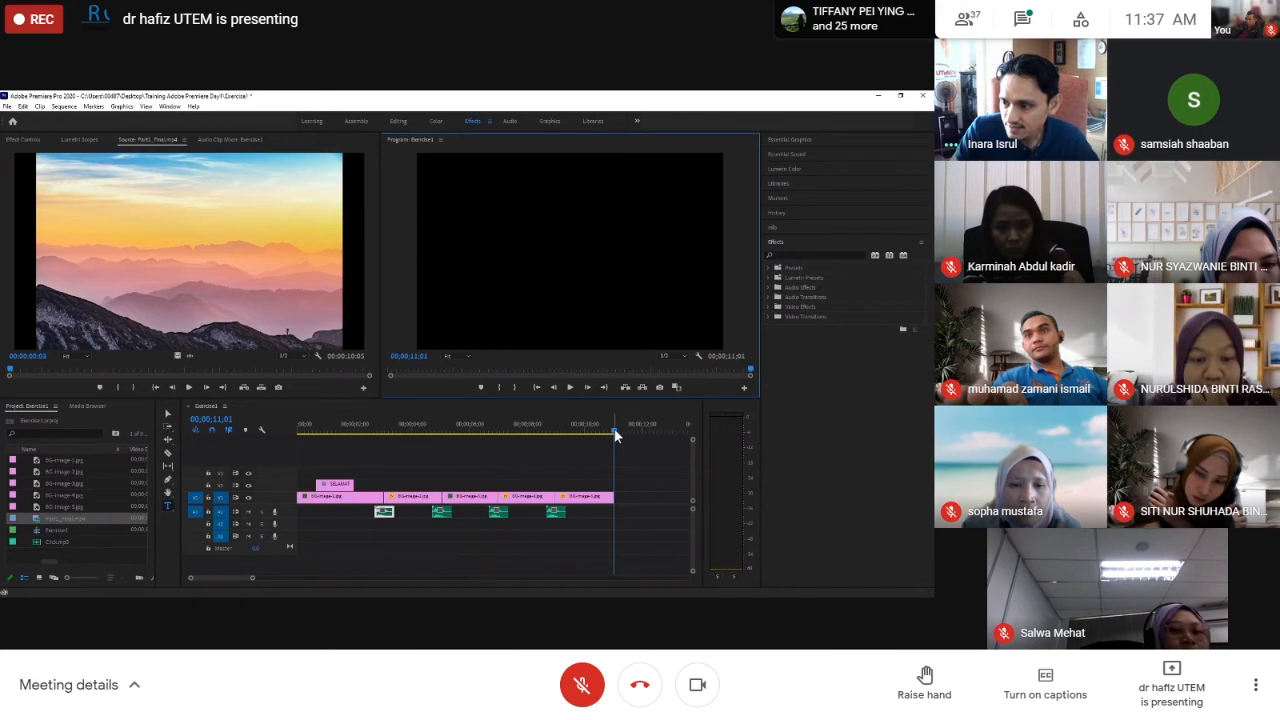
{"action": "left_click_drag", "start_coordinate": [615, 433], "coordinate": [497, 430]}
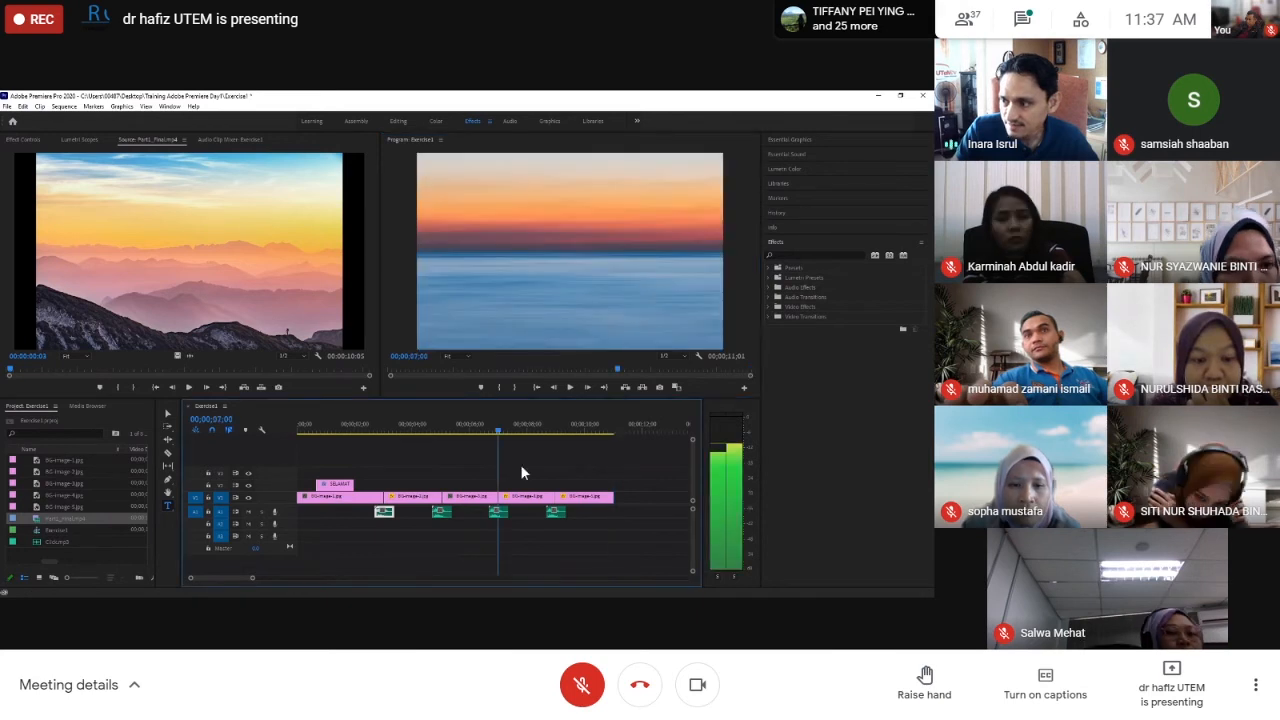
{"action": "key", "text": "Down"}
{"action": "key", "text": "Down"}
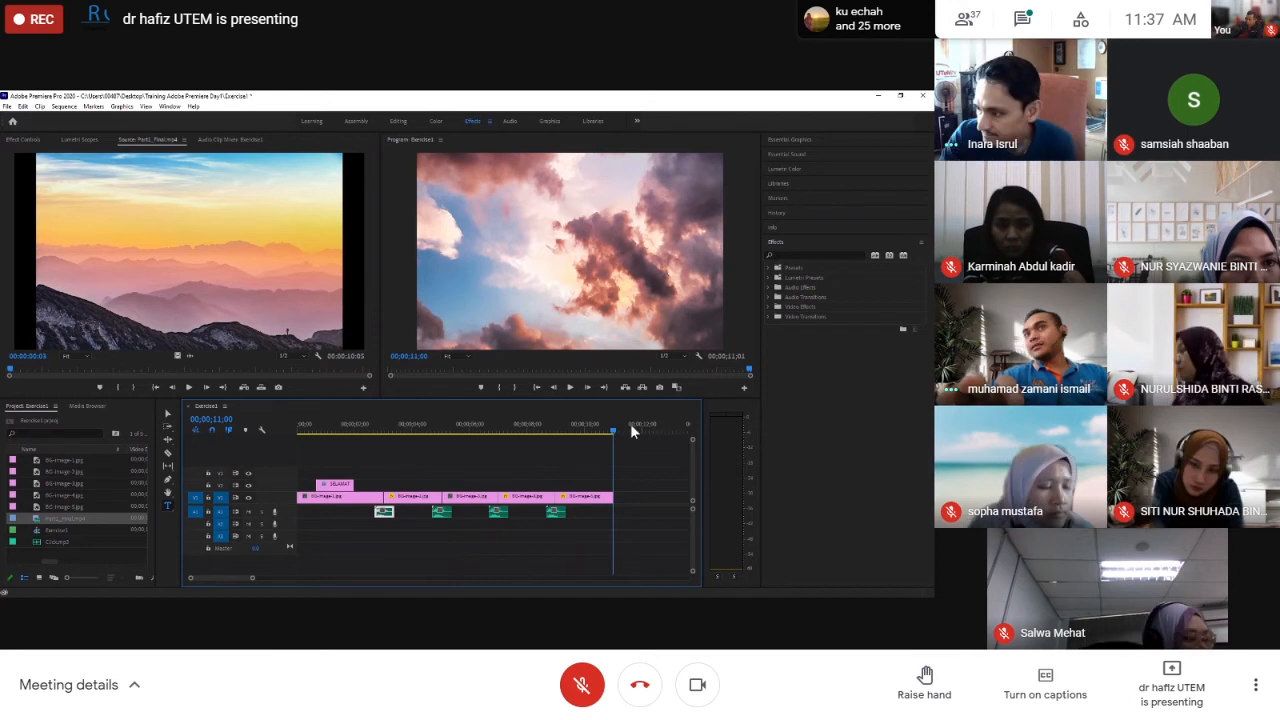
{"action": "key", "text": "Home"}
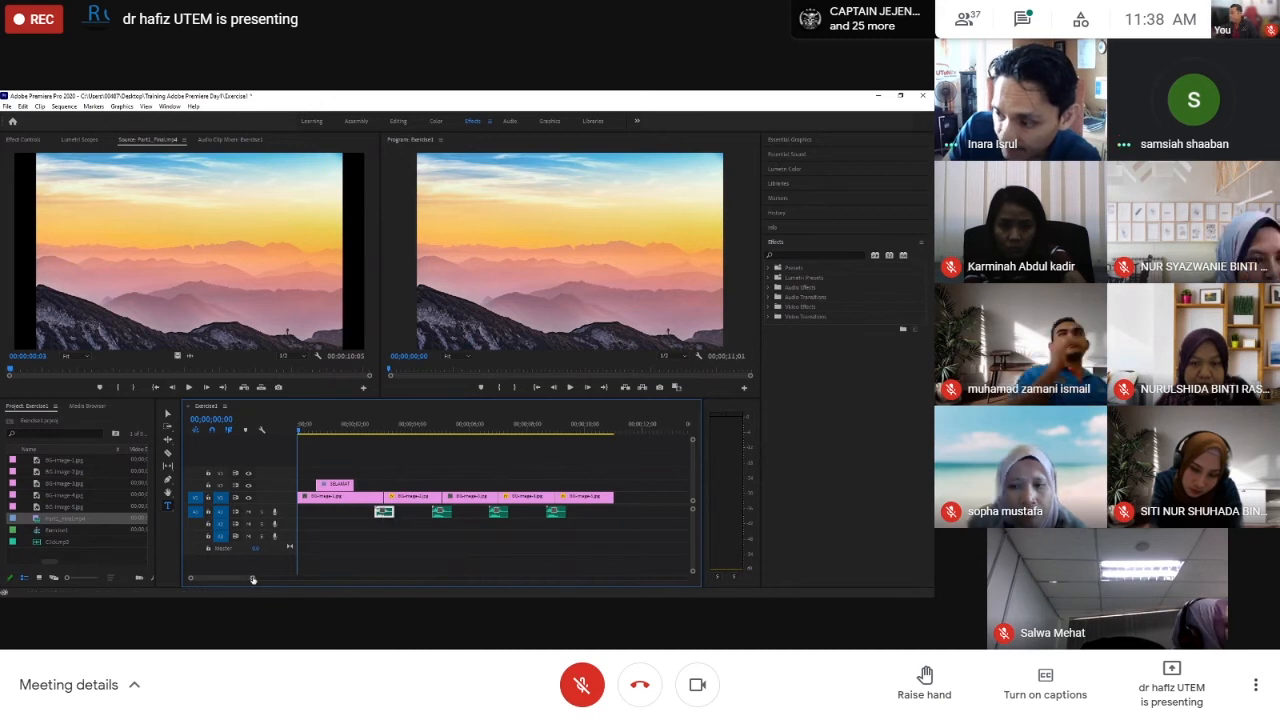
Lock audio track A1 and unlock it again
{"action": "mouse_move", "coordinate": [253, 579]}
{"action": "left_mouse_down"}
{"action": "mouse_move", "coordinate": [225, 579]}
{"action": "mouse_move", "coordinate": [266, 593]}
{"action": "left_mouse_up"}
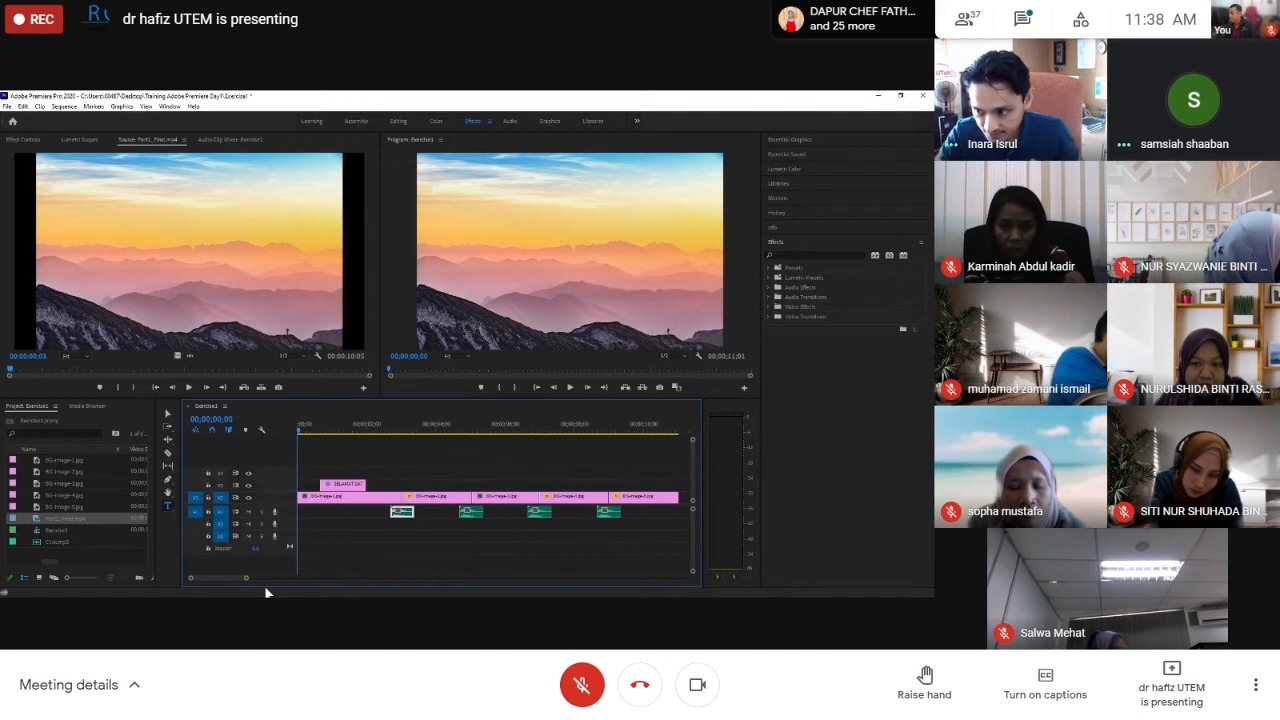
{"action": "left_click", "coordinate": [208, 511]}
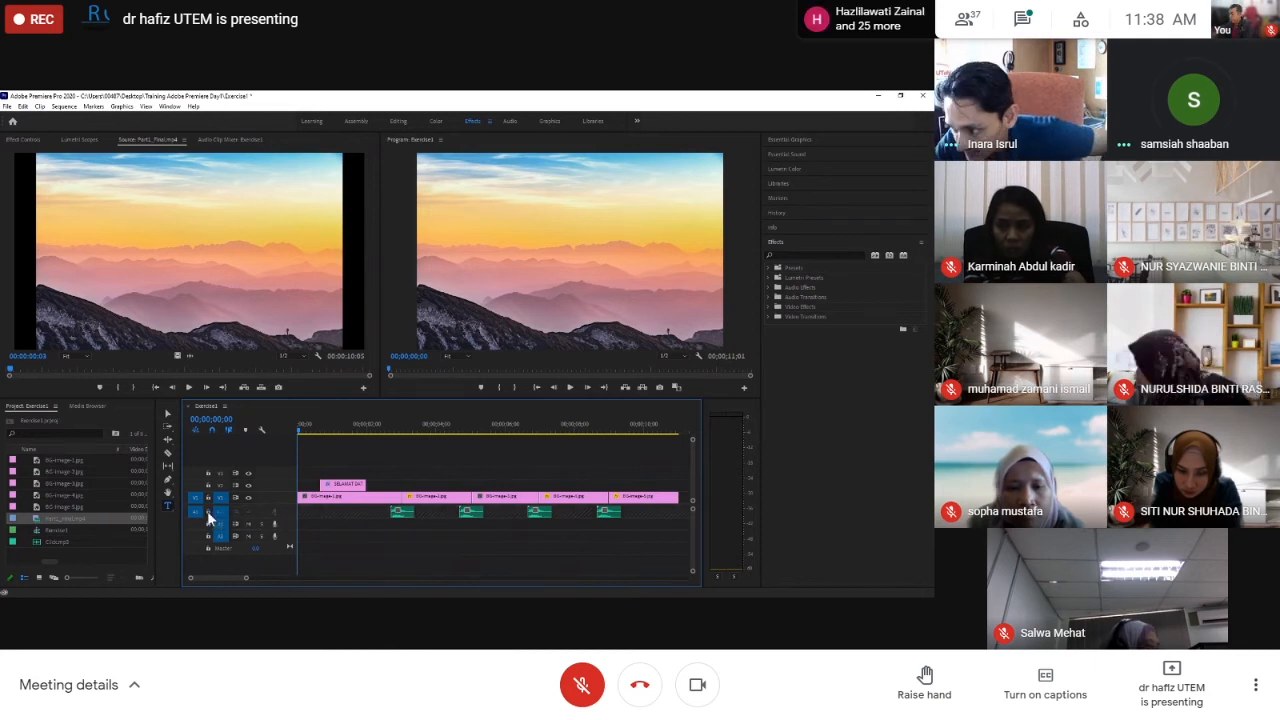
{"action": "left_click", "coordinate": [208, 511]}
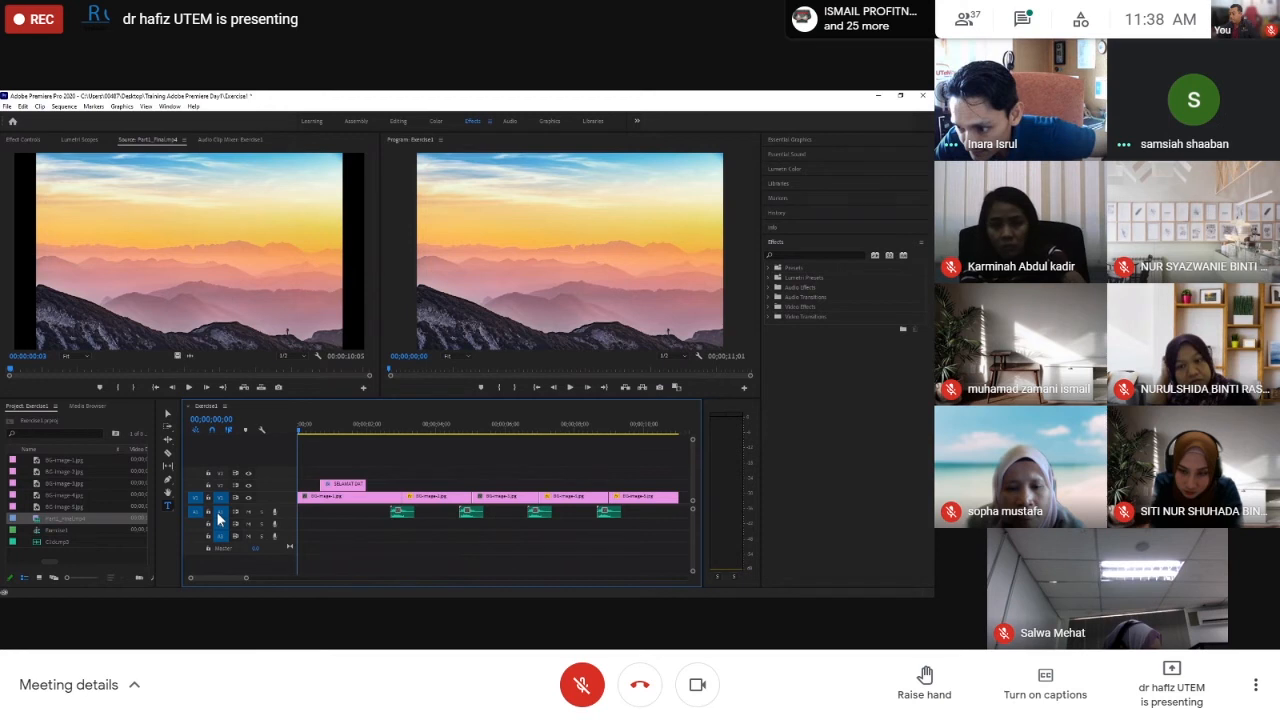
Delete all the Click.mp3 clips from audio track A1
{"action": "left_click", "coordinate": [36, 541]}
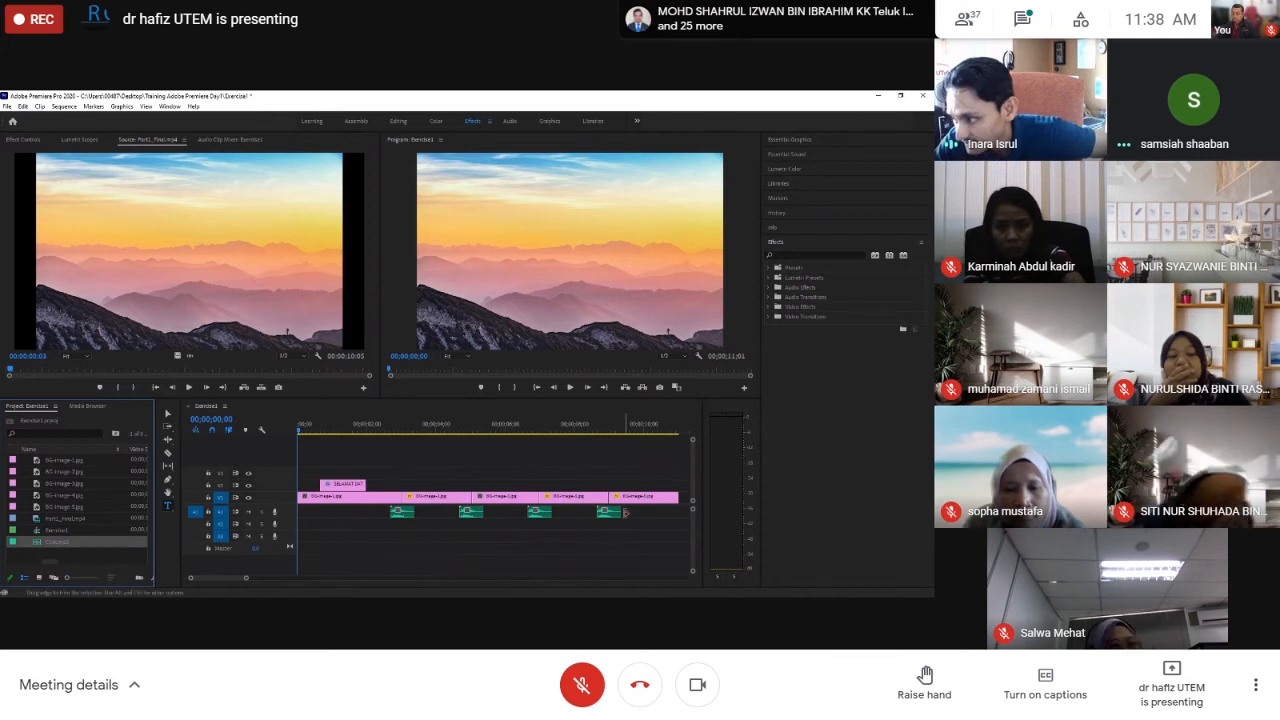
{"action": "left_click", "coordinate": [610, 512]}
{"action": "key", "text": "Delete"}
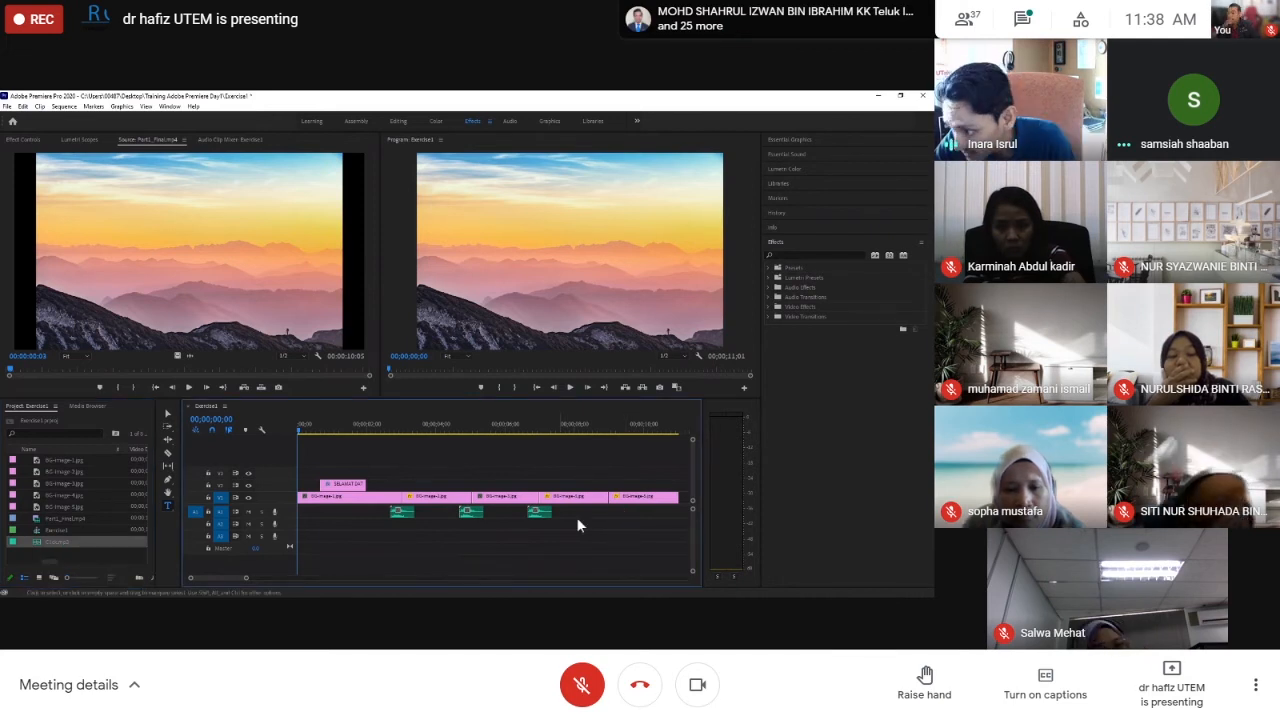
{"action": "left_click", "coordinate": [540, 512]}
{"action": "key", "text": "Delete"}
{"action": "left_click", "coordinate": [471, 512]}
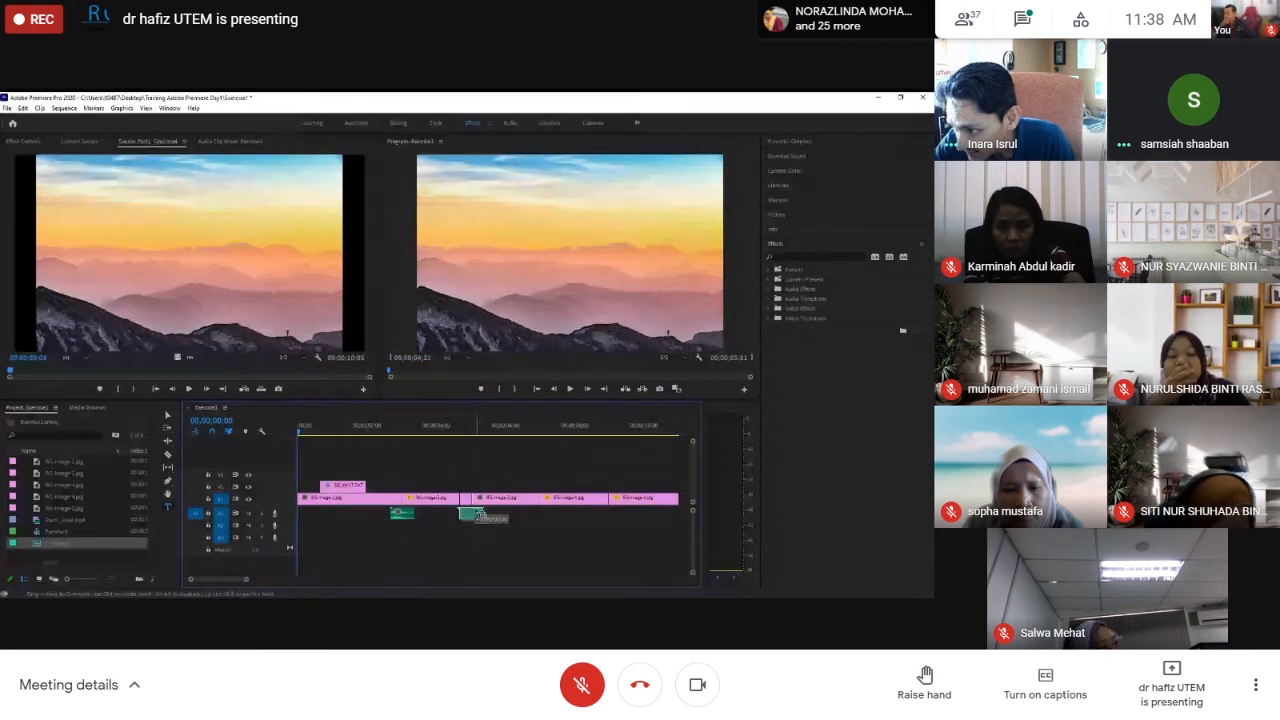
{"action": "key", "text": "Delete"}
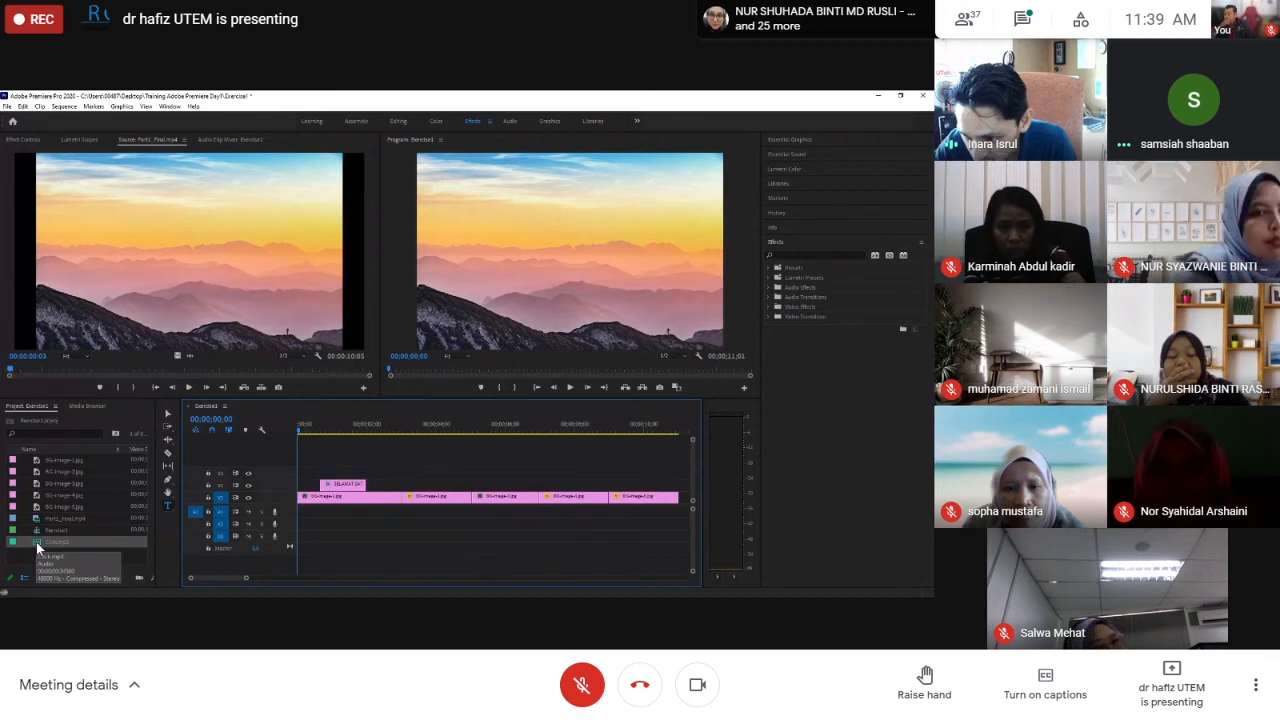
Place Click.mp3 on audio track A1 under the cuts into the second and third images, aligning the second copy with its cut
{"action": "left_click", "coordinate": [37, 545]}
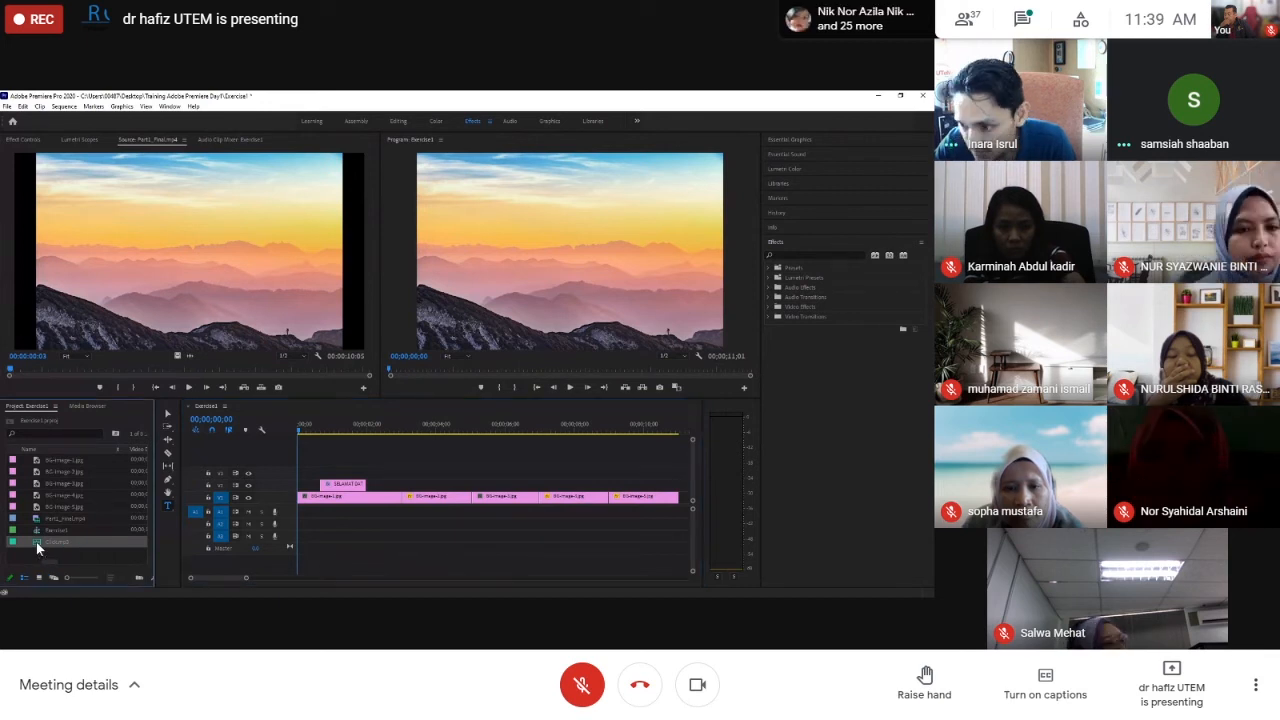
{"action": "left_click_drag", "start_coordinate": [37, 548], "coordinate": [395, 512]}
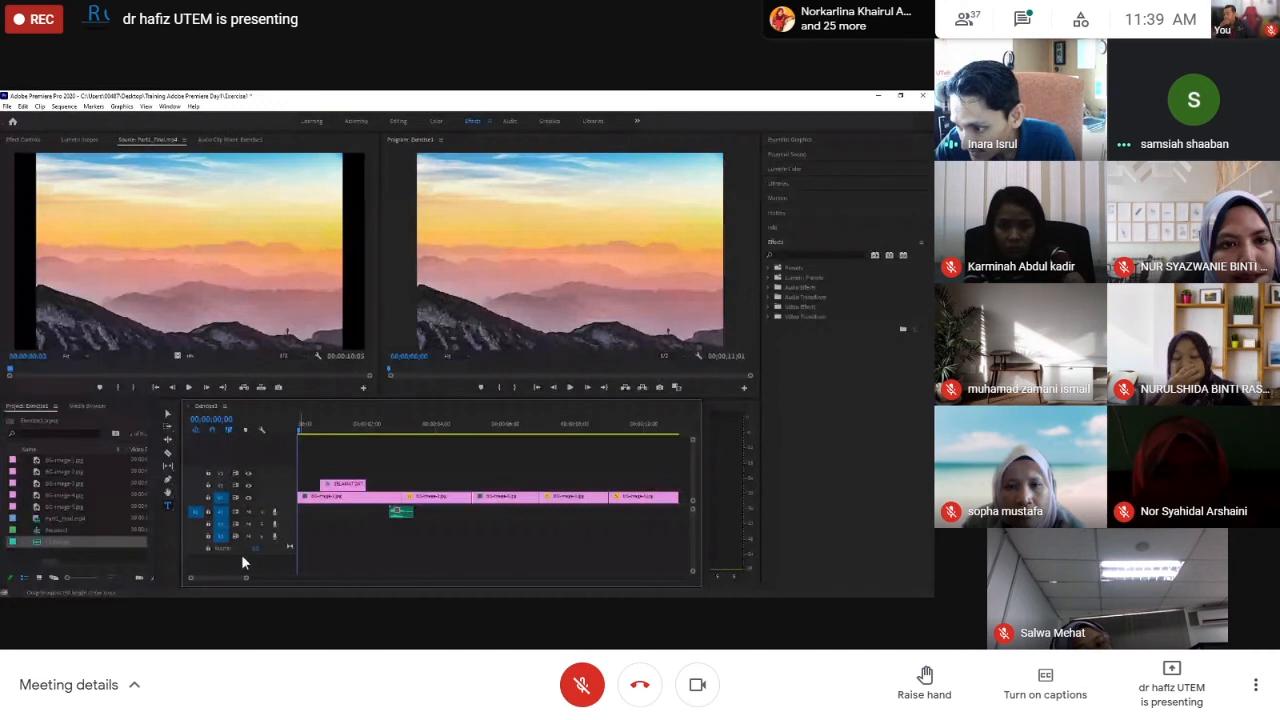
{"action": "left_click_drag", "start_coordinate": [246, 577], "coordinate": [300, 581]}
{"action": "left_click_drag", "start_coordinate": [57, 542], "coordinate": [349, 514]}
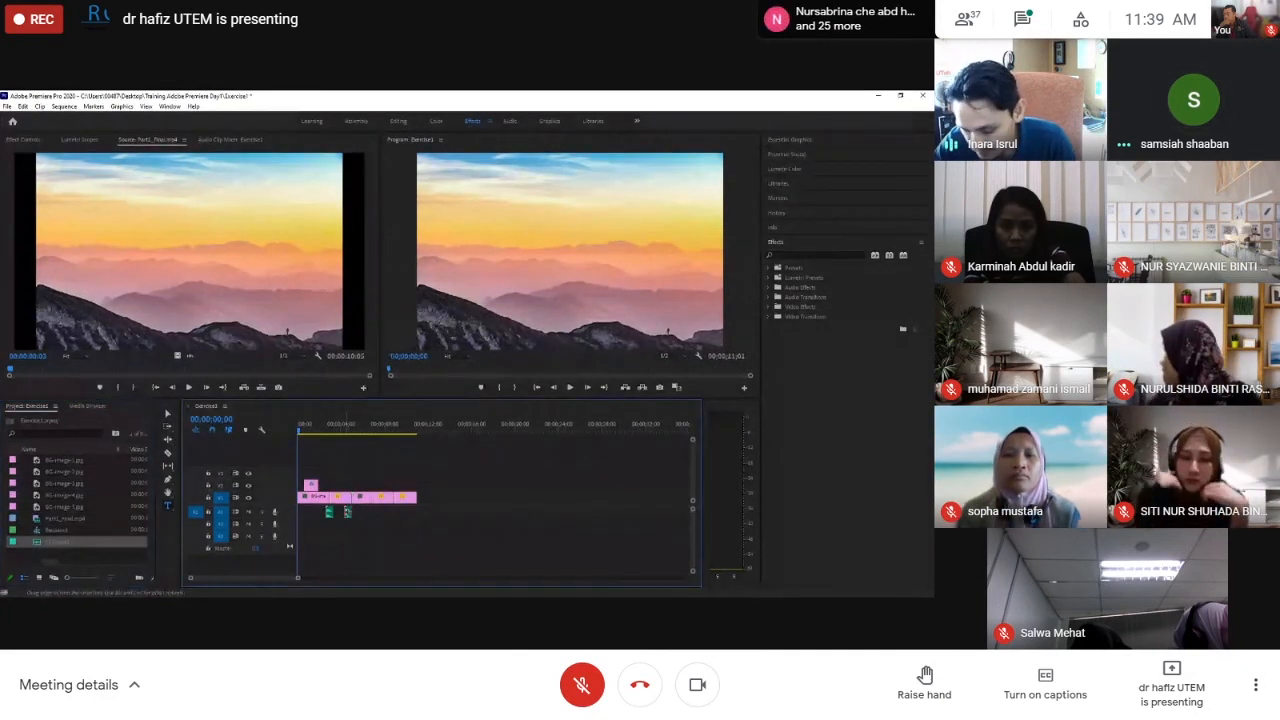
{"action": "left_click_drag", "start_coordinate": [302, 576], "coordinate": [287, 582]}
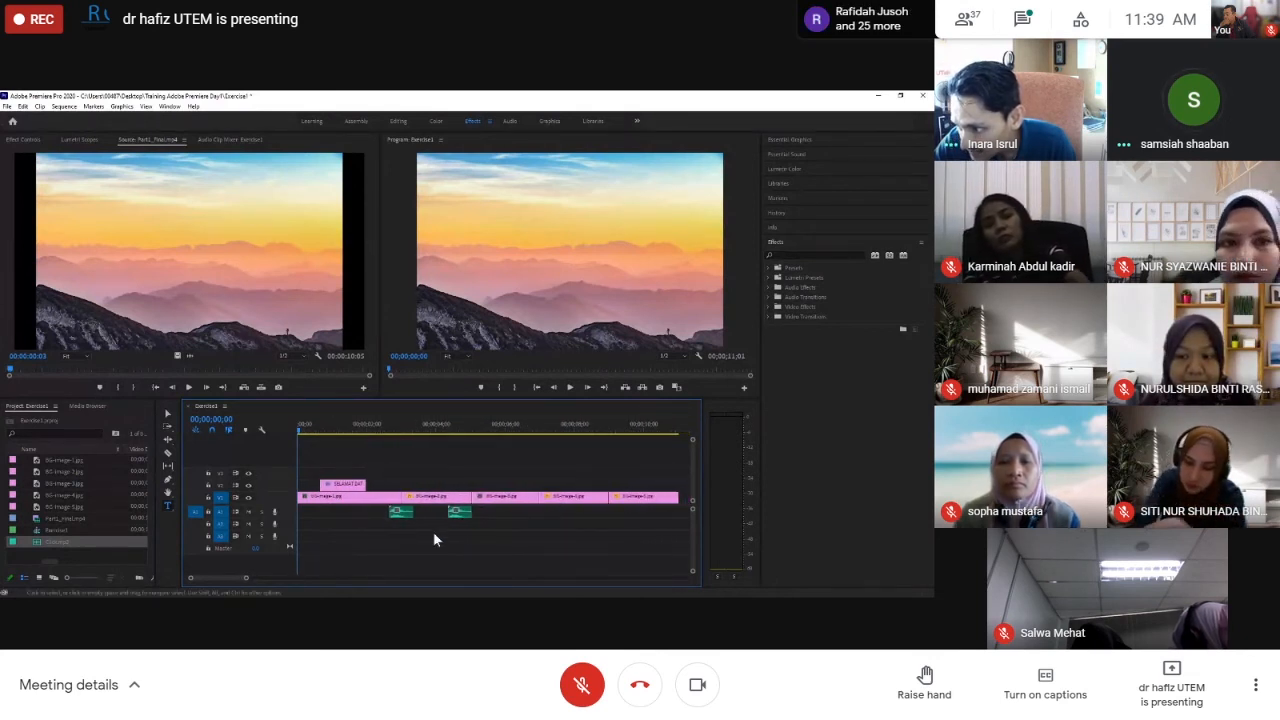
{"action": "left_click_drag", "start_coordinate": [459, 520], "coordinate": [474, 520]}
{"action": "left_click_drag", "start_coordinate": [470, 516], "coordinate": [469, 516]}
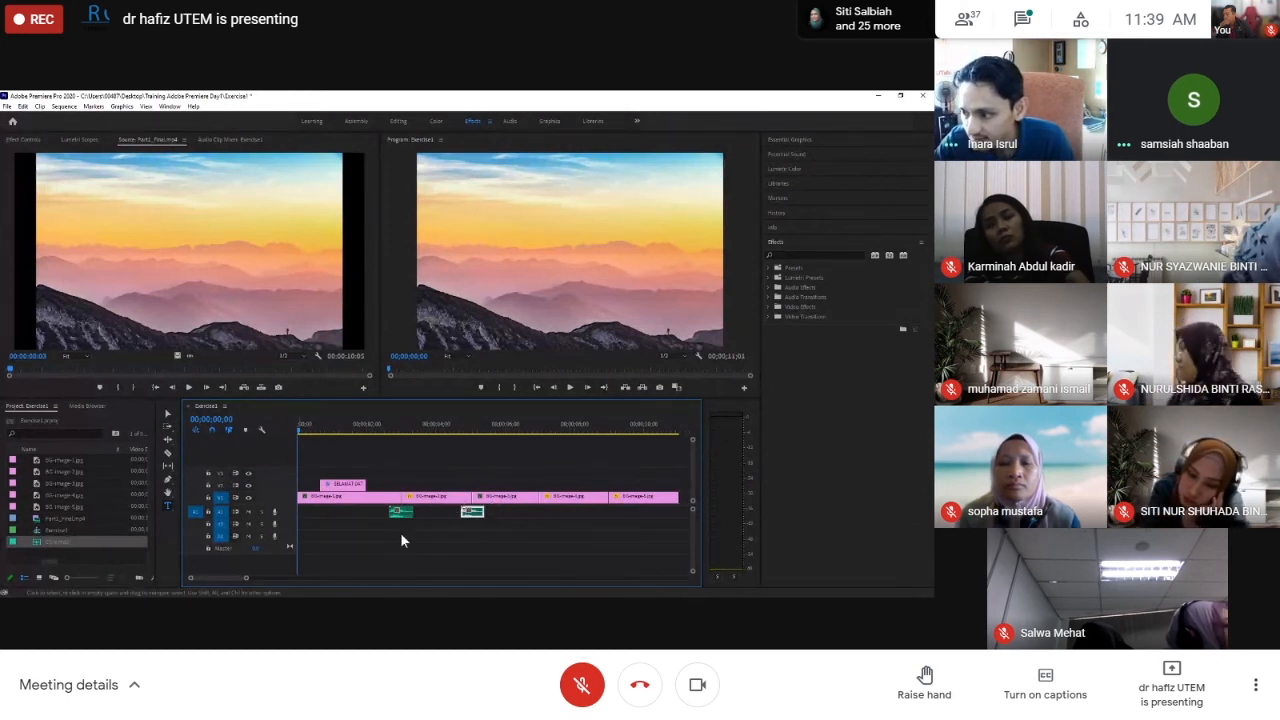
Place Click.mp3 on audio track A1 under the cut into the fourth image and paste another copy under the cut into the fifth
{"action": "left_click", "coordinate": [33, 546]}
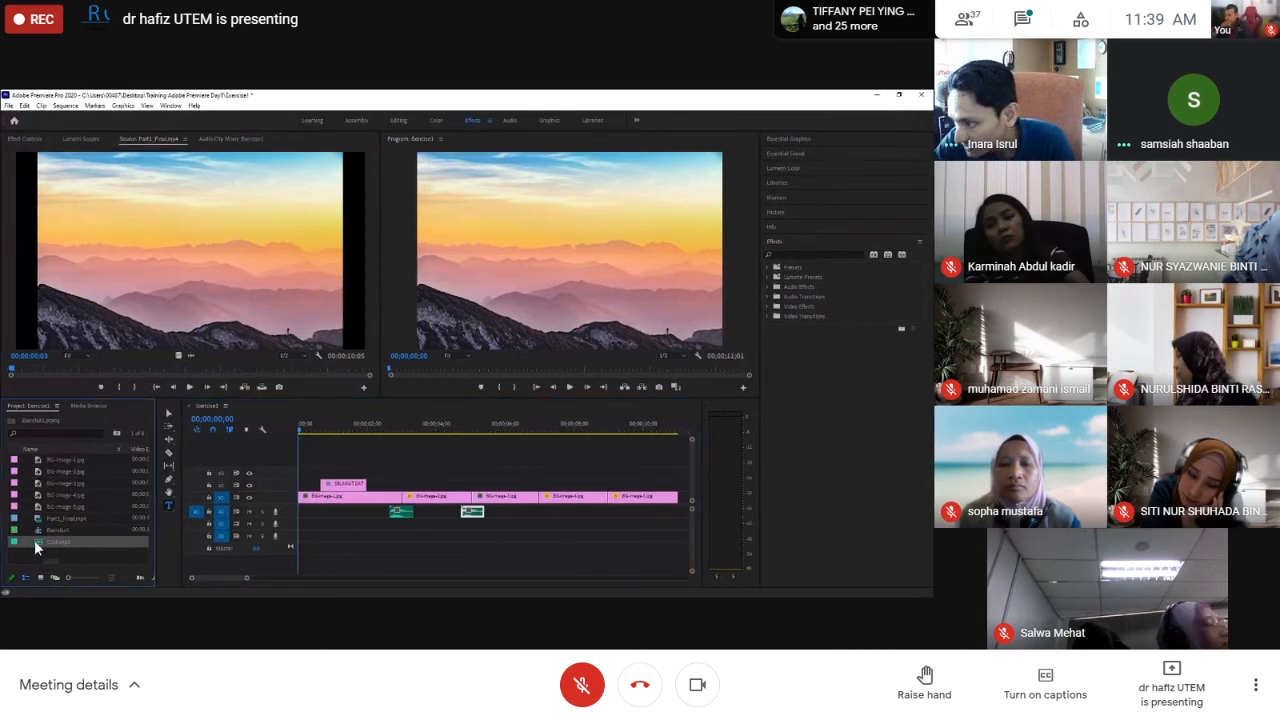
{"action": "left_click_drag", "start_coordinate": [35, 546], "coordinate": [540, 513]}
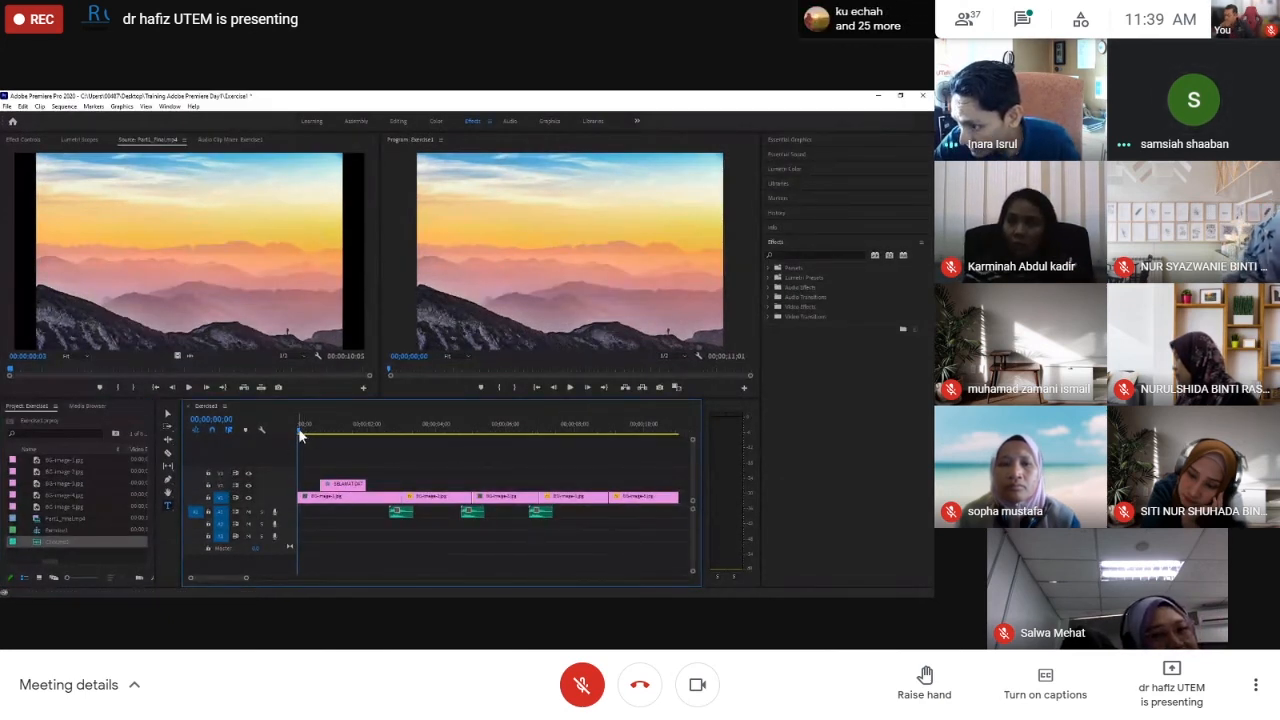
{"action": "left_click_drag", "start_coordinate": [462, 434], "coordinate": [601, 448]}
{"action": "key", "text": "ctrl+v"}
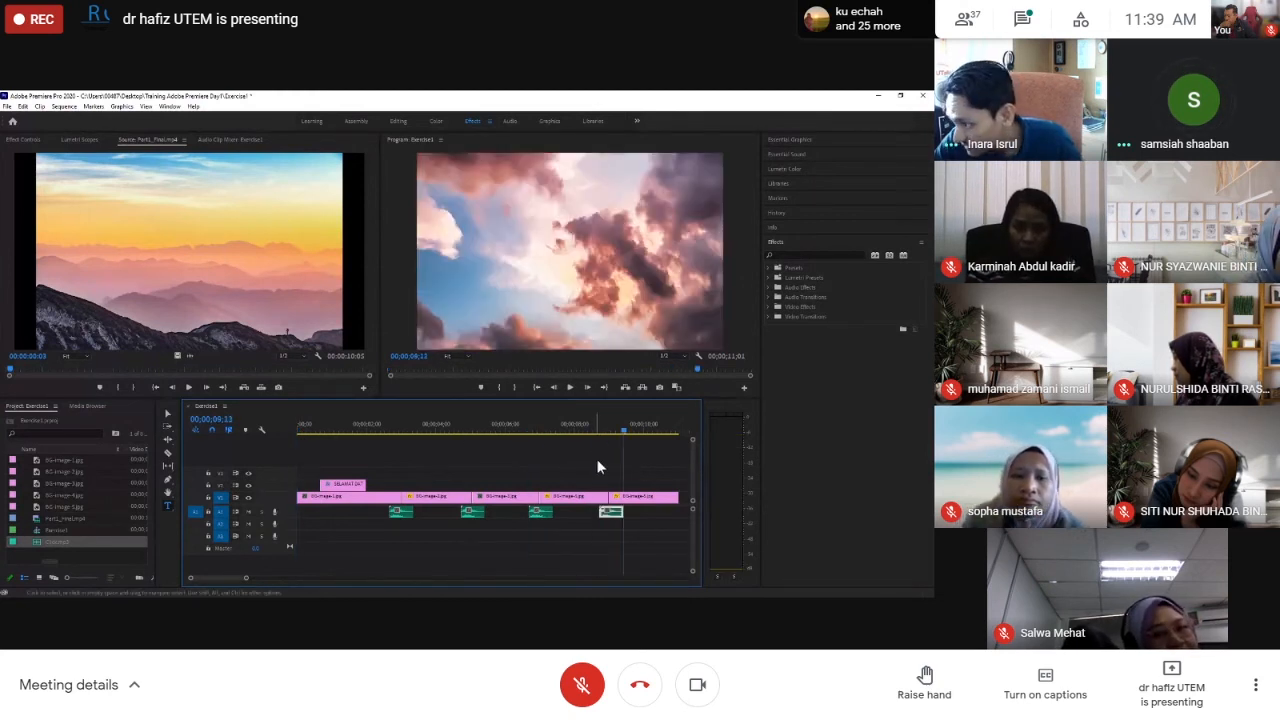
{"action": "left_click_drag", "start_coordinate": [615, 517], "coordinate": [619, 520]}
Play the Exercise1 sequence from the start several times to check the click sounds against the image changes
{"action": "left_click_drag", "start_coordinate": [621, 429], "coordinate": [505, 429]}
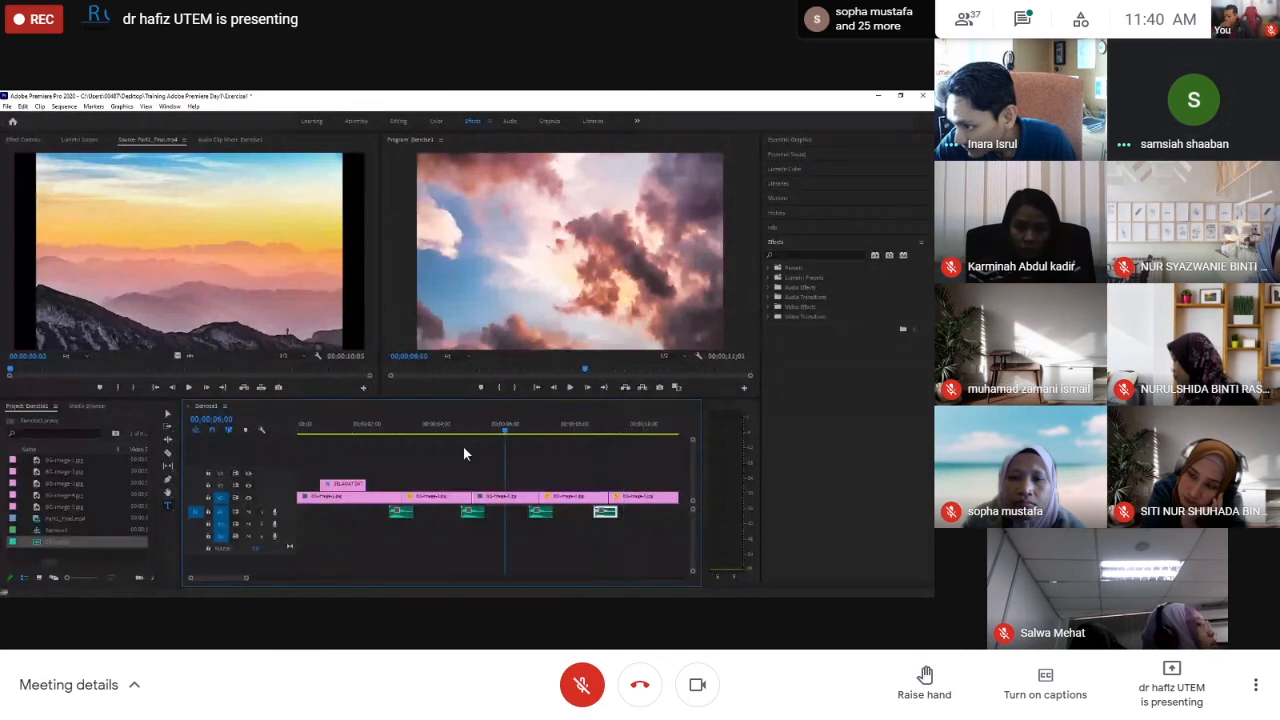
{"action": "key", "text": "Home"}
{"action": "key", "text": "space"}
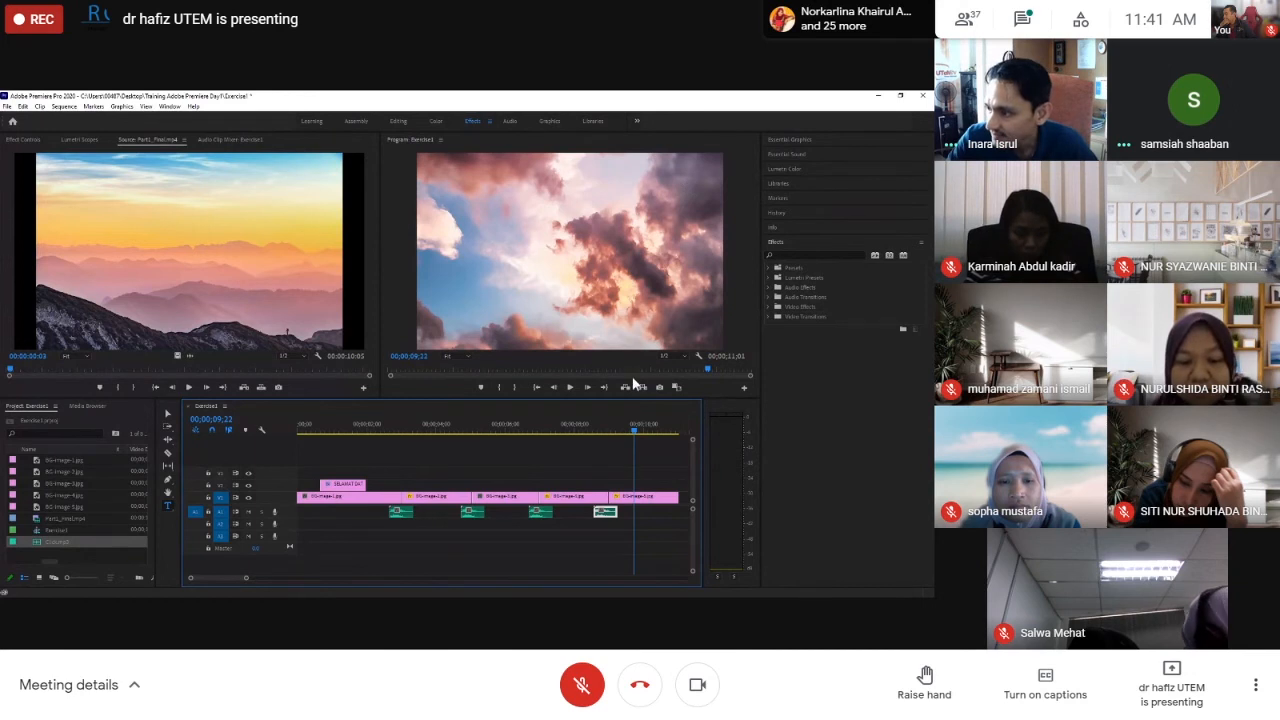
{"action": "left_click_drag", "start_coordinate": [628, 431], "coordinate": [265, 438]}
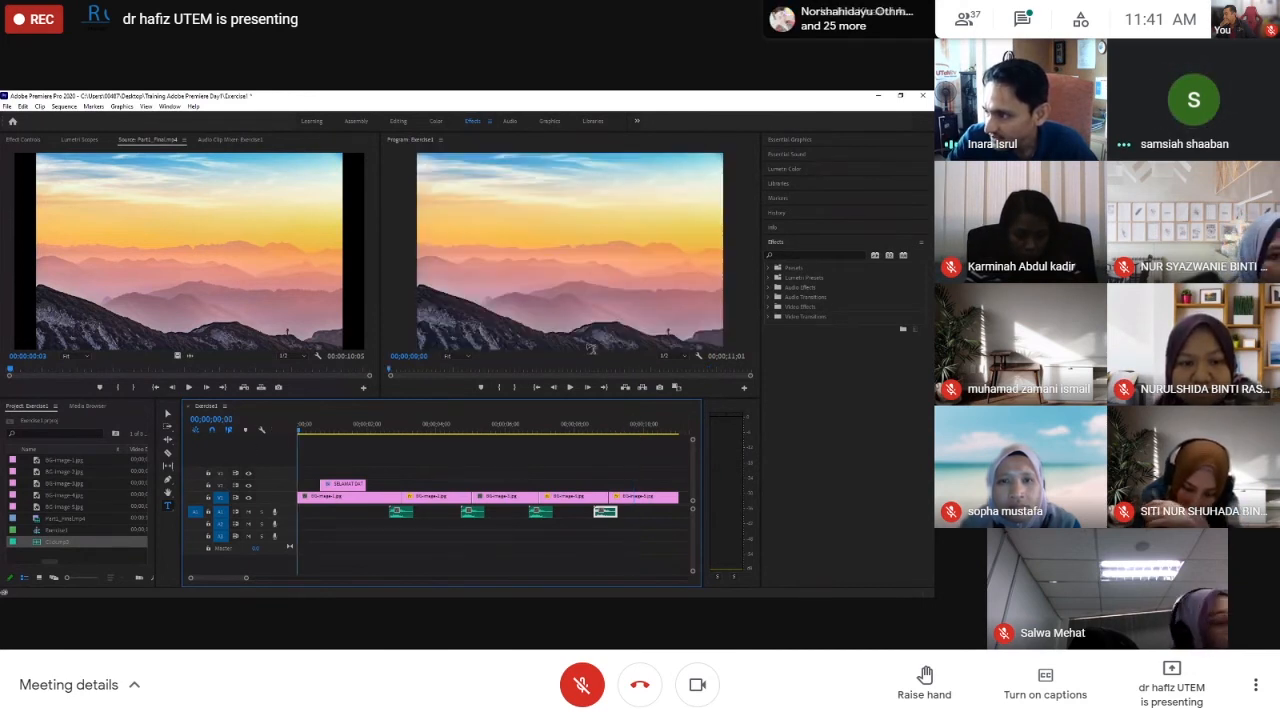
{"action": "left_click", "coordinate": [569, 387]}
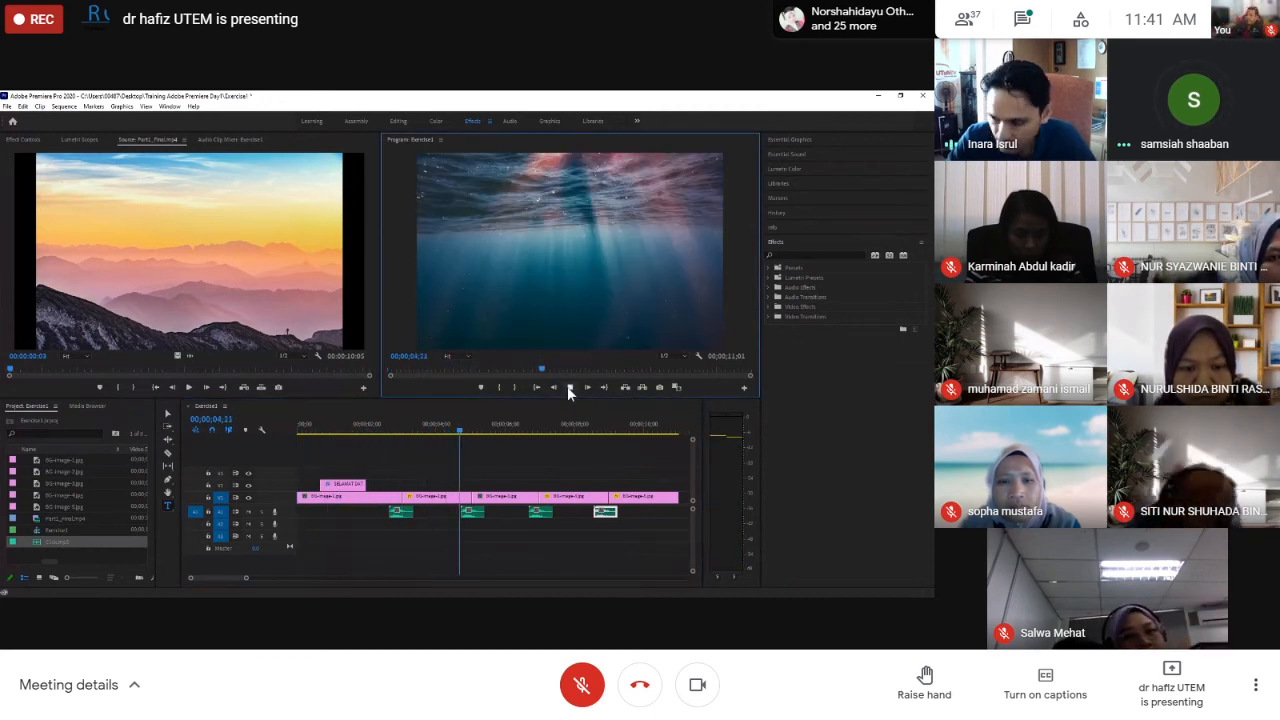
{"action": "left_click", "coordinate": [567, 386]}
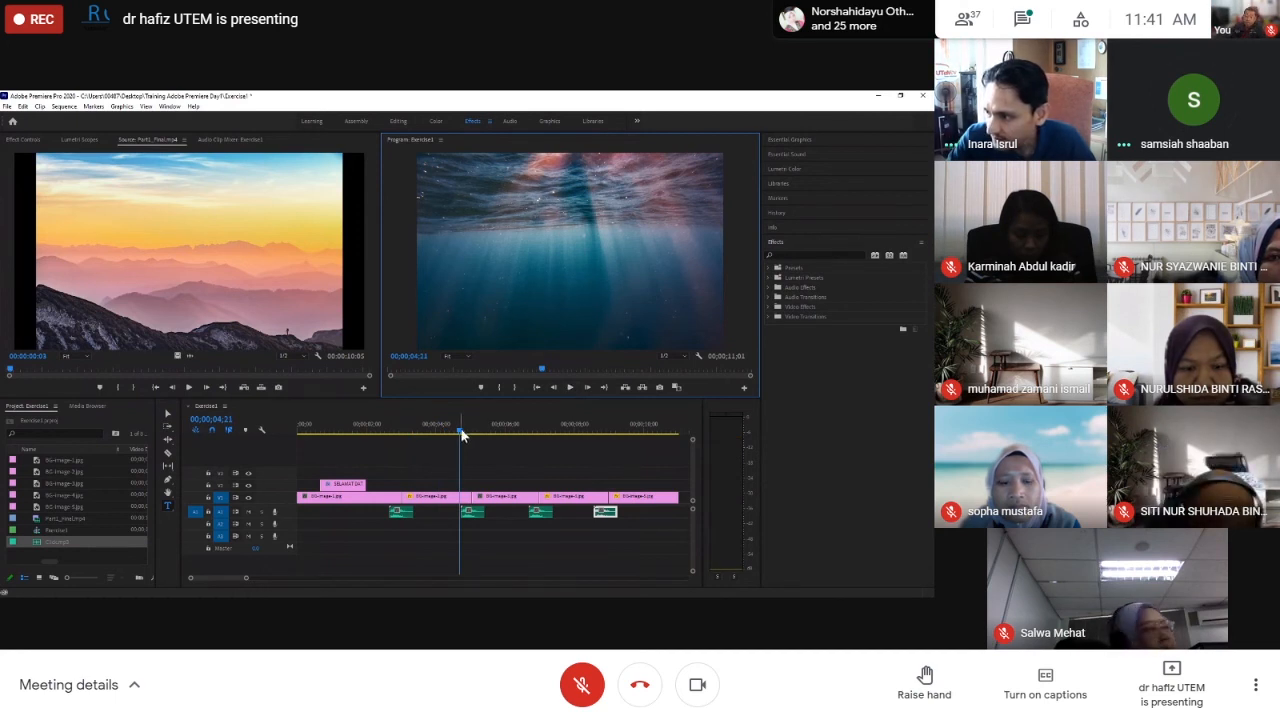
{"action": "left_click_drag", "start_coordinate": [461, 429], "coordinate": [256, 431]}
{"action": "key", "text": "space"}
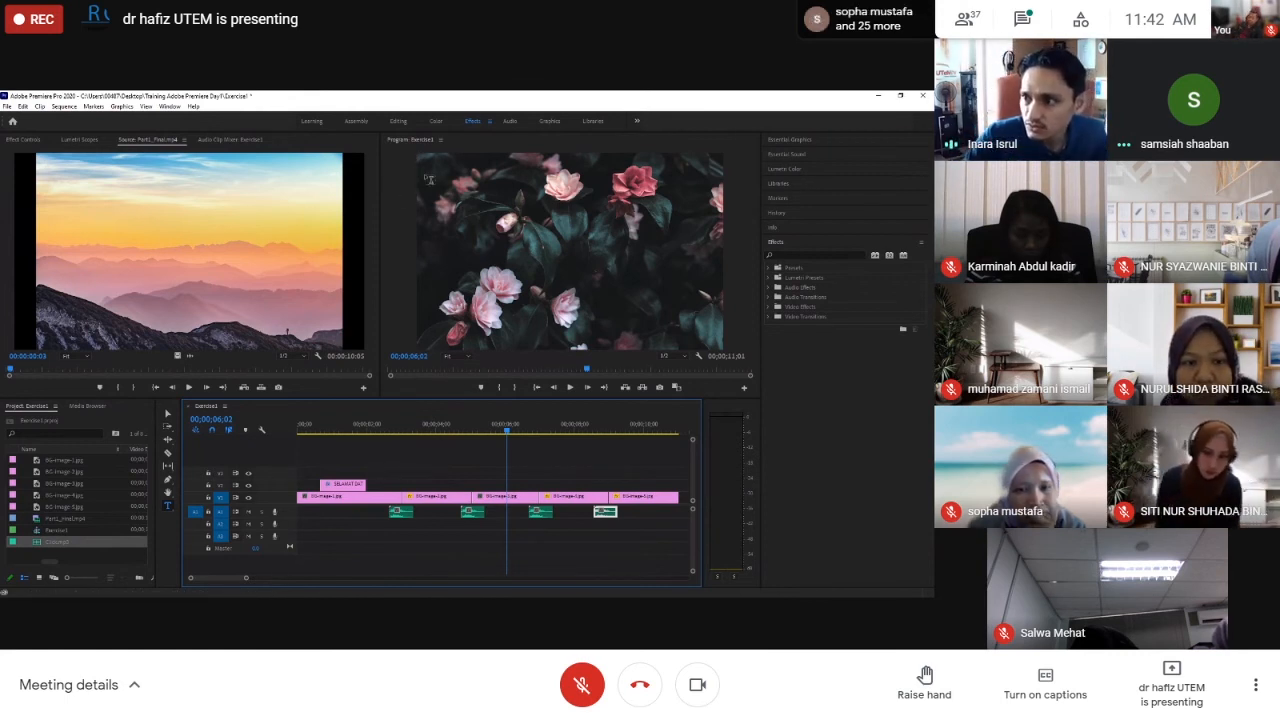
{"action": "left_click", "coordinate": [168, 108]}
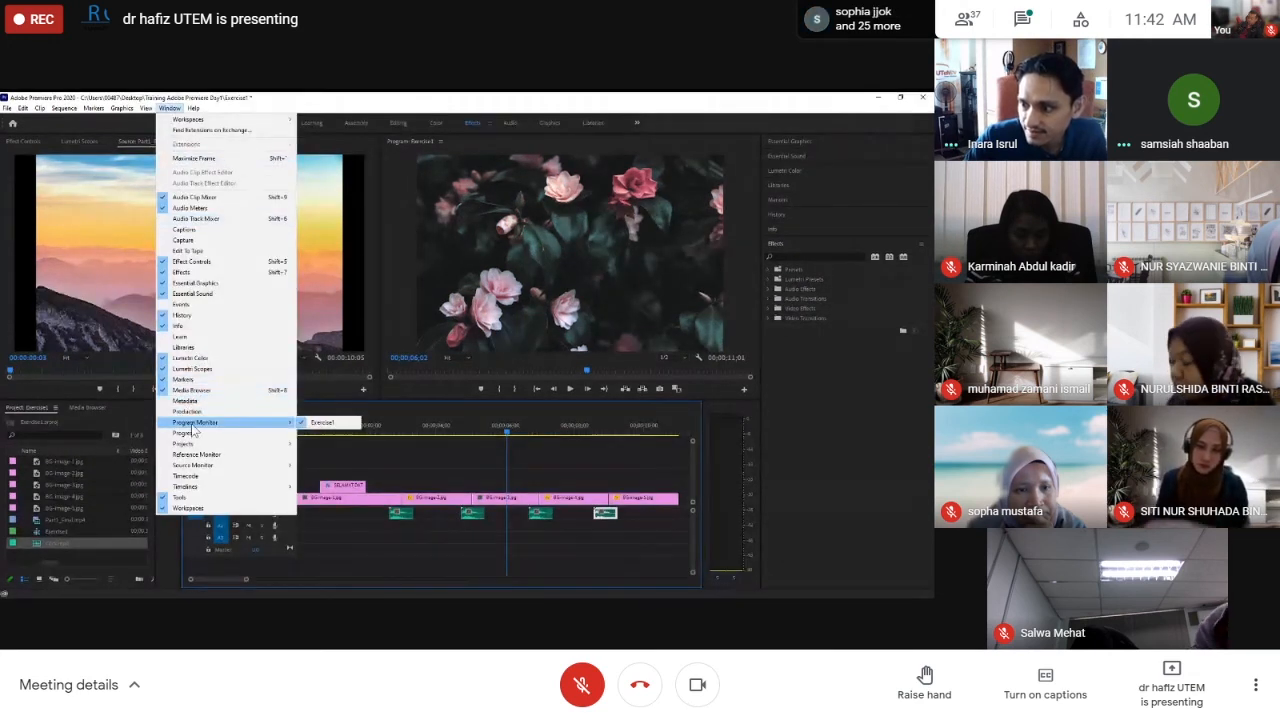
{"action": "left_click", "coordinate": [408, 104]}
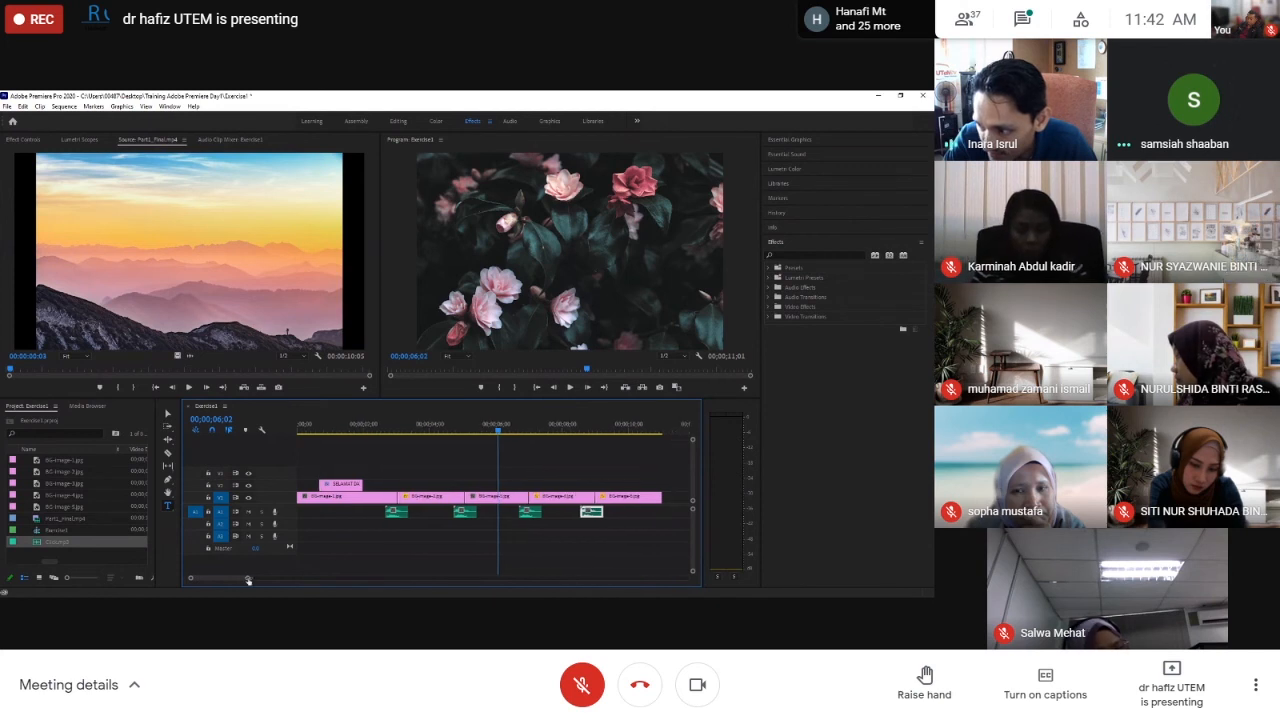
{"action": "left_click_drag", "start_coordinate": [246, 580], "coordinate": [282, 587]}
{"action": "left_click_drag", "start_coordinate": [283, 586], "coordinate": [281, 586]}
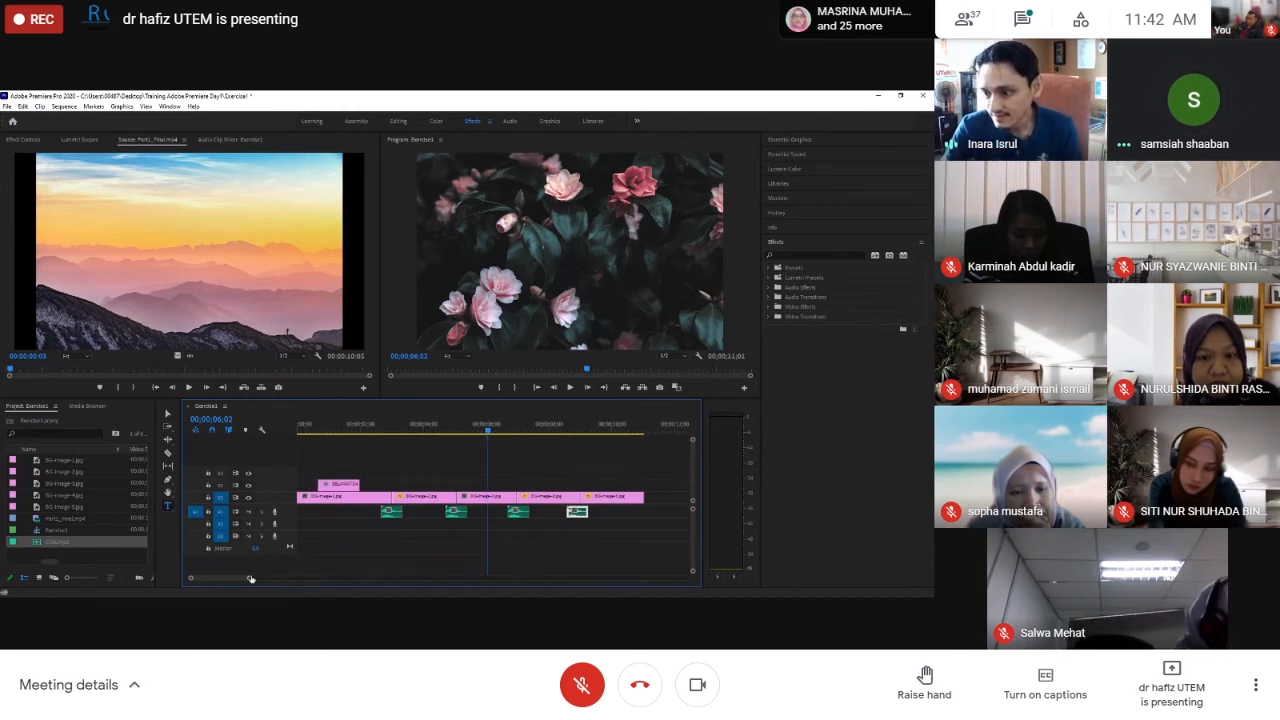
Zoom into the Exercise1 timeline, pan along the clips with the Hand tool, and return to the full-sequence view with the Selection tool
{"action": "left_click_drag", "start_coordinate": [249, 578], "coordinate": [241, 585]}
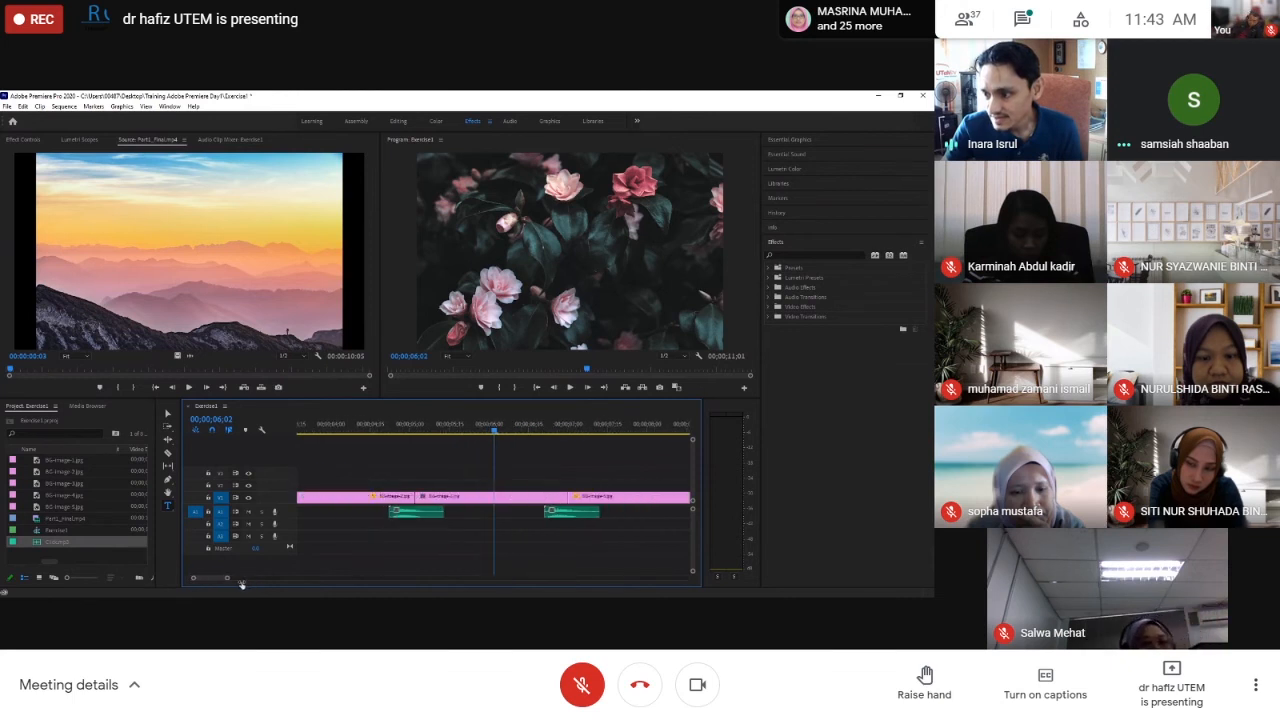
{"action": "left_click", "coordinate": [168, 493]}
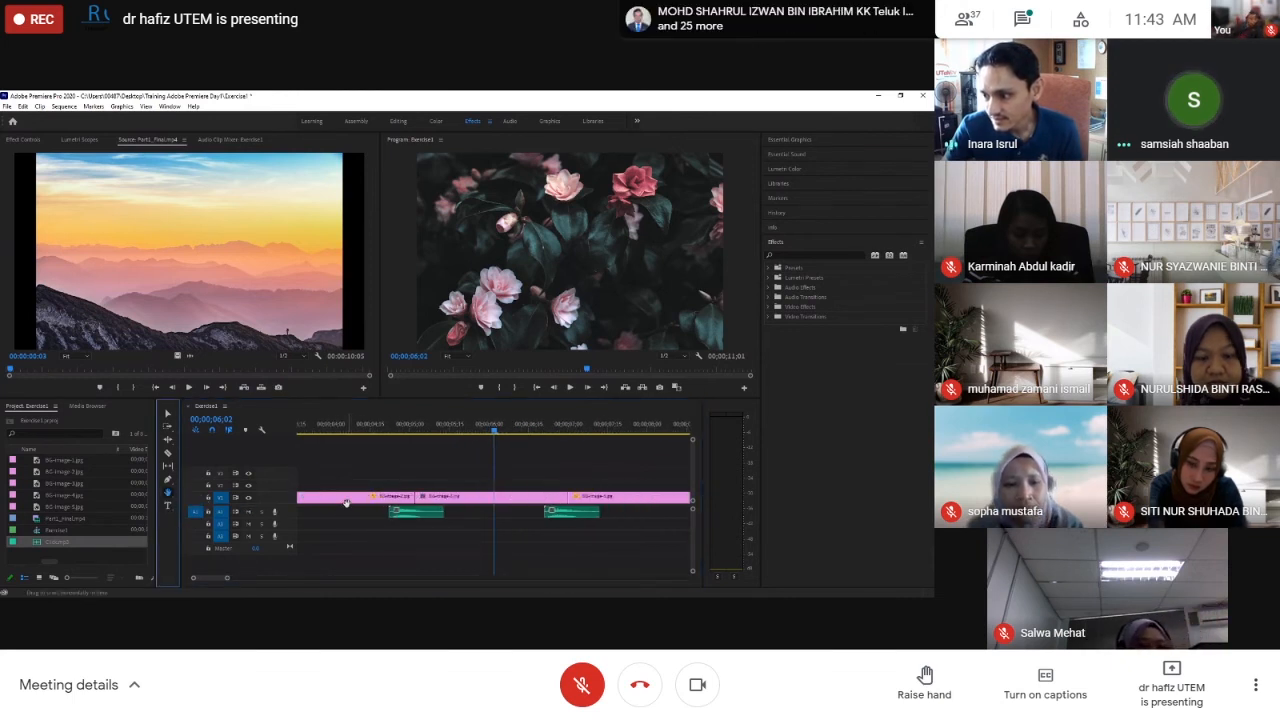
{"action": "left_click_drag", "start_coordinate": [346, 502], "coordinate": [524, 503]}
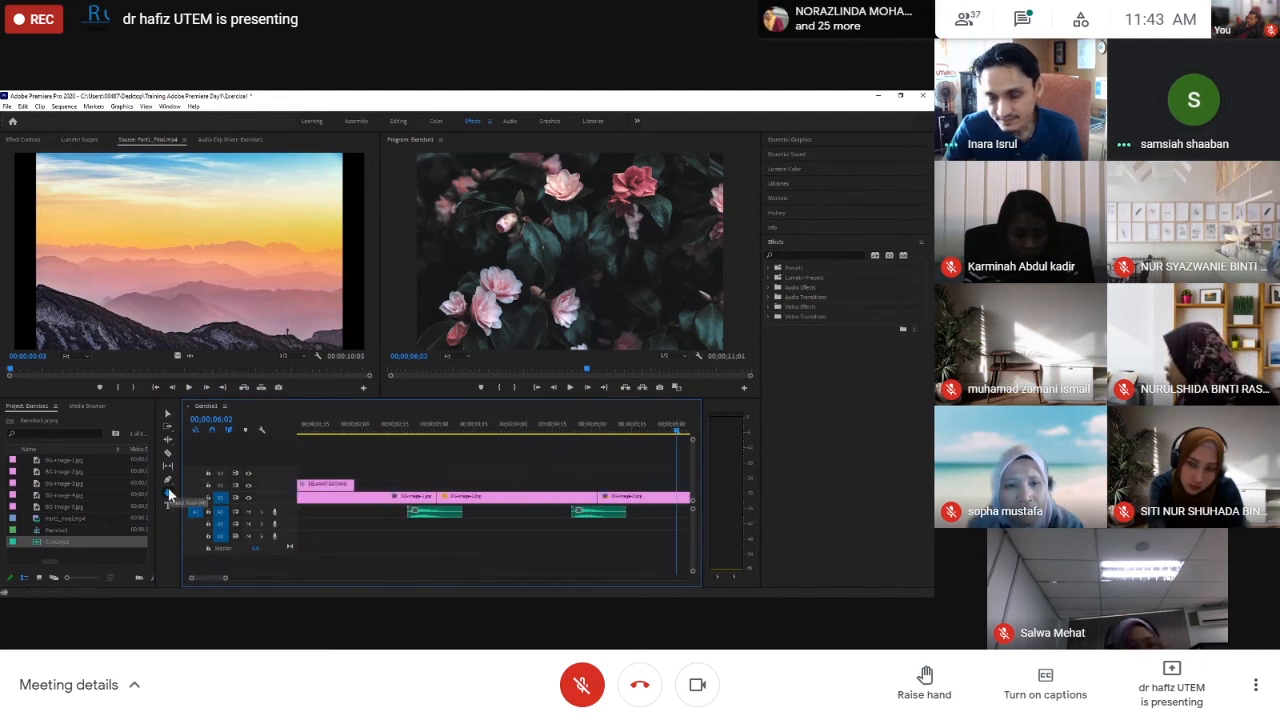
{"action": "left_click", "coordinate": [168, 493]}
{"action": "mouse_move", "coordinate": [462, 522]}
{"action": "left_mouse_down"}
{"action": "mouse_move", "coordinate": [563, 523]}
{"action": "mouse_move", "coordinate": [456, 517]}
{"action": "left_mouse_up"}
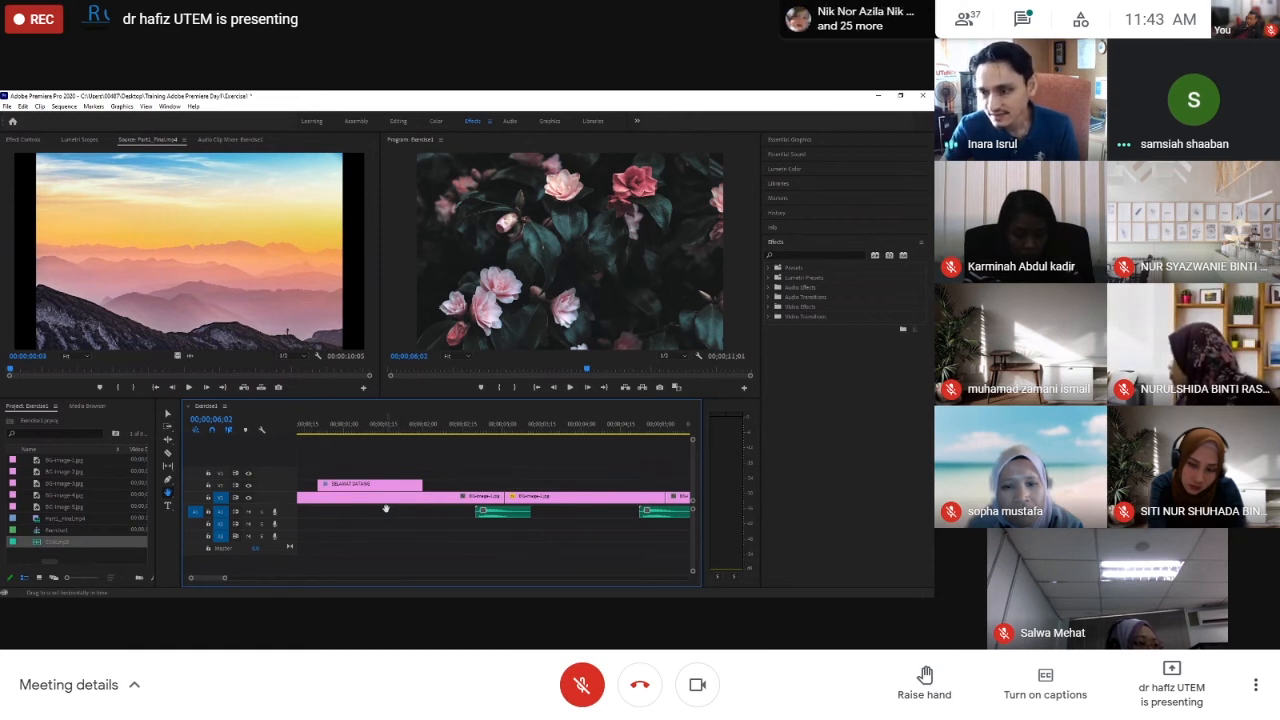
{"action": "left_click_drag", "start_coordinate": [380, 493], "coordinate": [337, 499]}
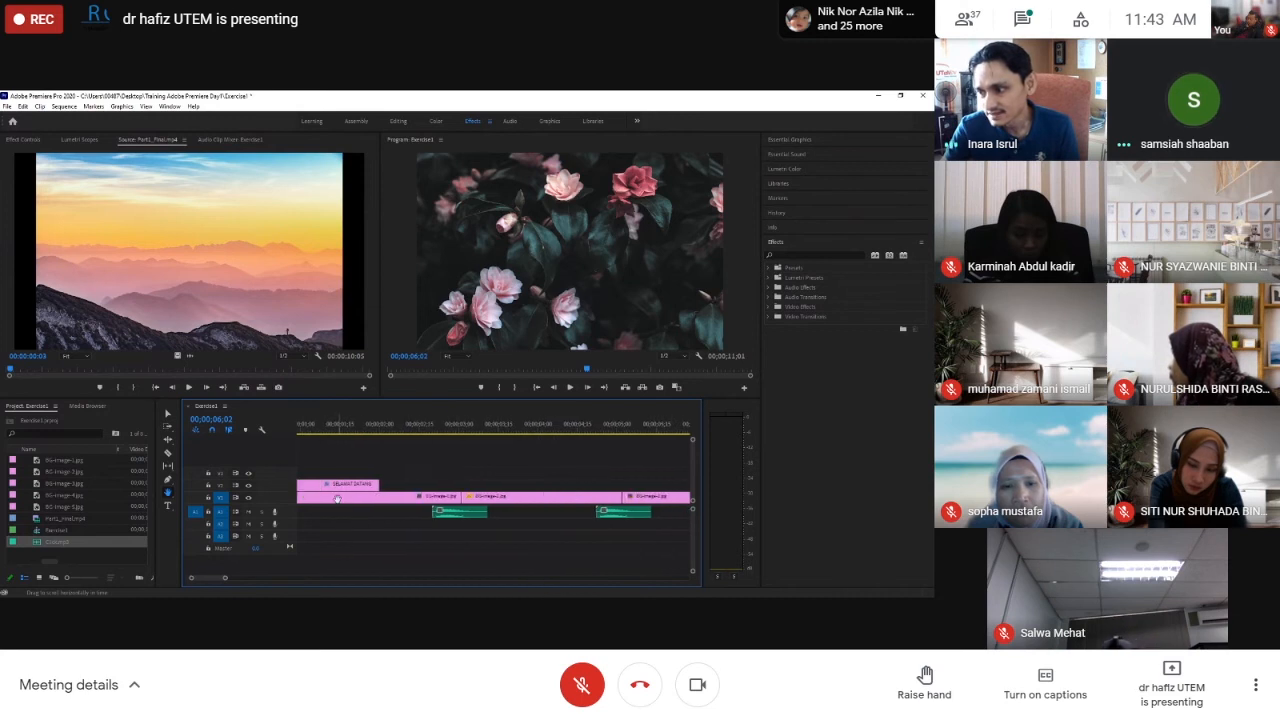
{"action": "left_click", "coordinate": [166, 416]}
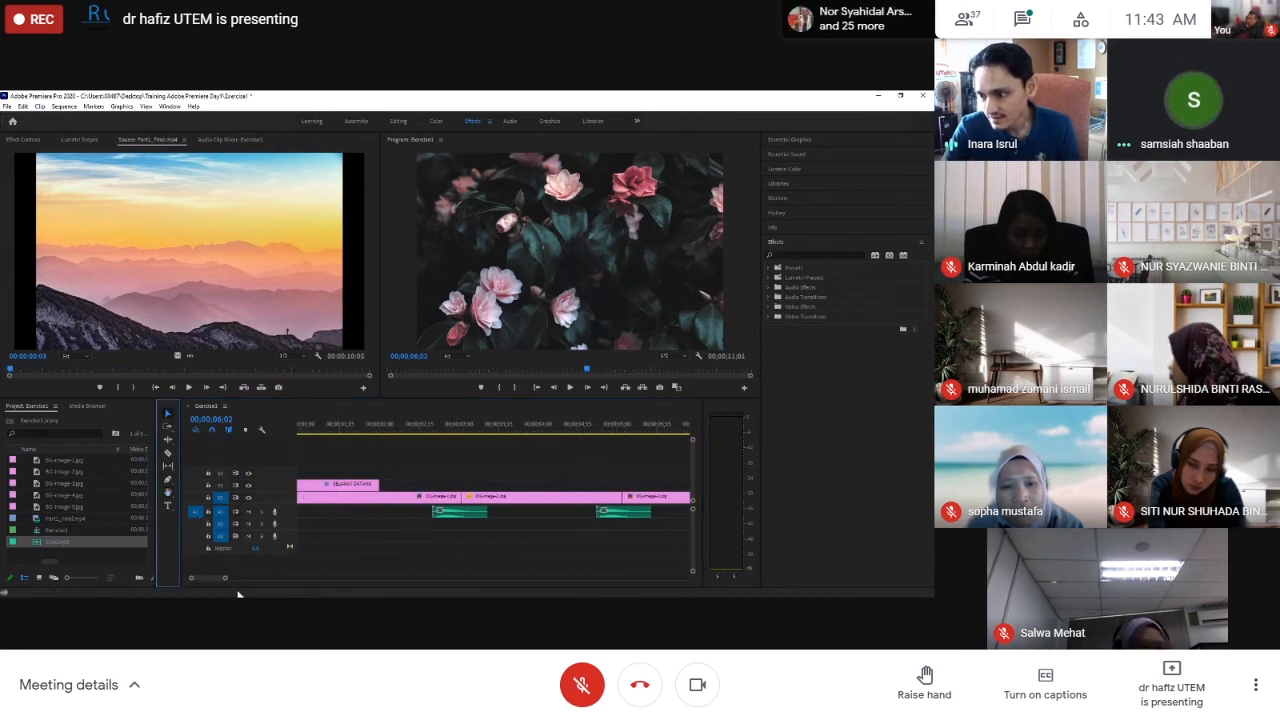
{"action": "left_click_drag", "start_coordinate": [226, 580], "coordinate": [246, 582]}
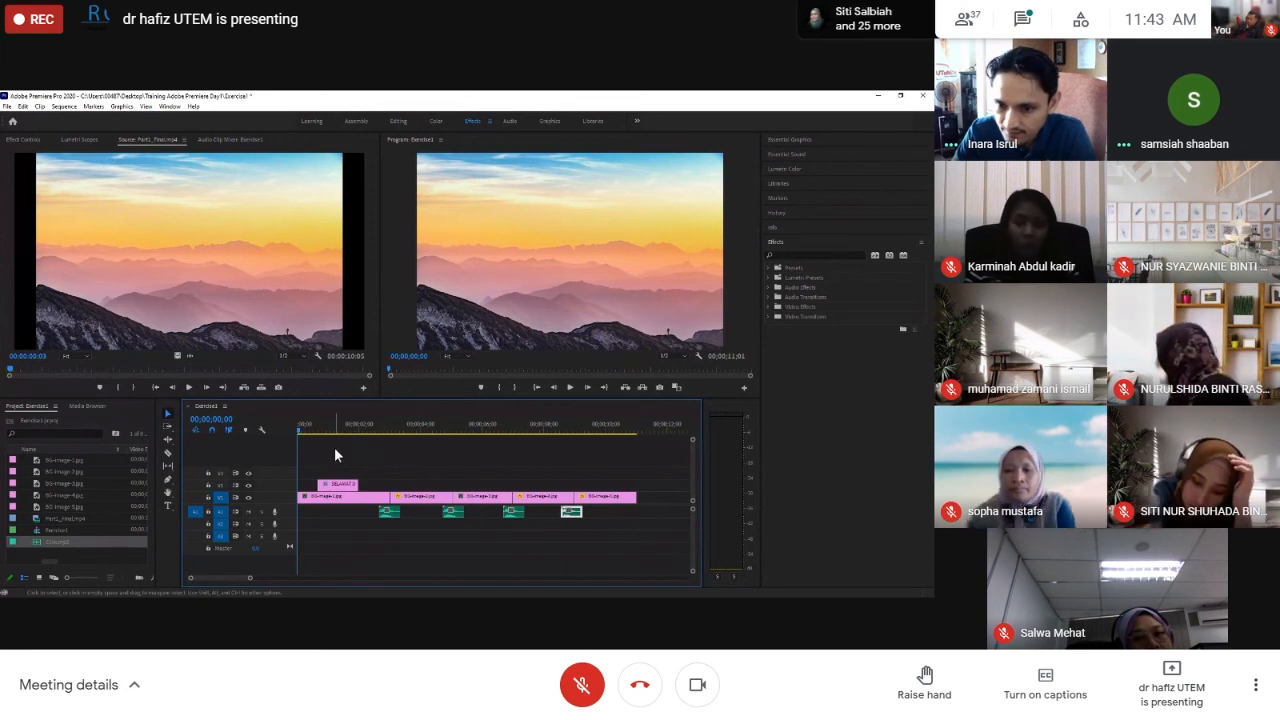
Enlarge the SELAMAT DATANG title in the program monitor and reposition it so the whole text fits across the frame
{"action": "left_click", "coordinate": [329, 485]}
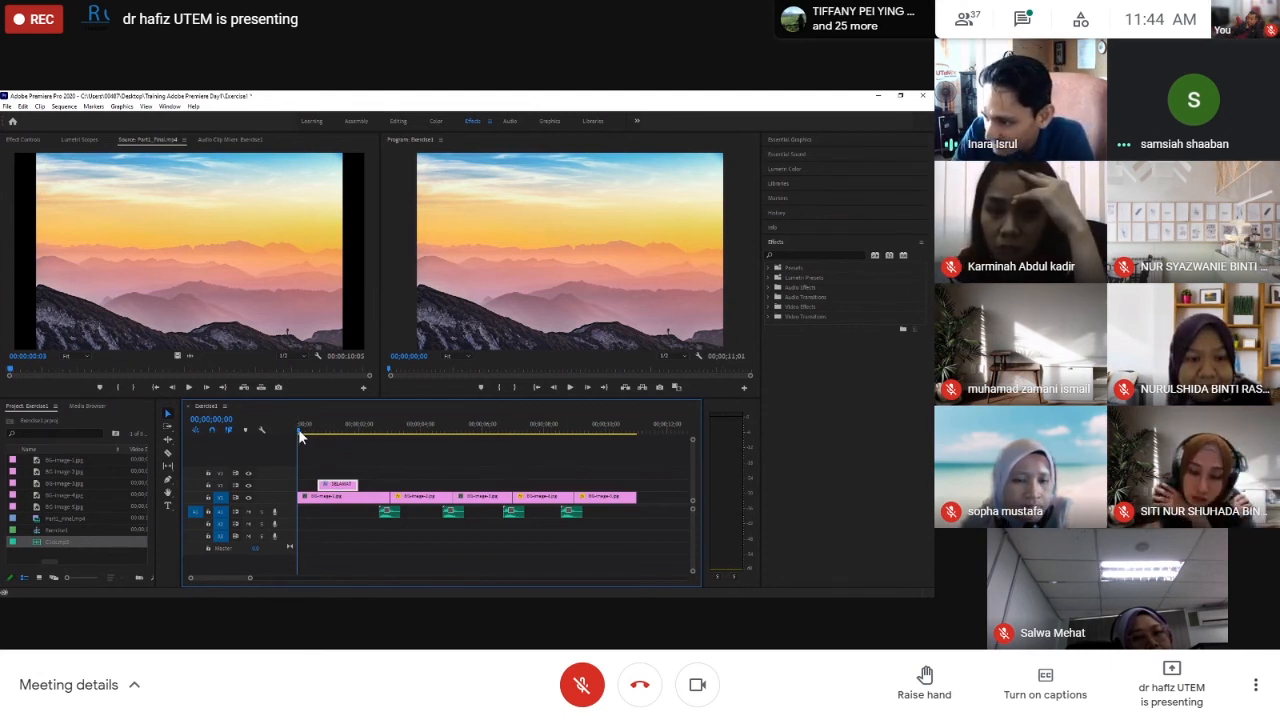
{"action": "left_click_drag", "start_coordinate": [297, 429], "coordinate": [365, 446]}
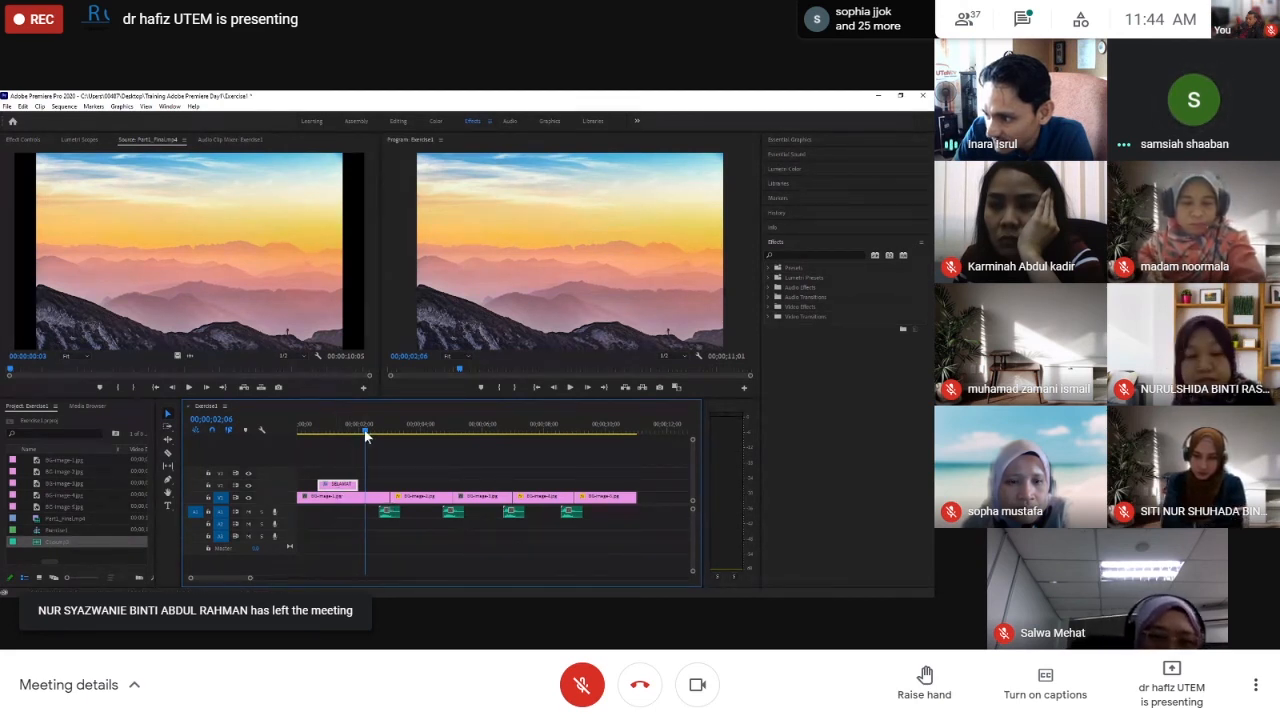
{"action": "left_click_drag", "start_coordinate": [363, 433], "coordinate": [337, 433]}
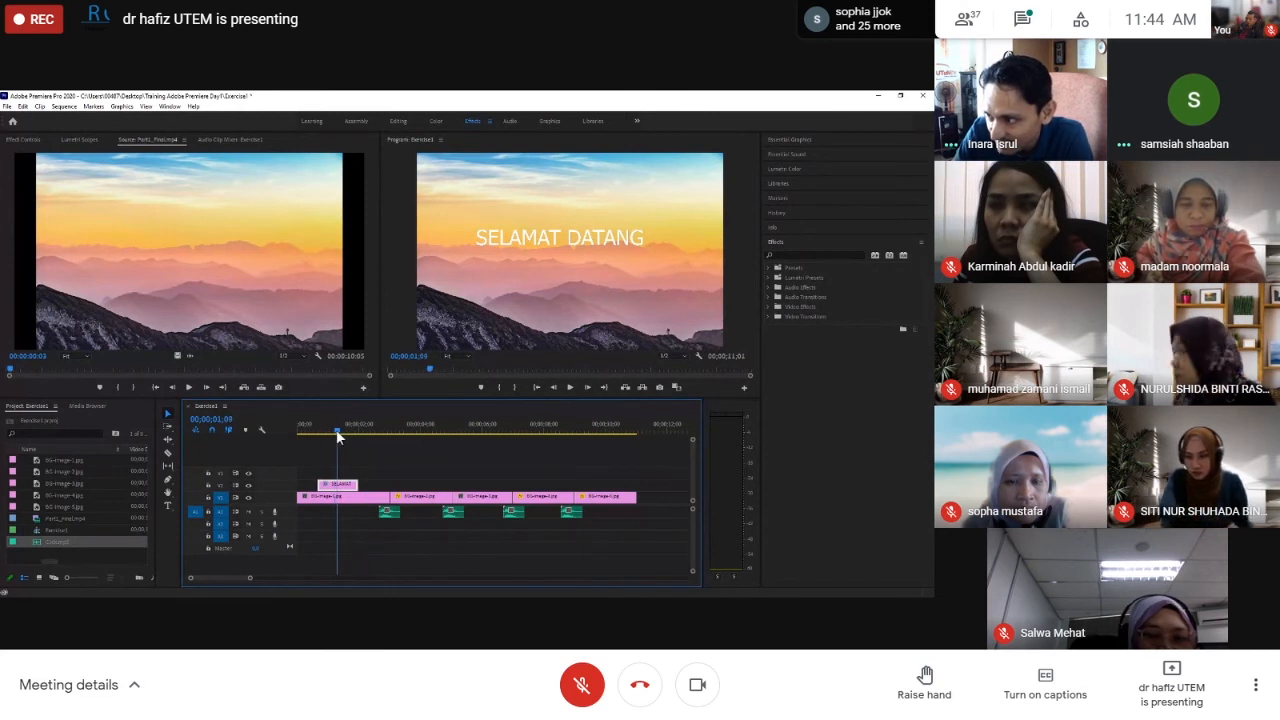
{"action": "left_click", "coordinate": [511, 241]}
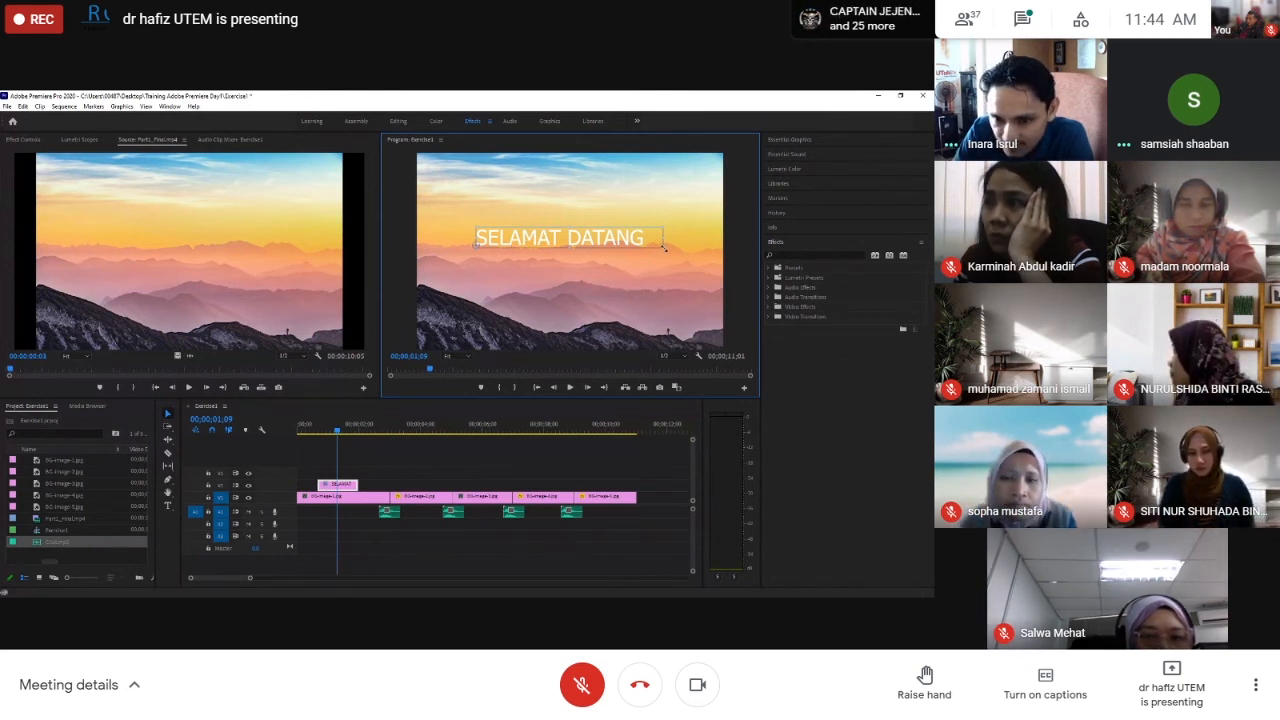
{"action": "left_click_drag", "start_coordinate": [666, 248], "coordinate": [678, 266]}
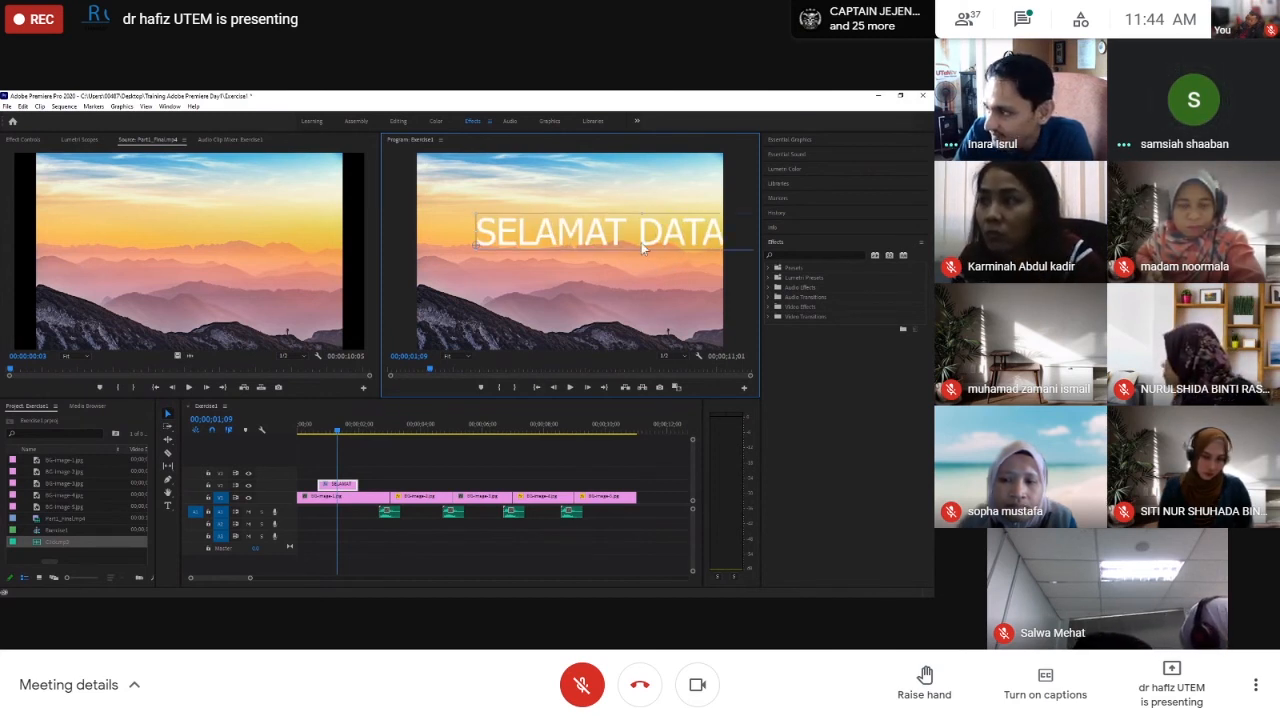
{"action": "mouse_move", "coordinate": [611, 247]}
{"action": "left_mouse_down"}
{"action": "mouse_move", "coordinate": [567, 255]}
{"action": "mouse_move", "coordinate": [594, 255]}
{"action": "left_mouse_up"}
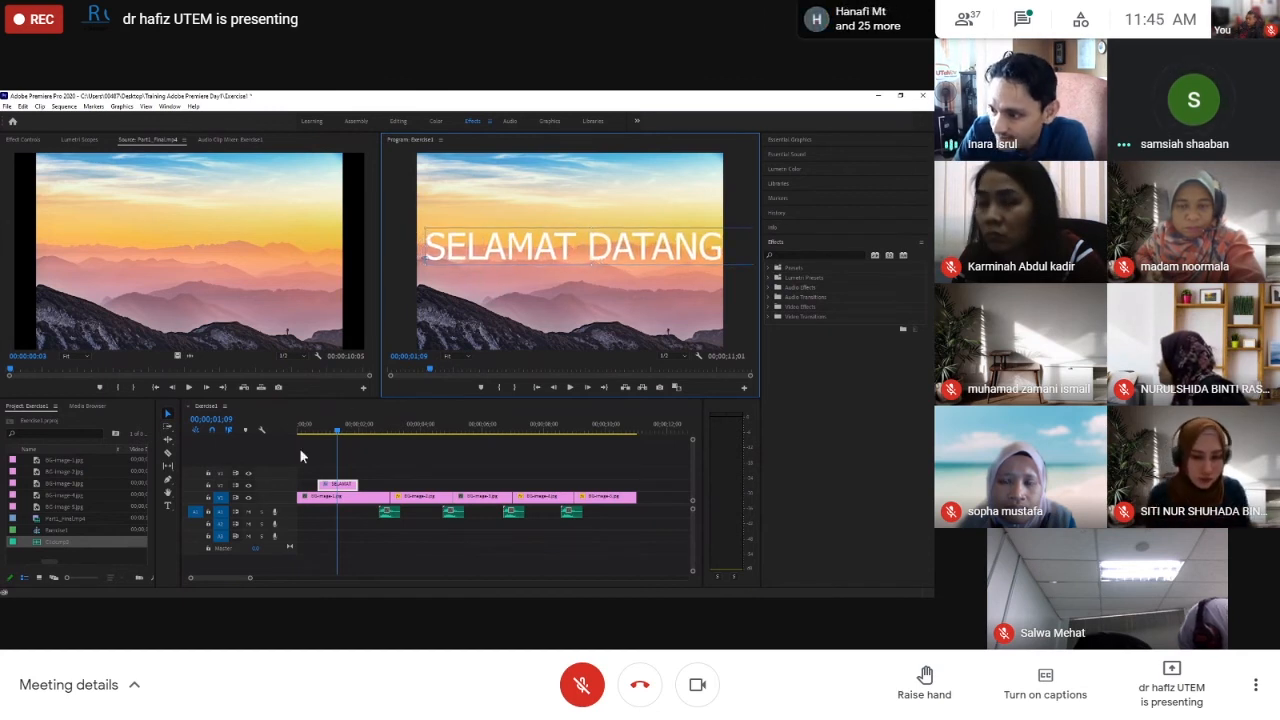
Scale the SELAMAT DATANG title down so its bounding box sits inside the frame
{"action": "left_click", "coordinate": [351, 488]}
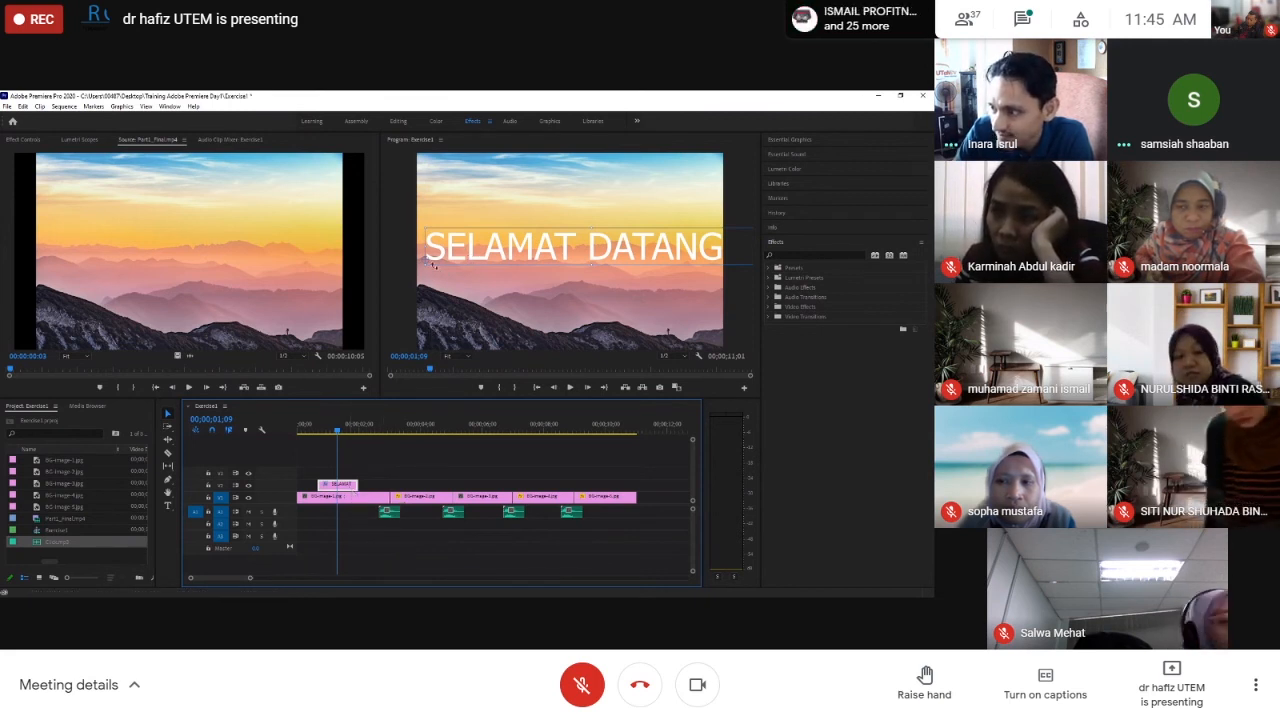
{"action": "left_click", "coordinate": [424, 227]}
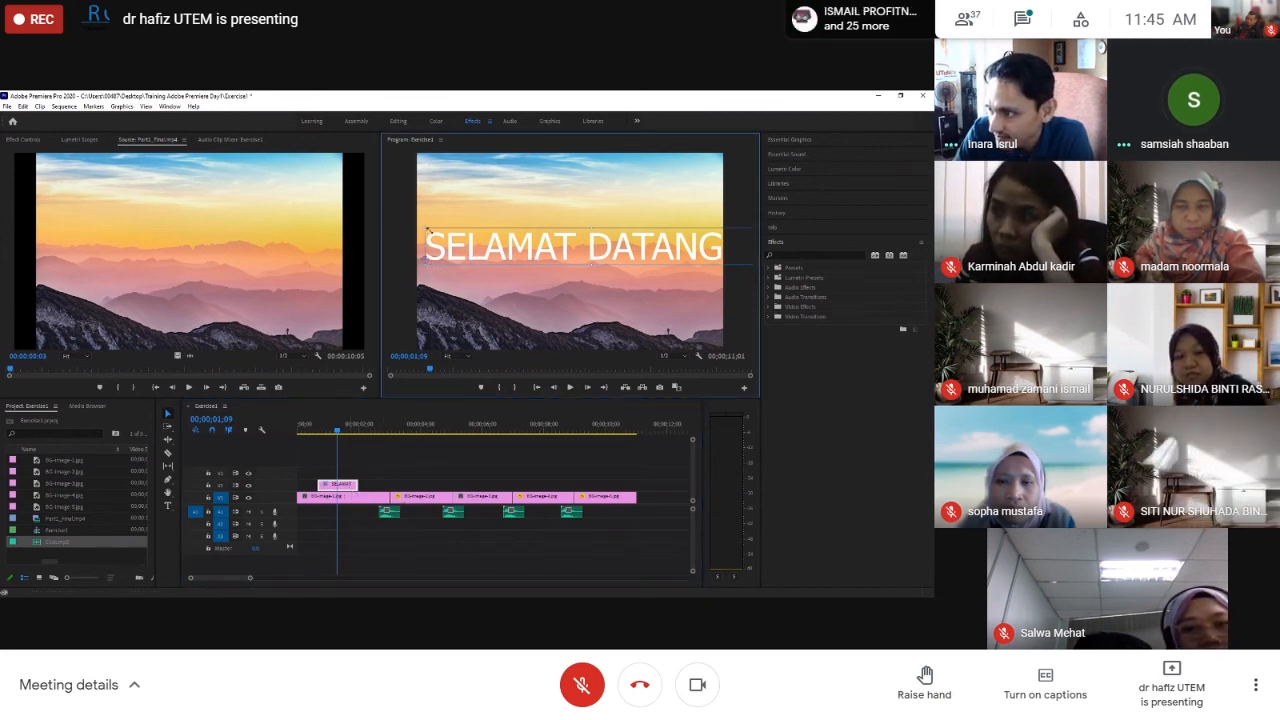
{"action": "left_click_drag", "start_coordinate": [427, 229], "coordinate": [476, 262]}
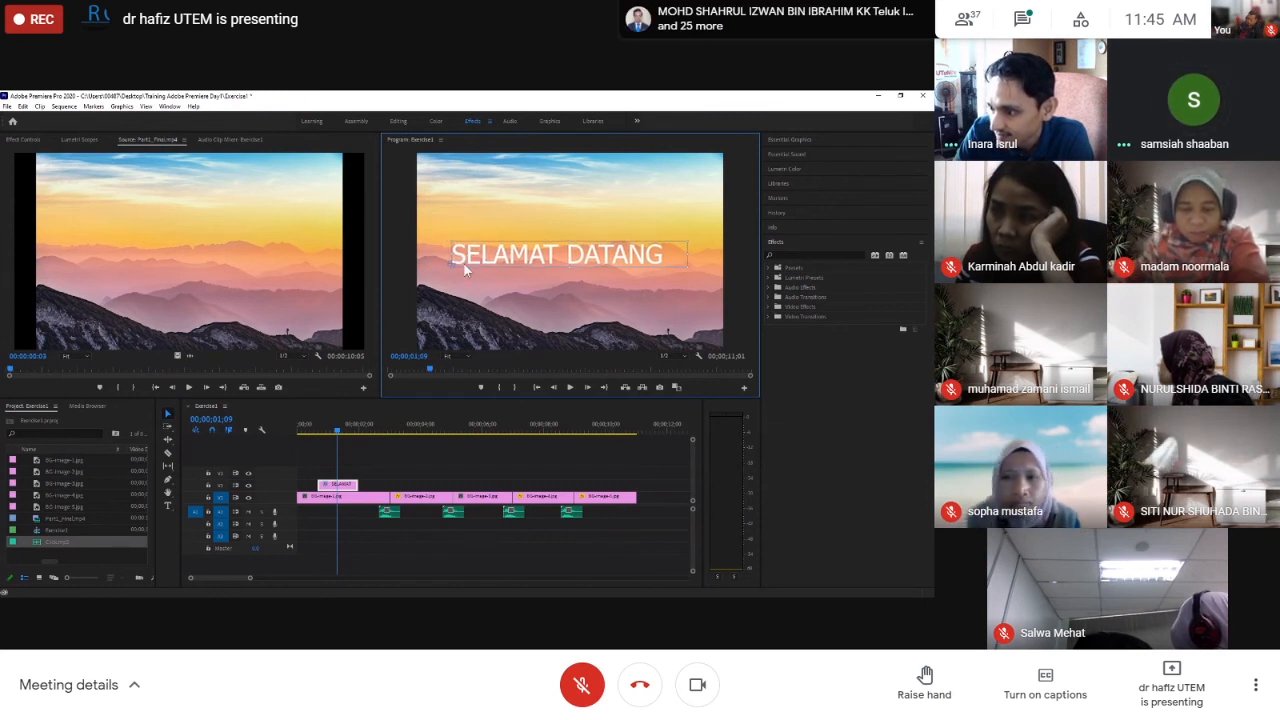
Scrub across the title clip and the cut into the second image to check when the title is on screen
{"action": "left_click", "coordinate": [338, 432]}
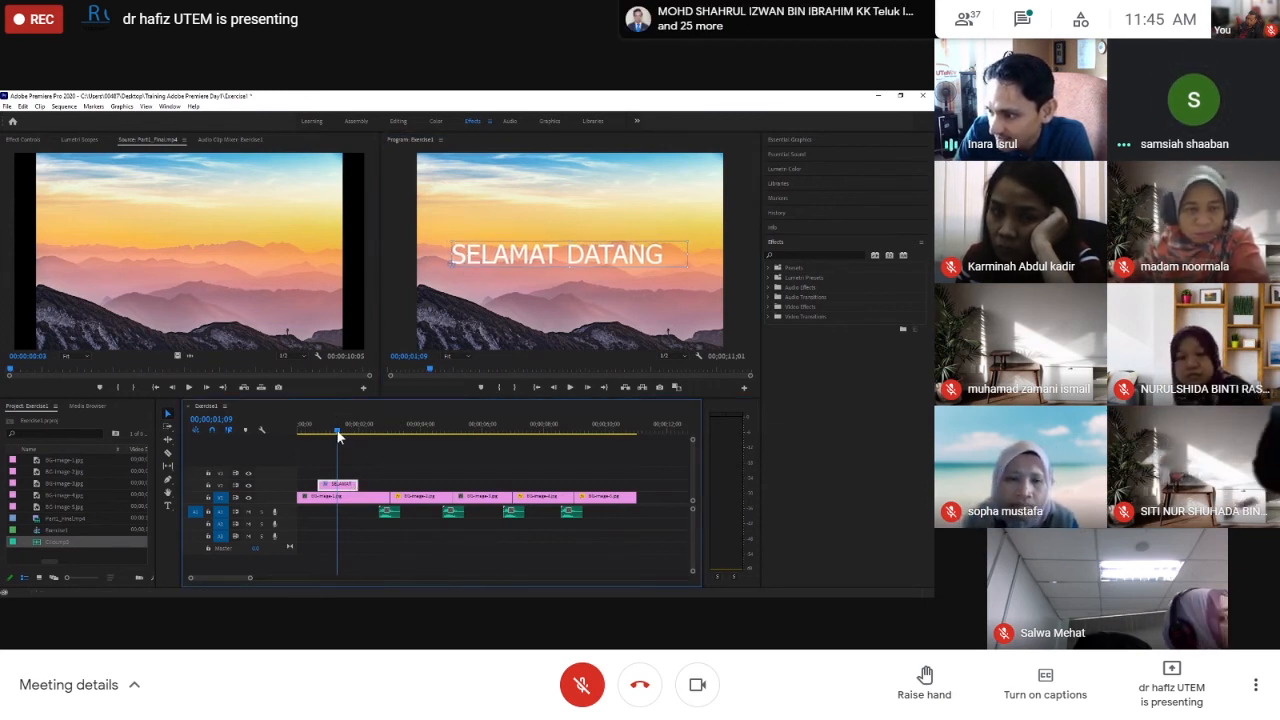
{"action": "left_click_drag", "start_coordinate": [343, 429], "coordinate": [365, 436]}
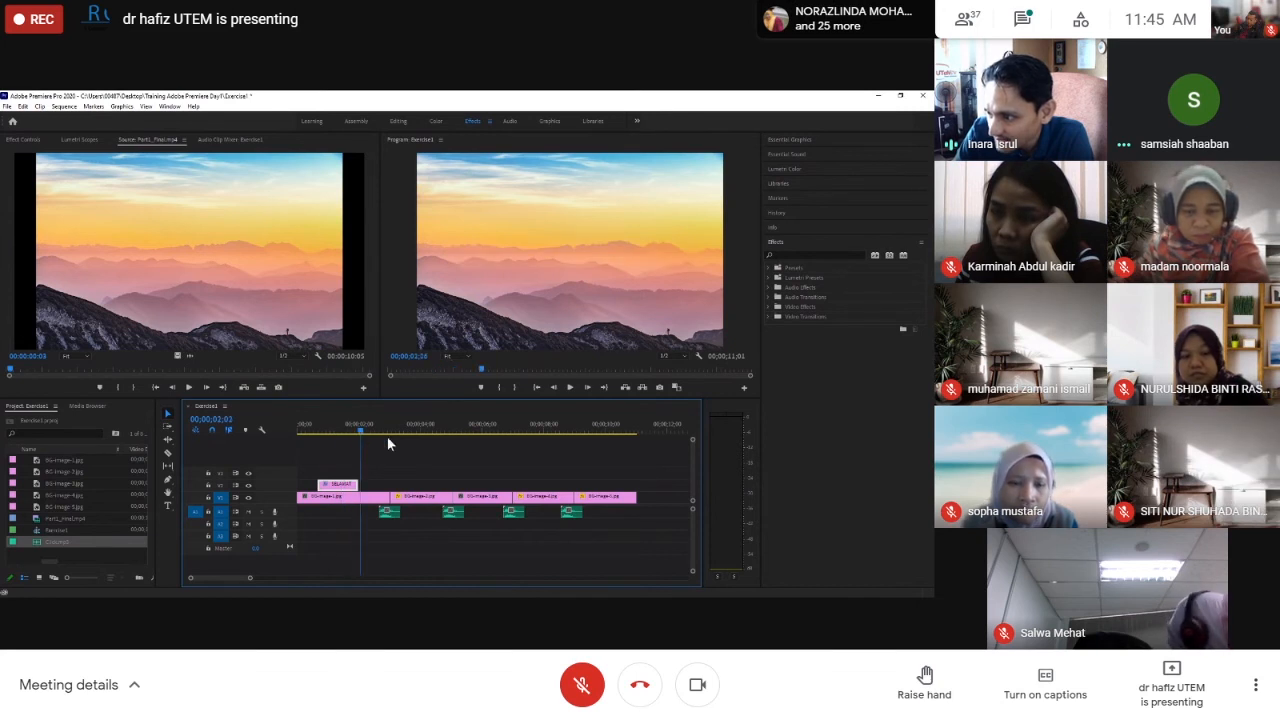
{"action": "left_click", "coordinate": [388, 438]}
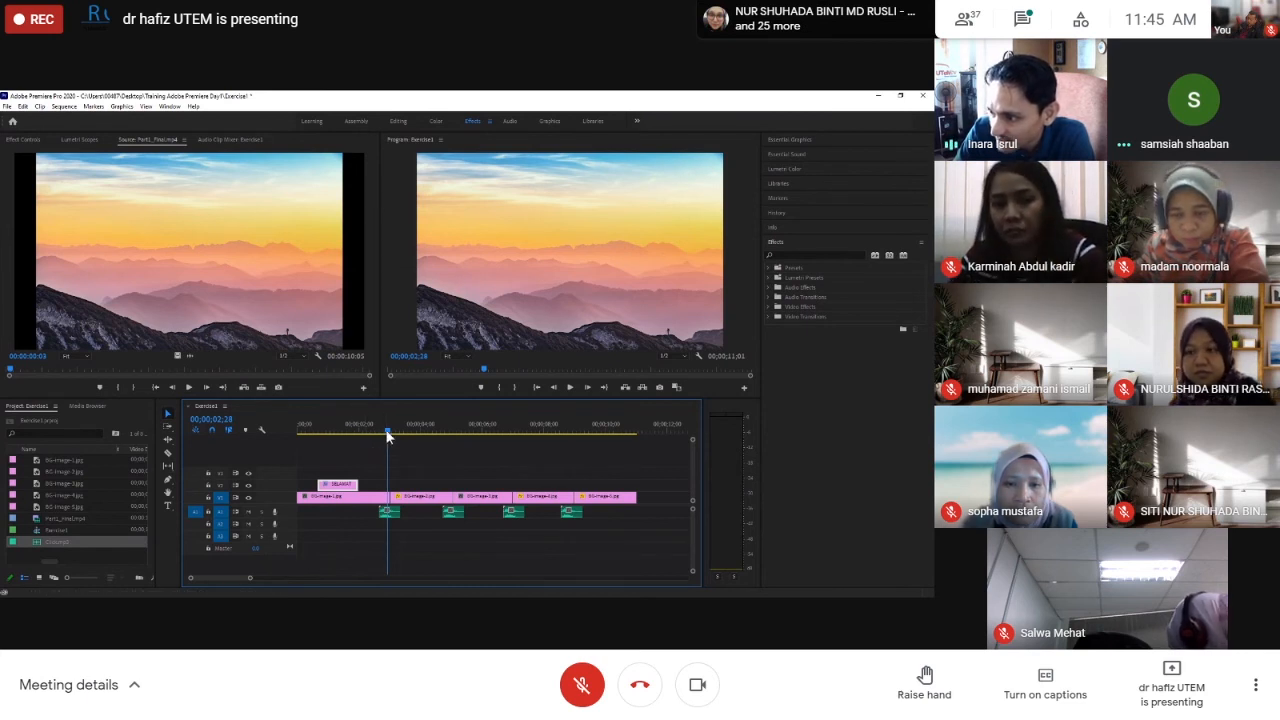
{"action": "left_click_drag", "start_coordinate": [389, 436], "coordinate": [332, 432]}
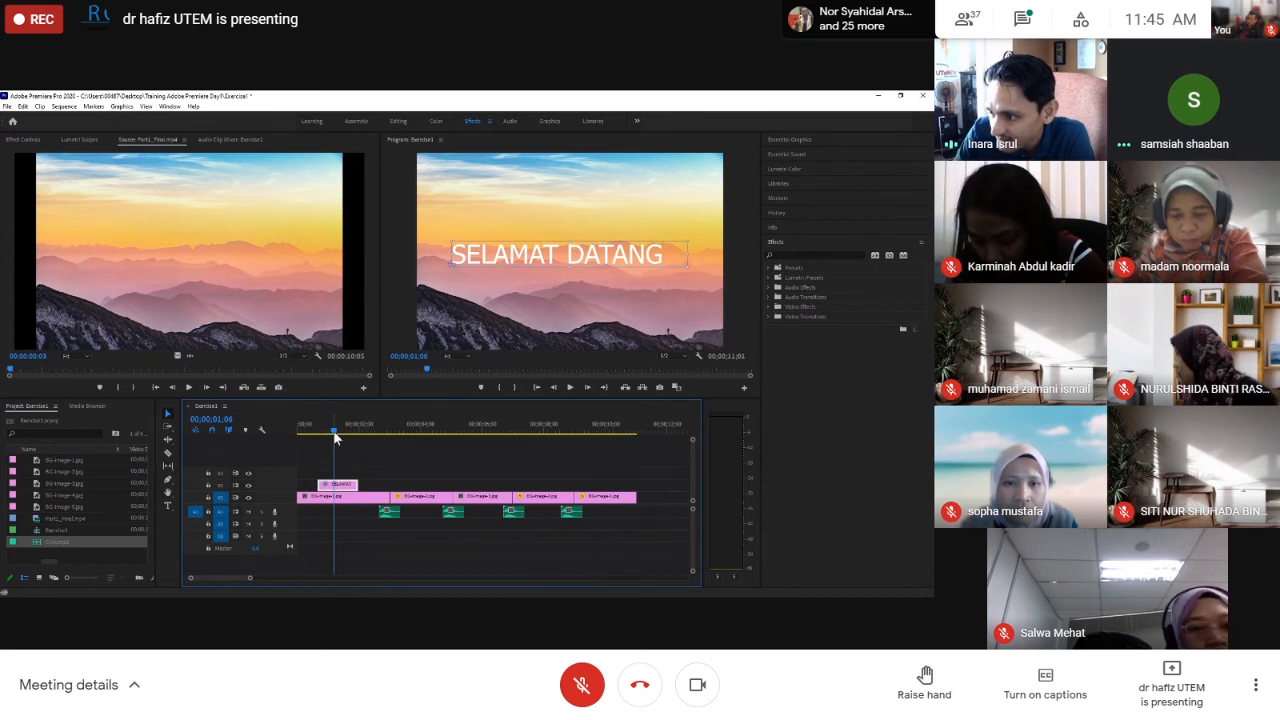
{"action": "left_click_drag", "start_coordinate": [356, 433], "coordinate": [414, 439]}
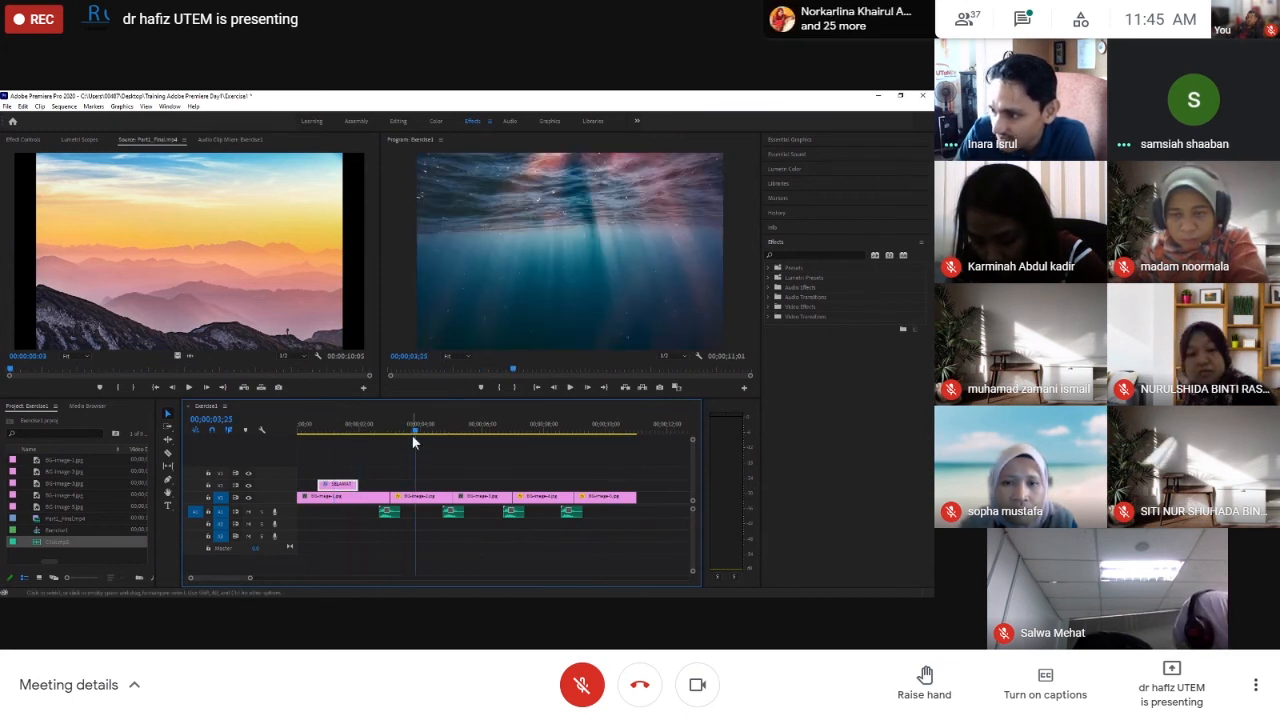
Move the SELAMAT DATANG title clip on its track over the second image and play the sequence from there
{"action": "left_click_drag", "start_coordinate": [340, 490], "coordinate": [423, 491]}
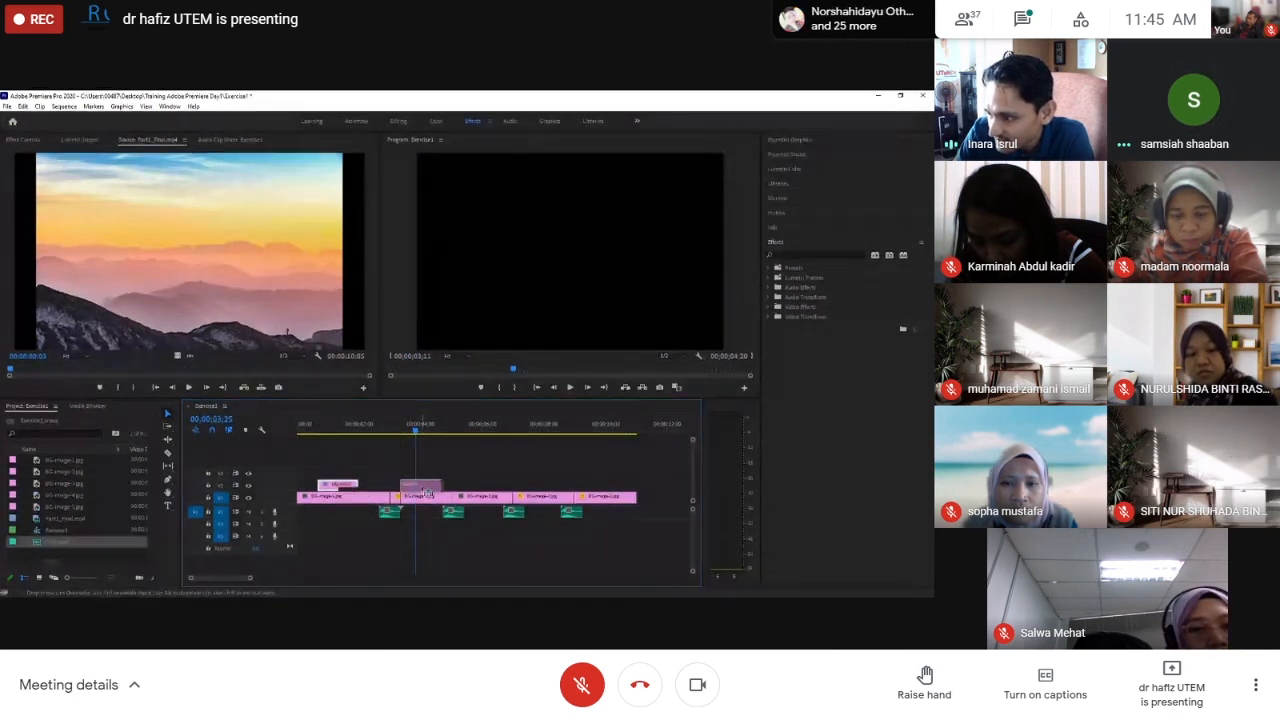
{"action": "left_click", "coordinate": [397, 432]}
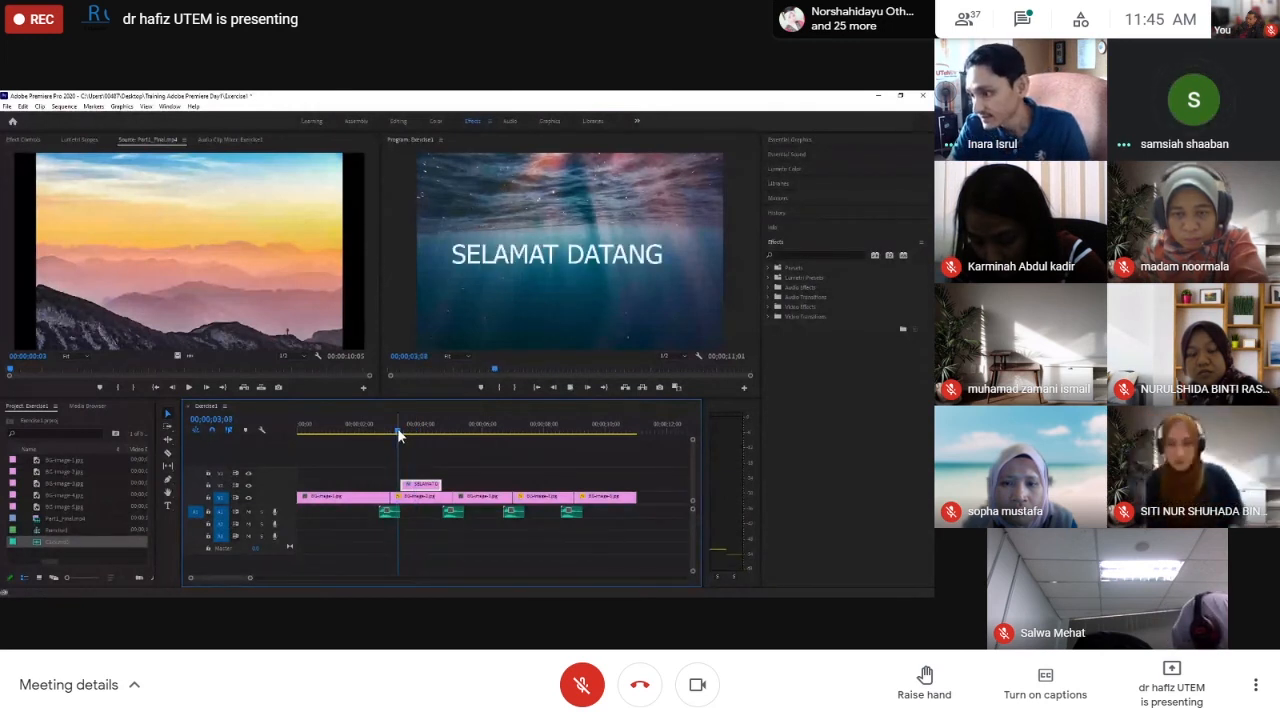
{"action": "key", "text": "space"}
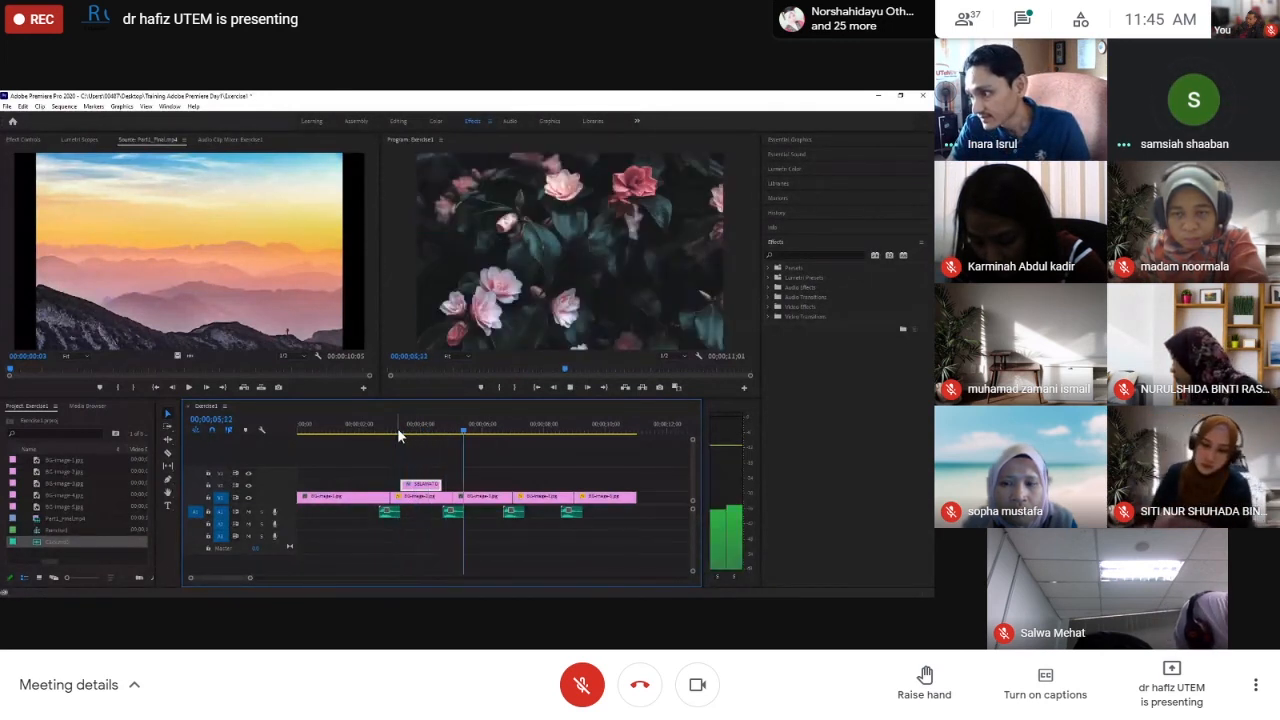
{"action": "key", "text": "space"}
Move the SELAMAT DATANG title clip back over the first image and return the playhead to the sequence start
{"action": "left_click_drag", "start_coordinate": [420, 487], "coordinate": [318, 484]}
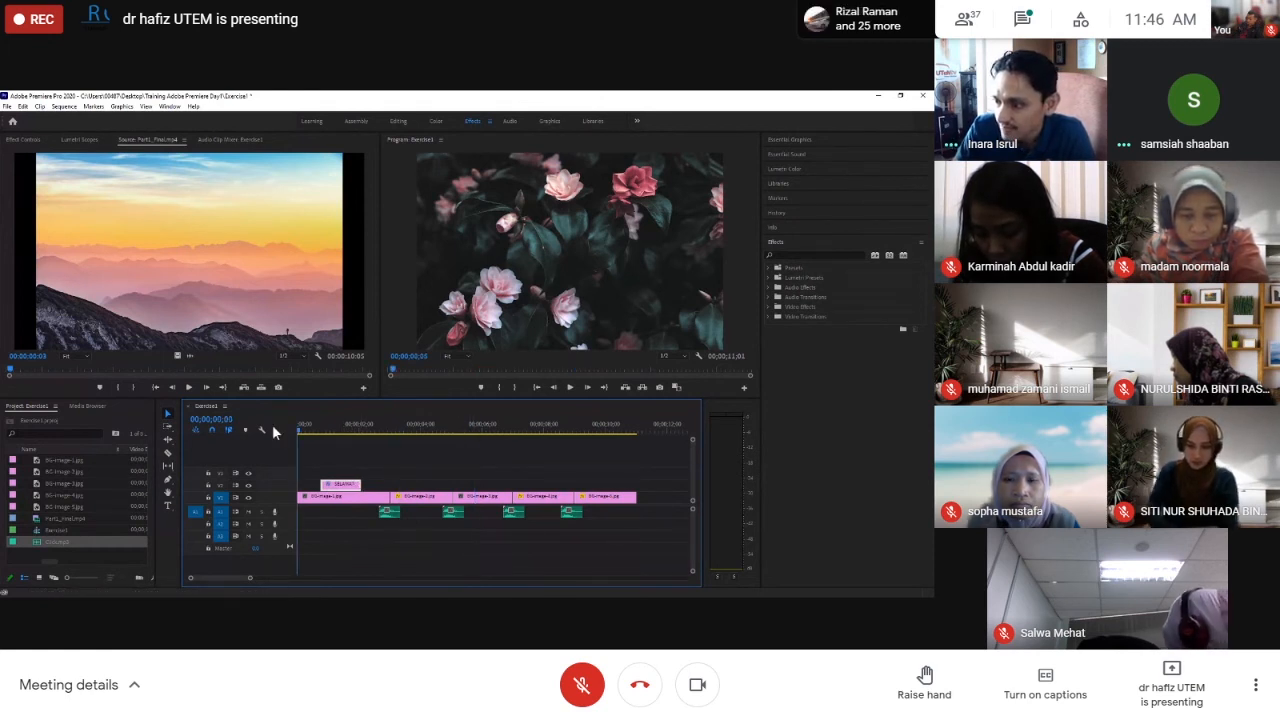
{"action": "left_click_drag", "start_coordinate": [272, 425], "coordinate": [254, 426]}
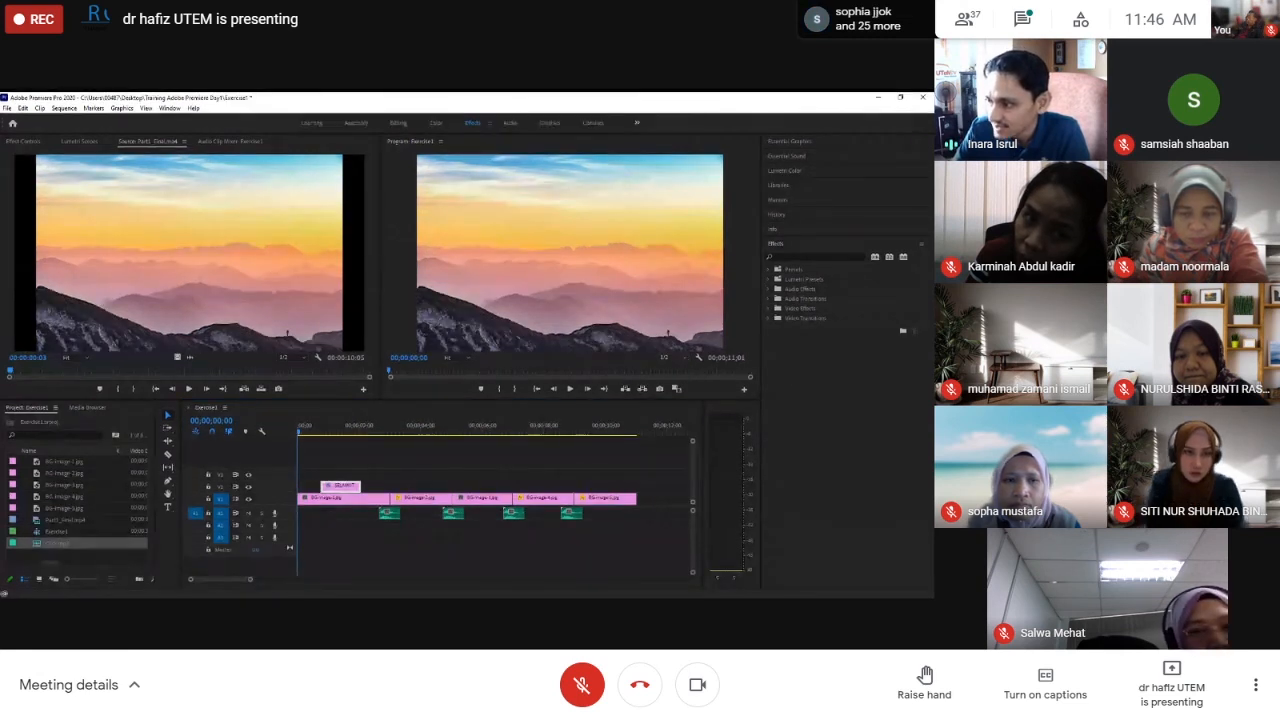
Scrub from the sequence start to the title and back to check its placement over the first image
{"action": "left_click", "coordinate": [680, 394]}
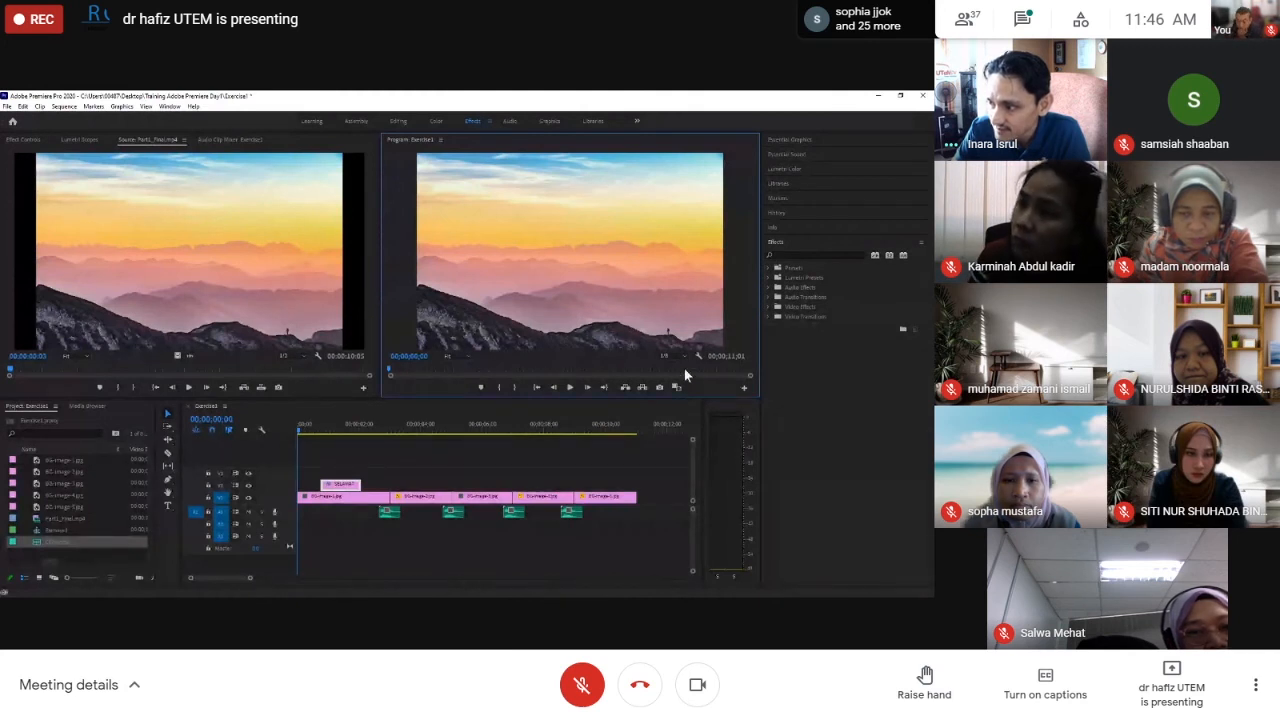
{"action": "key", "text": "alt+Tab"}
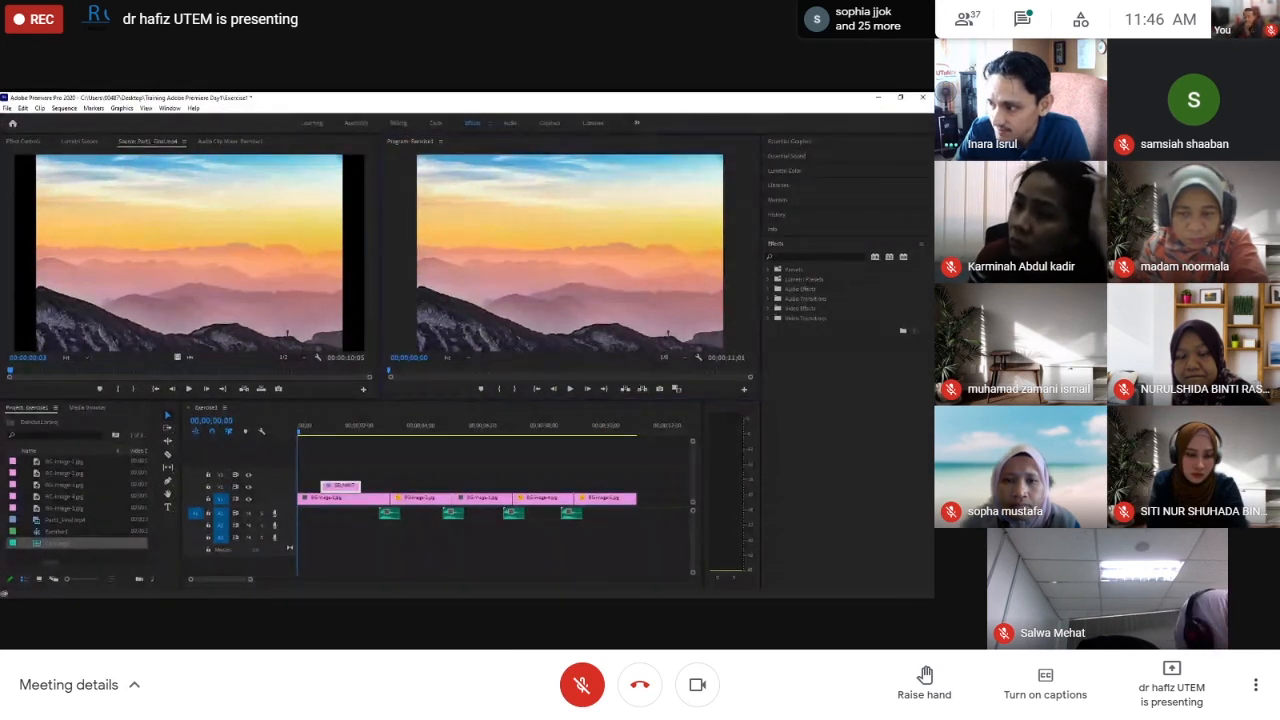
{"action": "left_click", "coordinate": [678, 395]}
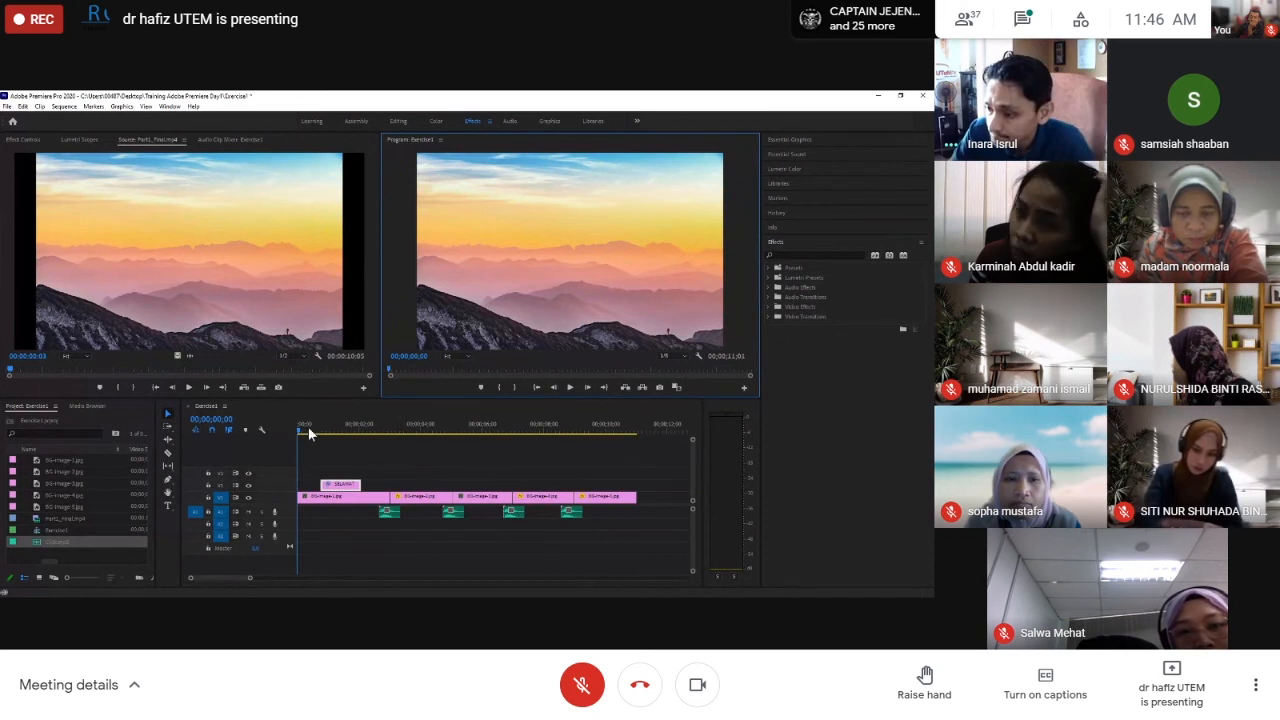
{"action": "left_click_drag", "start_coordinate": [303, 432], "coordinate": [350, 433]}
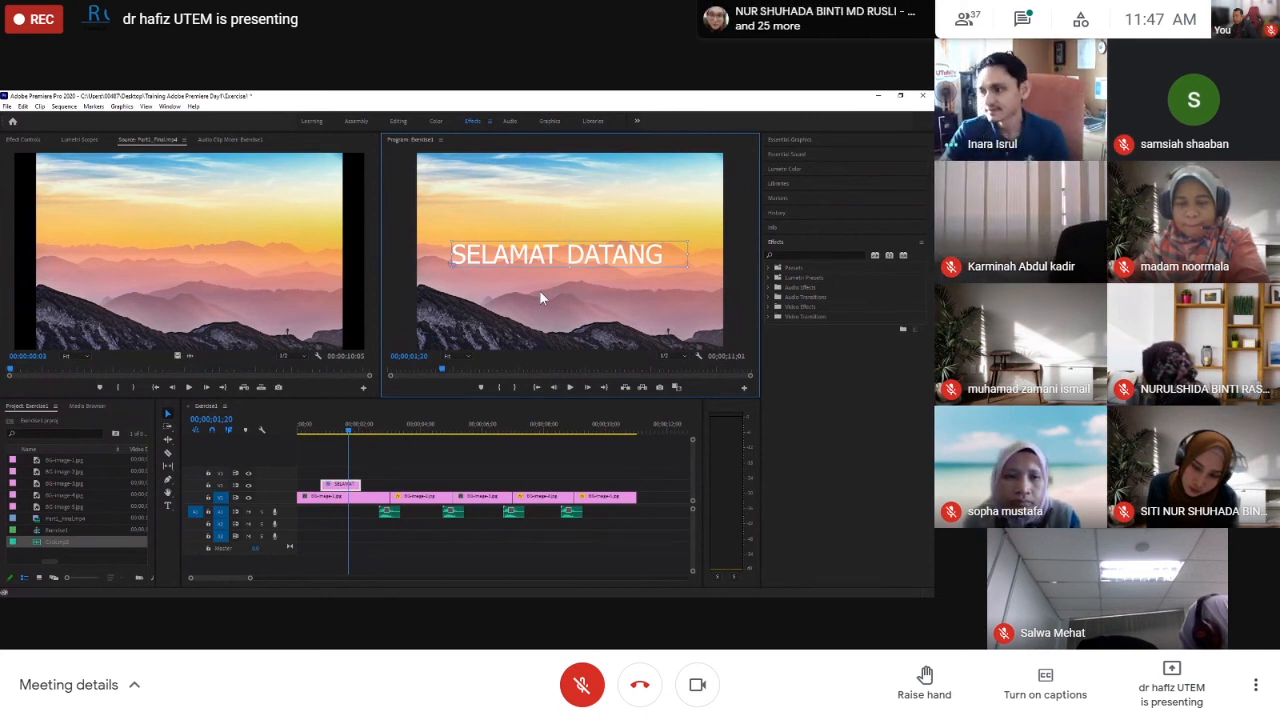
{"action": "left_click_drag", "start_coordinate": [349, 432], "coordinate": [296, 432]}
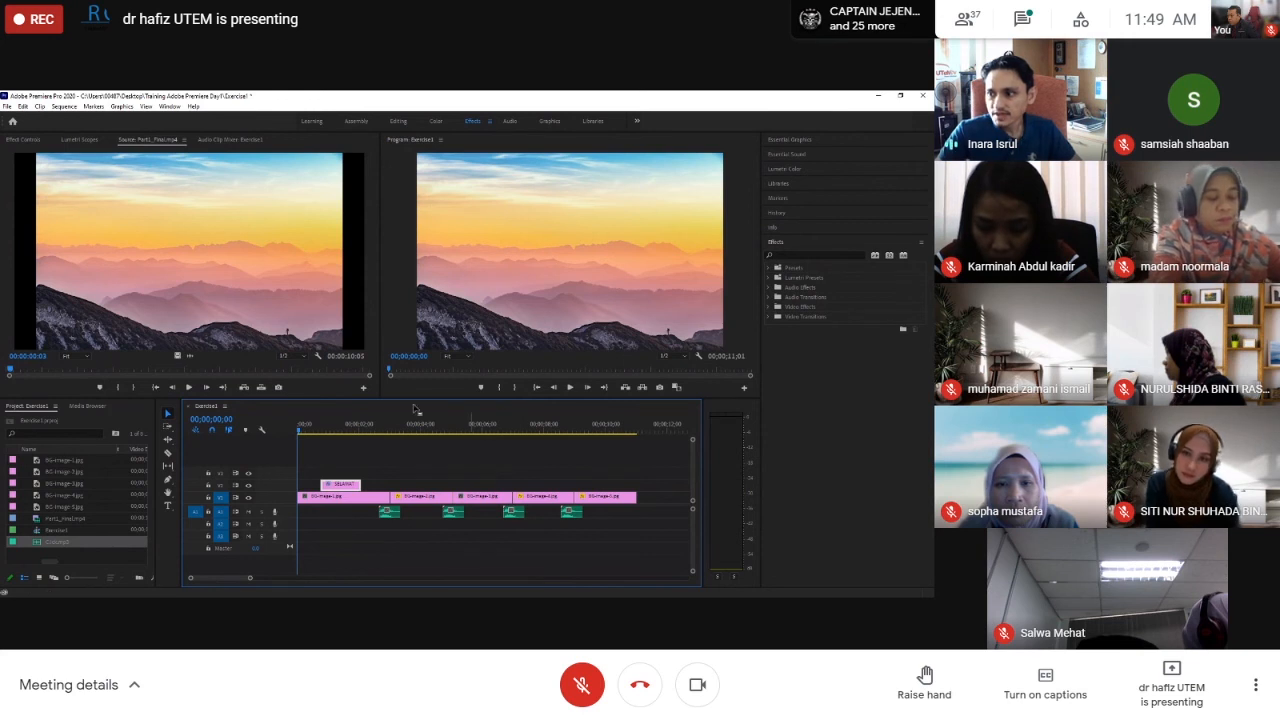
Open the media export settings for the Exercise1 sequence and set the export format to H.264
{"action": "left_click", "coordinate": [6, 106]}
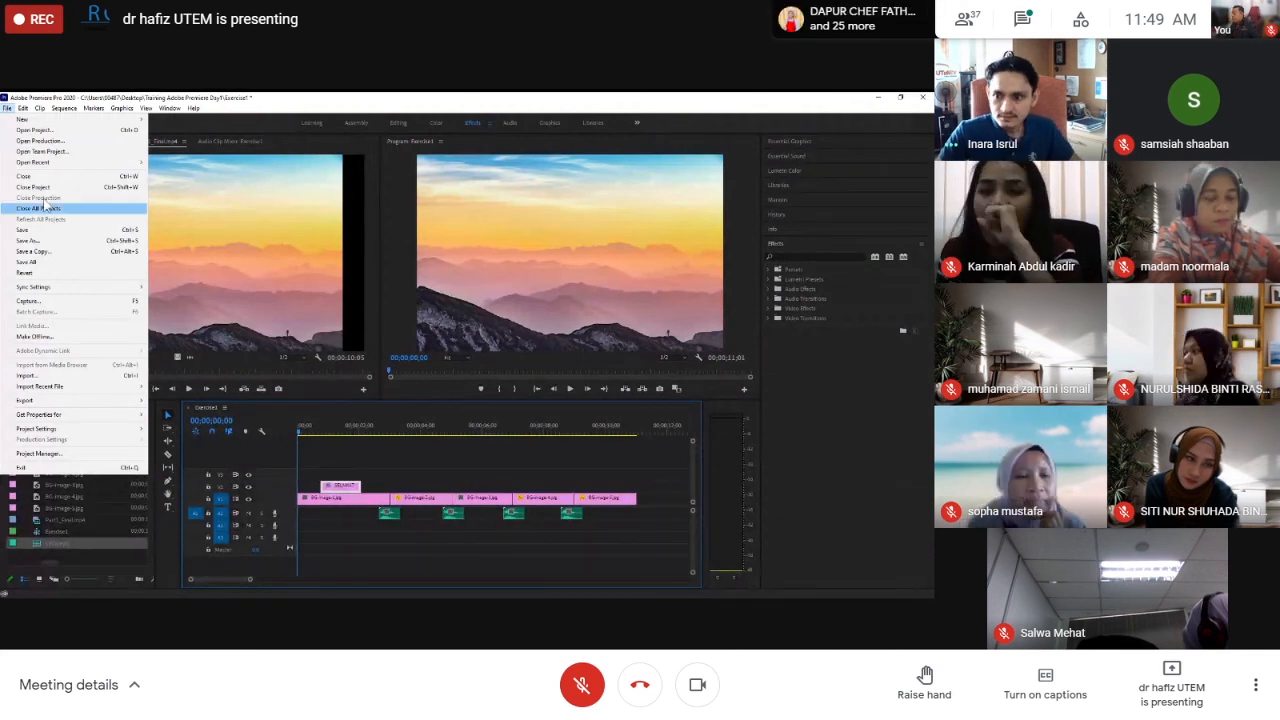
{"action": "mouse_move", "coordinate": [45, 404]}
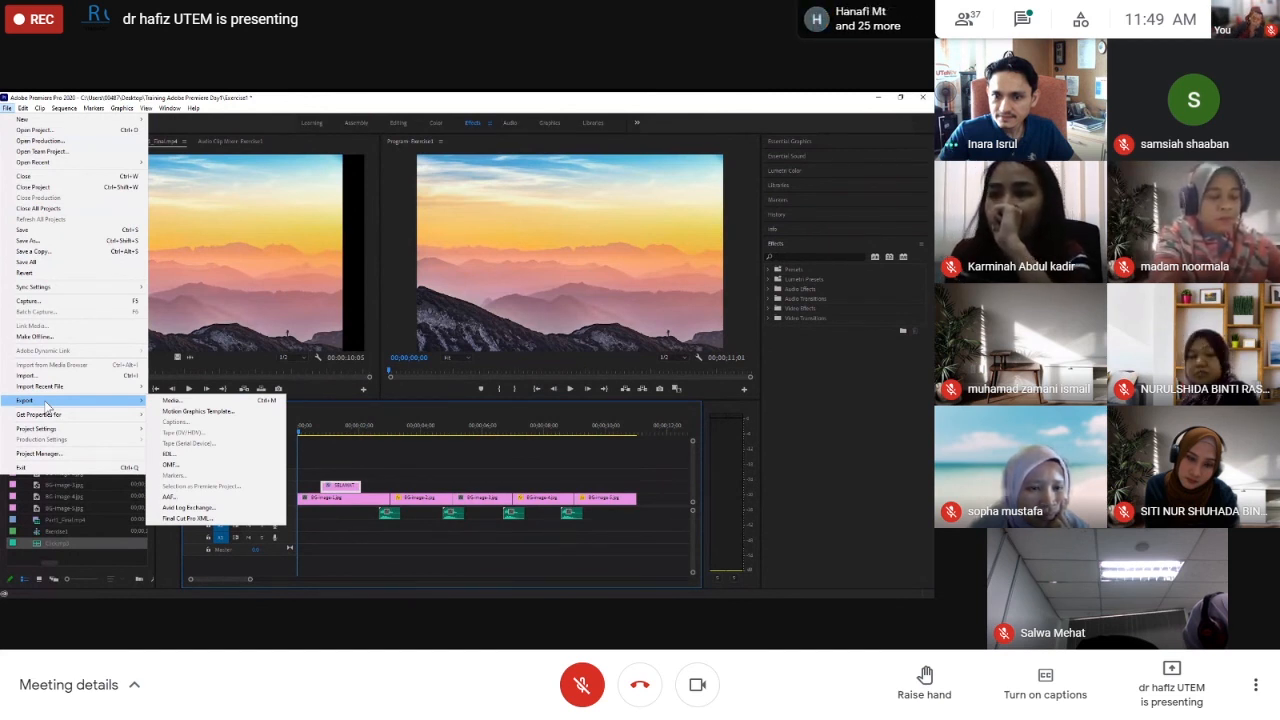
{"action": "left_click", "coordinate": [192, 401]}
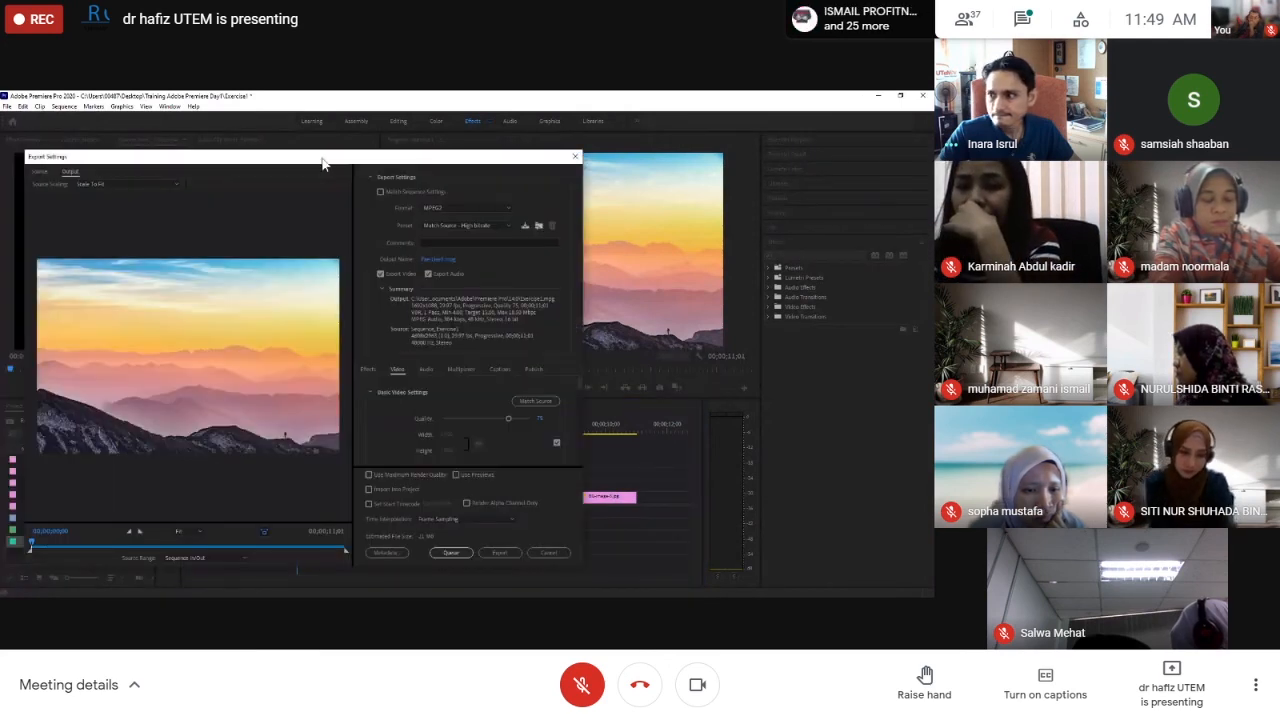
{"action": "left_click_drag", "start_coordinate": [516, 143], "coordinate": [461, 146]}
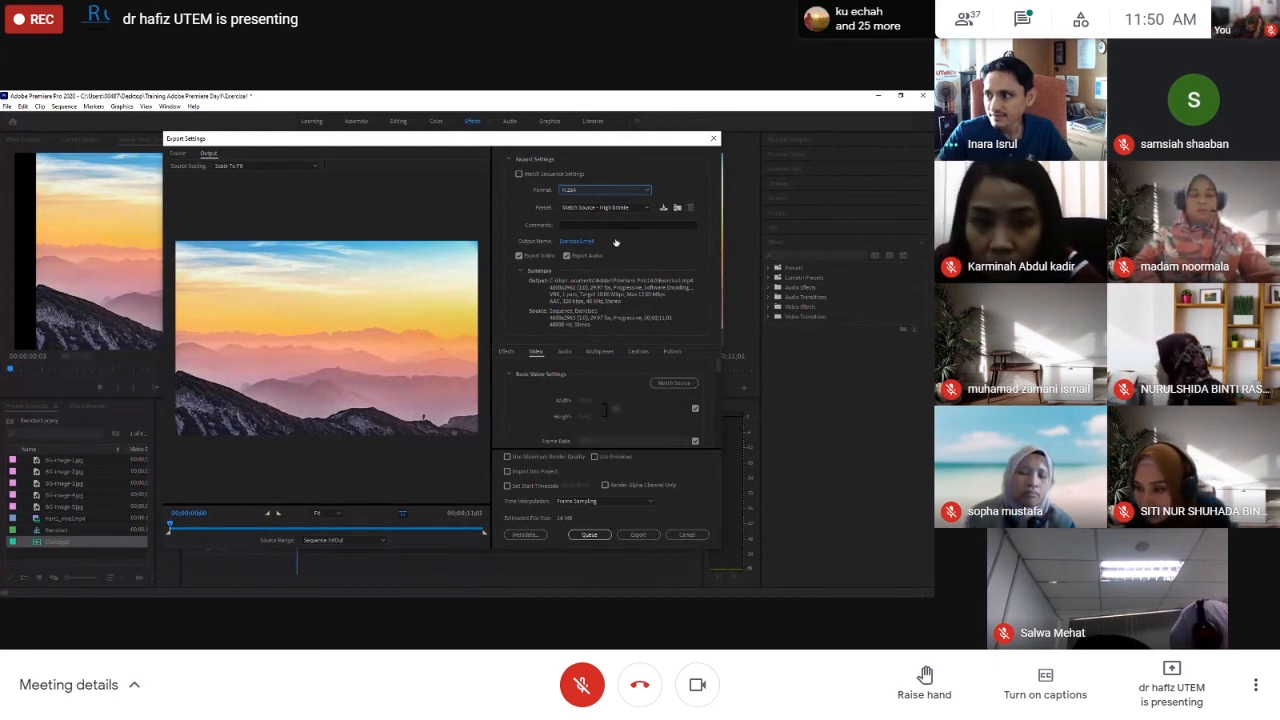
Keep the export format at H.264, enable Use Maximum Render Quality, and export the Exercise1 sequence
{"action": "left_click", "coordinate": [583, 190]}
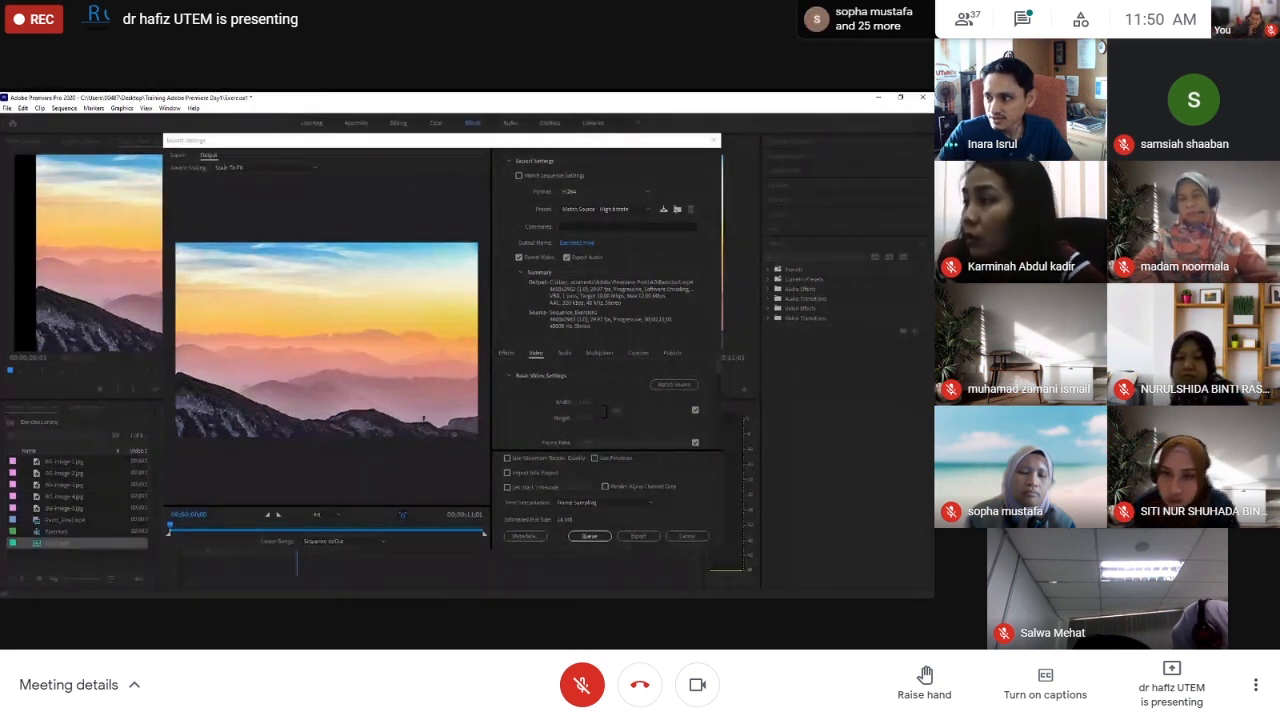
{"action": "left_click", "coordinate": [578, 328]}
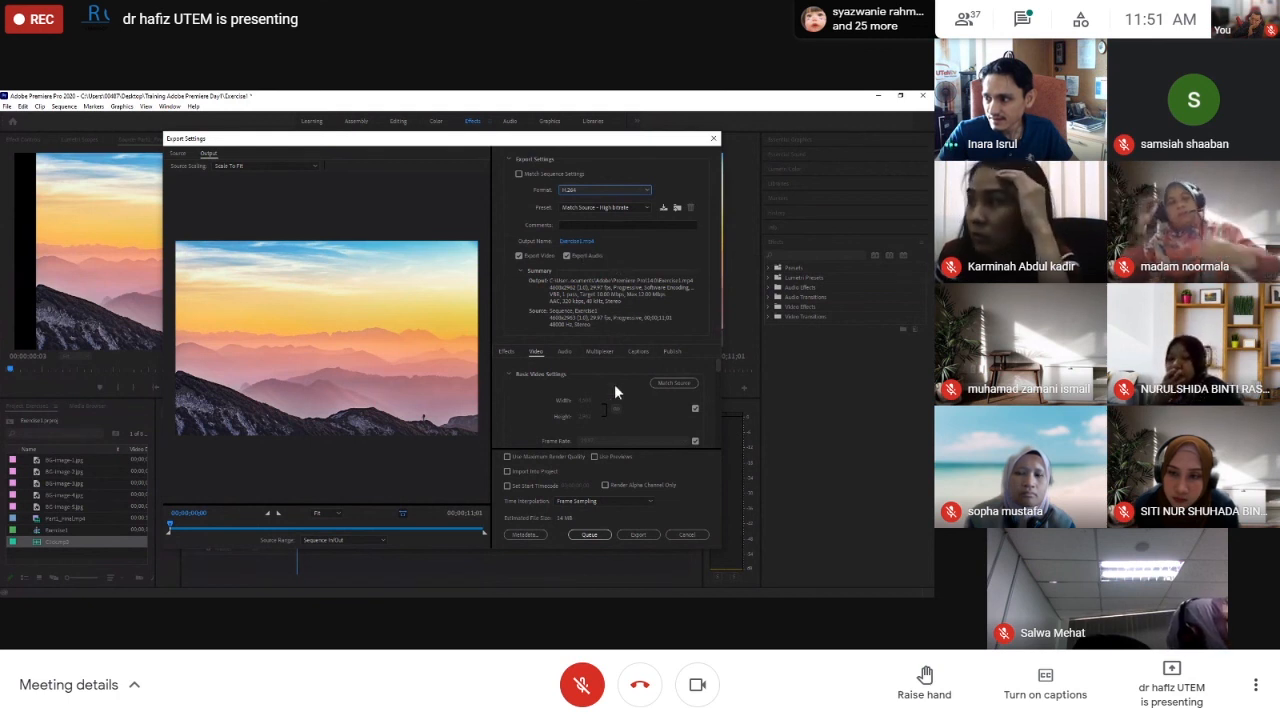
{"action": "left_click", "coordinate": [506, 456]}
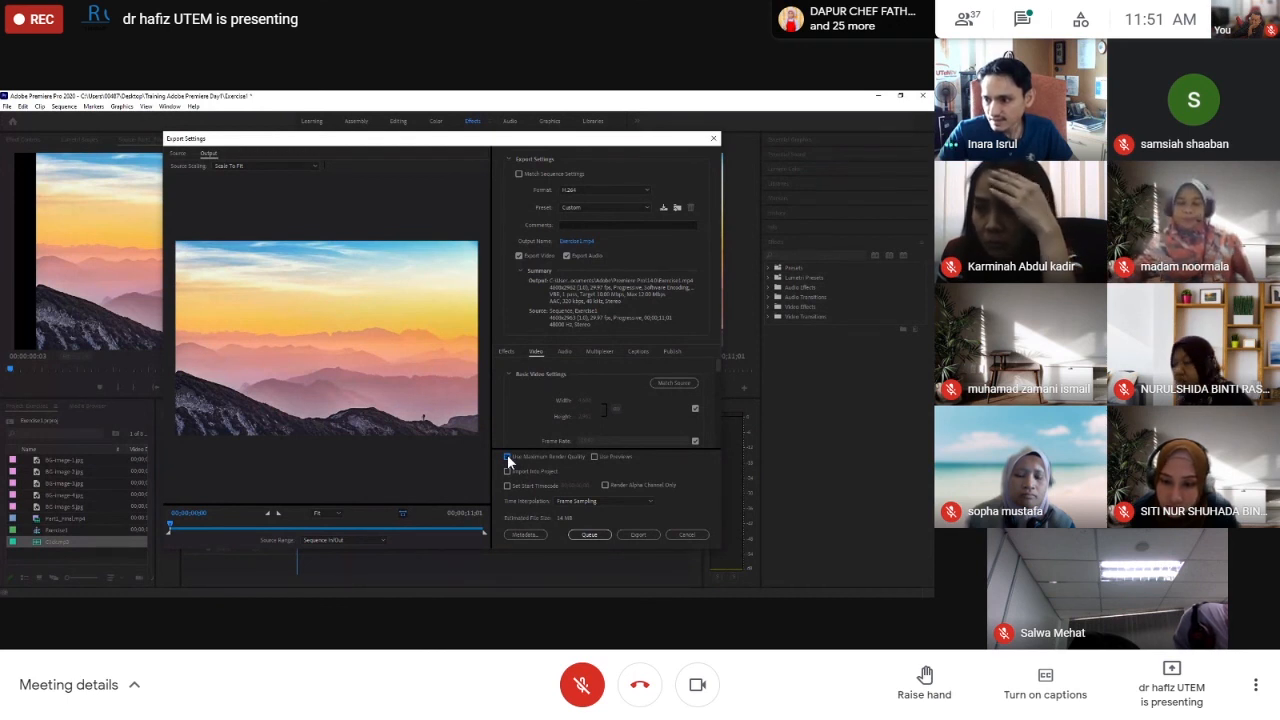
{"action": "left_click", "coordinate": [636, 533]}
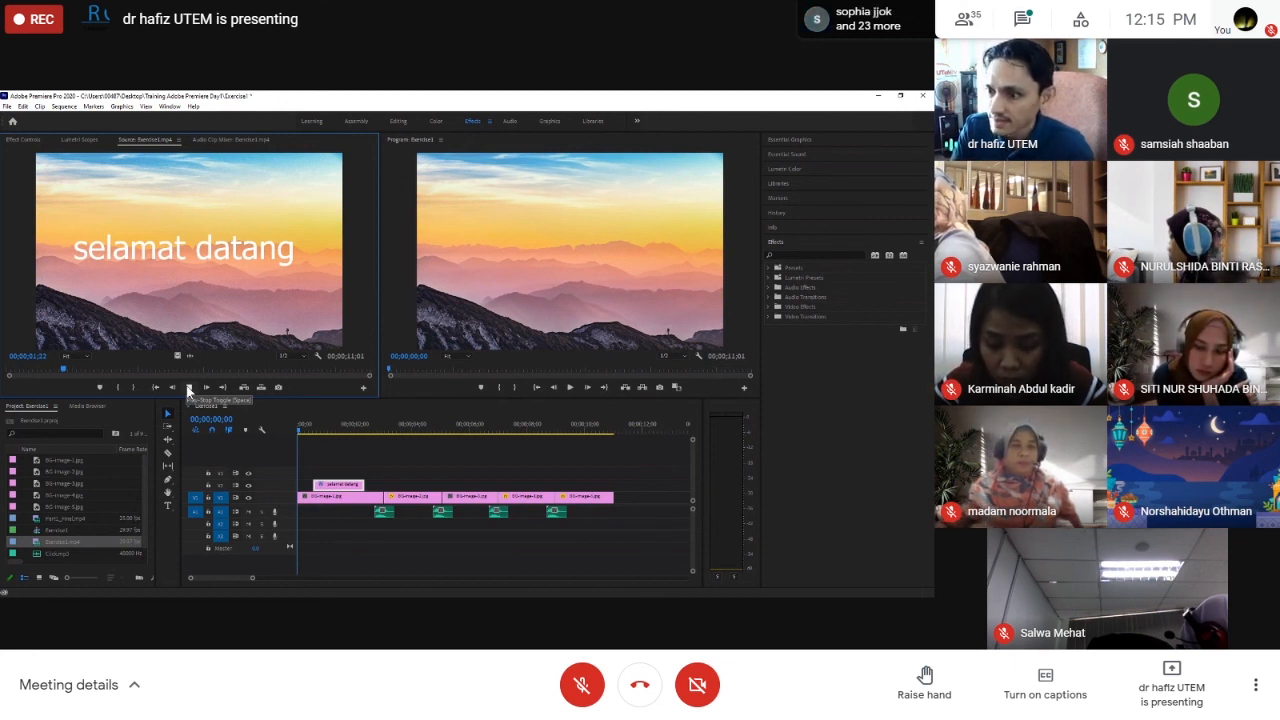
Play the exported Exercise1.mp4 in the source monitor and place the sequence playhead over the selamat datang title at 00;00;01;19
{"action": "left_click", "coordinate": [188, 388]}
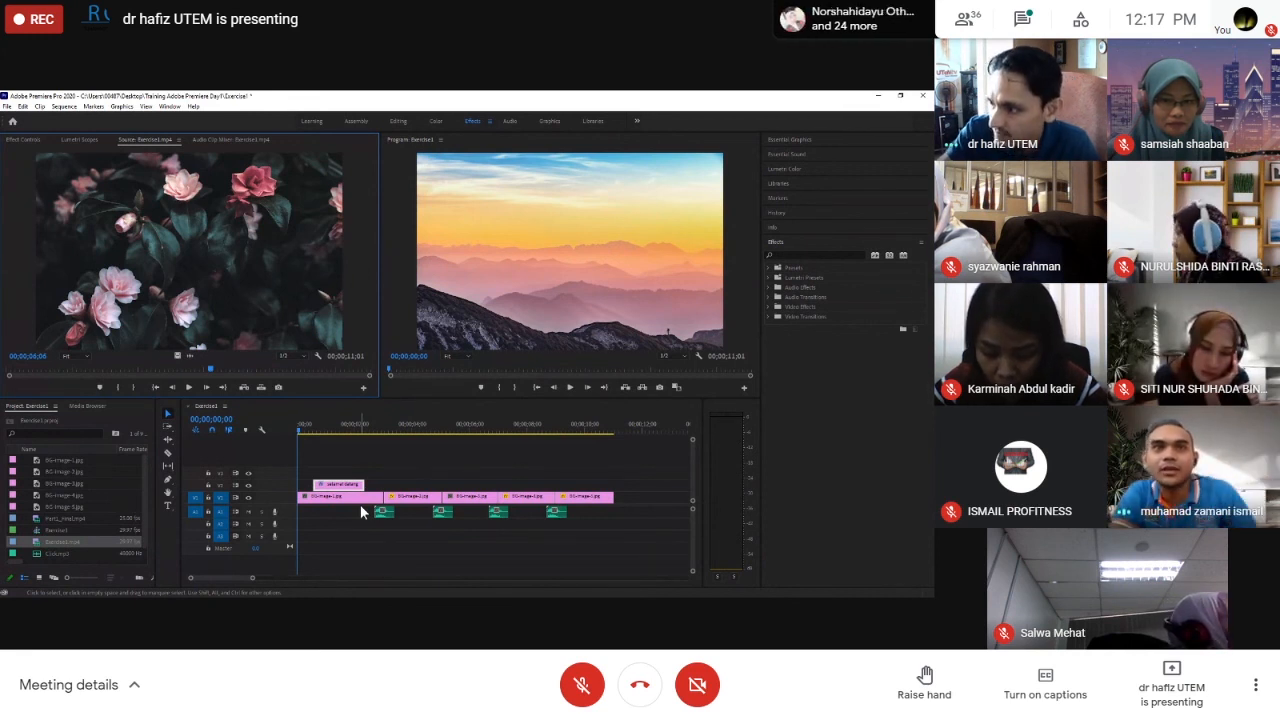
{"action": "left_click", "coordinate": [342, 431]}
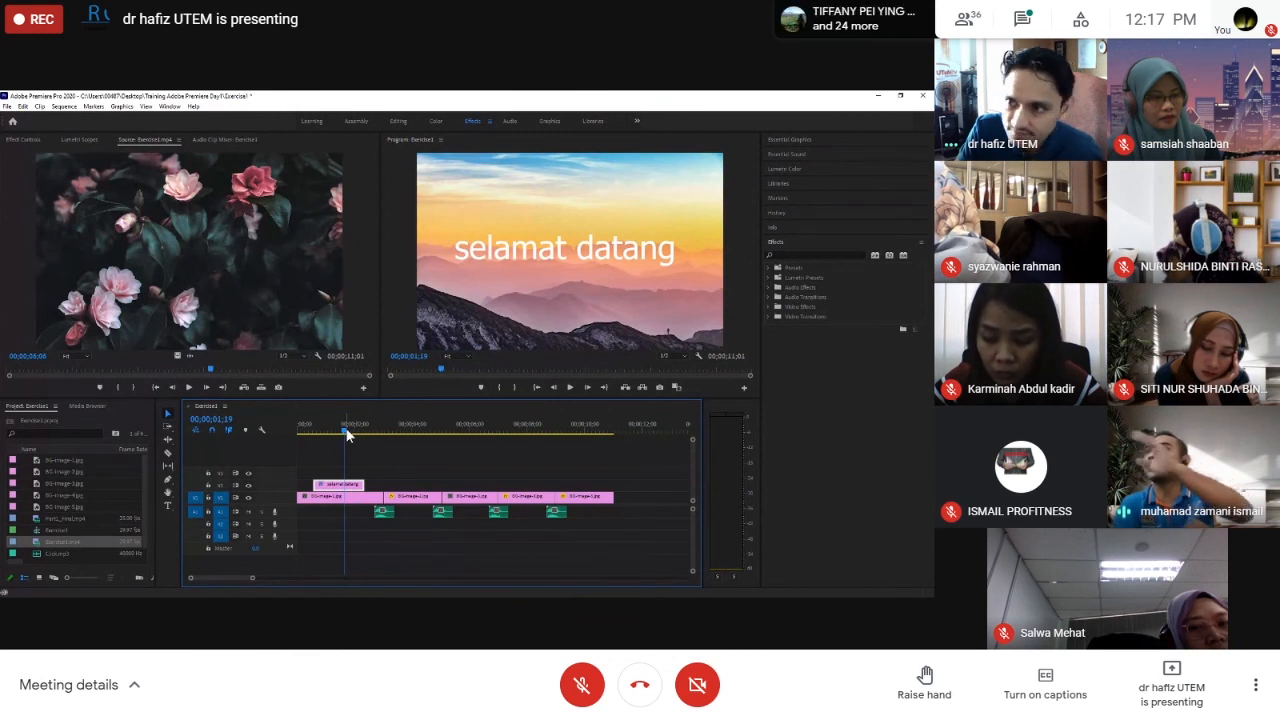
Try the Custom editing mode in the Exercise1 sequence settings, select the horizontal frame size for editing, and discard the changes
{"action": "left_click", "coordinate": [66, 107]}
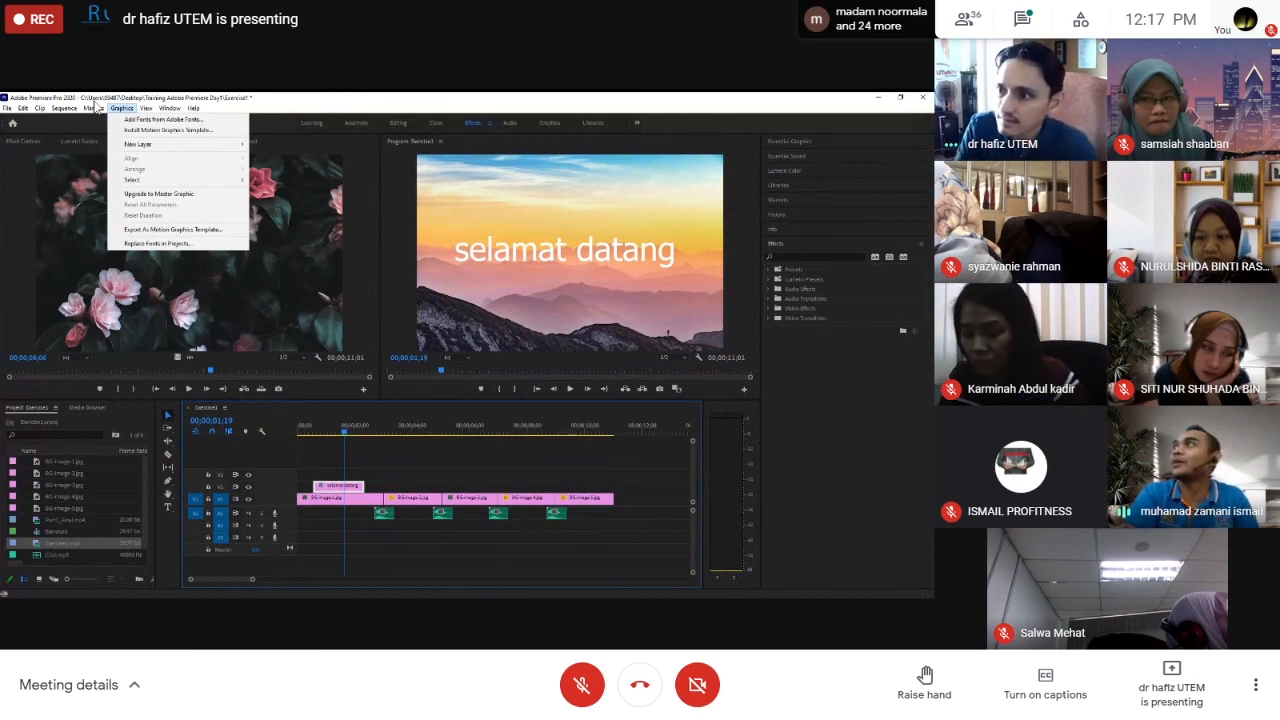
{"action": "left_click", "coordinate": [64, 108]}
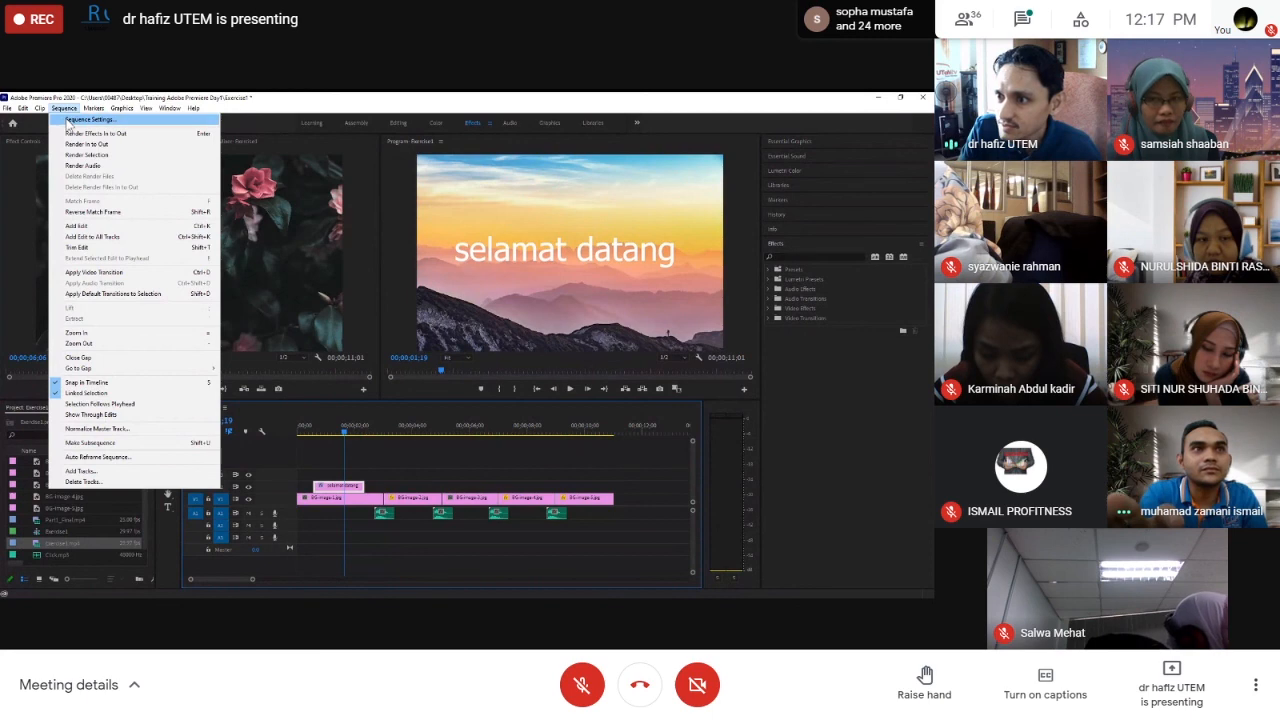
{"action": "left_click", "coordinate": [67, 119]}
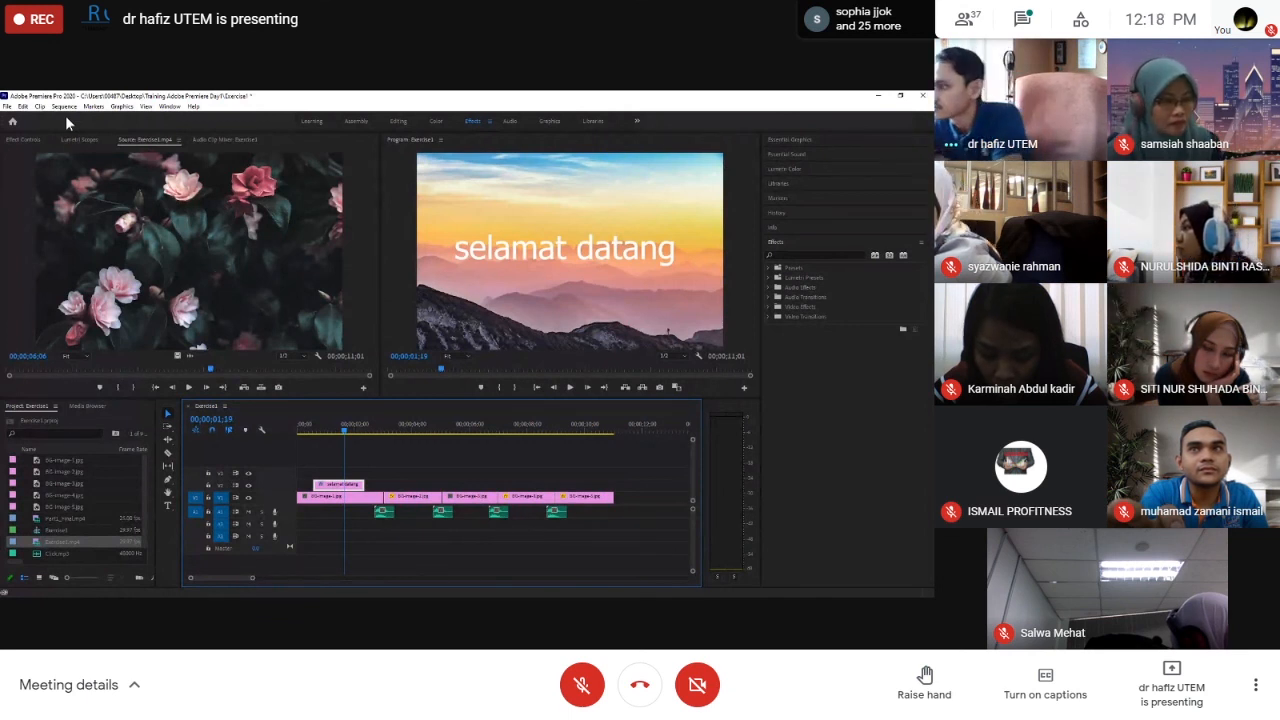
{"action": "left_click", "coordinate": [923, 96]}
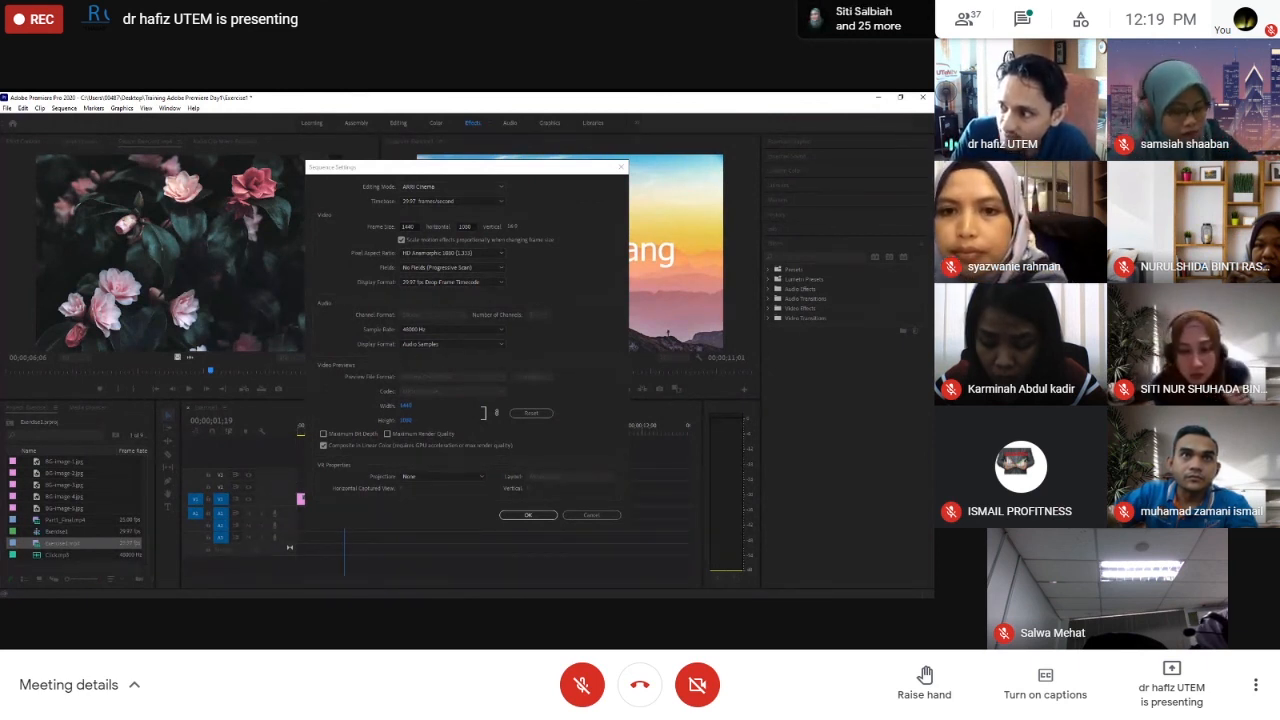
{"action": "left_click", "coordinate": [434, 200]}
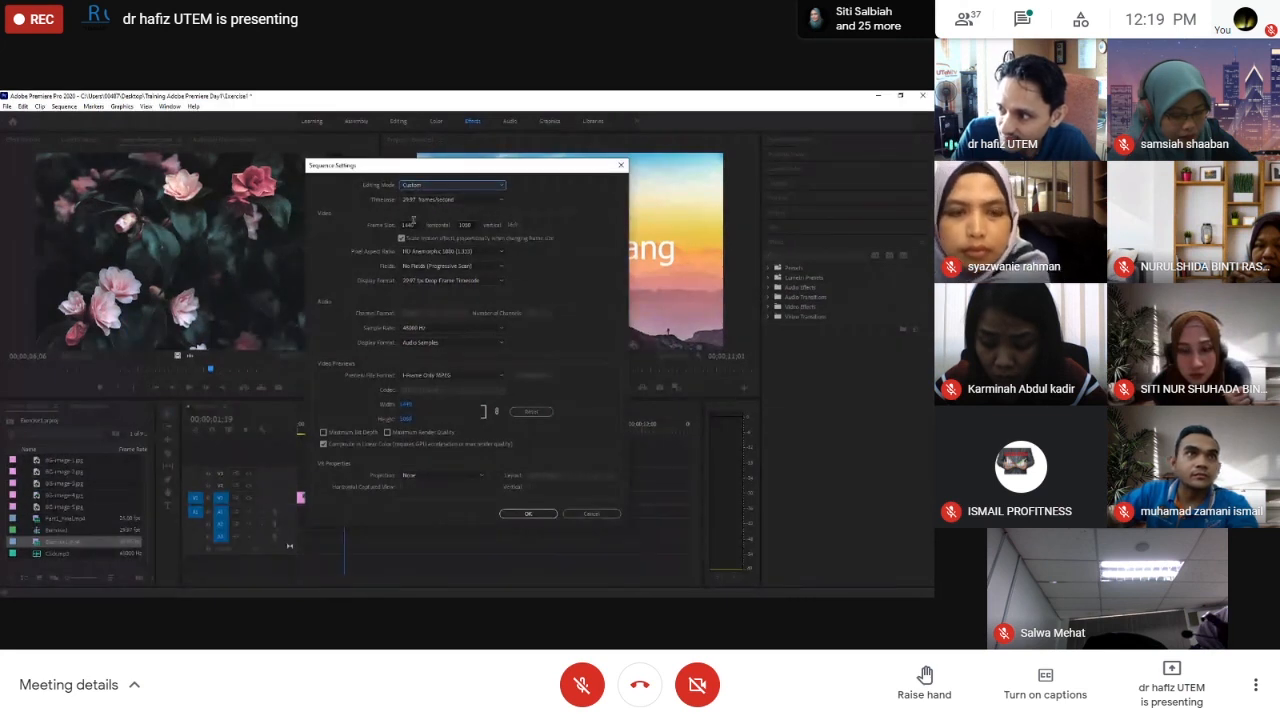
{"action": "left_click", "coordinate": [409, 225]}
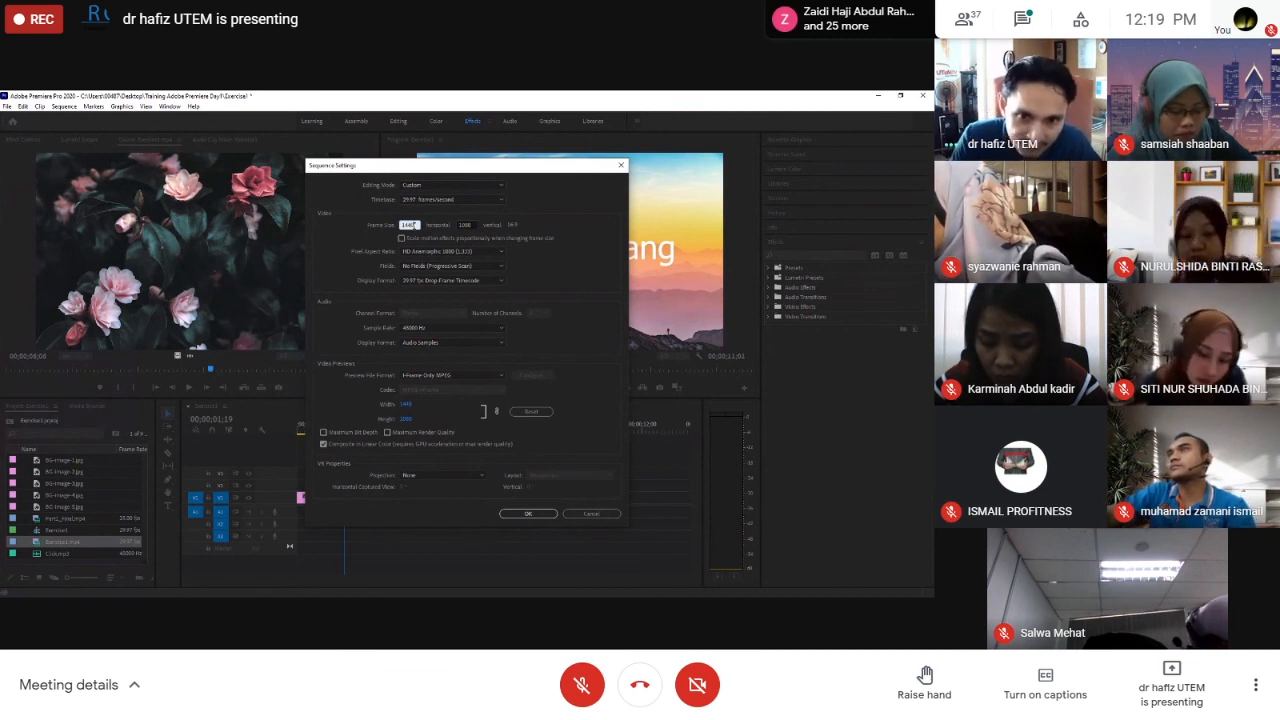
{"action": "left_click", "coordinate": [587, 513]}
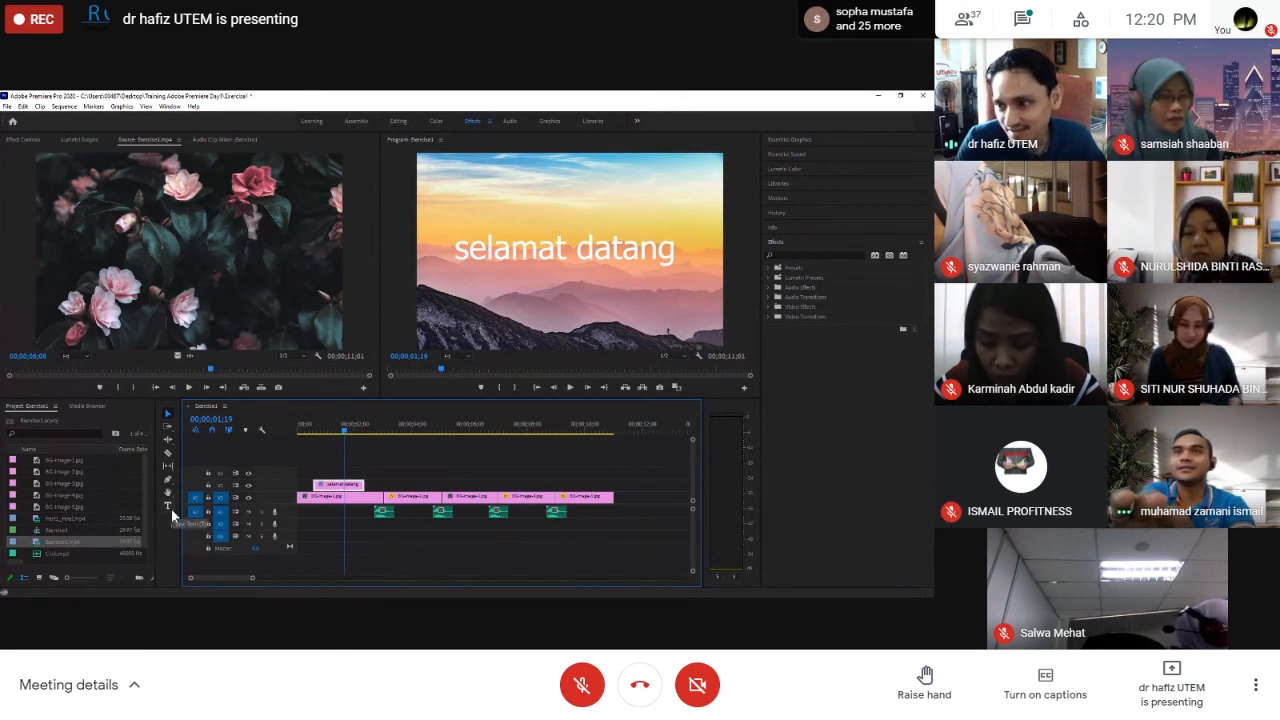
{"action": "left_click", "coordinate": [7, 107]}
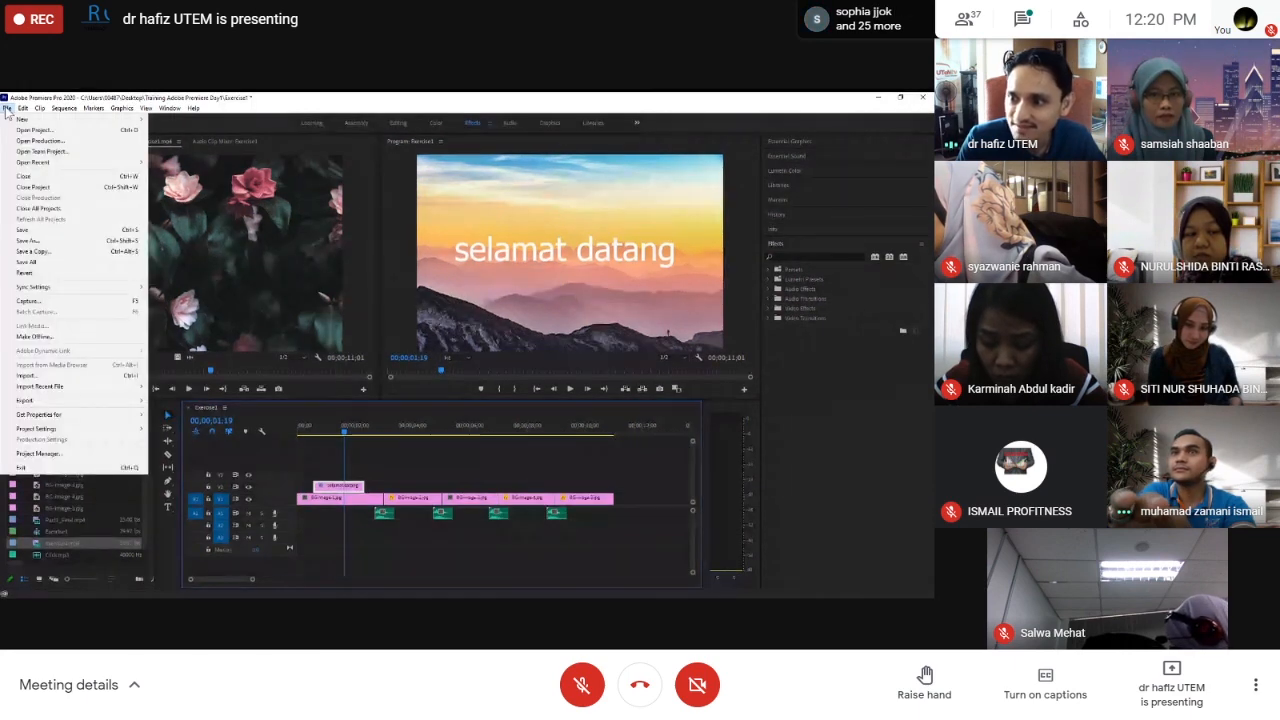
{"action": "mouse_move", "coordinate": [22, 119]}
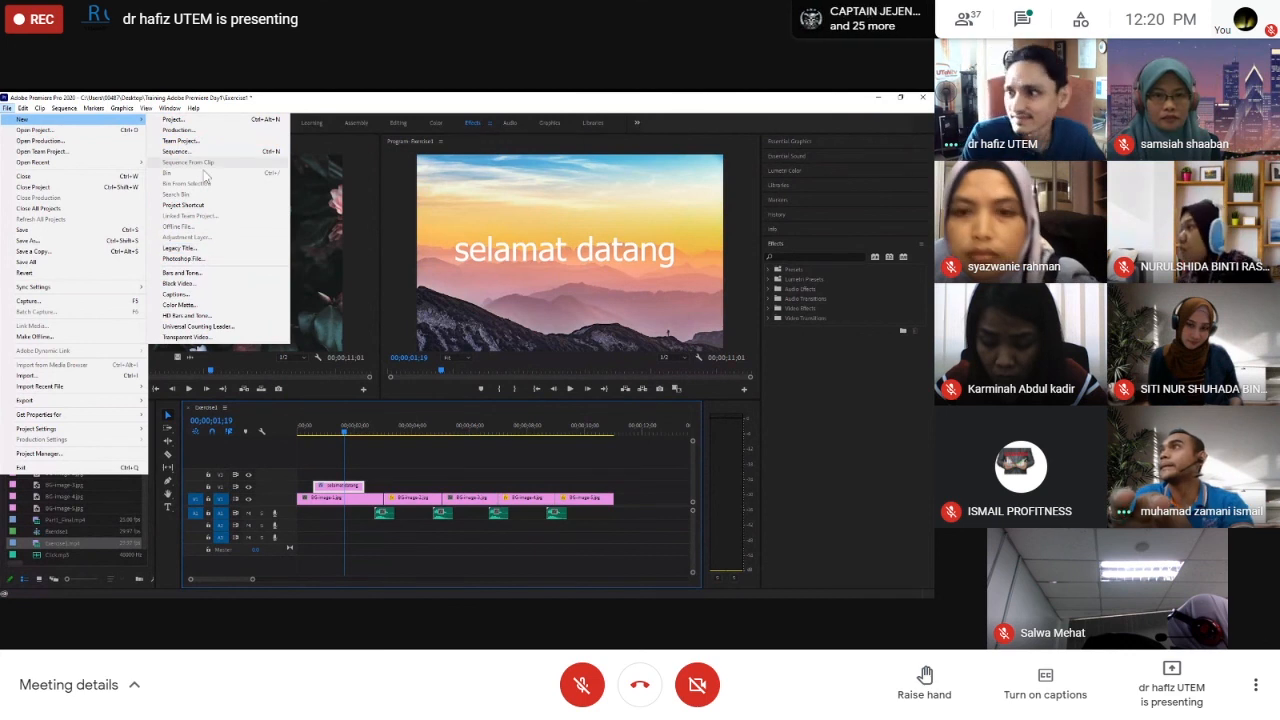
{"action": "left_click", "coordinate": [300, 105]}
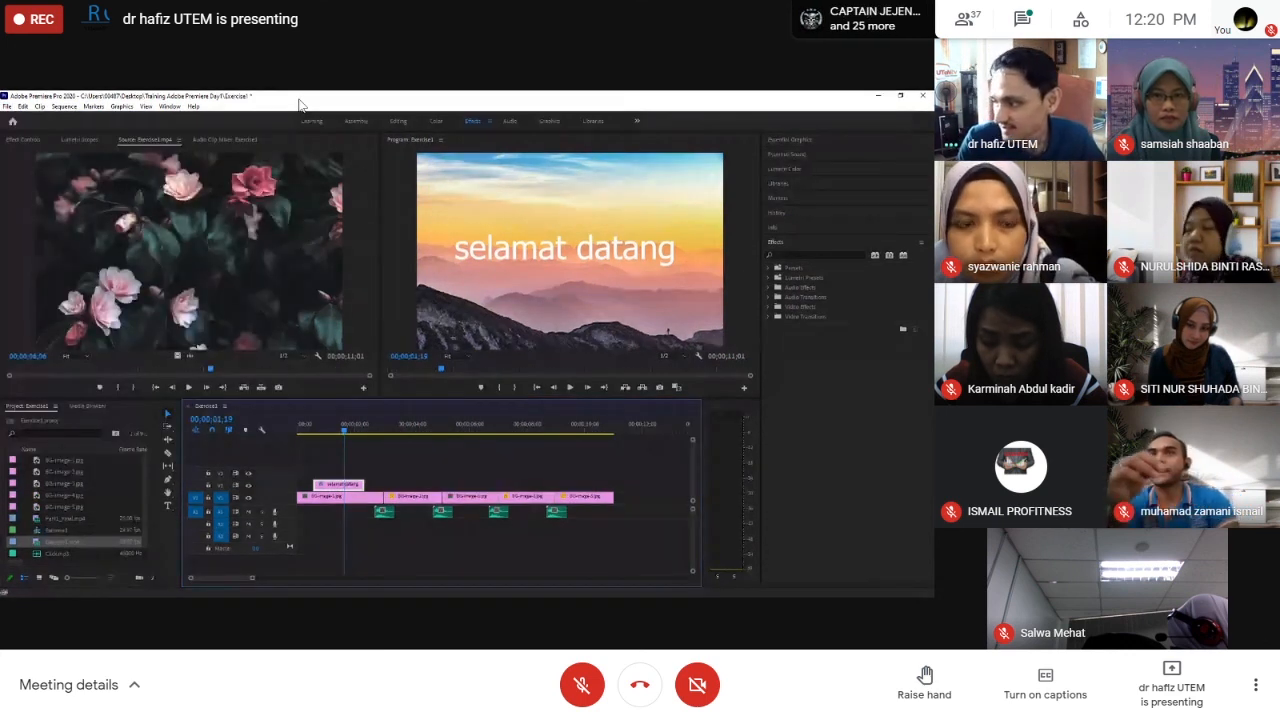